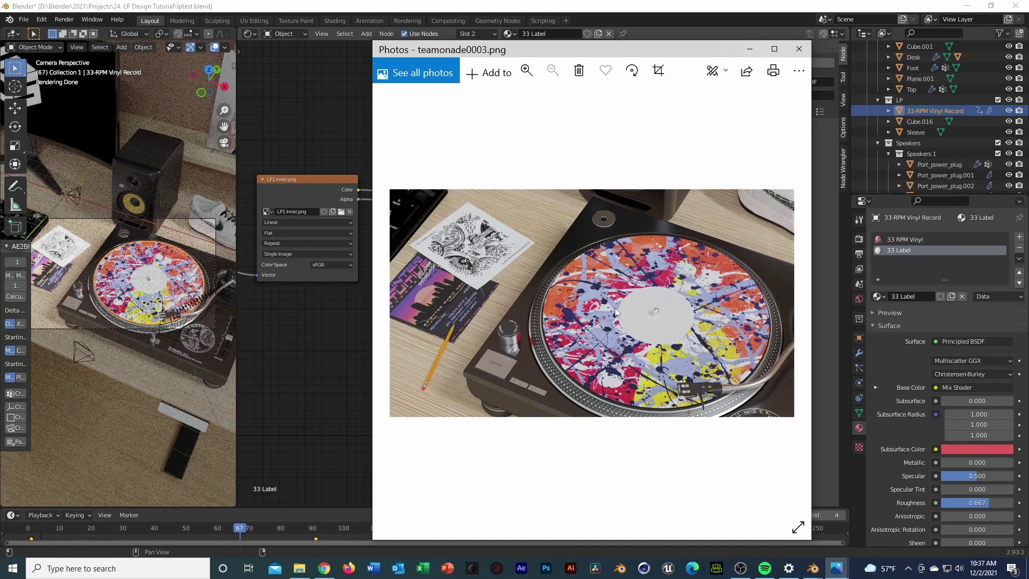
# - Examine the finished turntable scene up close in an enlarged viewport, focusing on the printed vinyl record
pyautogui.click(749, 48)
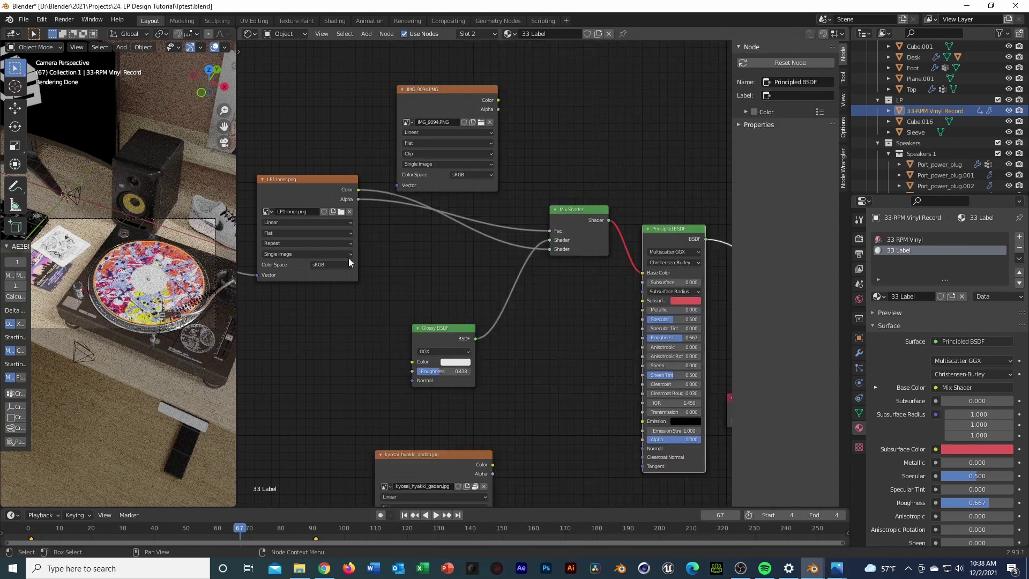
pyautogui.scroll(-5, 159, 299)
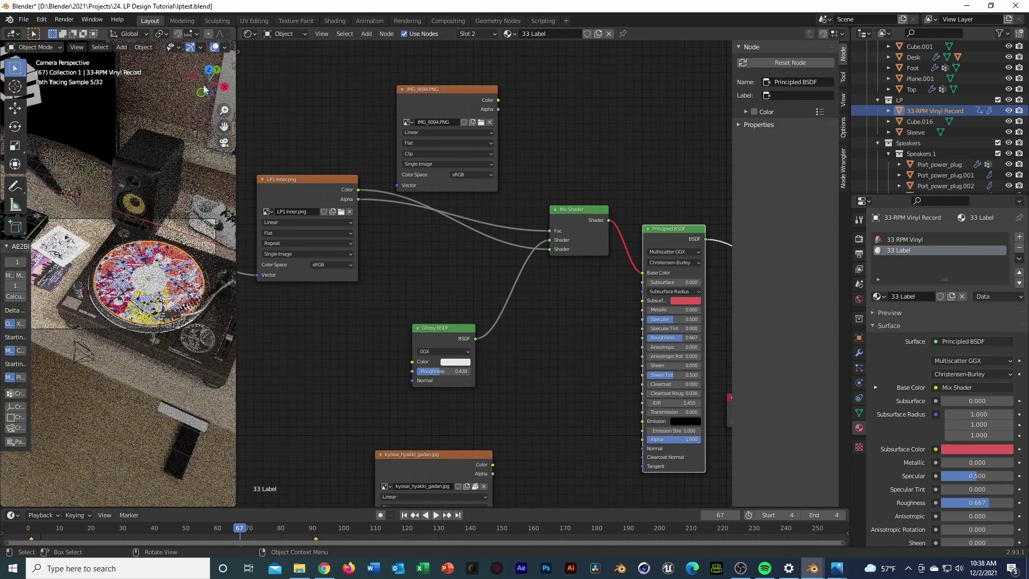
pyautogui.moveTo(236, 88); pyautogui.dragTo(421, 89)
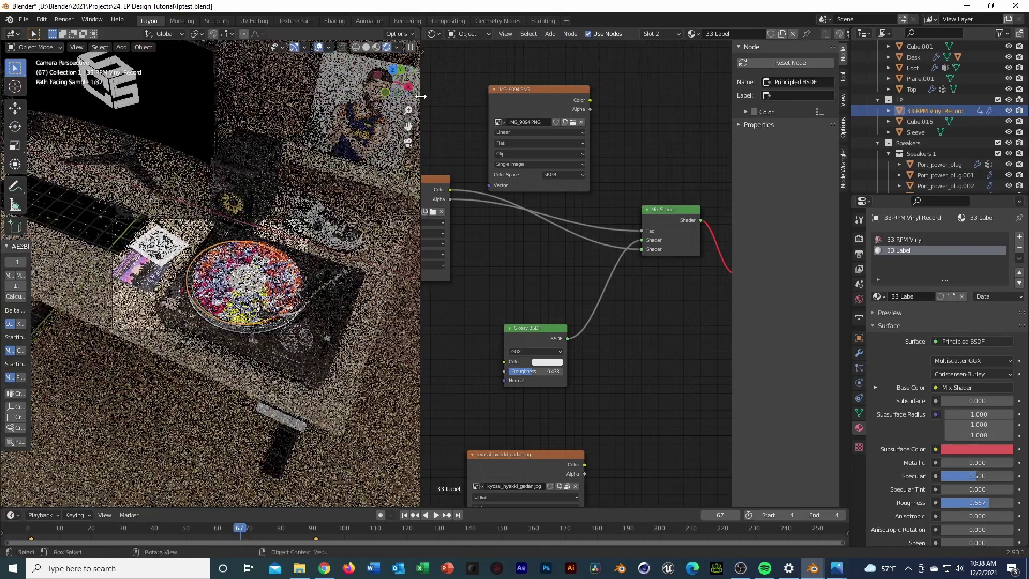
pyautogui.scroll(3, 255, 320)
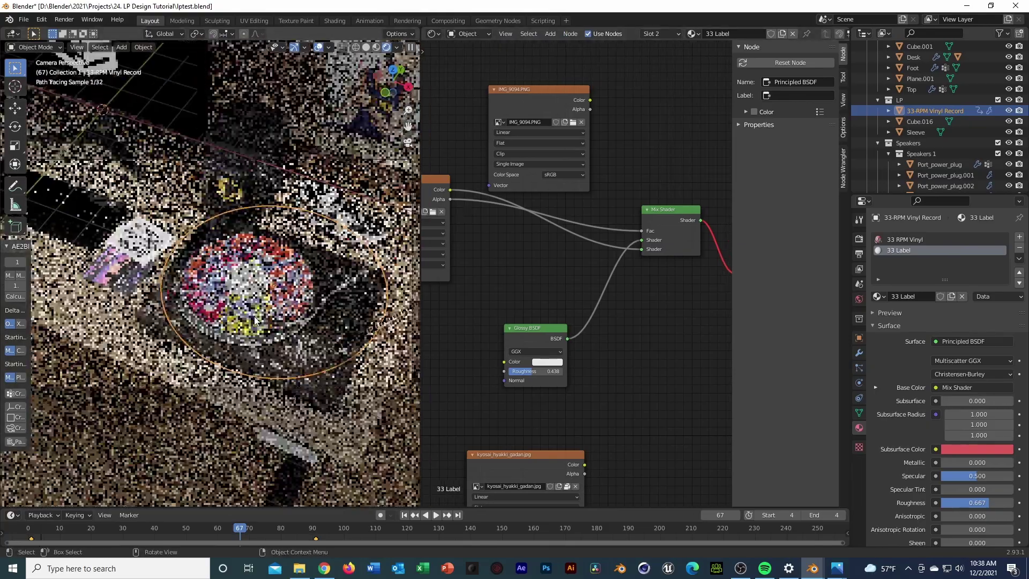
pyautogui.scroll(-3, 255, 321)
pyautogui.moveTo(255, 320); pyautogui.dragTo(208, 301, button='middle')
pyautogui.scroll(3, 214, 303)
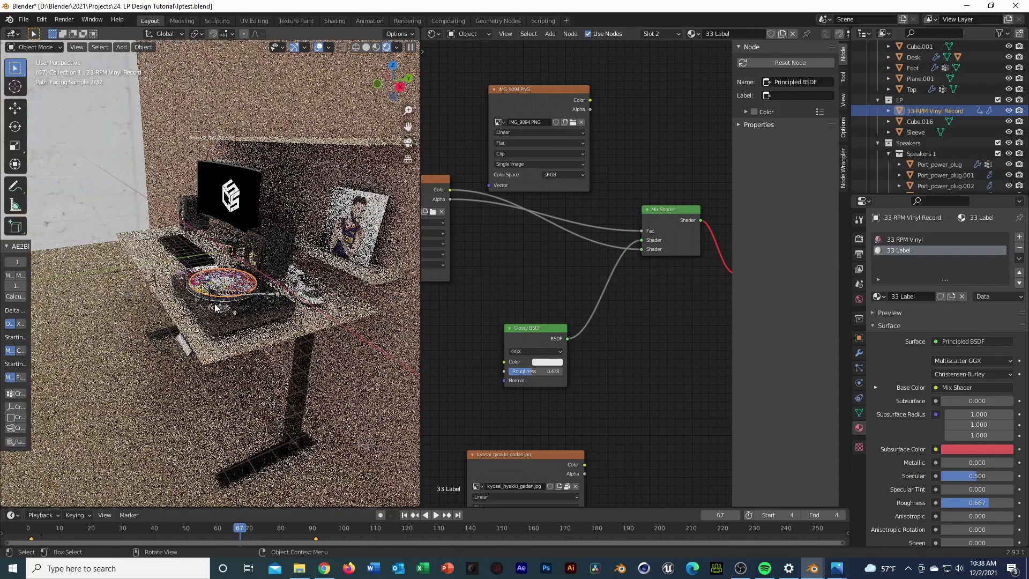
pyautogui.scroll(5, 214, 303)
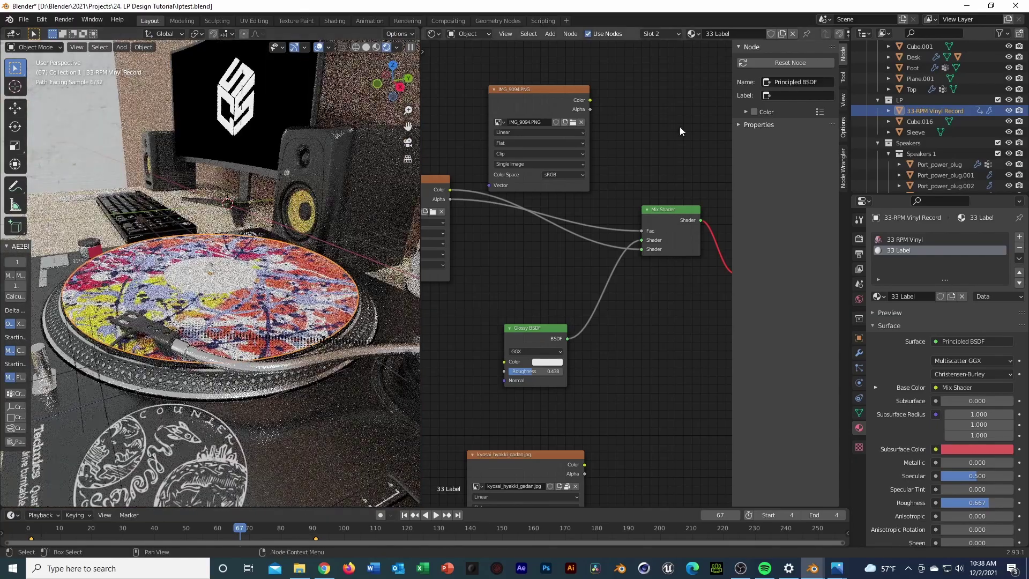
pyautogui.click(967, 7)
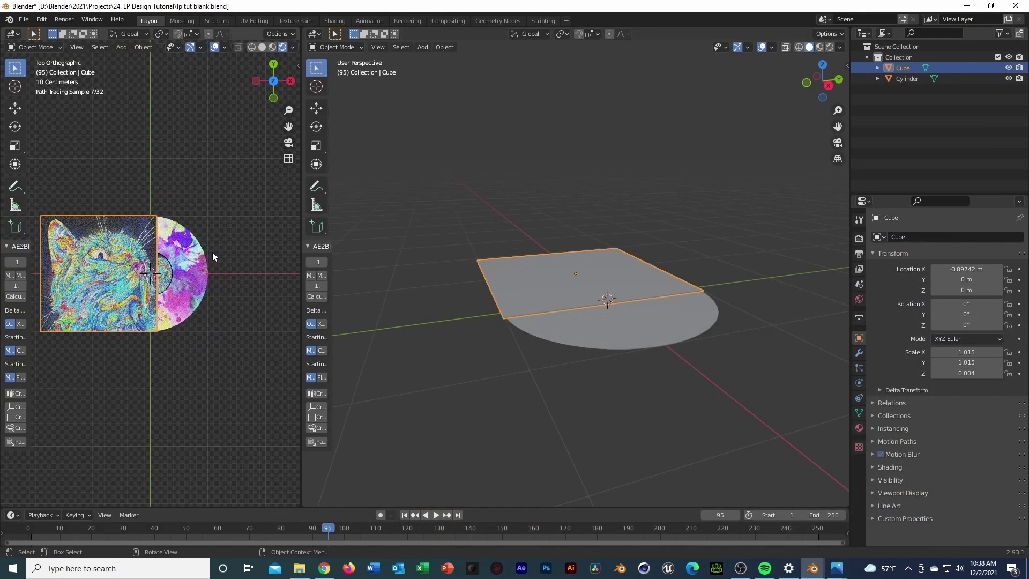
# - Inspect the textured record sleeve and the vinyl disc from several angles in the LP example file
pyautogui.moveTo(212, 252); pyautogui.dragTo(176, 258, button='middle')
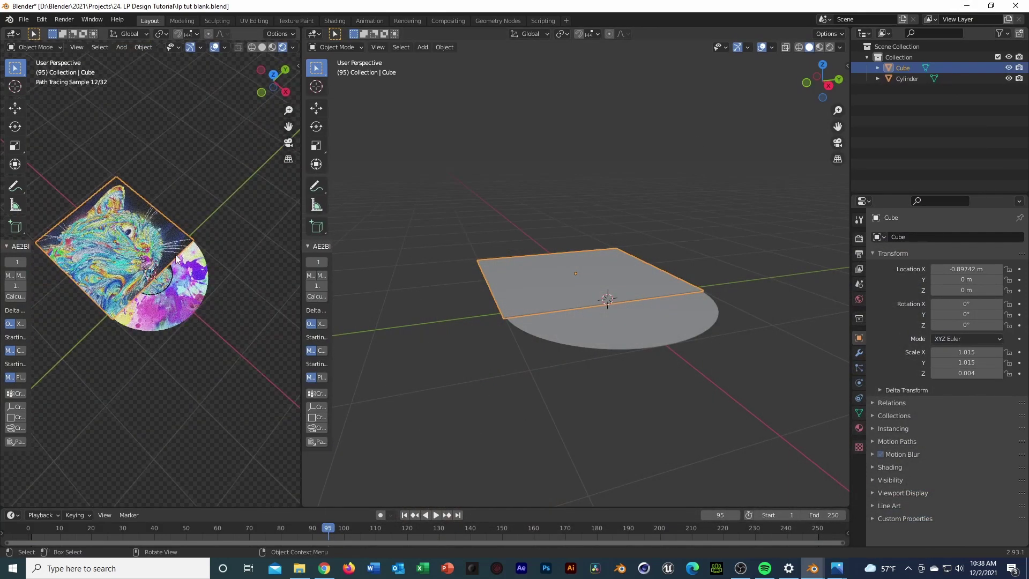
pyautogui.scroll(3, 182, 268)
pyautogui.click(189, 277)
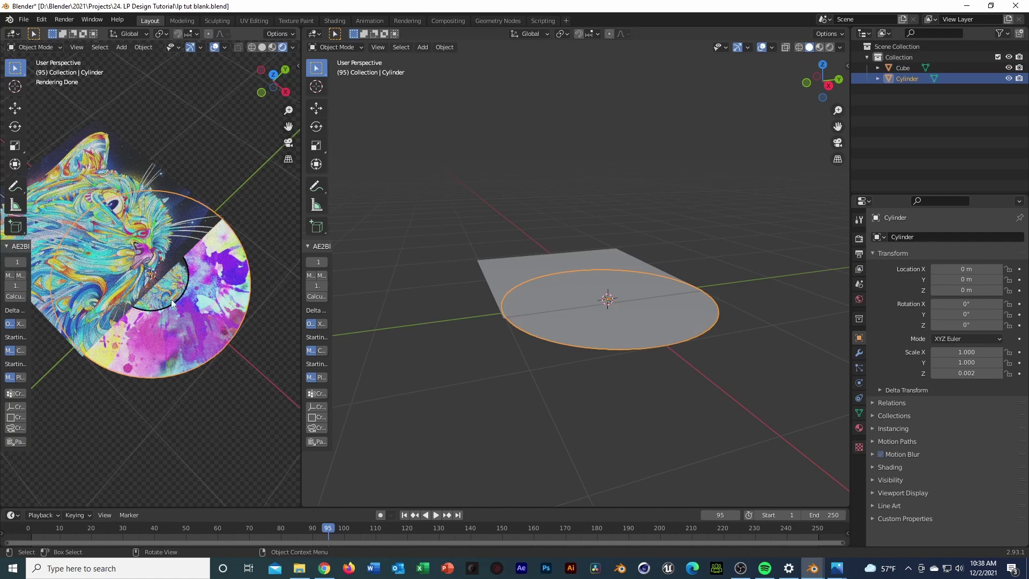
pyautogui.click(142, 249)
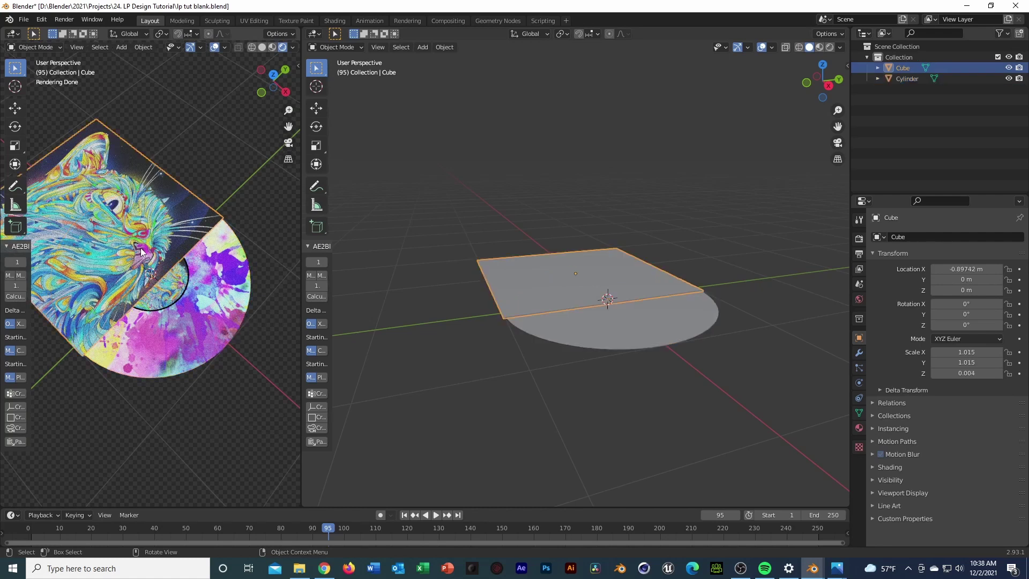
pyautogui.moveTo(153, 228); pyautogui.dragTo(175, 179, button='middle')
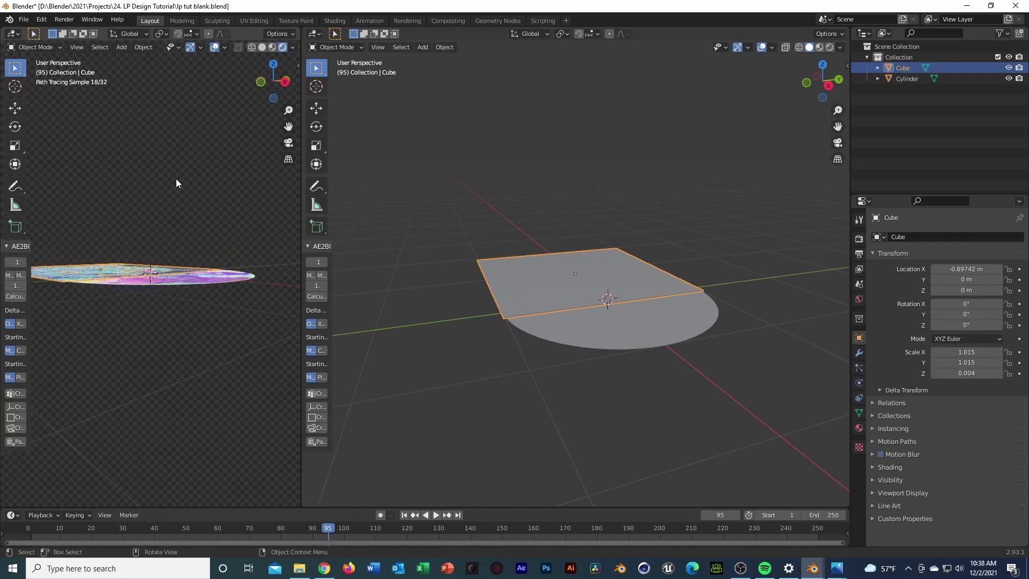
pyautogui.click(193, 280)
pyautogui.moveTo(193, 280); pyautogui.dragTo(233, 356, button='middle')
pyautogui.press('g')
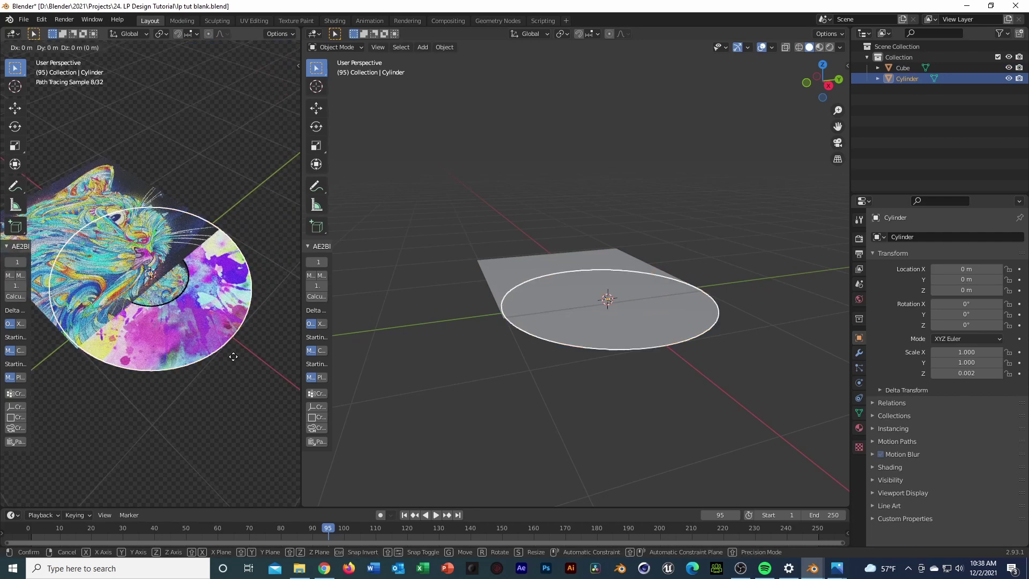
pyautogui.click(233, 355)
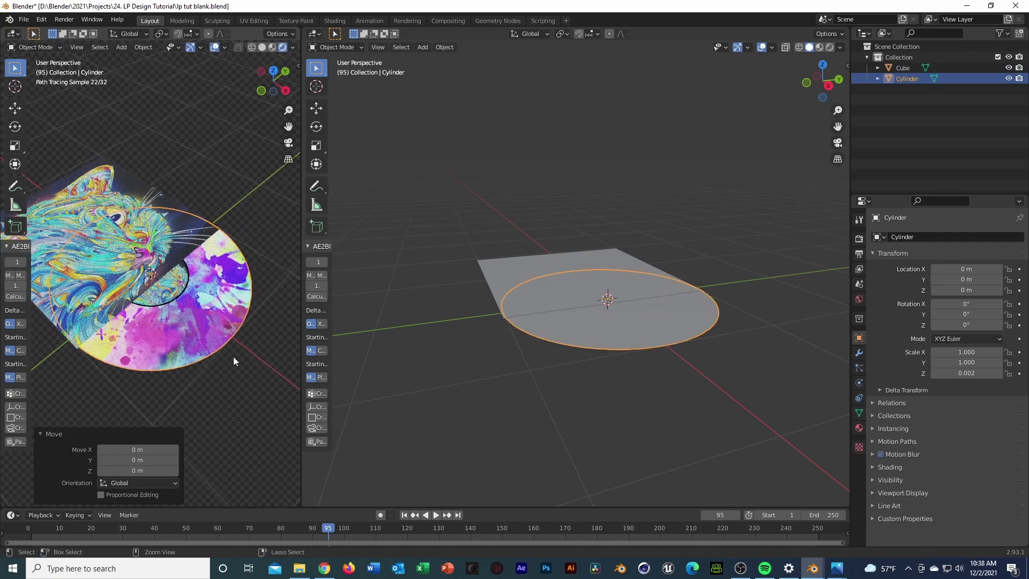
# - Start a new default scene, saving the changes to the LP example file
pyautogui.click(23, 20)
pyautogui.moveTo(37, 34)
pyautogui.click(143, 34)
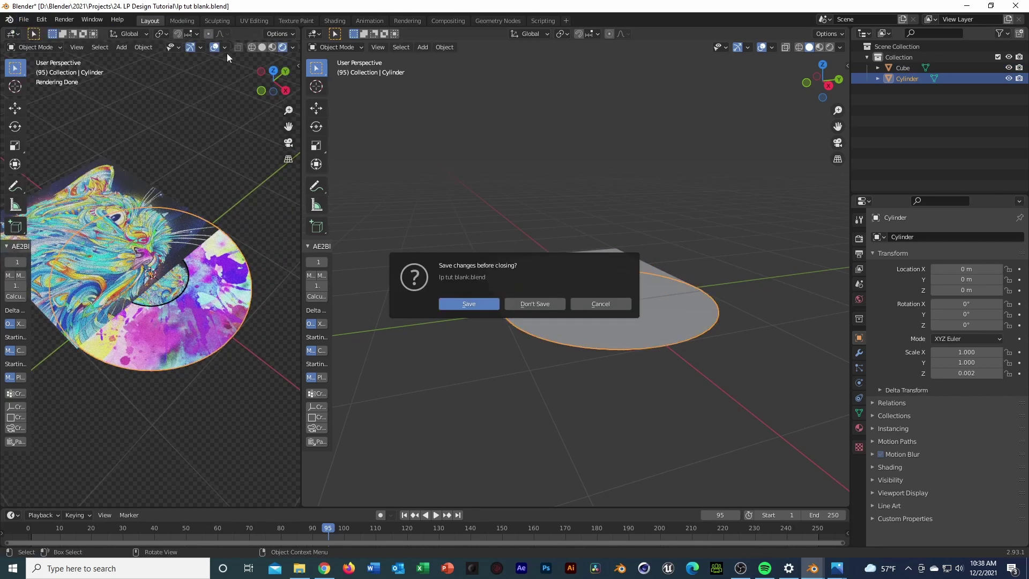
pyautogui.click(475, 306)
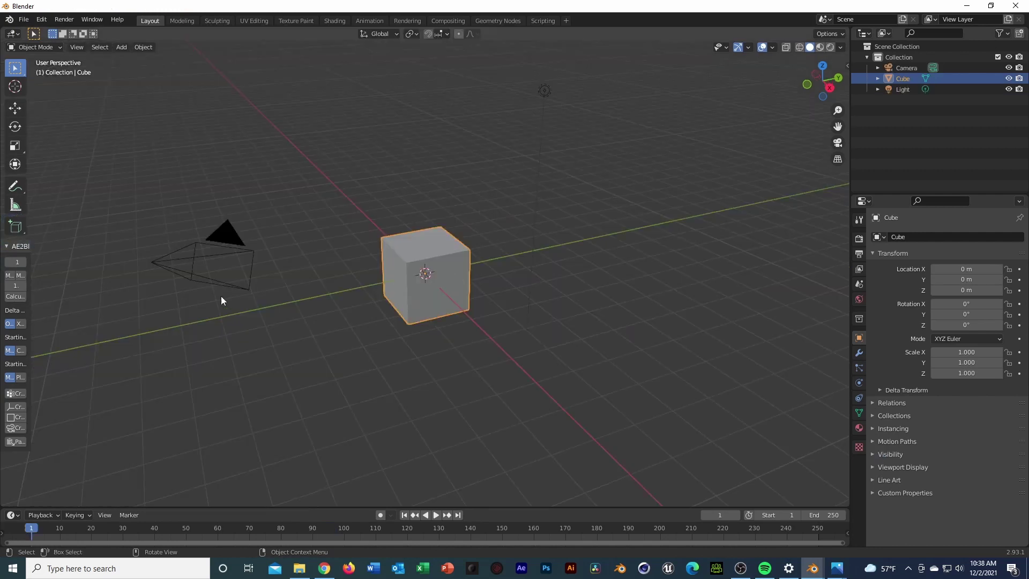
# - Delete the default cube, camera and light from the scene
pyautogui.press('a')
pyautogui.press('x')
pyautogui.click(493, 296)
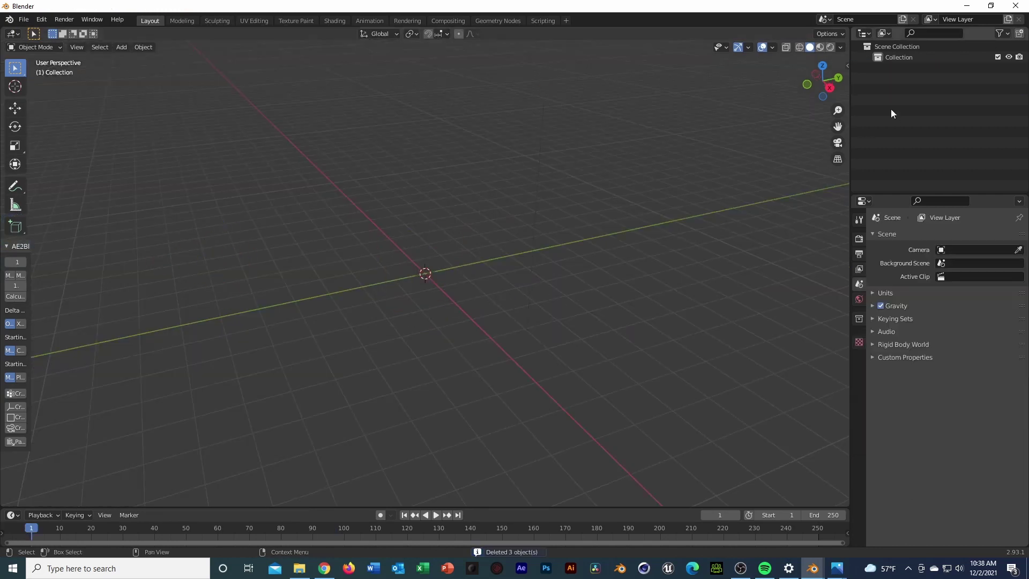
# - Split the 3D viewport vertically into two side-by-side areas near its middle
pyautogui.rightClick(848, 61)
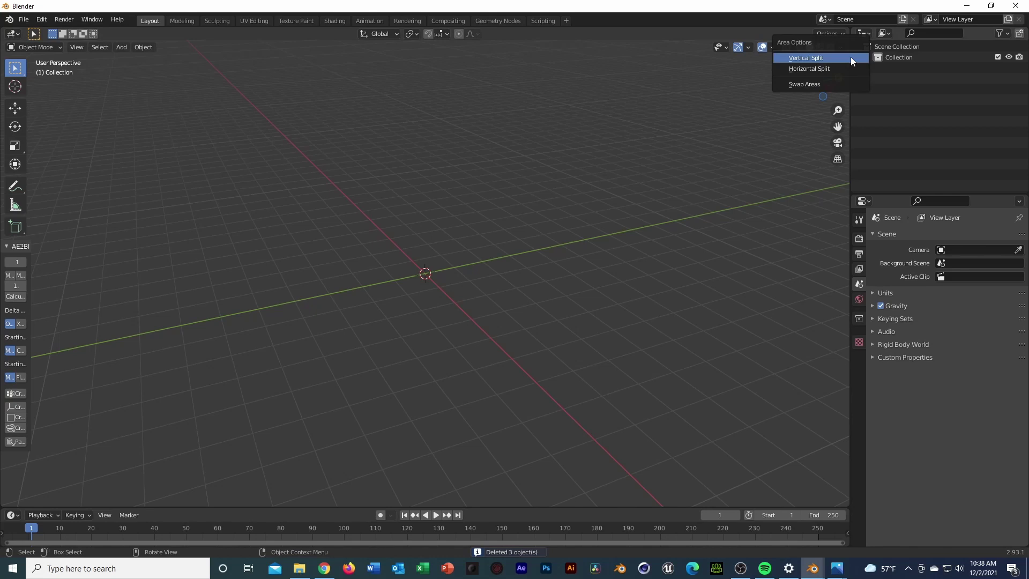
pyautogui.rightClick(849, 46)
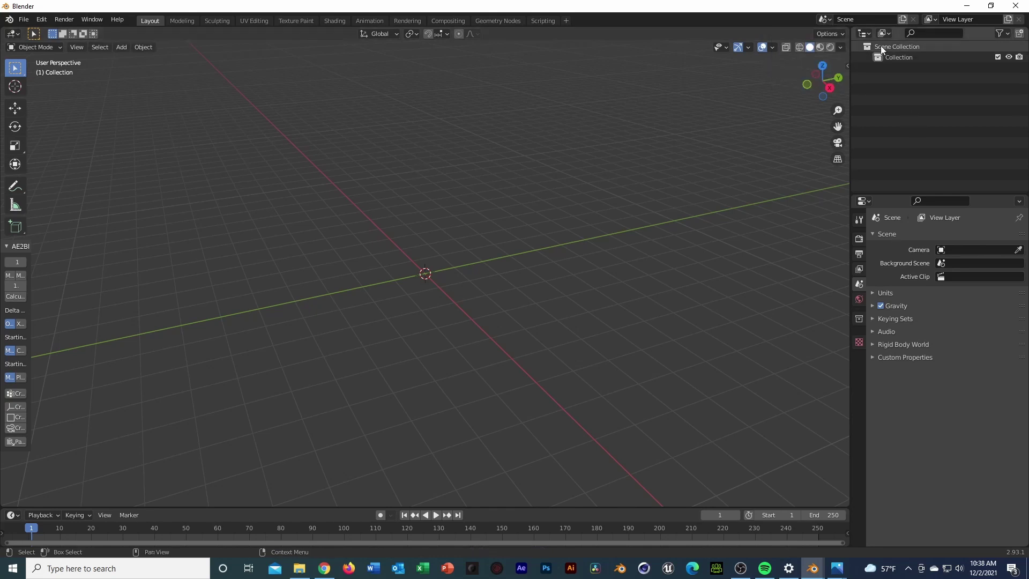
pyautogui.rightClick(850, 49)
pyautogui.click(836, 49)
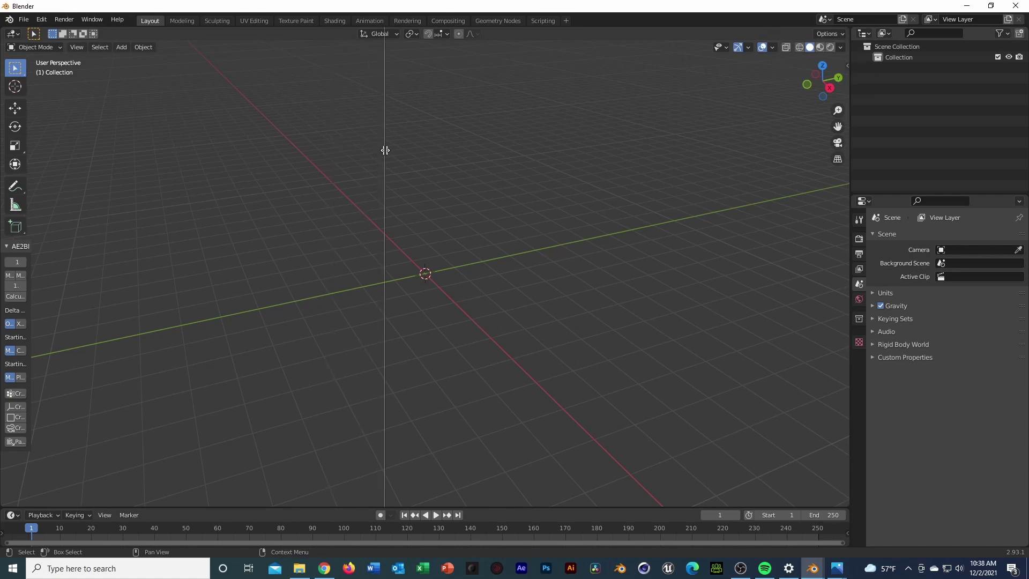
pyautogui.click(381, 152)
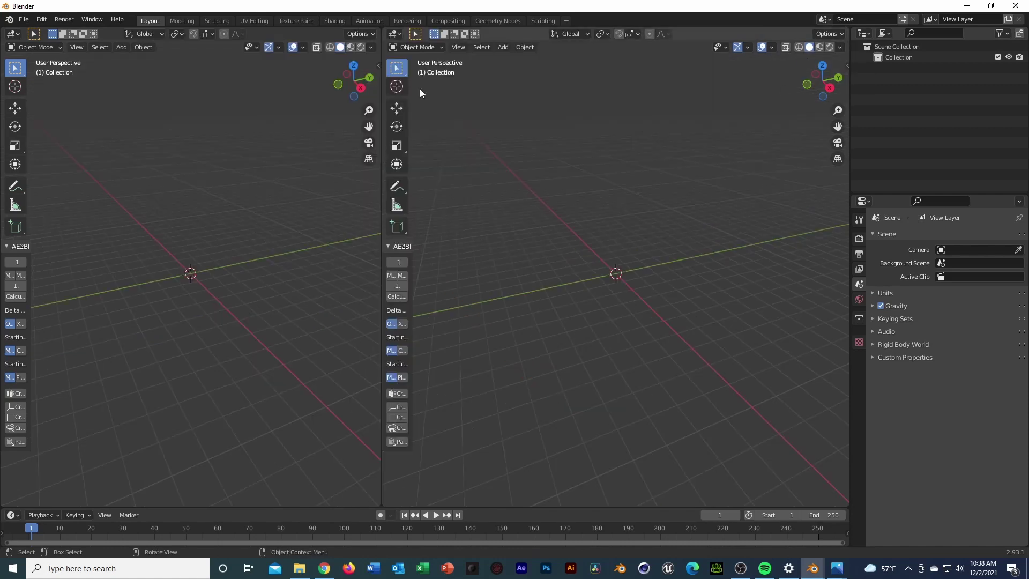
# - Set the render engine to Cycles and the render device to GPU Compute
pyautogui.click(860, 238)
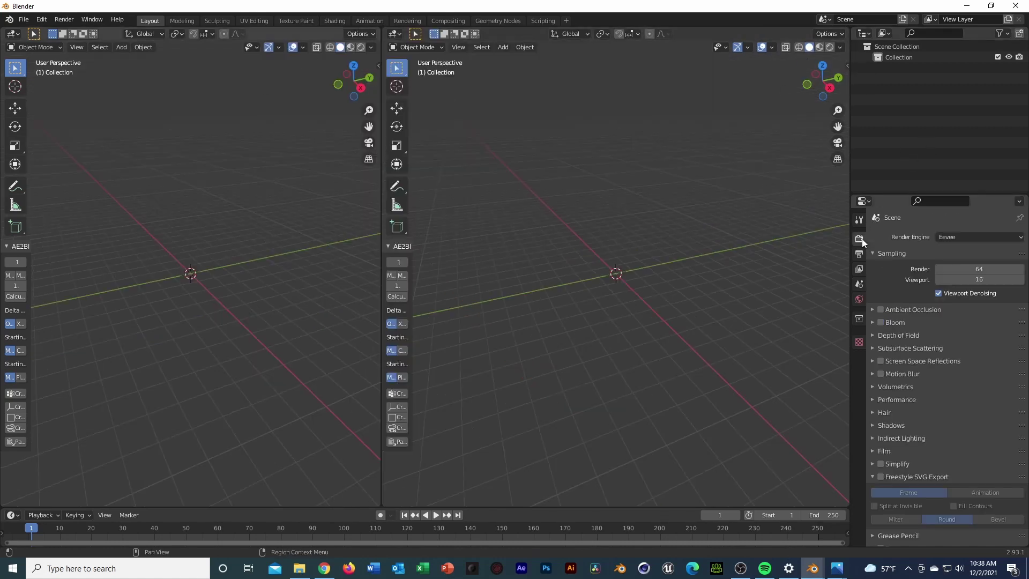
pyautogui.click(951, 239)
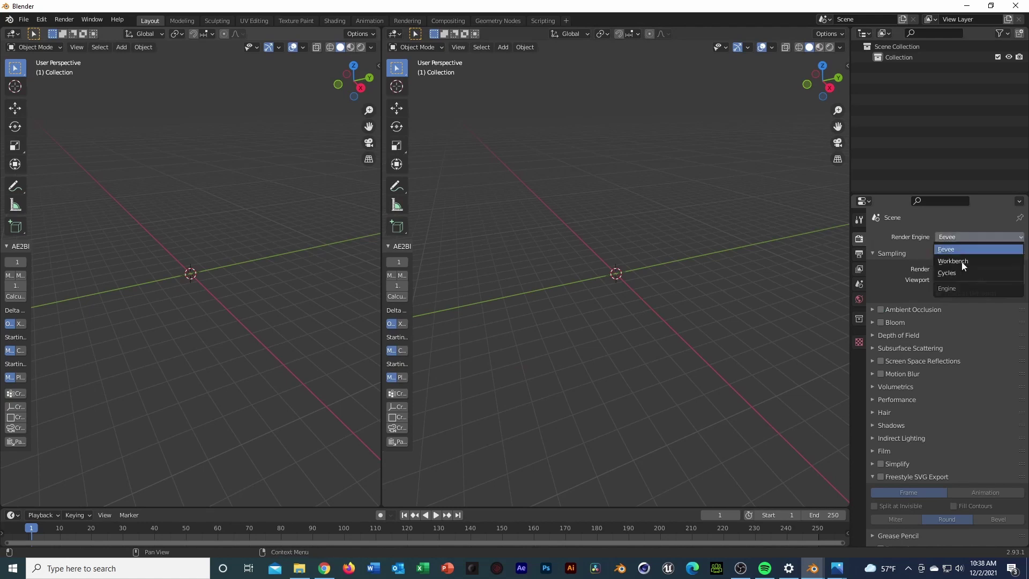
pyautogui.click(970, 275)
pyautogui.click(968, 263)
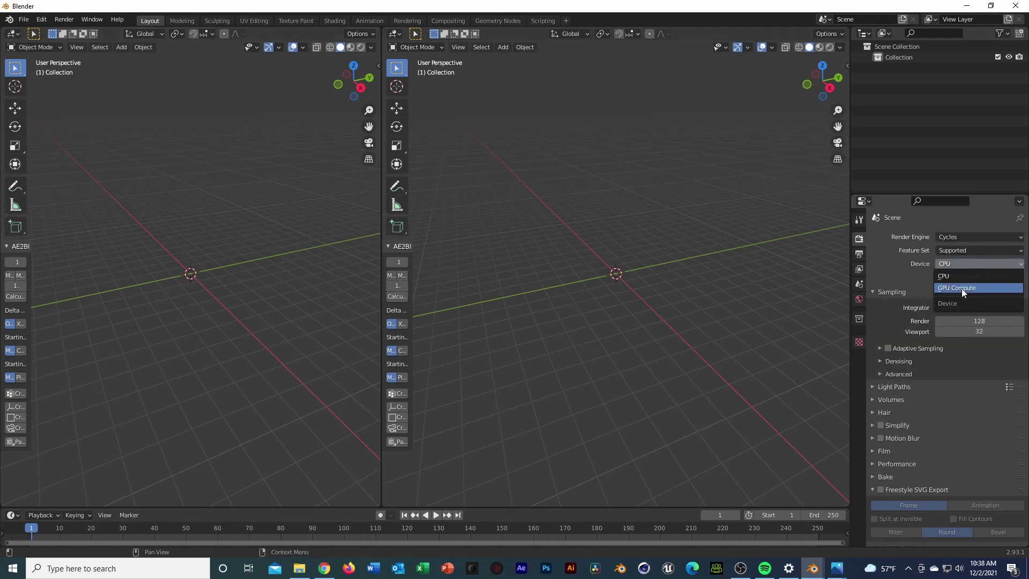
pyautogui.click(963, 289)
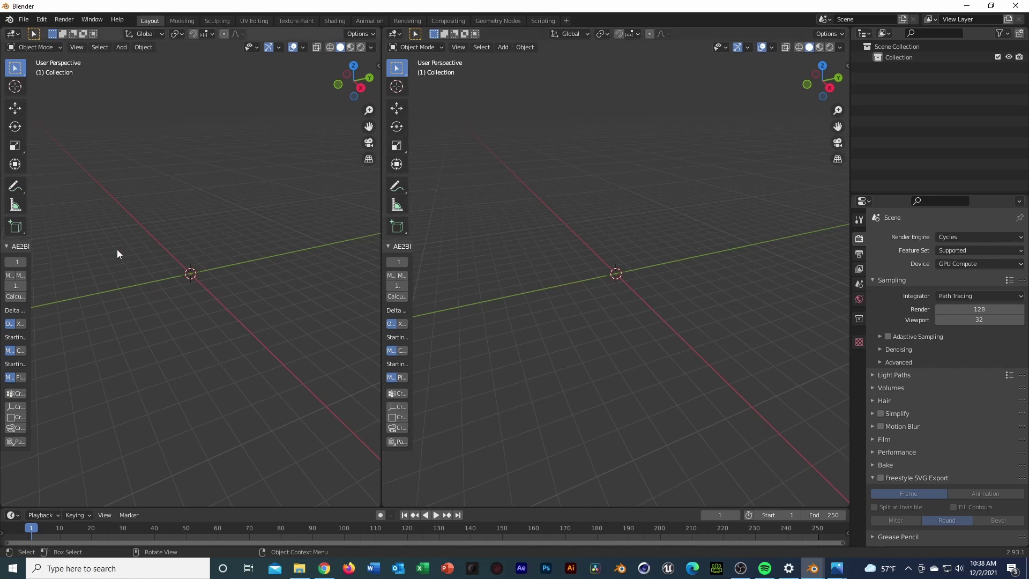
# - Turn the second viewport into a Shader Editor showing the World shader nodes
pyautogui.moveTo(255, 225); pyautogui.dragTo(292, 289, button='middle')
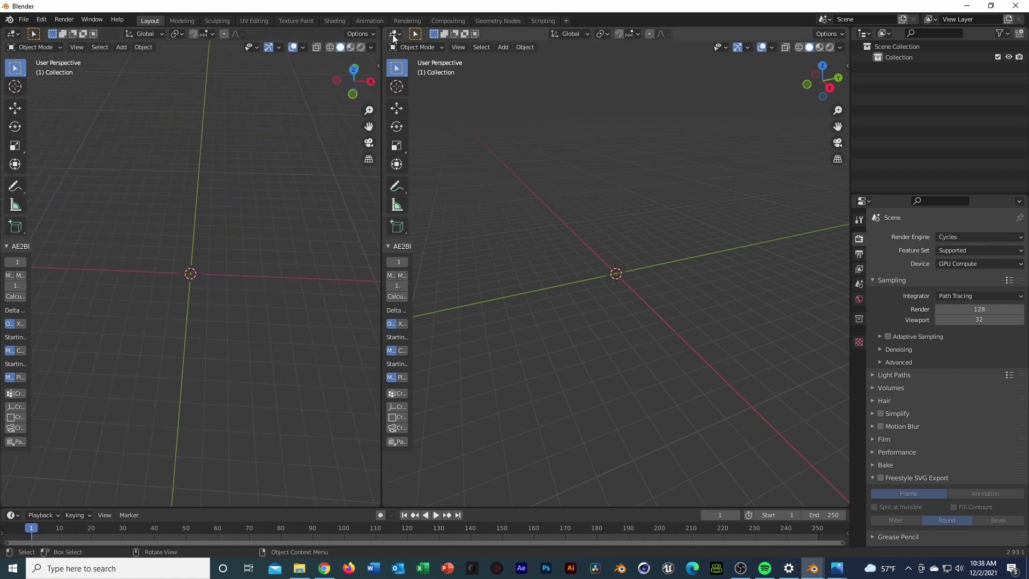
pyautogui.click(394, 34)
pyautogui.click(443, 133)
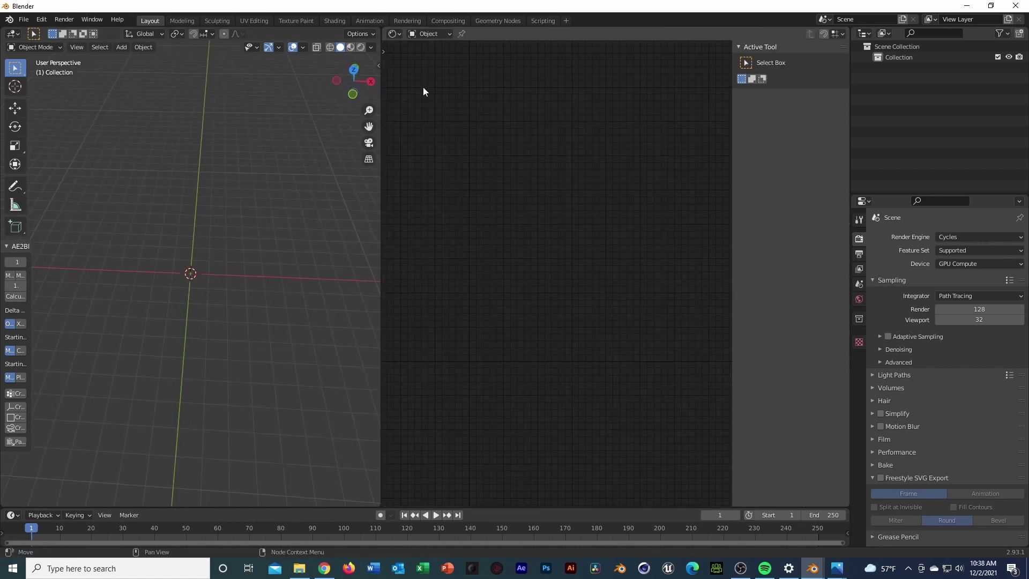
pyautogui.click(433, 36)
pyautogui.click(445, 57)
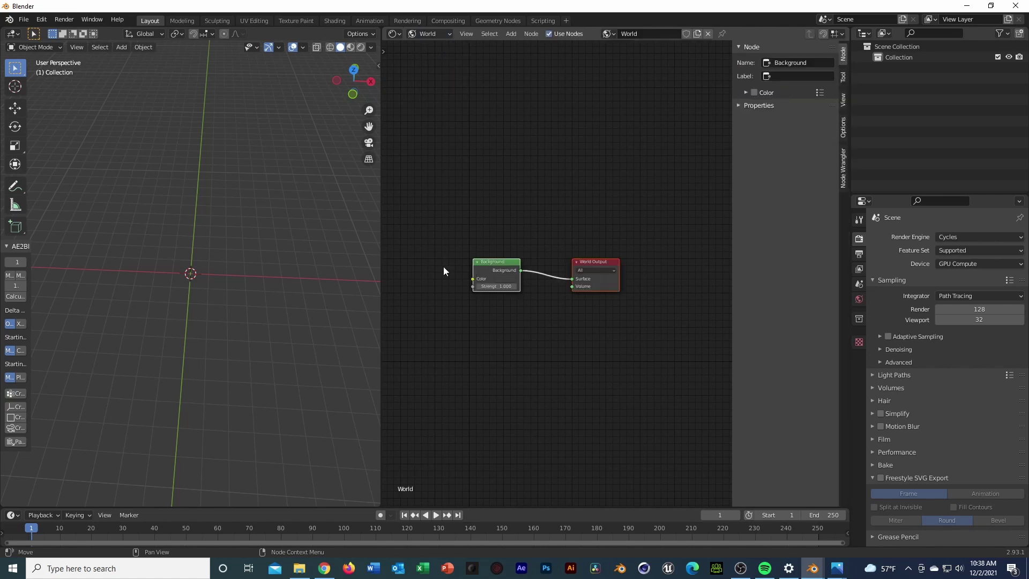
# - Add an Environment Texture node beside the Background node in the World shader
pyautogui.moveTo(444, 270); pyautogui.dragTo(569, 223, button='middle')
pyautogui.hotkey('shift', 'a')
pyautogui.click(511, 230)
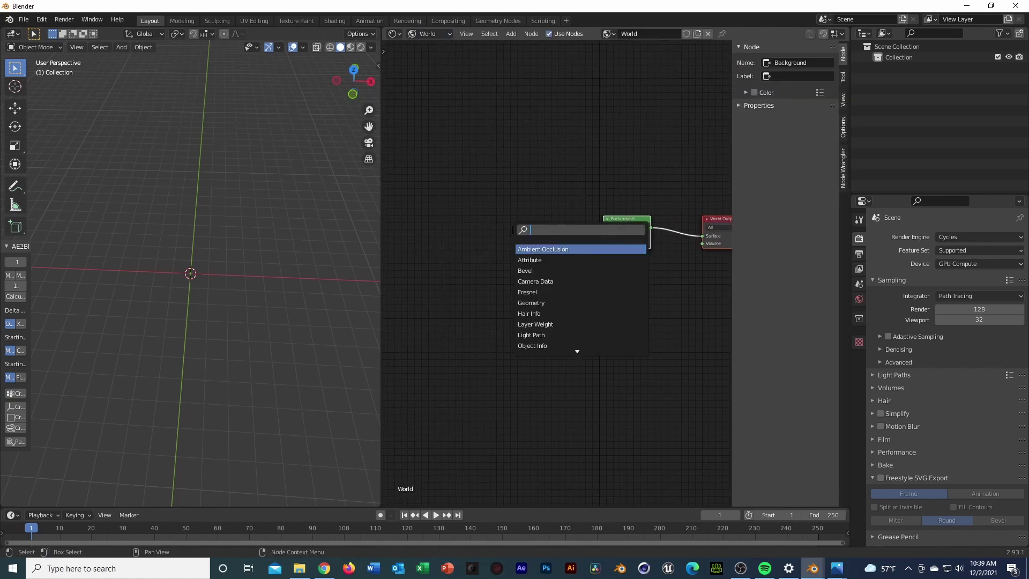
pyautogui.write('env')
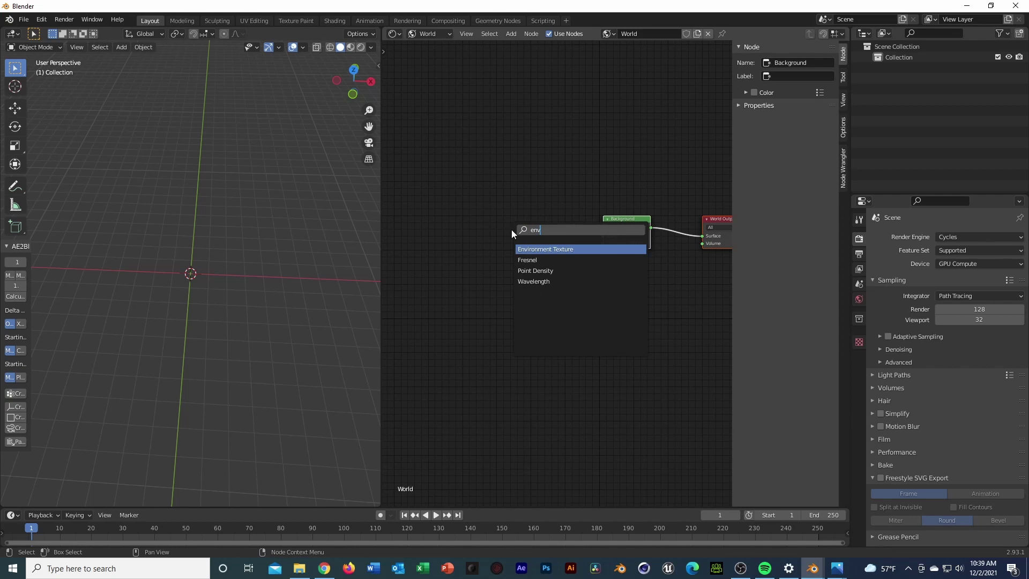
pyautogui.press('Return')
pyautogui.click(427, 241)
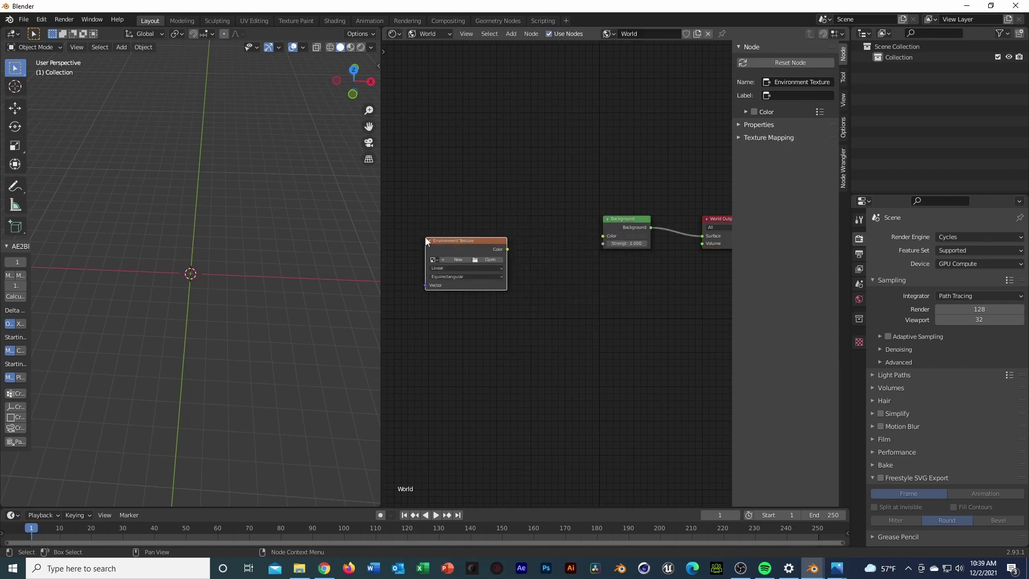
# - Load photo_studio_01_4k.hdr from Downloads into the Environment Texture and connect its Color output to the Background node's Color input
pyautogui.click(491, 262)
pyautogui.click(268, 204)
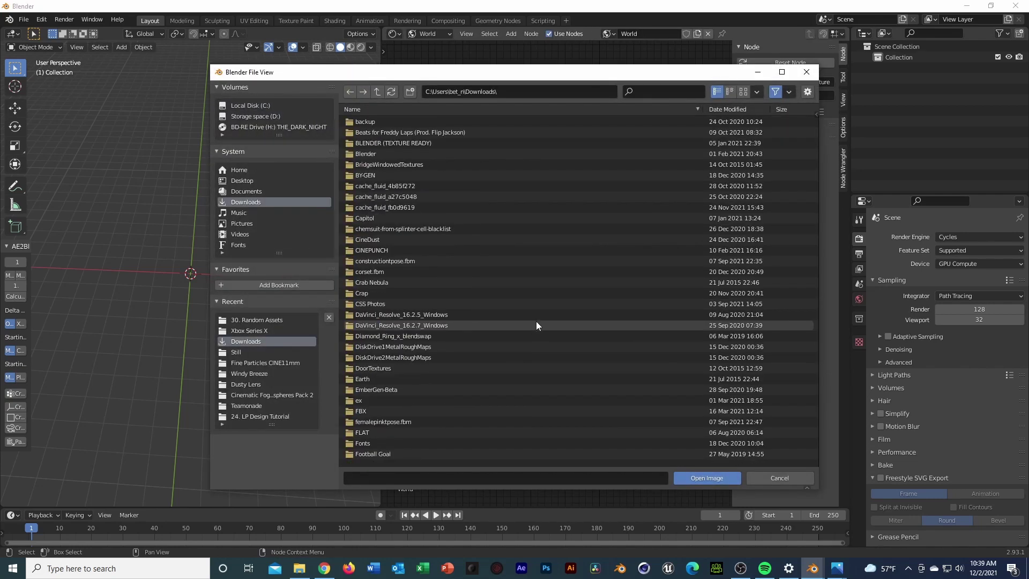
pyautogui.scroll(-20, 535, 321)
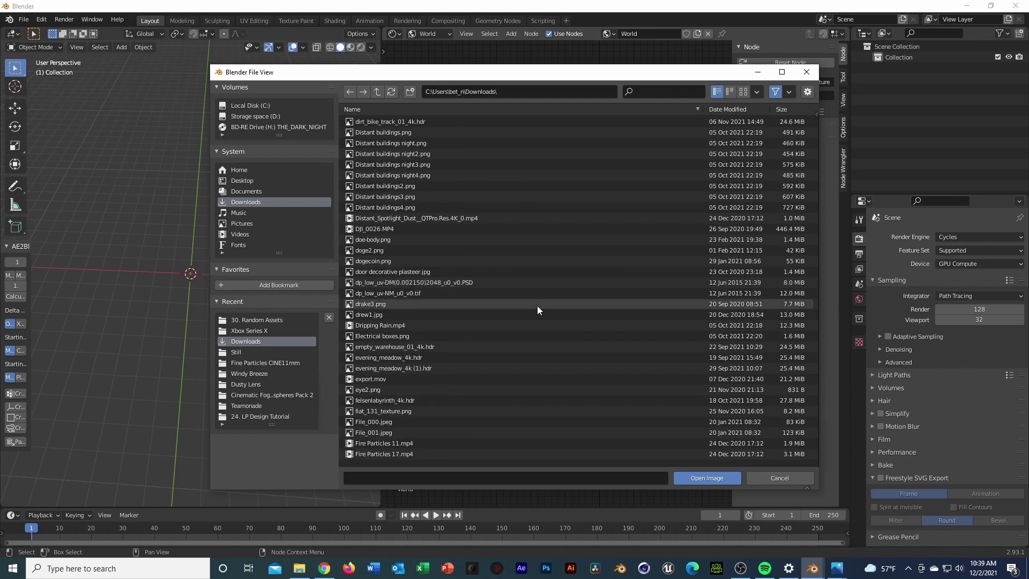
pyautogui.scroll(-20, 537, 309)
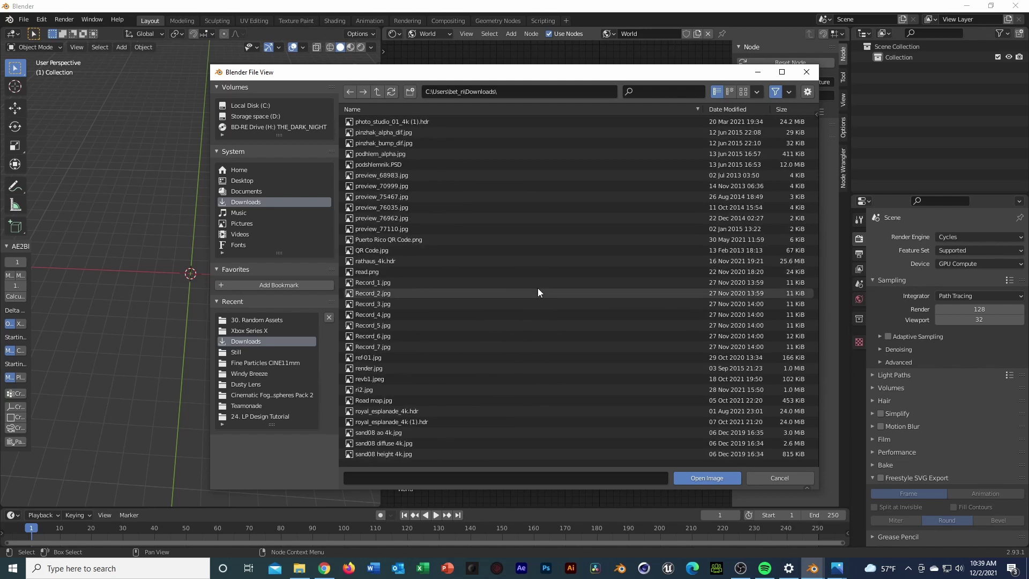
pyautogui.scroll(8, 482, 241)
pyautogui.click(405, 197)
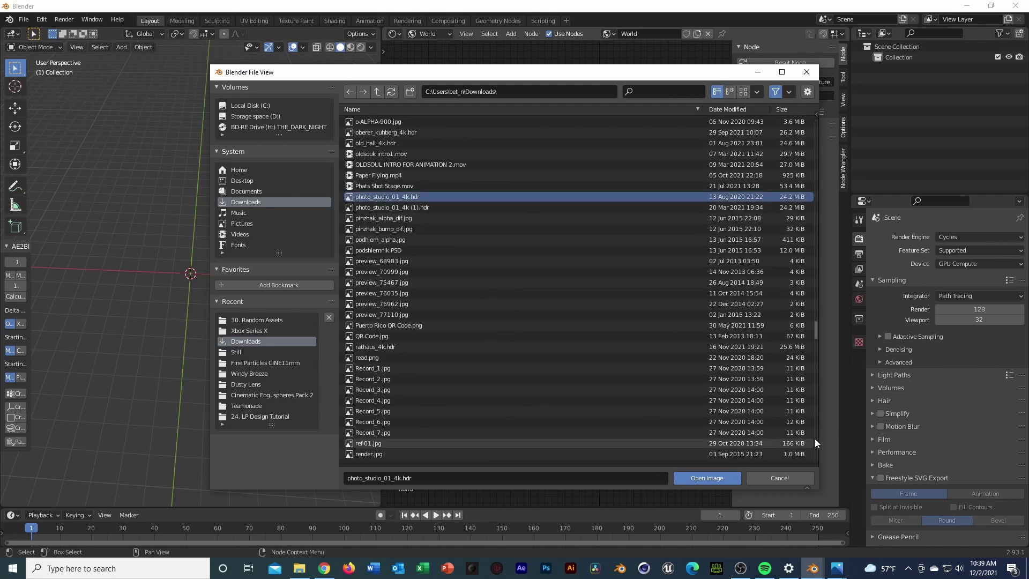
pyautogui.click(707, 477)
pyautogui.moveTo(506, 249); pyautogui.dragTo(602, 236)
# - Switch the Shader Editor from World back to Object shader nodes
pyautogui.click(417, 34)
pyautogui.click(429, 47)
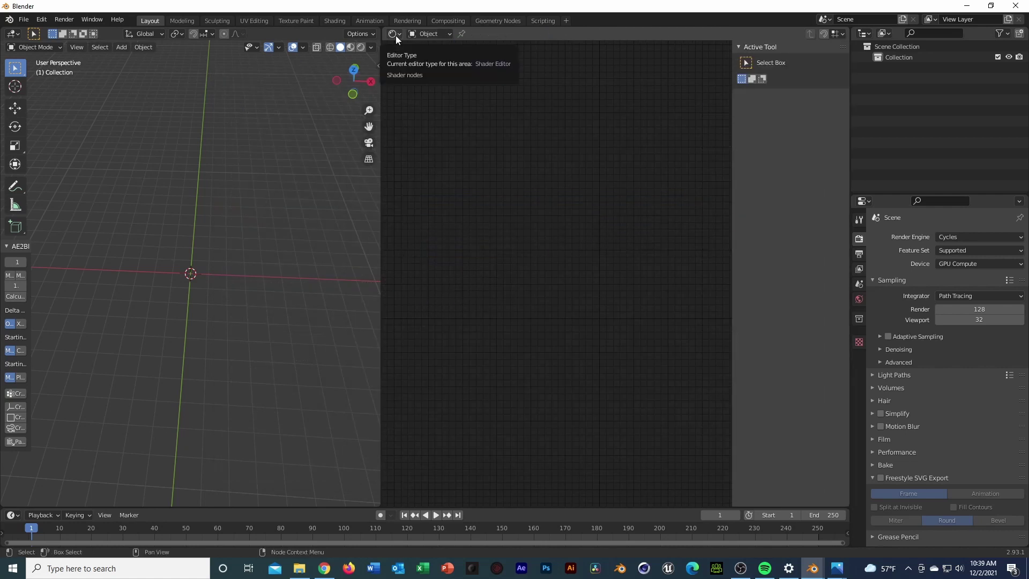
# - Turn the Shader Editor back into a 3D Viewport and show the other viewport in rendered shading
pyautogui.click(395, 35)
pyautogui.click(417, 64)
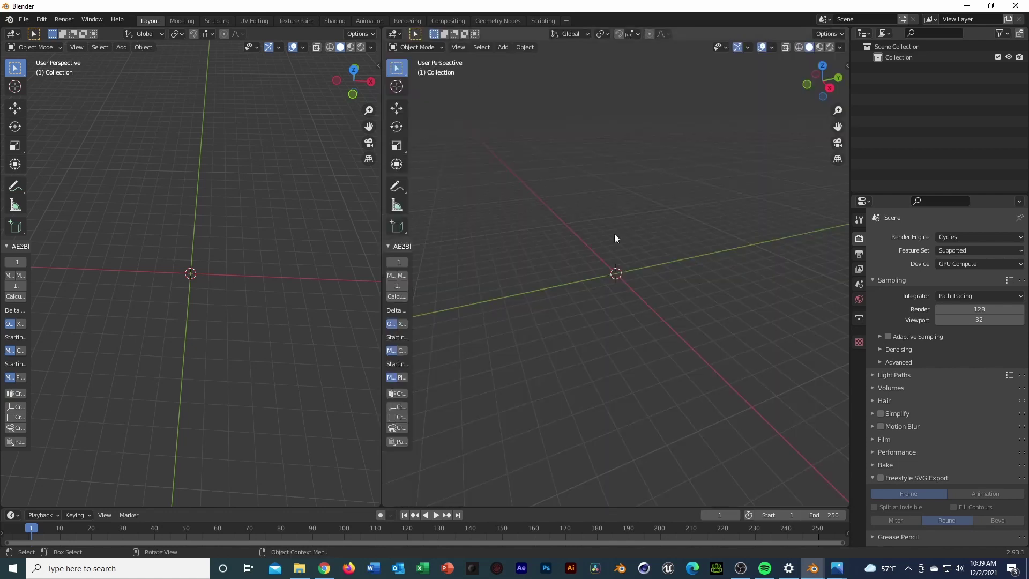
pyautogui.click(361, 47)
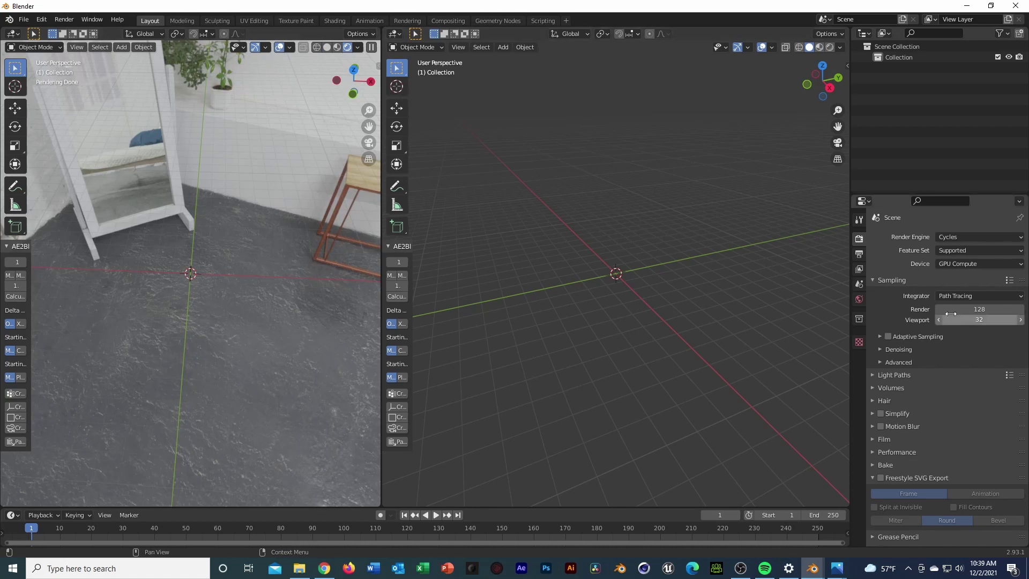
# - Make the film transparent in the render settings so the HDRI background is hidden
pyautogui.click(873, 438)
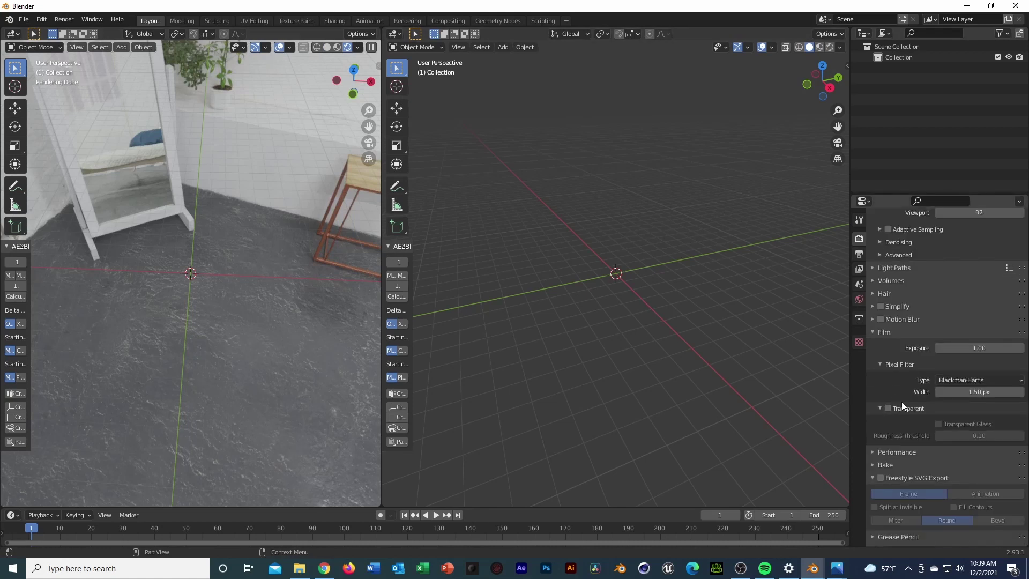
pyautogui.click(889, 408)
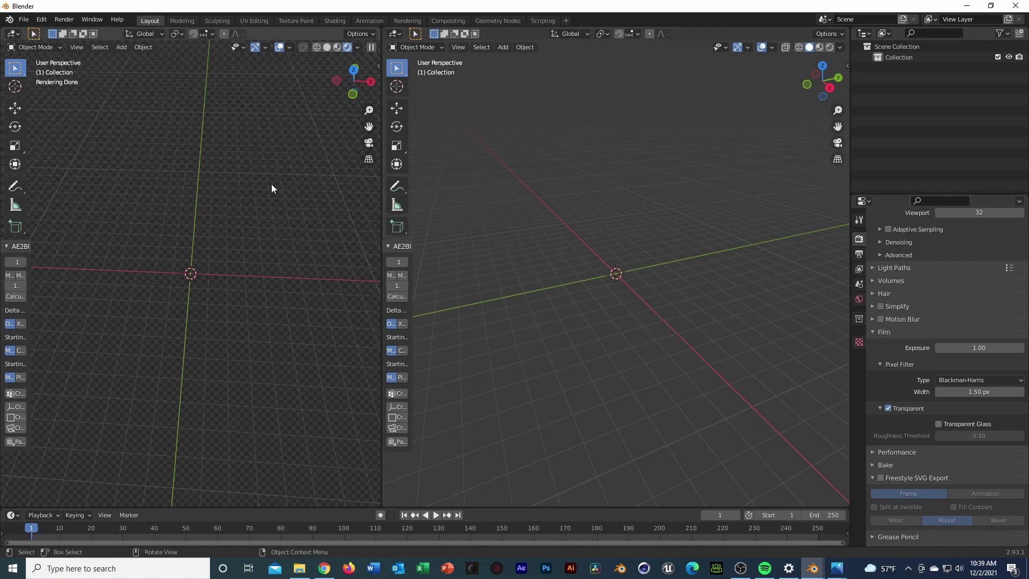
# - Add a cylinder mesh at the origin with 128 vertices
pyautogui.moveTo(242, 250); pyautogui.dragTo(246, 287, button='middle')
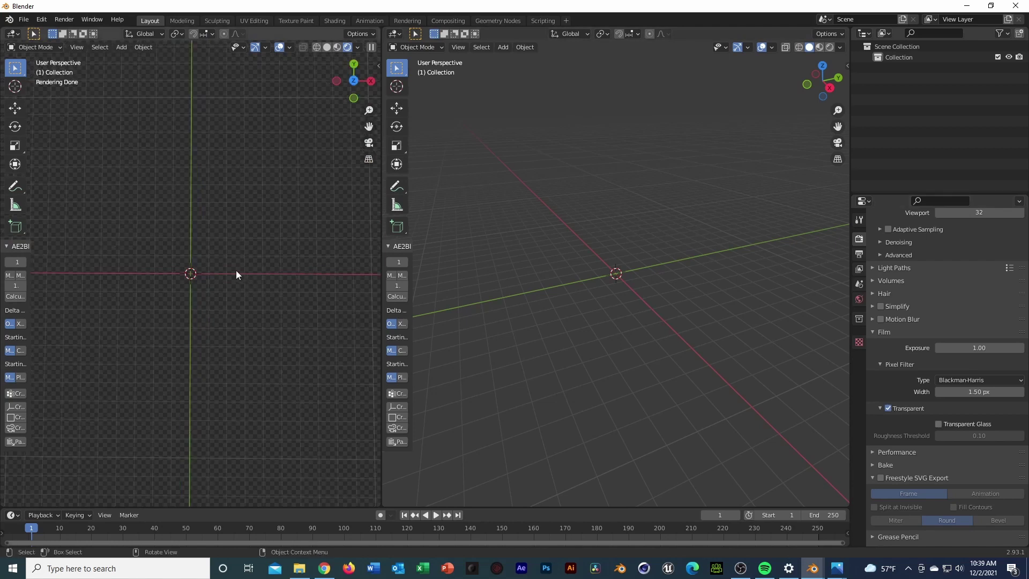
pyautogui.hotkey('shift', 'a')
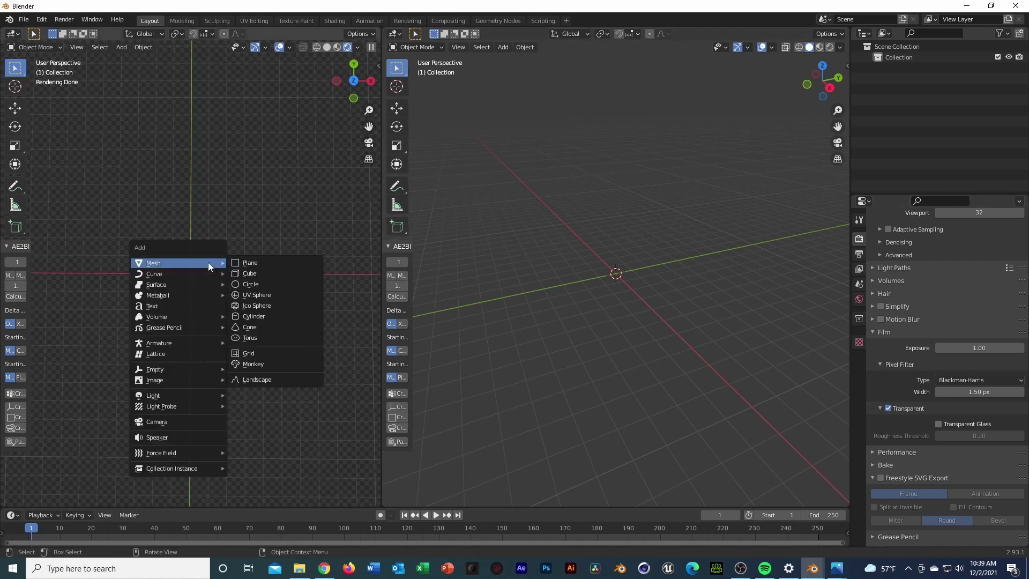
pyautogui.click(281, 316)
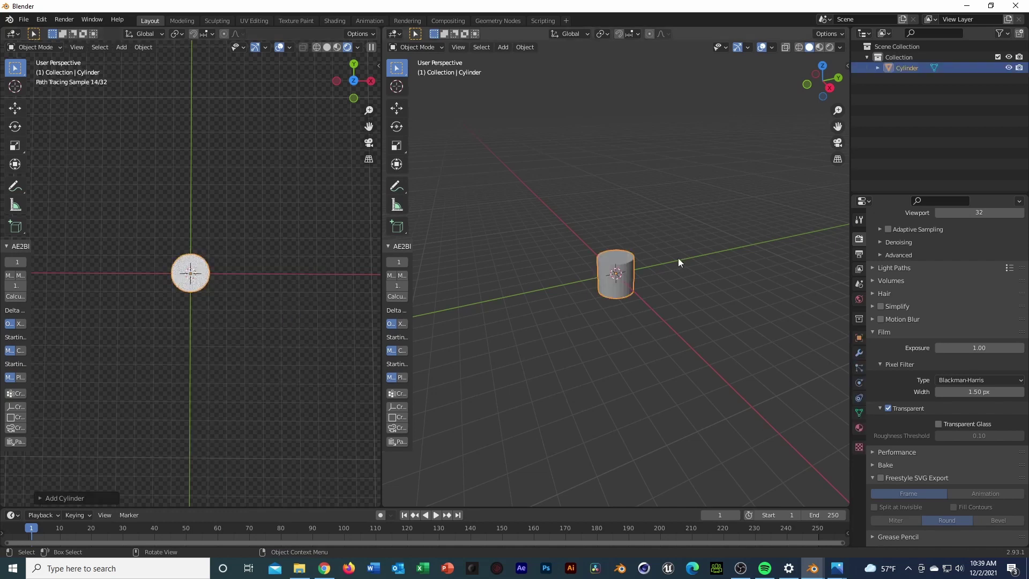
pyautogui.click(44, 499)
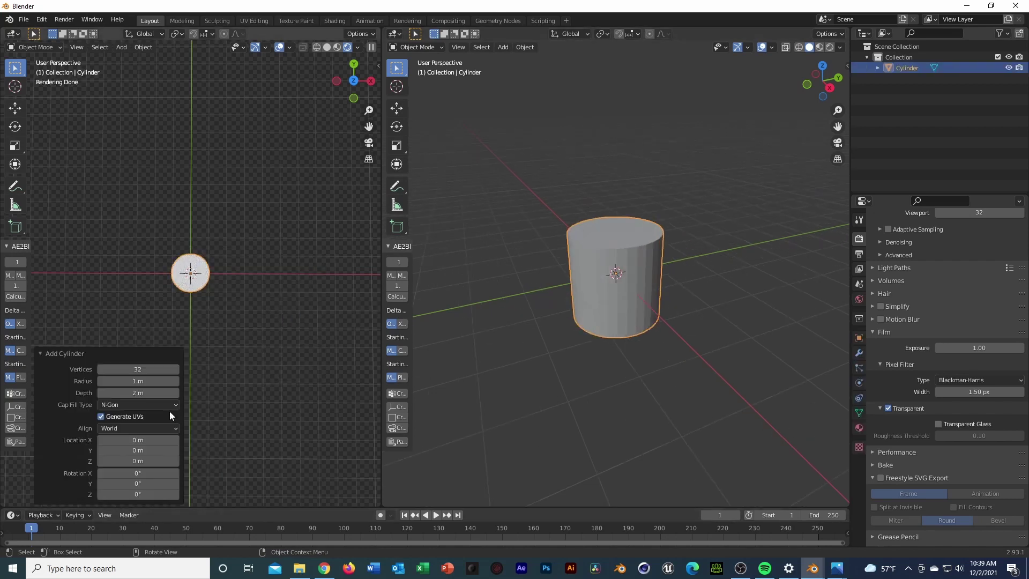
pyautogui.click(144, 370)
pyautogui.write('128')
pyautogui.press('Return')
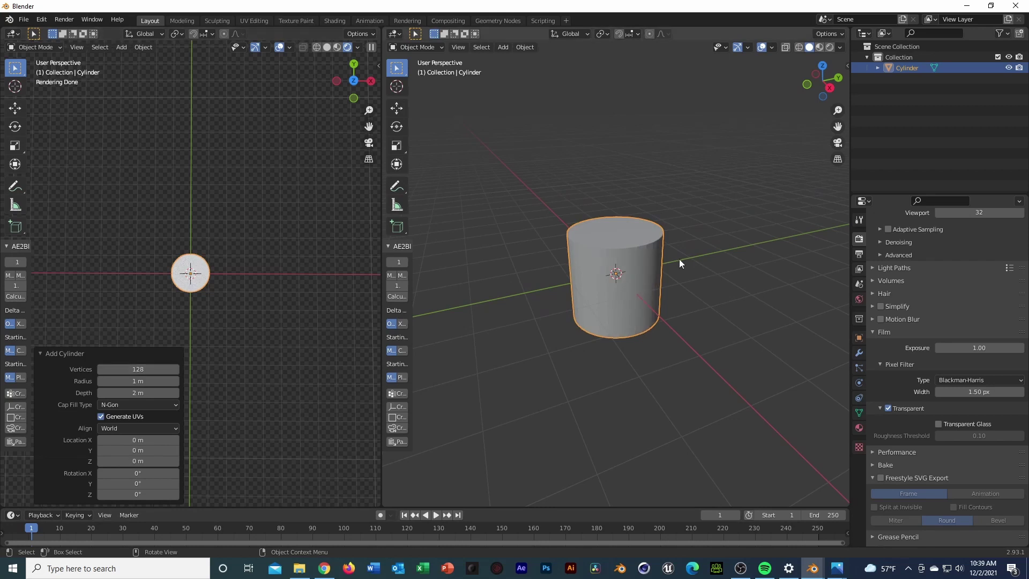
# - Flatten the cylinder into a disc by scaling it along Z to about 0.036
pyautogui.press('`')
pyautogui.press('8')
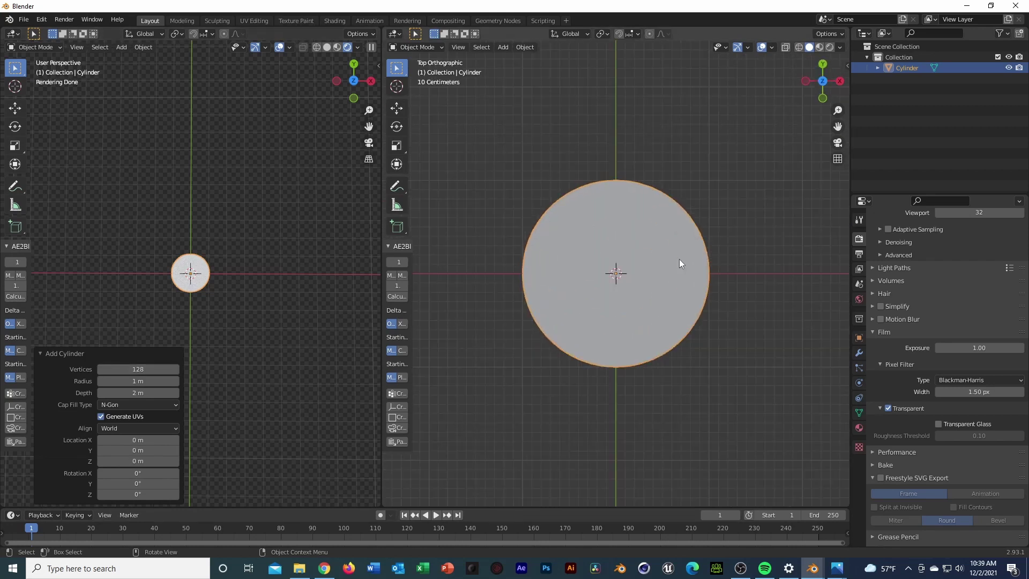
pyautogui.moveTo(253, 267); pyautogui.dragTo(238, 230, button='middle')
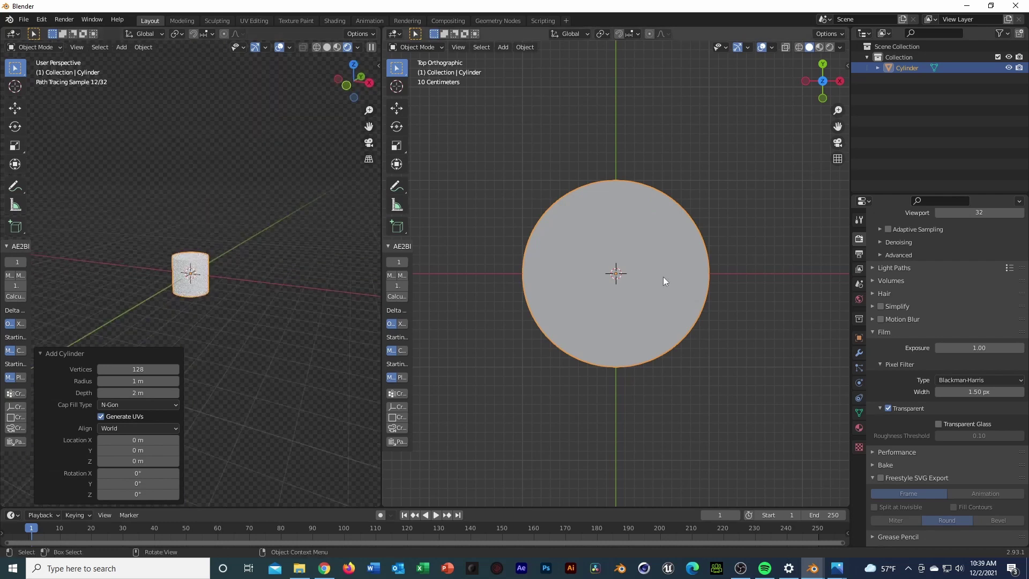
pyautogui.moveTo(663, 277); pyautogui.dragTo(625, 219, button='middle')
pyautogui.scroll(-2, 631, 211)
pyautogui.press('s')
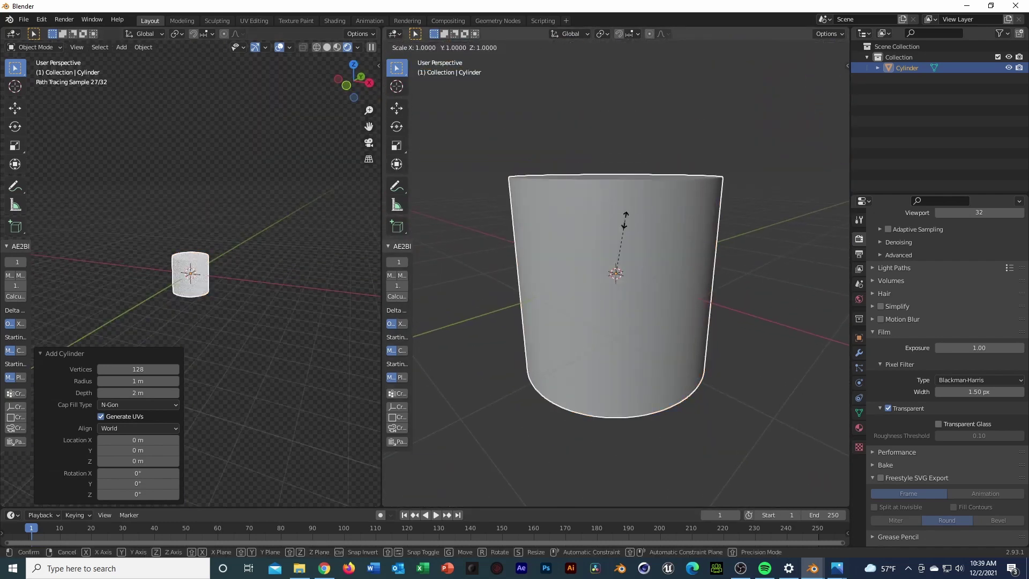
pyautogui.press('z')
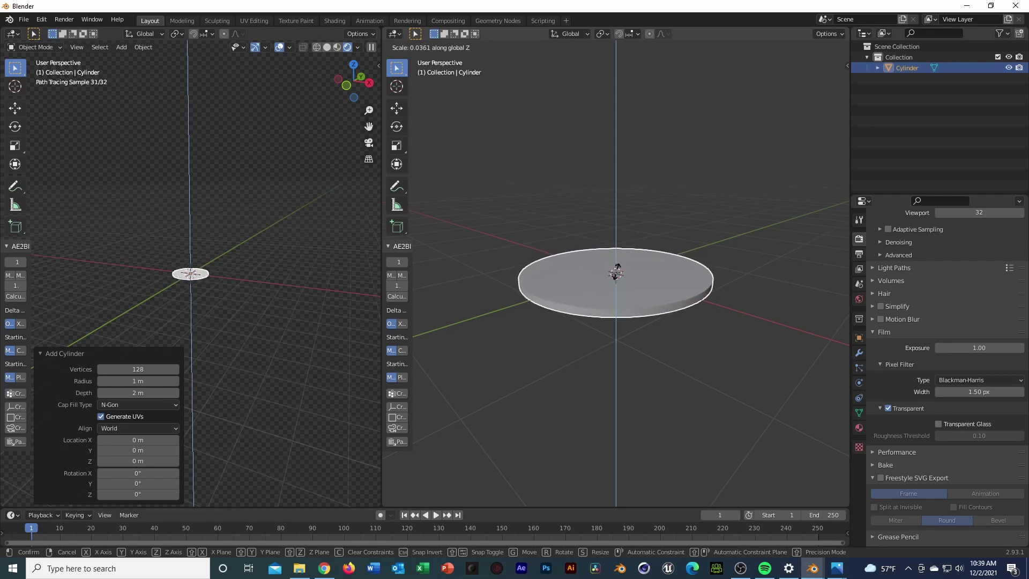
pyautogui.click(617, 268)
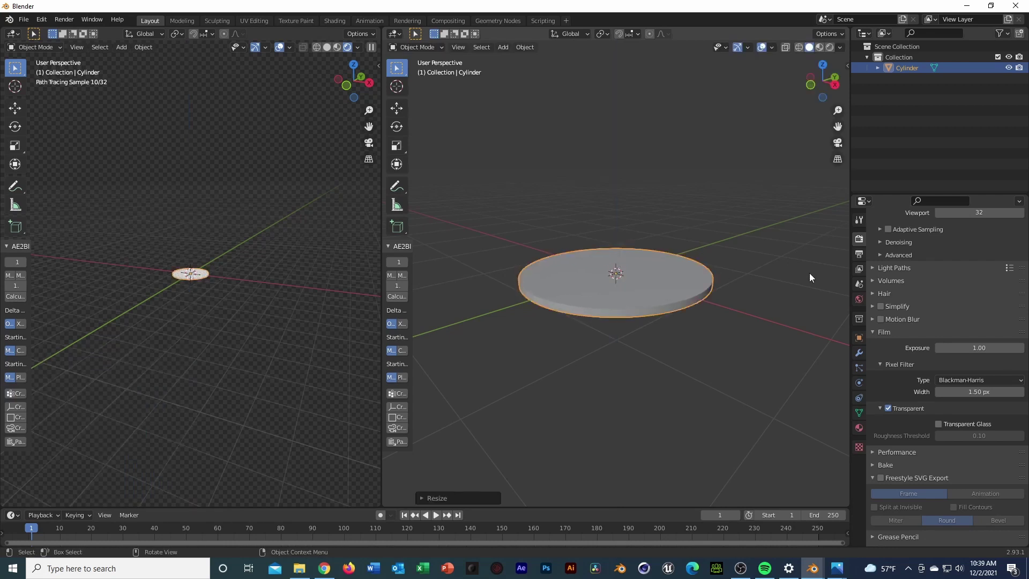
# - Set the cylinder's Z scale to 0.015 in its object transform
pyautogui.click(859, 337)
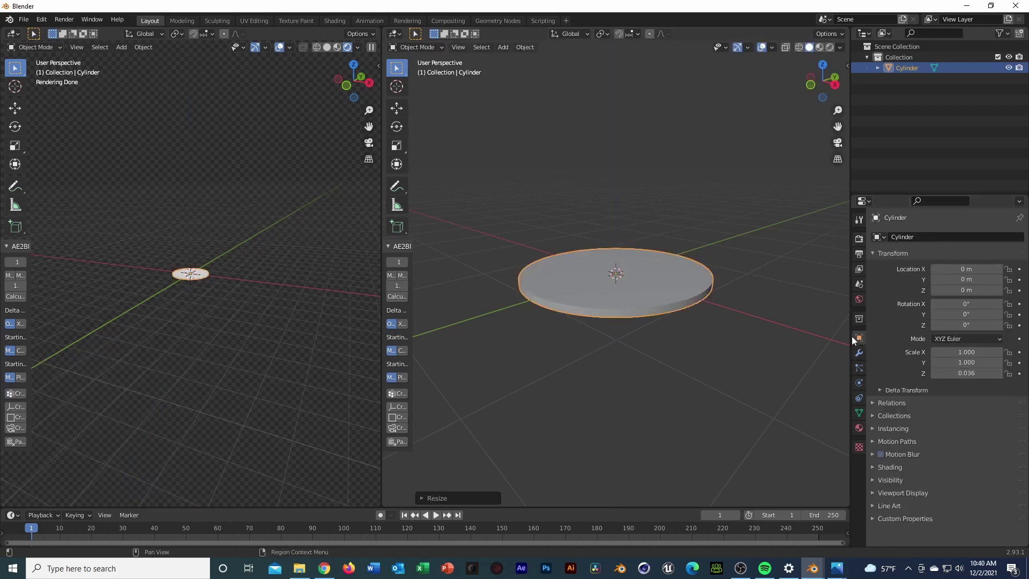
pyautogui.click(967, 373)
pyautogui.press('BackSpace')
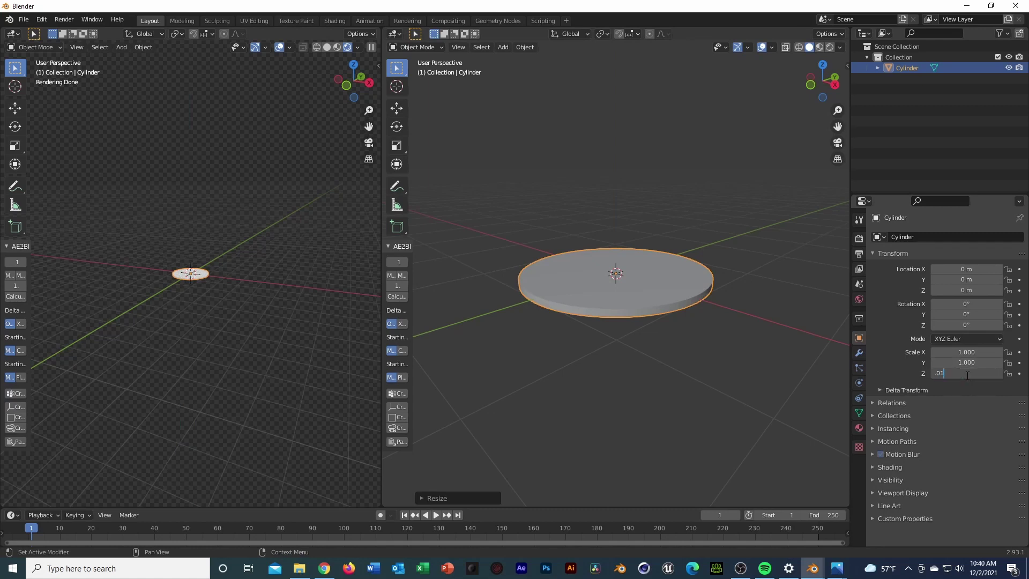
pyautogui.write('.015')
pyautogui.press('Return')
pyautogui.scroll(3, 693, 383)
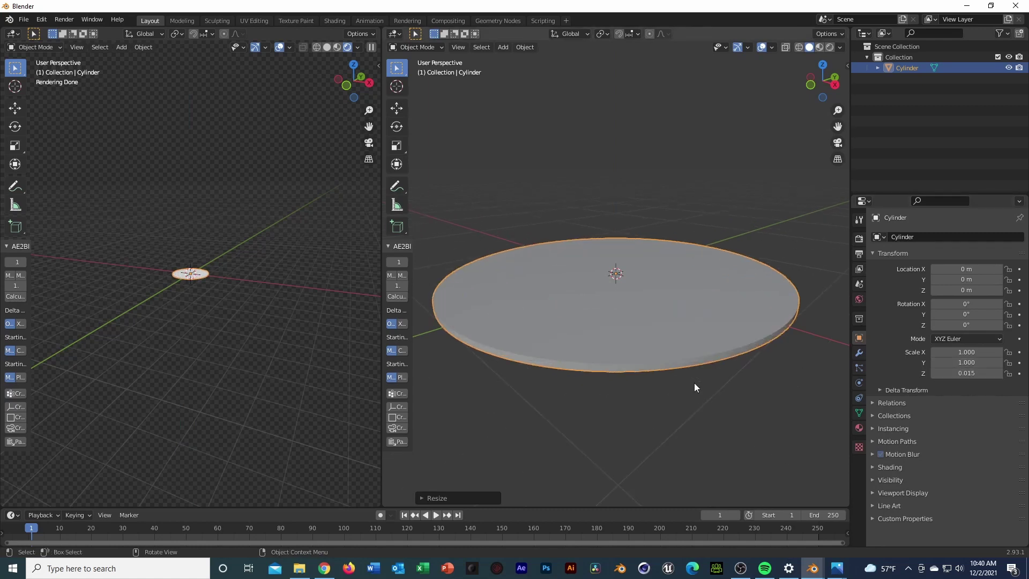
pyautogui.moveTo(693, 383); pyautogui.dragTo(696, 359, button='middle')
# - Thin the disc further by setting its Z scale to 0.005
pyautogui.click(961, 374)
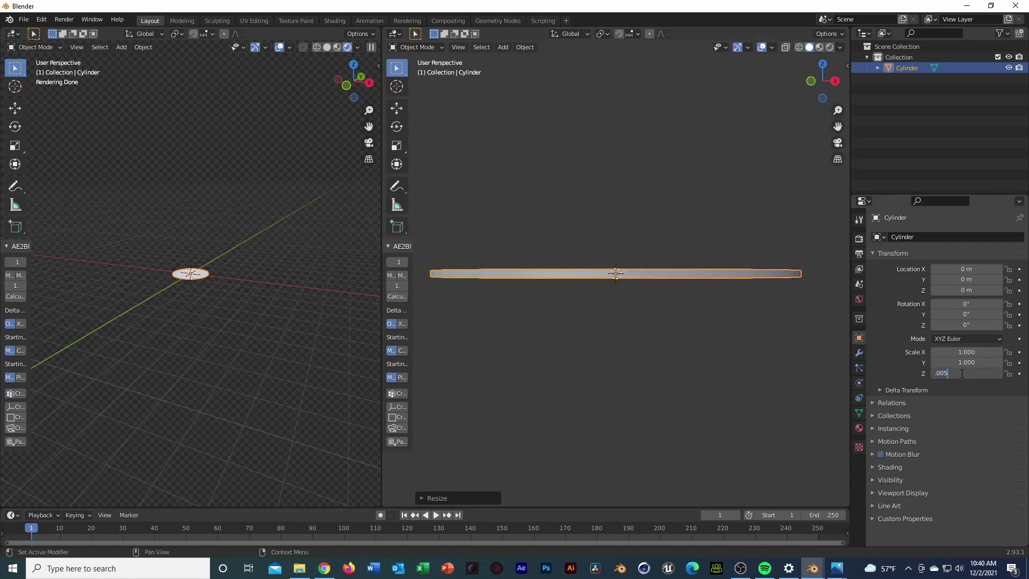
pyautogui.write('.005')
pyautogui.press('Return')
pyautogui.moveTo(811, 321)
pyautogui.mouseDown(button='middle')
pyautogui.moveTo(809, 349)
pyautogui.moveTo(803, 329)
pyautogui.mouseUp(button='middle')
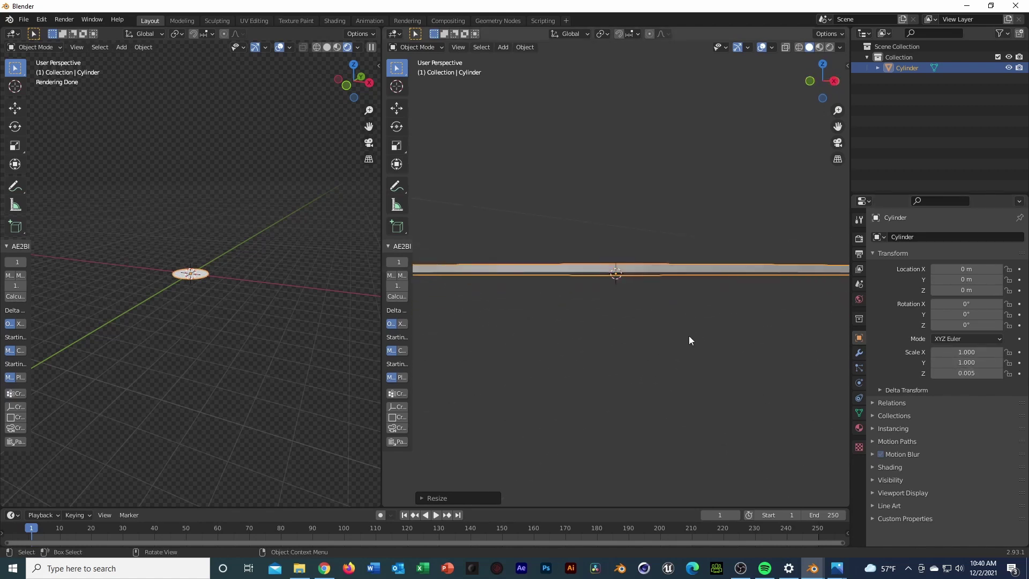
pyautogui.moveTo(689, 335); pyautogui.dragTo(696, 348, button='middle')
# - Try to bevel all of the disc's edges in Edit Mode with 7 segments, about 0.06 m wide
pyautogui.press('Tab')
pyautogui.scroll(-2, 706, 328)
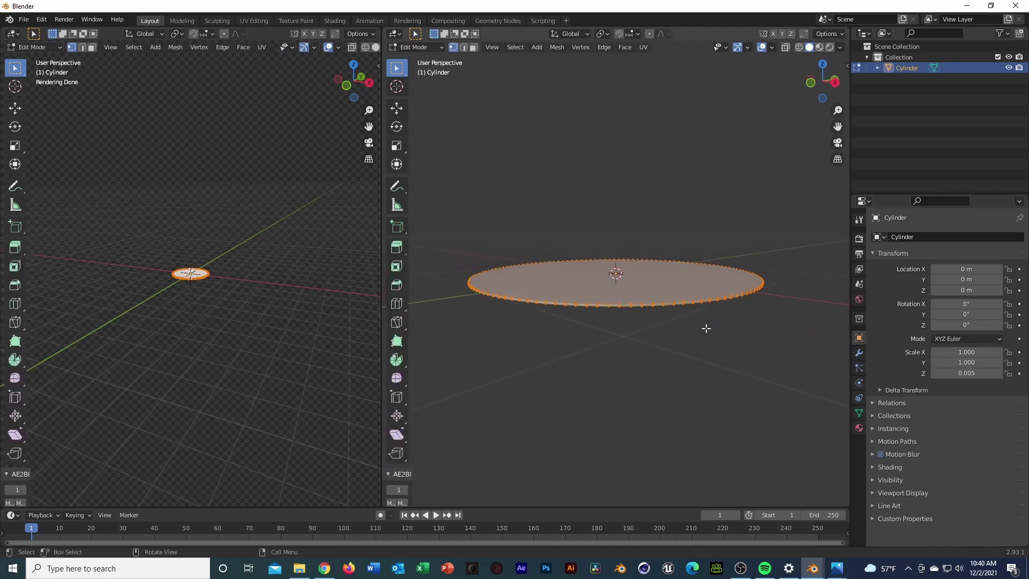
pyautogui.scroll(3, 705, 326)
pyautogui.moveTo(716, 337); pyautogui.dragTo(689, 341, button='middle')
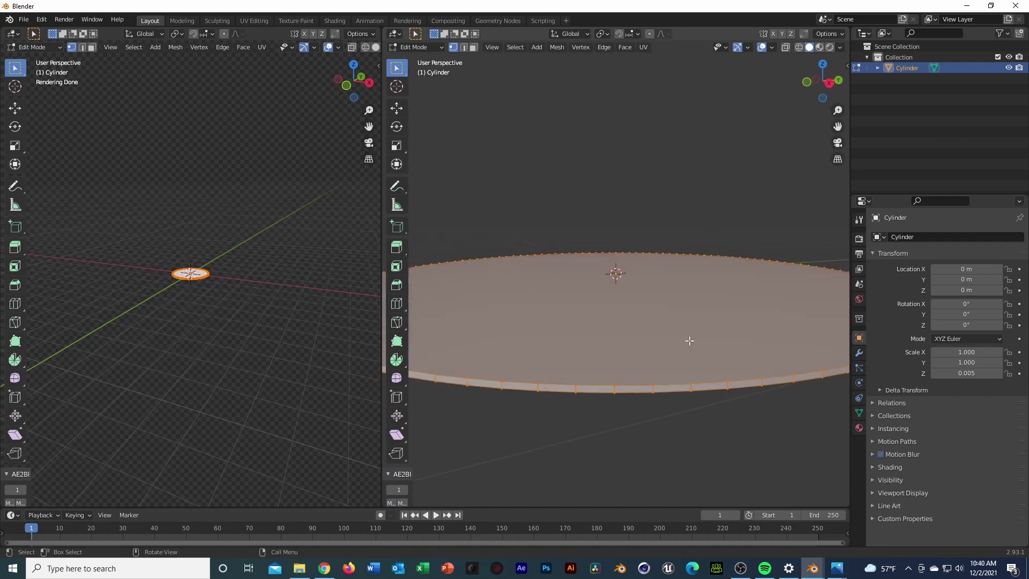
pyautogui.scroll(-2, 764, 352)
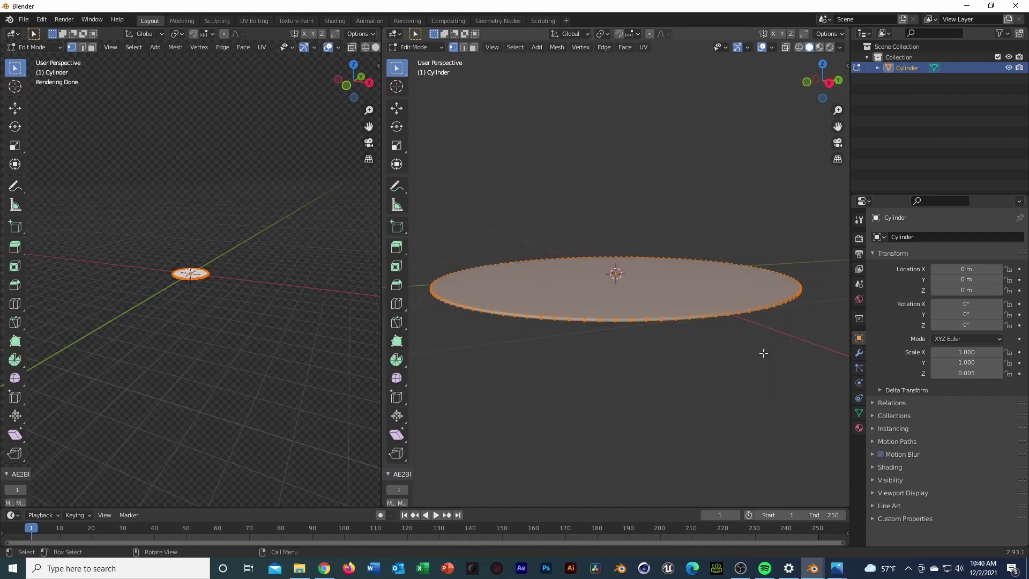
pyautogui.scroll(2, 762, 351)
pyautogui.moveTo(761, 351); pyautogui.dragTo(761, 339, button='middle')
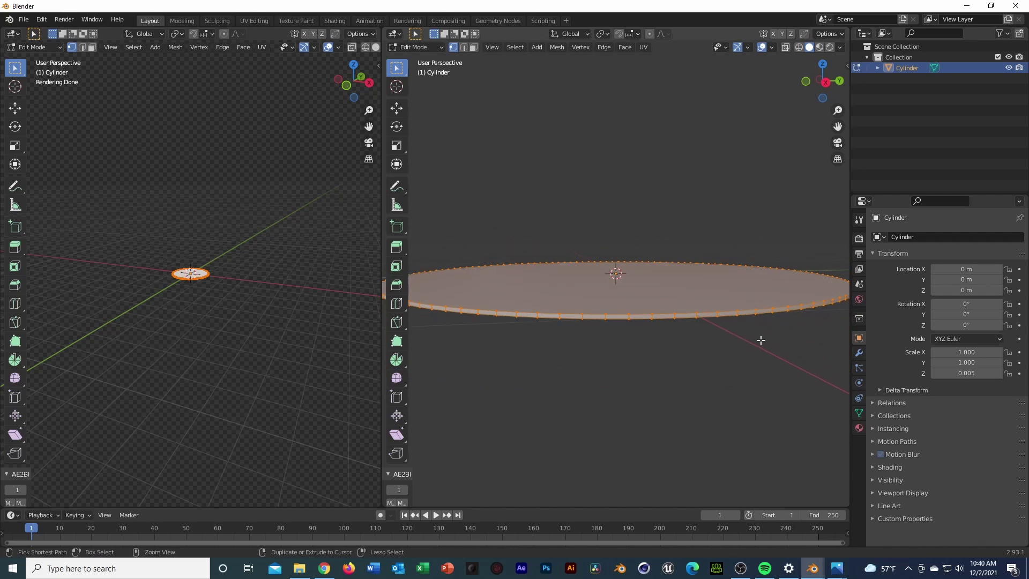
pyautogui.hotkey('ctrl', 'b')
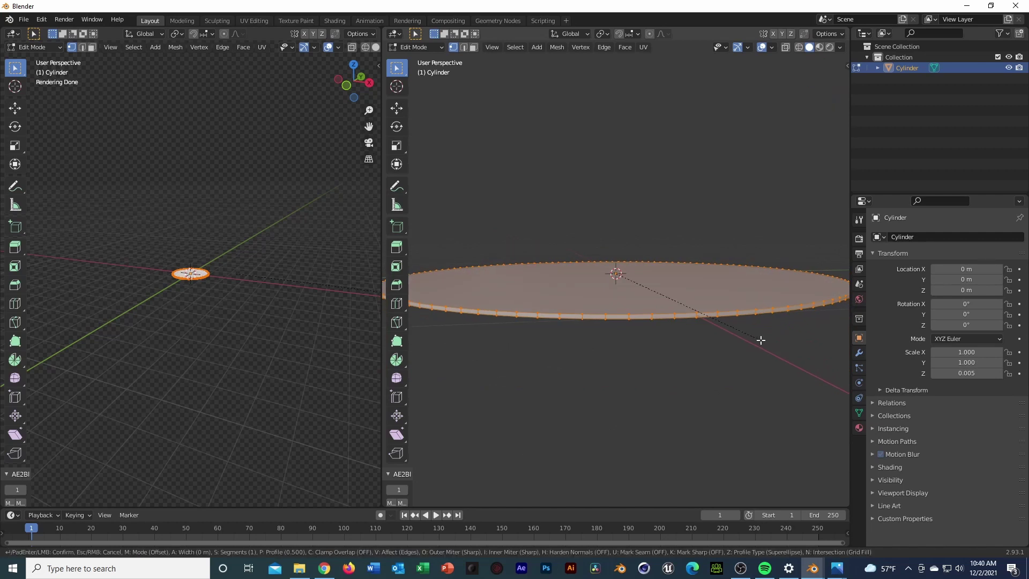
pyautogui.scroll(6, 761, 340)
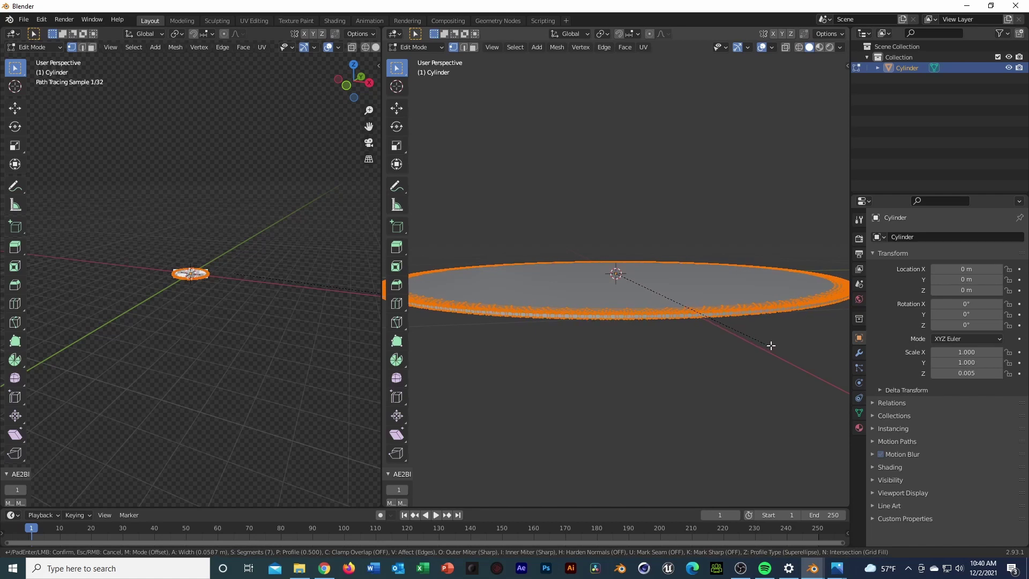
pyautogui.click(771, 346)
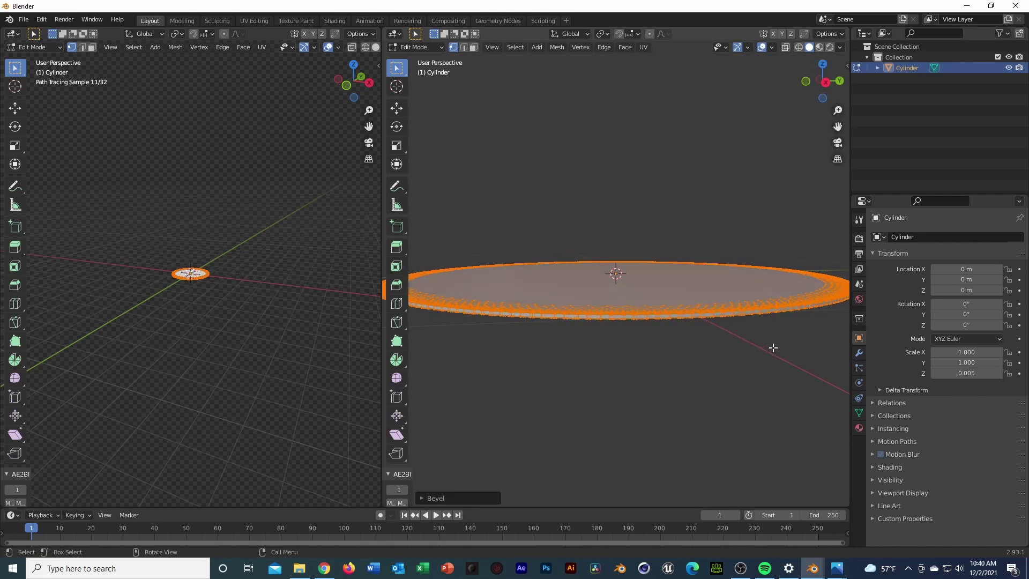
pyautogui.press('Tab')
pyautogui.moveTo(715, 337); pyautogui.dragTo(690, 350, button='middle')
pyautogui.press('Tab')
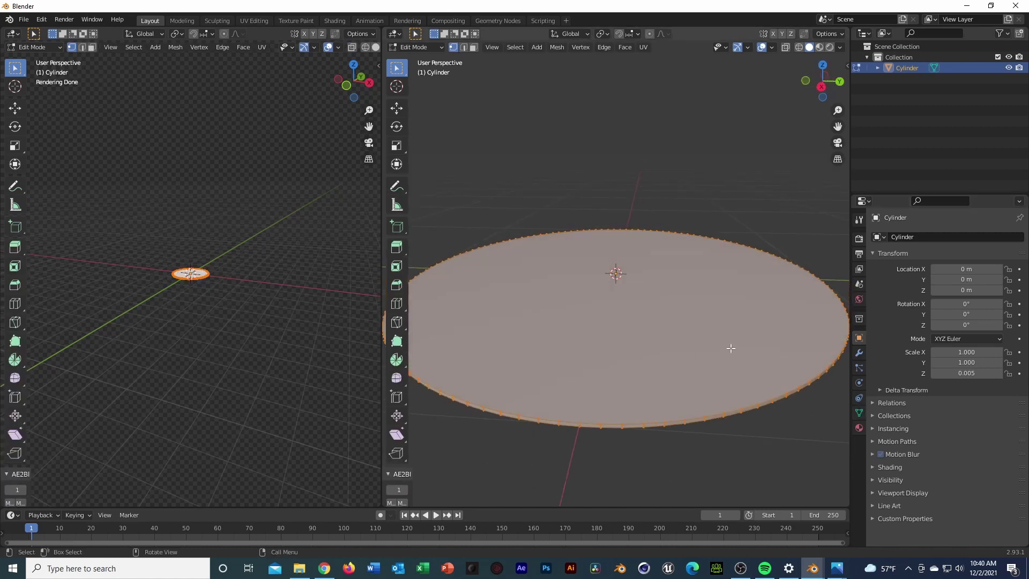
# - Set the disc's Z scale to 0.0025 and return to Object Mode
pyautogui.scroll(-2, 730, 349)
pyautogui.click(972, 373)
pyautogui.press('BackSpace')
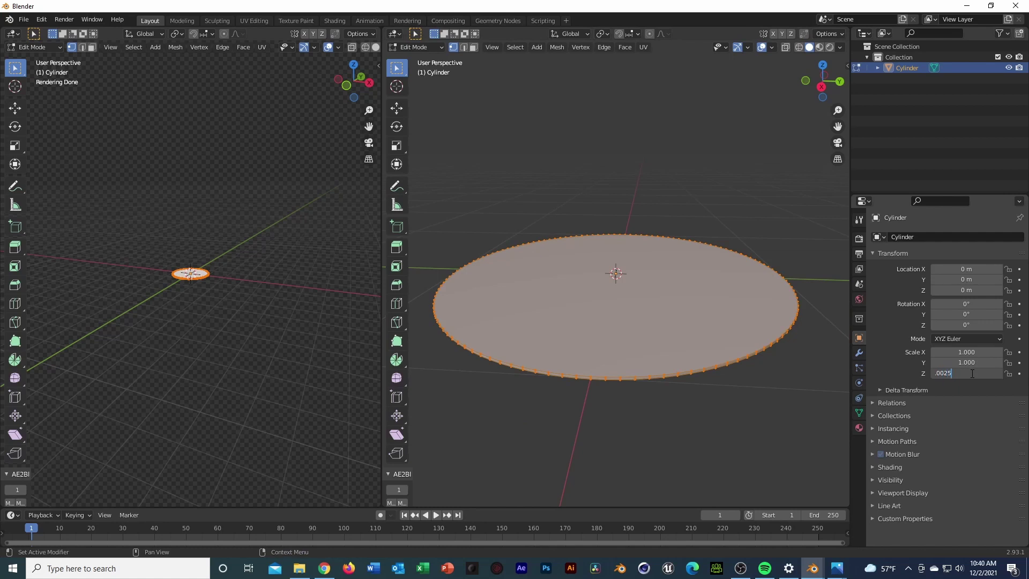
pyautogui.write('.0025')
pyautogui.press('Return')
pyautogui.press('Tab')
# - Try to inset the disc's faces toward the centre in Edit Mode from the top view
pyautogui.moveTo(795, 395); pyautogui.dragTo(741, 355, button='middle')
pyautogui.press('`')
pyautogui.click(739, 352)
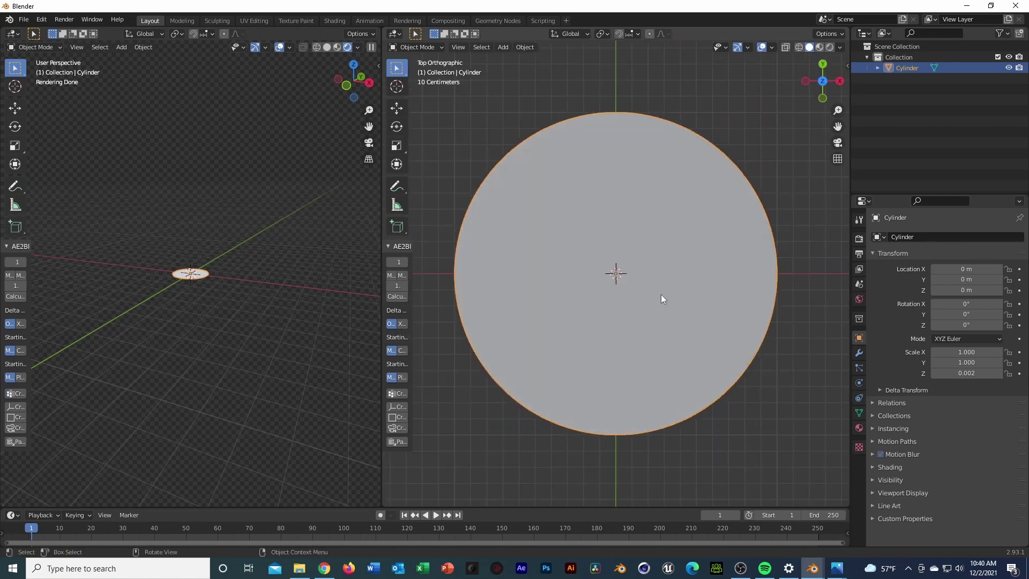
pyautogui.press('Tab')
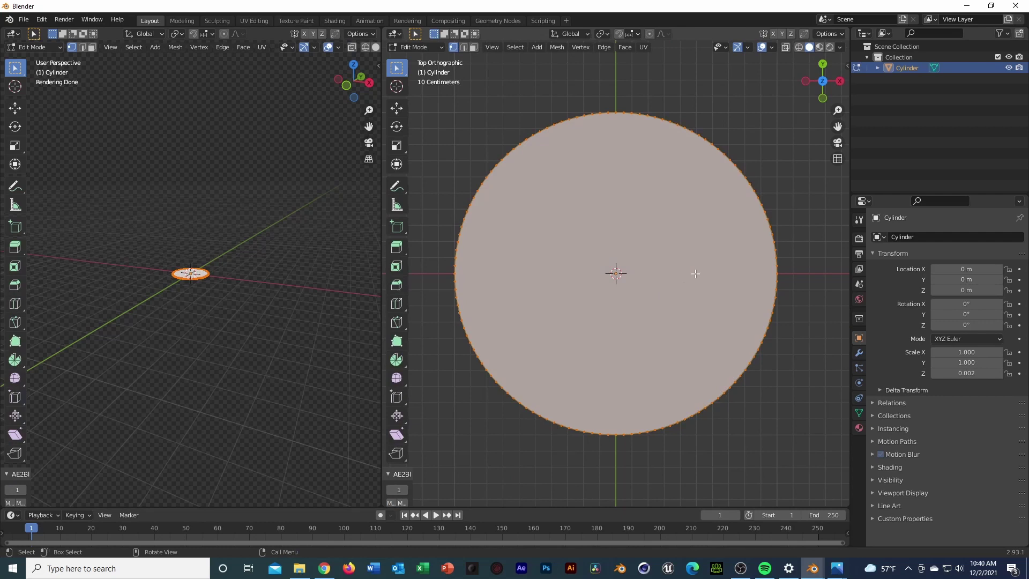
pyautogui.press('i')
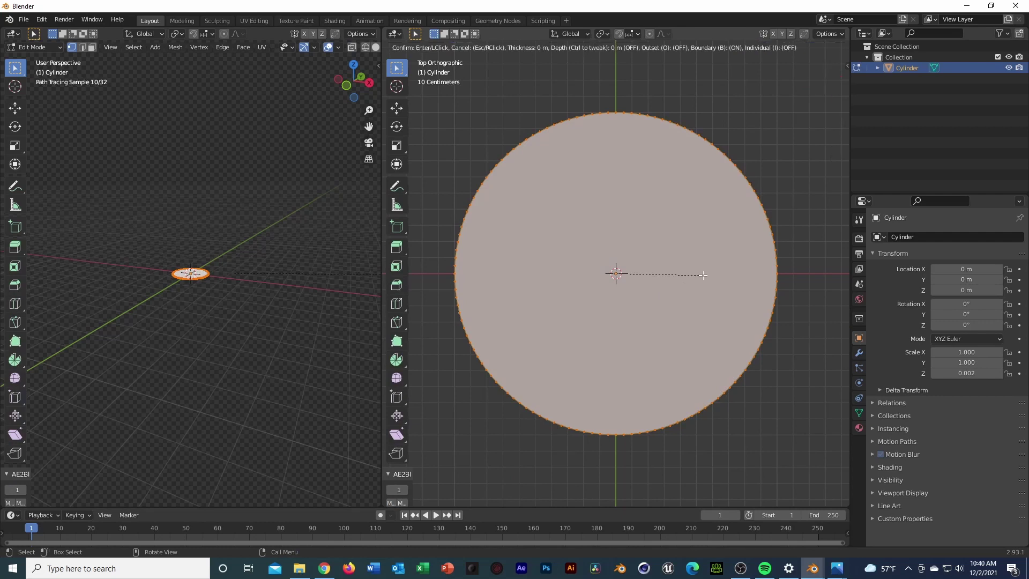
pyautogui.click(609, 274)
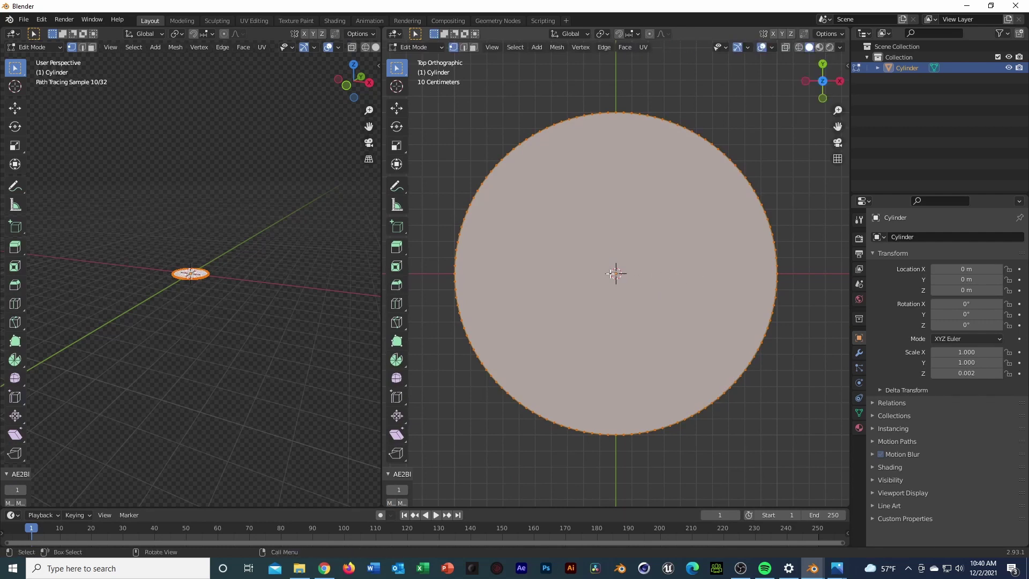
# - Switch the mesh selection to face mode and select the disc's top face
pyautogui.click(682, 274)
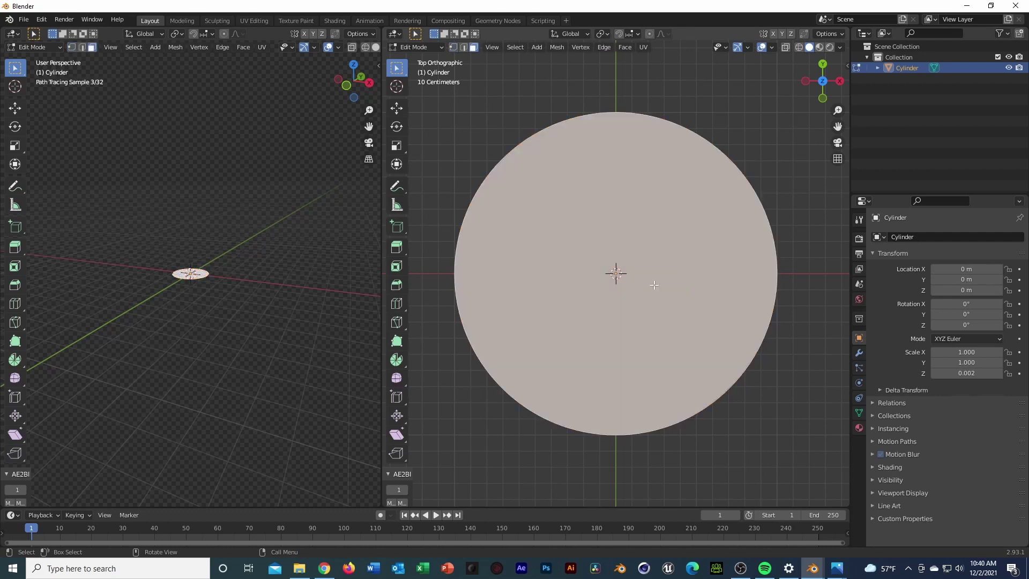
pyautogui.moveTo(679, 274)
pyautogui.mouseDown(button='middle')
pyautogui.moveTo(657, 230)
pyautogui.moveTo(668, 344)
pyautogui.moveTo(682, 294)
pyautogui.mouseUp(button='middle')
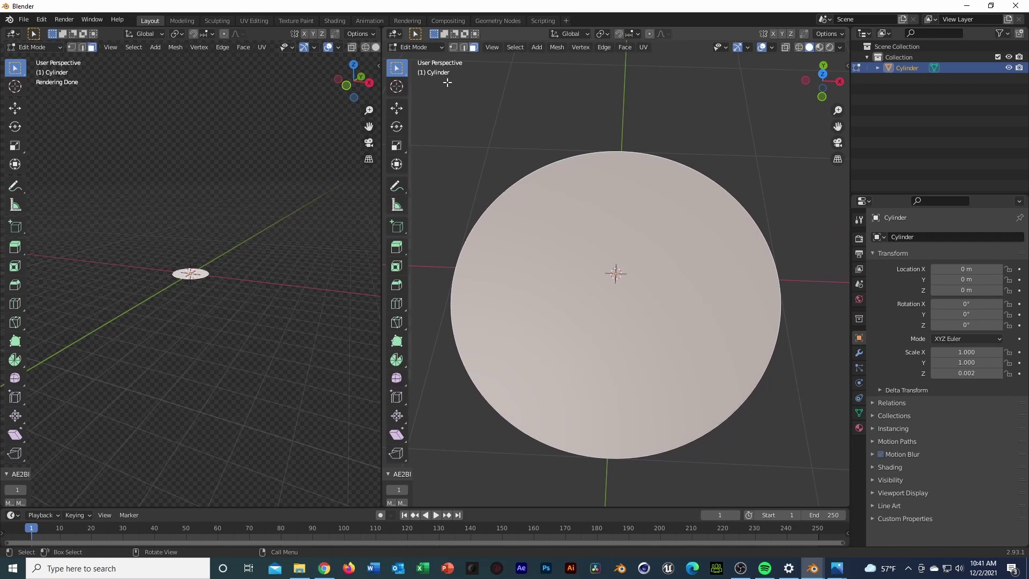
pyautogui.click(462, 47)
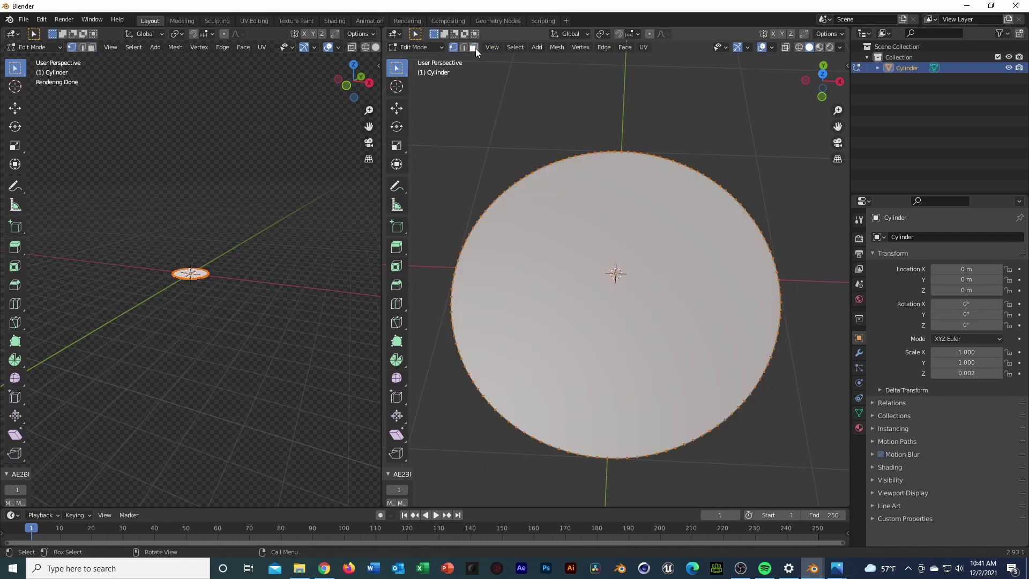
pyautogui.click(474, 48)
pyautogui.moveTo(707, 283); pyautogui.dragTo(693, 248, button='middle')
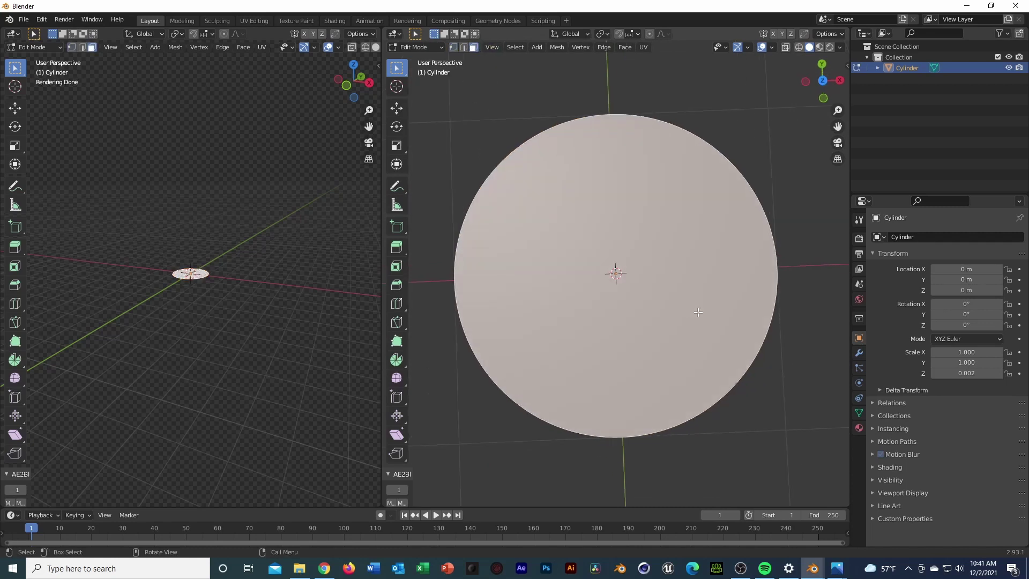
# - With both viewports in top view, inset the disc's top face by about 0.607 m to form the label circle
pyautogui.press('`')
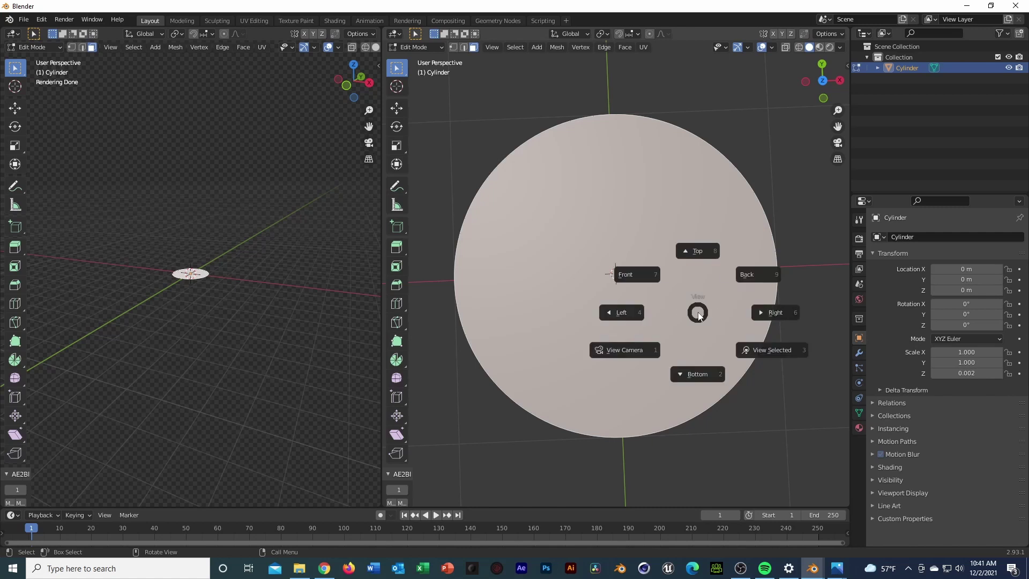
pyautogui.press('7')
pyautogui.press('`')
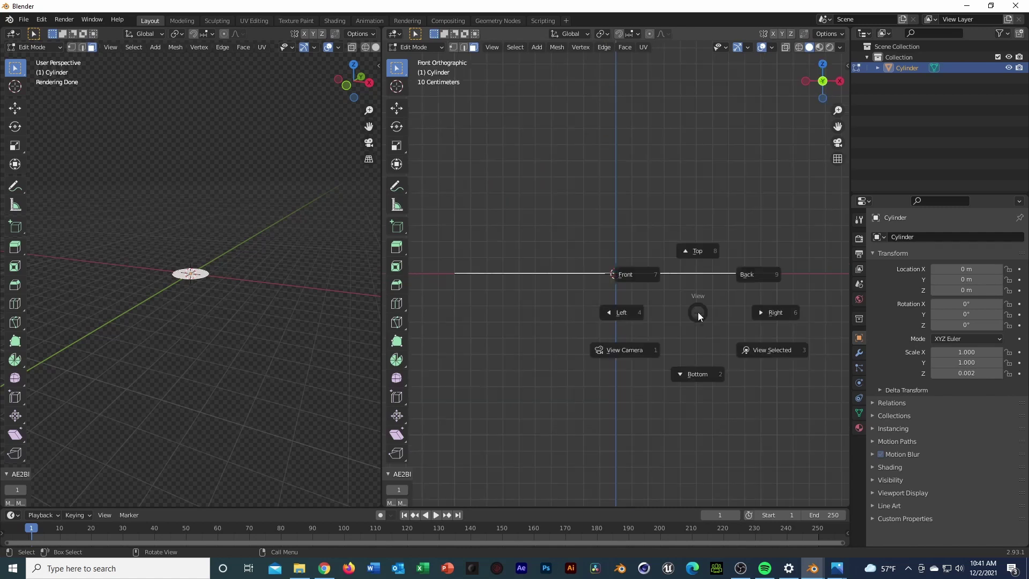
pyautogui.click(680, 285)
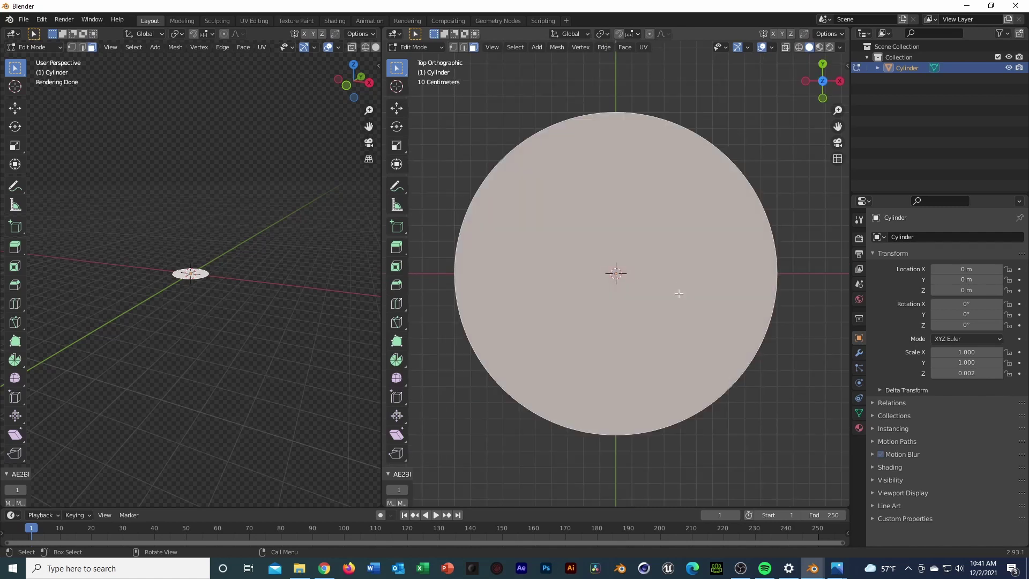
pyautogui.moveTo(700, 284)
pyautogui.mouseDown(button='middle')
pyautogui.moveTo(685, 259)
pyautogui.moveTo(688, 278)
pyautogui.mouseUp(button='middle')
pyautogui.press('`')
pyautogui.press('8')
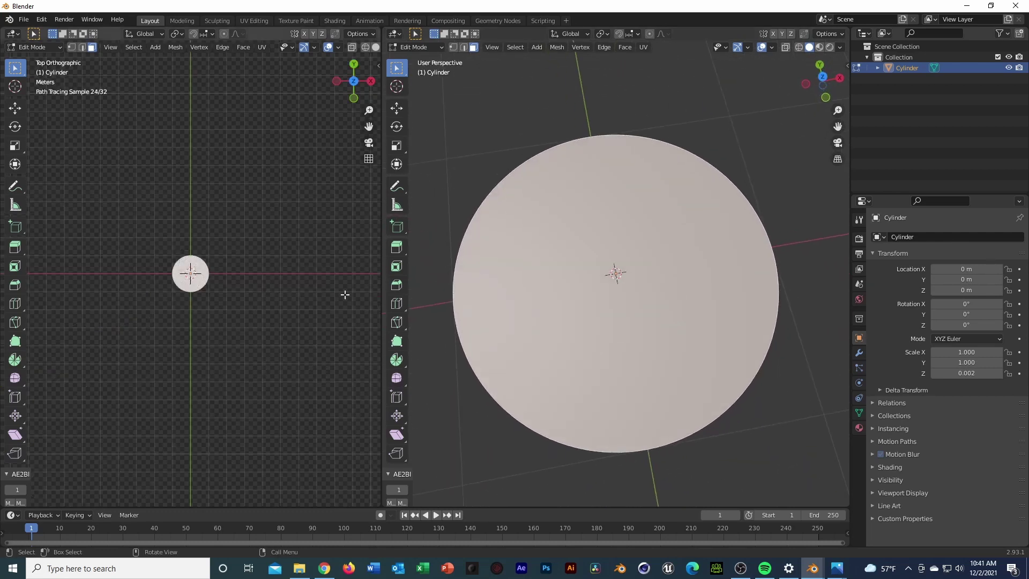
pyautogui.scroll(8, 229, 299)
pyautogui.press('`')
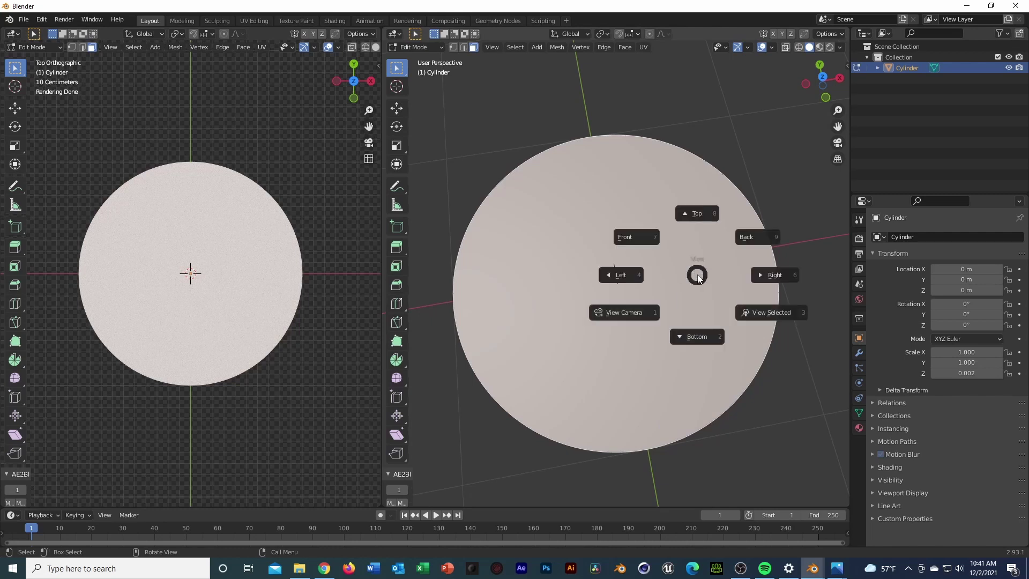
pyautogui.press('8')
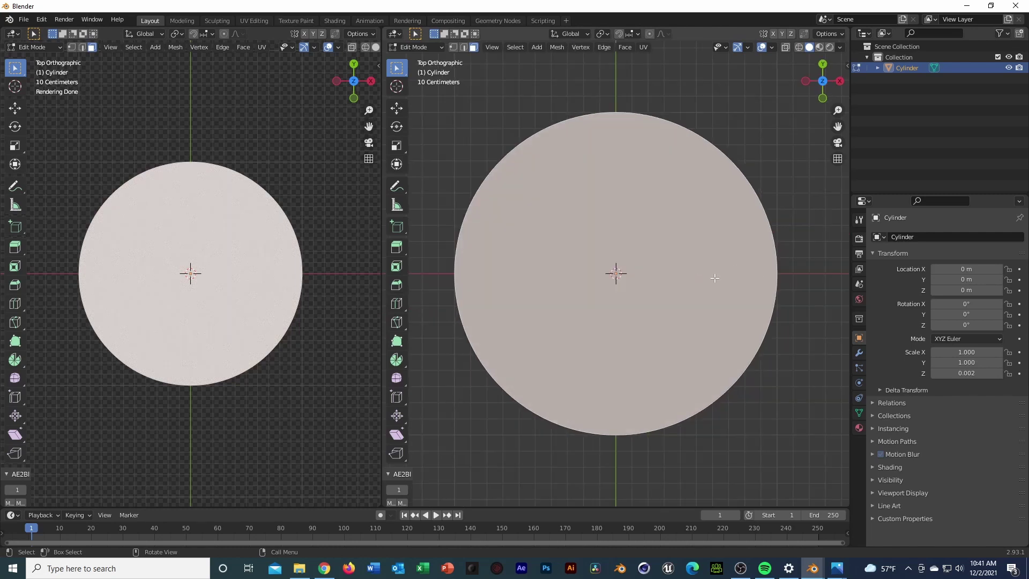
pyautogui.press('i')
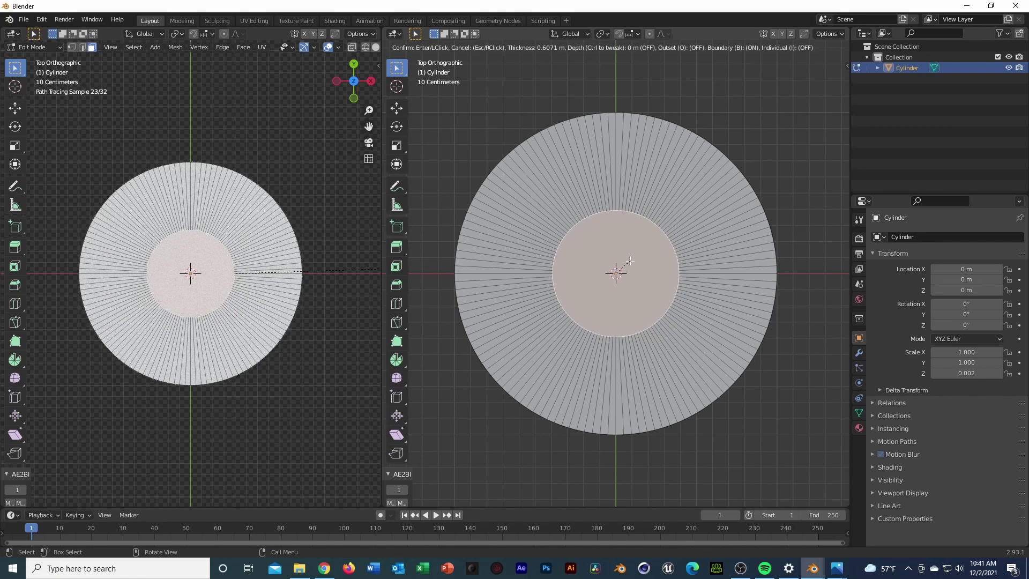
pyautogui.click(630, 260)
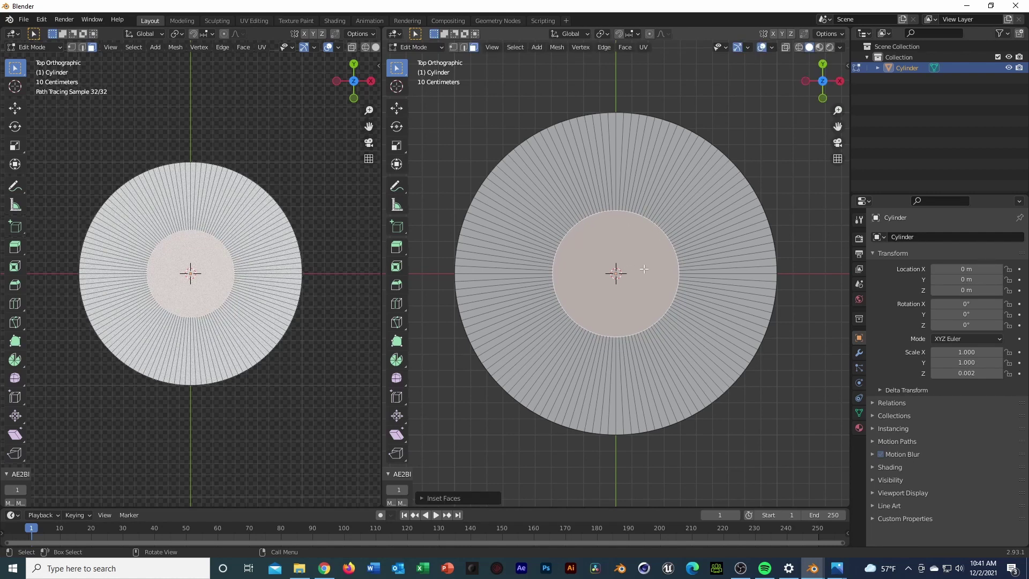
# - Inset the label circle's face by about 0.361 m to outline a small spindle hole at the centre
pyautogui.moveTo(654, 258); pyautogui.dragTo(638, 235, button='middle')
pyautogui.press('`')
pyautogui.press('9')
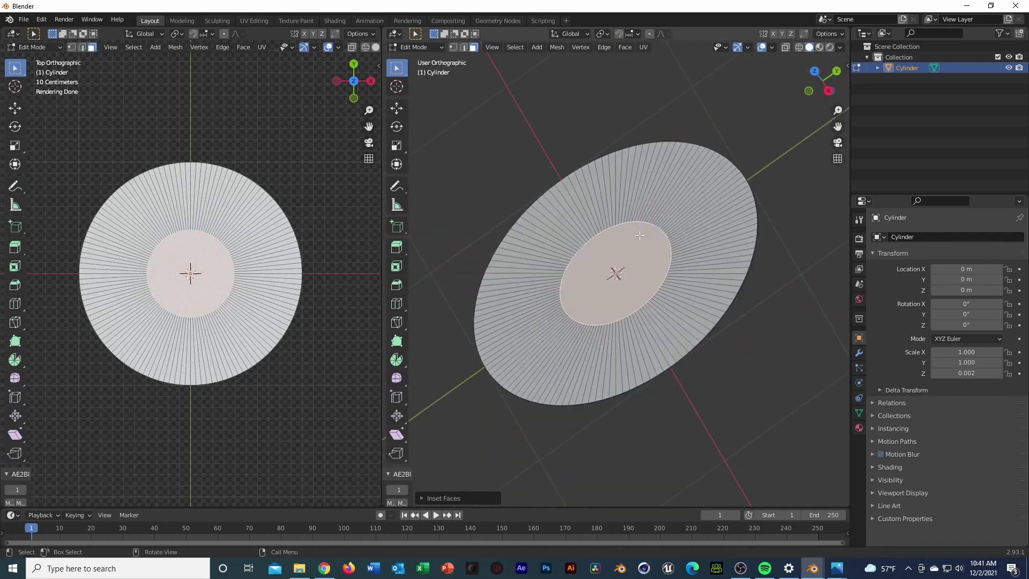
pyautogui.press('`')
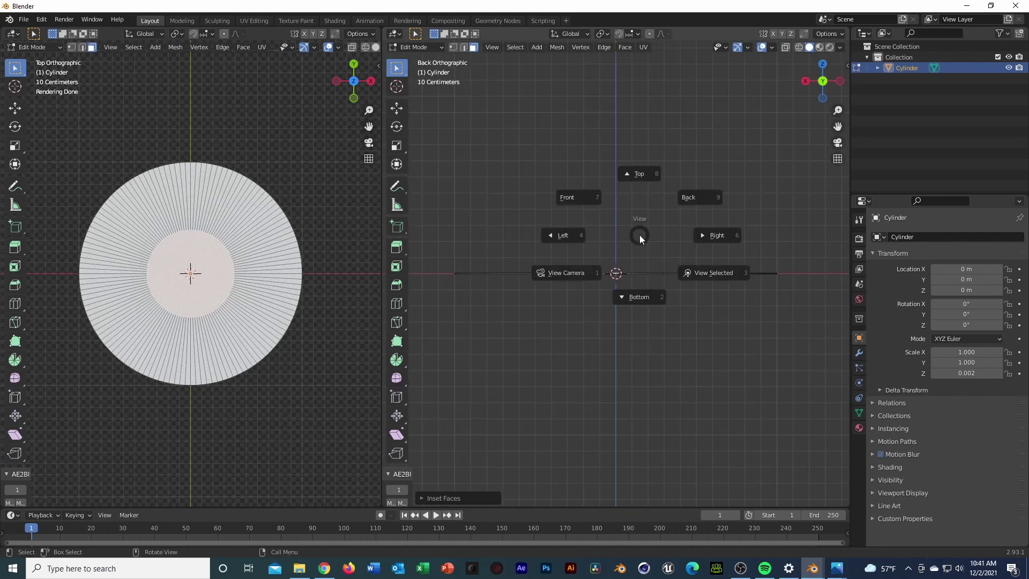
pyautogui.press('8')
pyautogui.scroll(3, 643, 266)
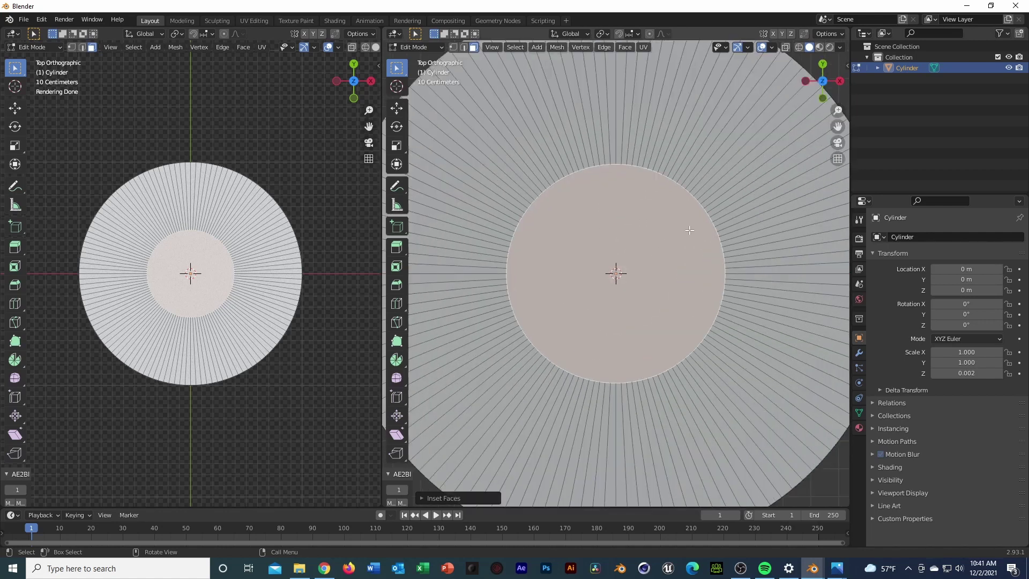
pyautogui.press('i')
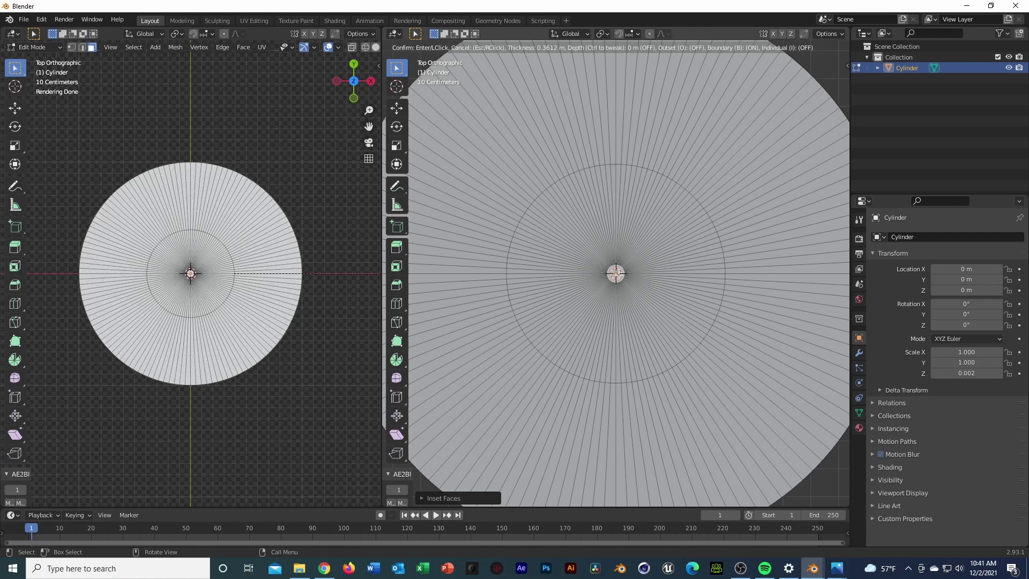
pyautogui.click(616, 273)
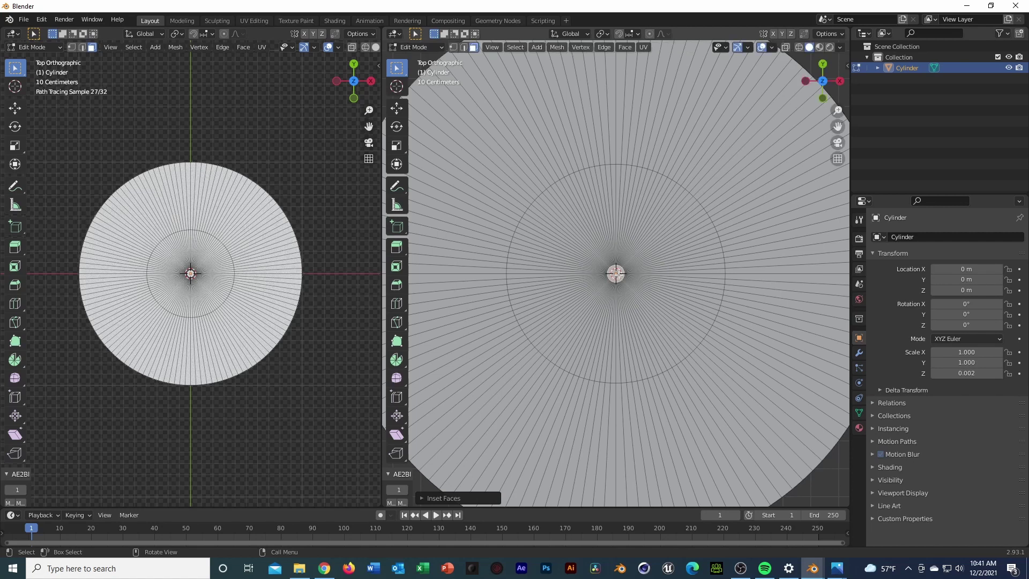
# - Delete the small centre face on the top of the disc to open the spindle hole
pyautogui.moveTo(629, 274); pyautogui.dragTo(630, 266, button='middle')
pyautogui.scroll(5, 621, 268)
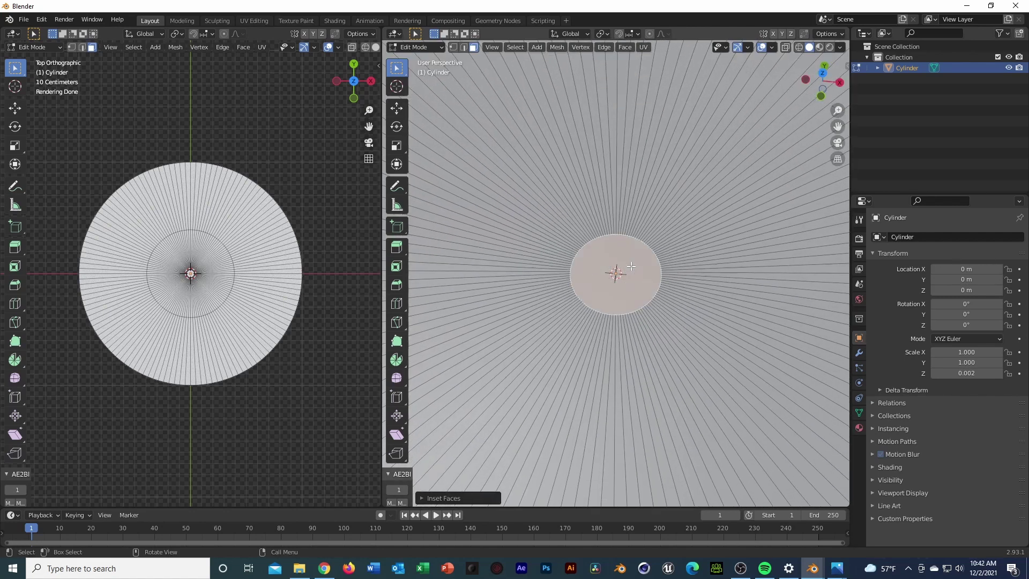
pyautogui.scroll(-2, 613, 271)
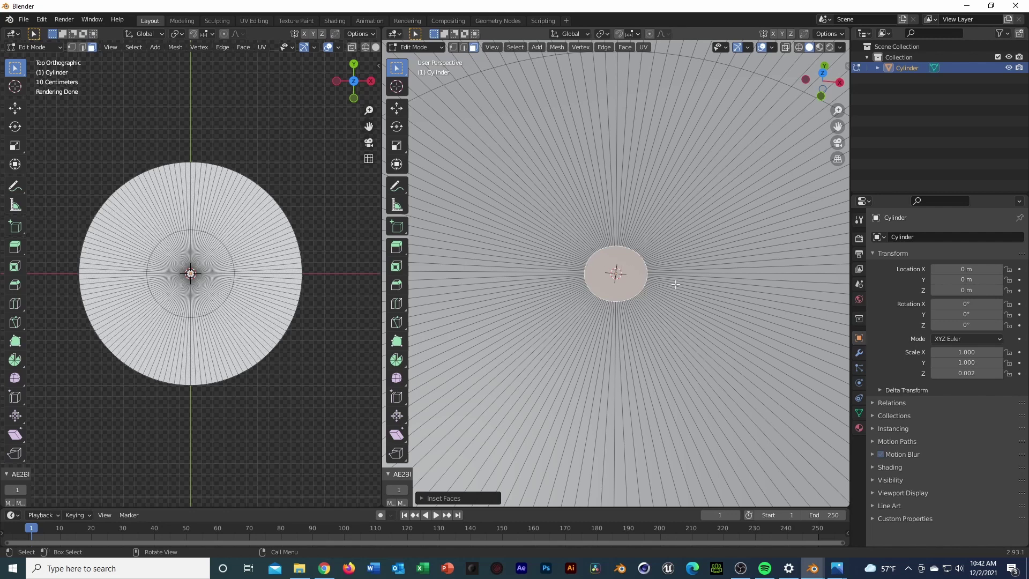
pyautogui.press('i')
pyautogui.press('Escape')
pyautogui.press('x')
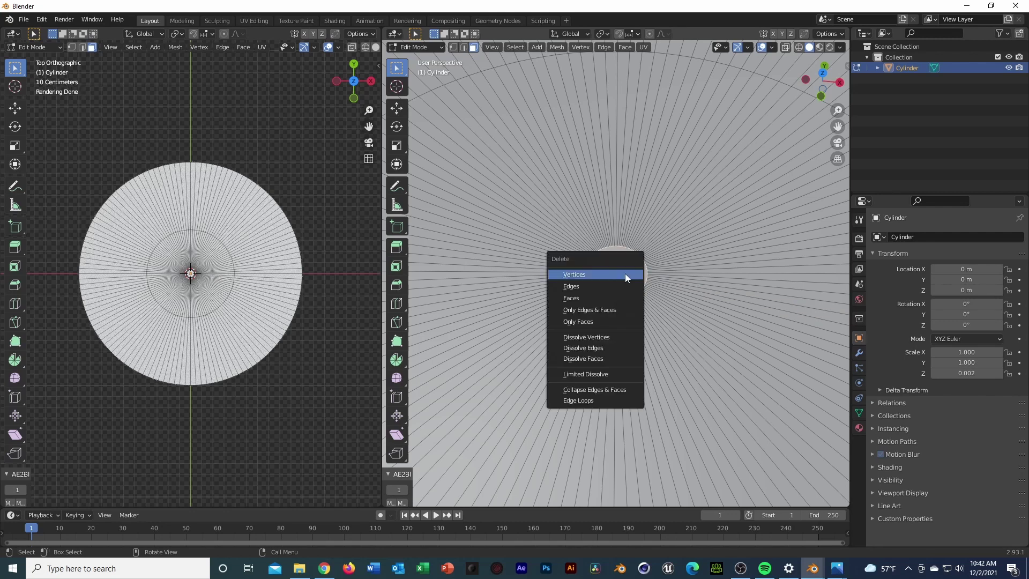
pyautogui.click(623, 295)
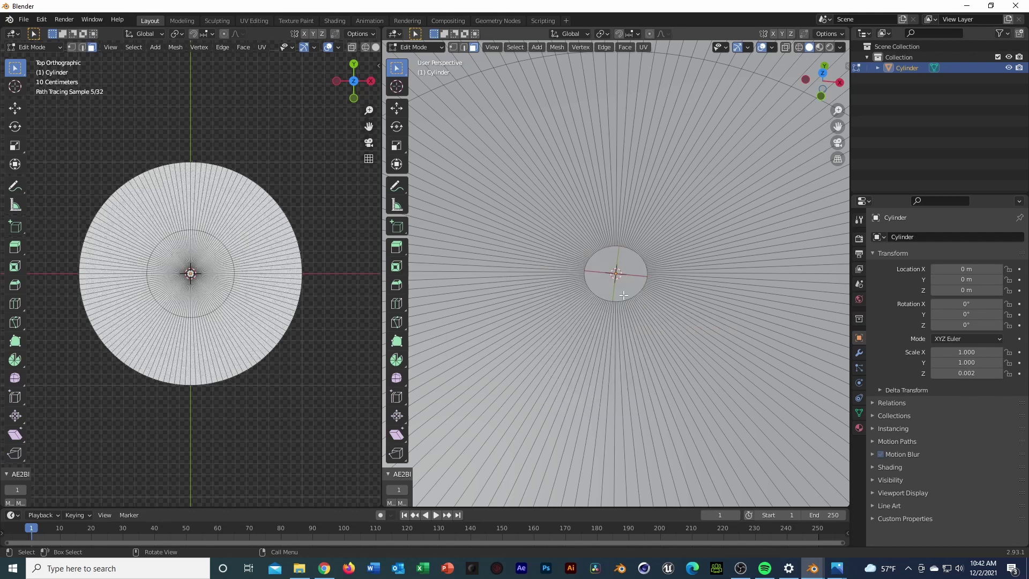
# - Isolate the disc's bottom face to check it, reveal the rest of the mesh, and delete the bottom face
pyautogui.click(622, 295)
pyautogui.moveTo(623, 294)
pyautogui.mouseDown(button='middle')
pyautogui.moveTo(621, 249)
pyautogui.moveTo(622, 299)
pyautogui.mouseUp(button='middle')
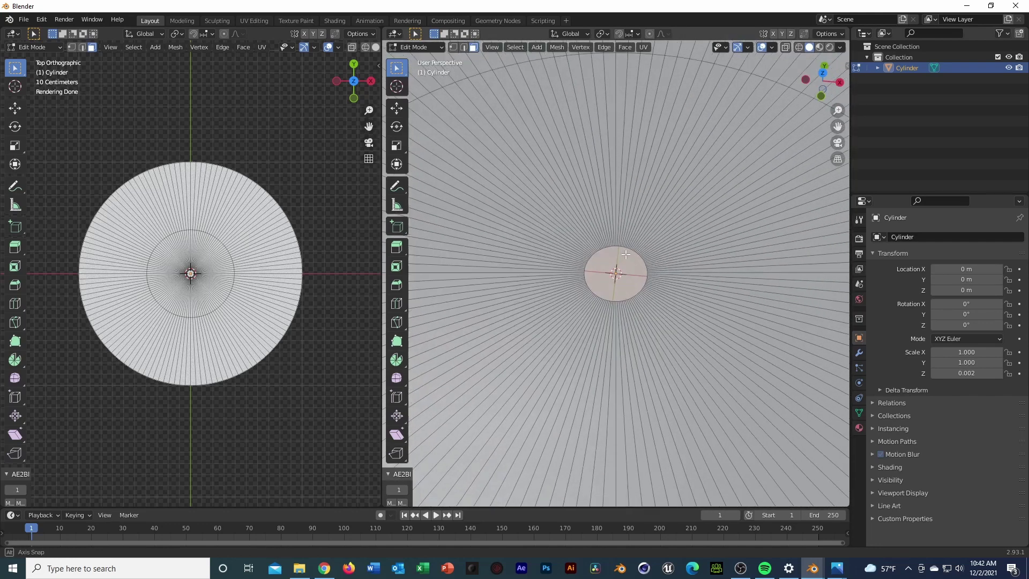
pyautogui.hotkey('shift', 'h')
pyautogui.scroll(10, 627, 257)
pyautogui.scroll(-3, 633, 240)
pyautogui.scroll(3, 633, 239)
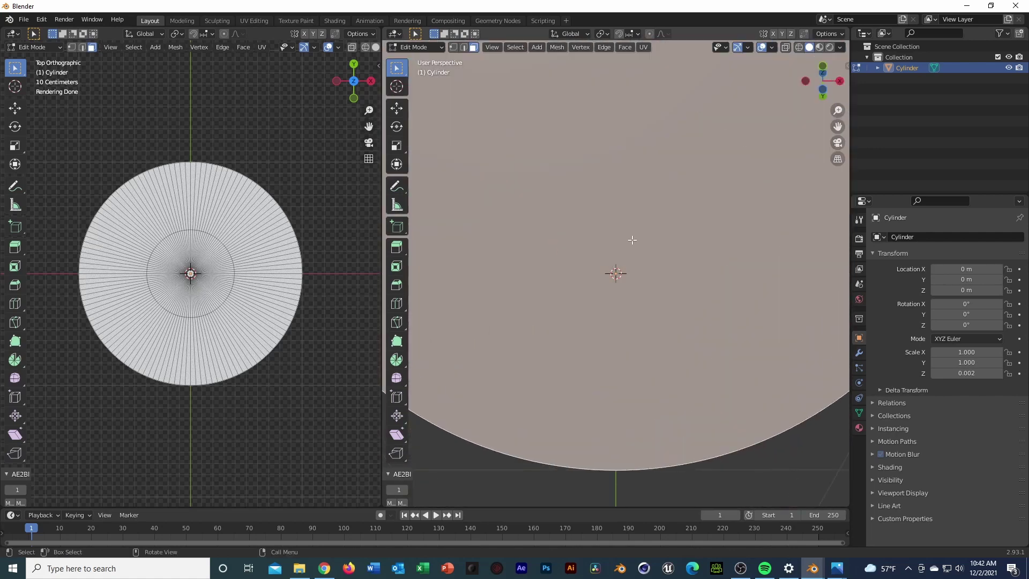
pyautogui.hotkey('alt', 'h')
pyautogui.scroll(-3, 632, 240)
pyautogui.press('x')
pyautogui.click(612, 414)
# - Inspect the disc and its centre hole in Object Mode, then return to Edit Mode
pyautogui.moveTo(612, 414); pyautogui.dragTo(654, 313, button='middle')
pyautogui.scroll(-3, 609, 391)
pyautogui.scroll(3, 609, 391)
pyautogui.press('Tab')
pyautogui.scroll(-3, 608, 391)
pyautogui.scroll(5, 654, 312)
pyautogui.scroll(-3, 653, 313)
pyautogui.press('Tab')
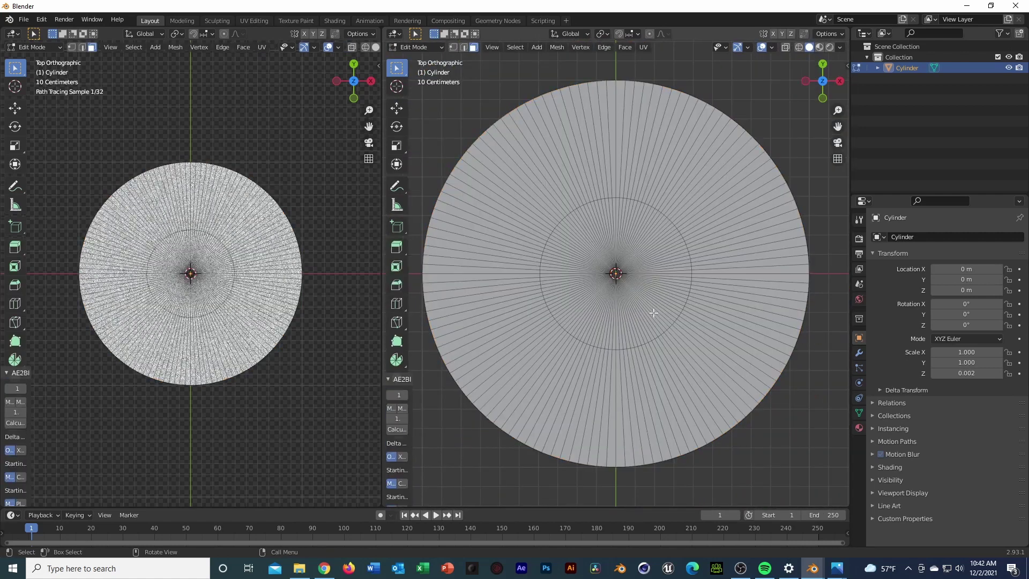
# - Select the full loop of outer ring faces surrounding the label circle
pyautogui.click(735, 215)
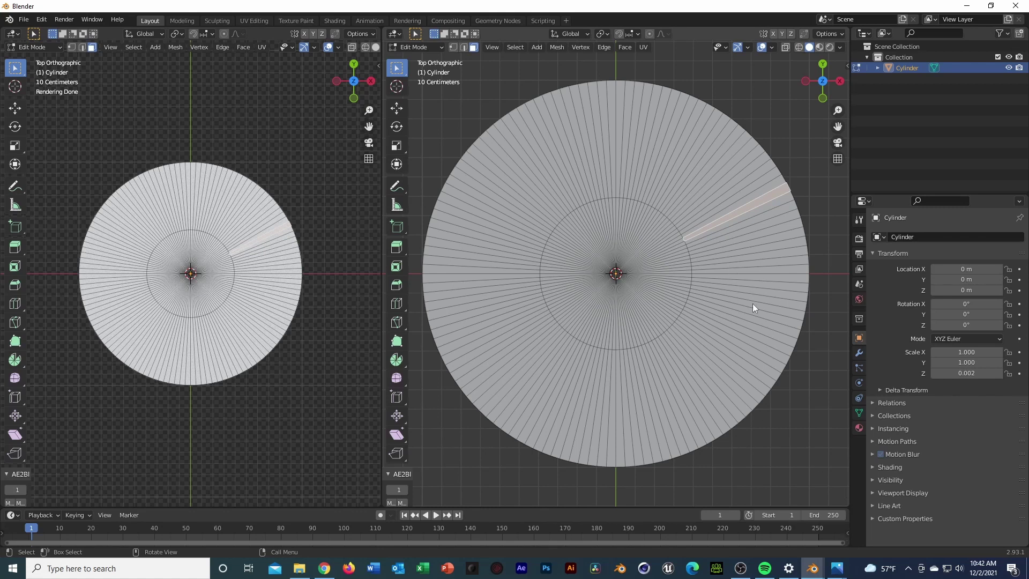
pyautogui.click(747, 210)
pyautogui.moveTo(479, 413); pyautogui.dragTo(772, 150)
pyautogui.moveTo(576, 248); pyautogui.dragTo(622, 169)
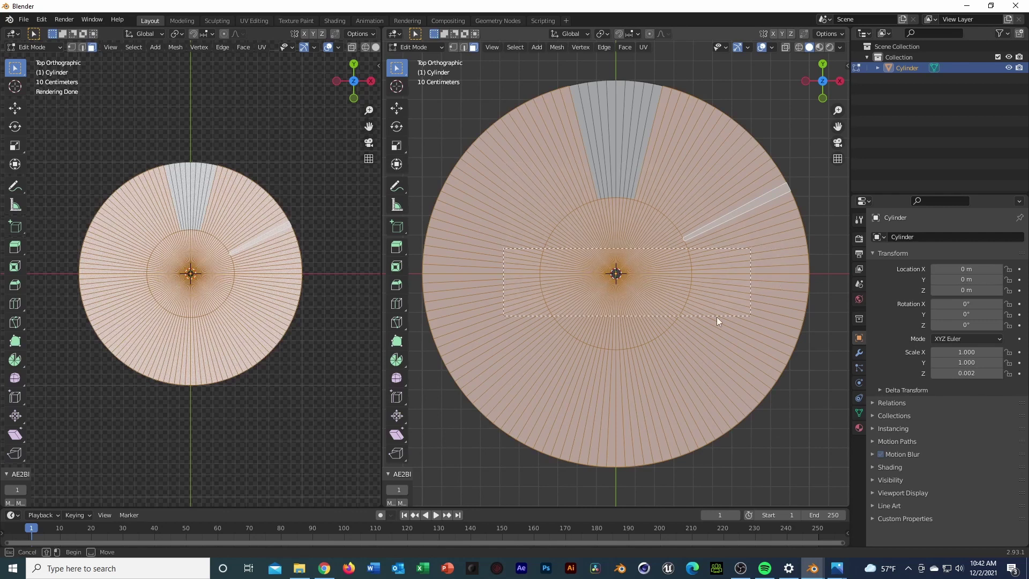
pyautogui.moveTo(717, 320); pyautogui.dragTo(750, 316)
pyautogui.click(753, 218)
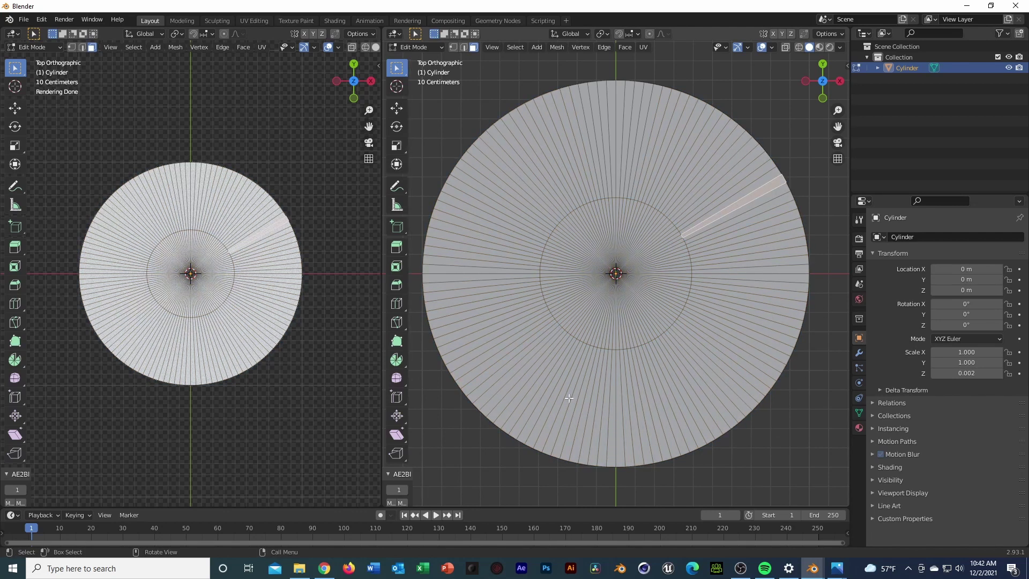
pyautogui.keyDown('alt'); pyautogui.click(750, 220); pyautogui.keyUp('alt')
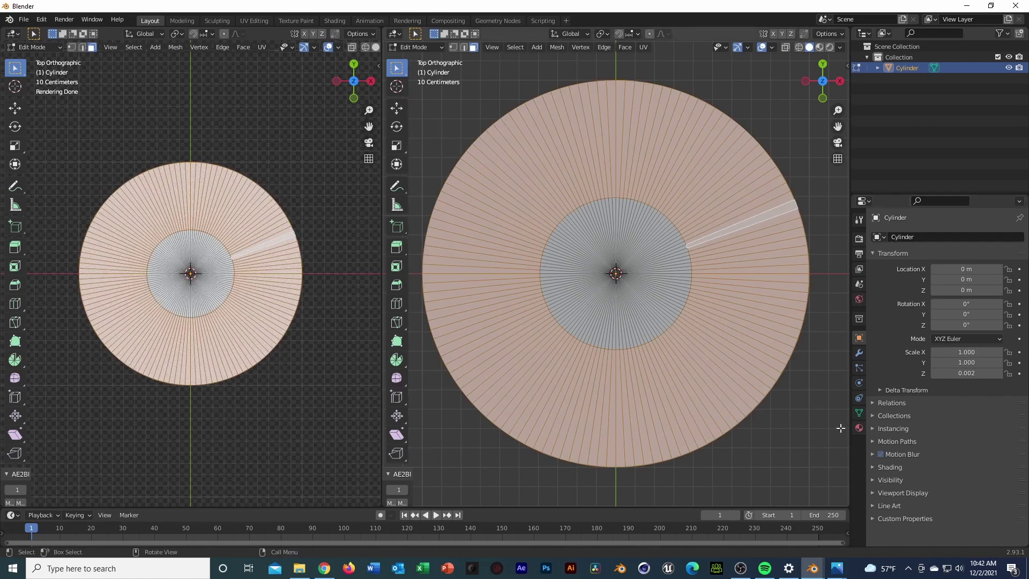
# - Change the larger viewport to the Shader Editor and create a new material named "lp design"
pyautogui.click(394, 33)
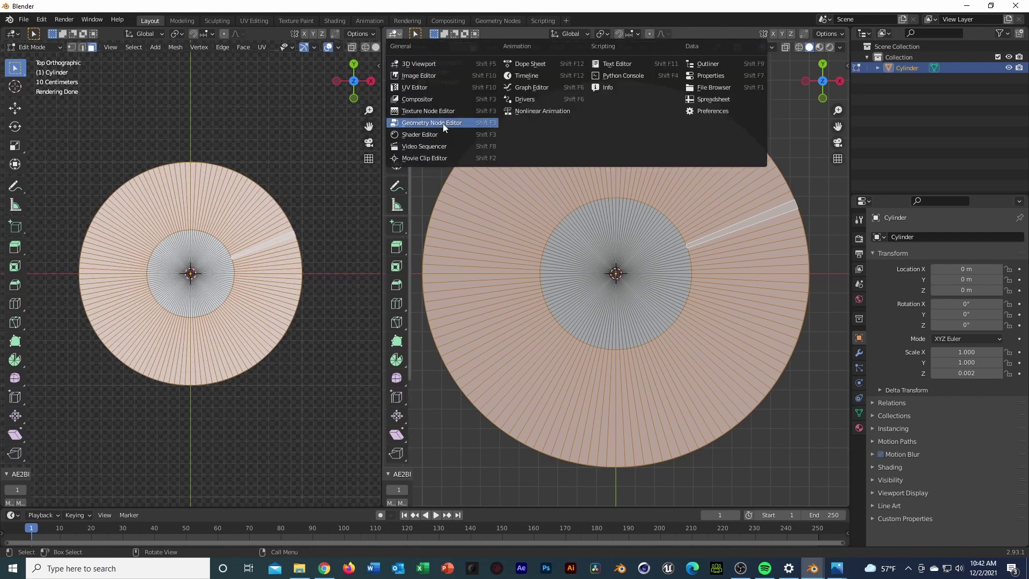
pyautogui.click(443, 124)
pyautogui.click(640, 33)
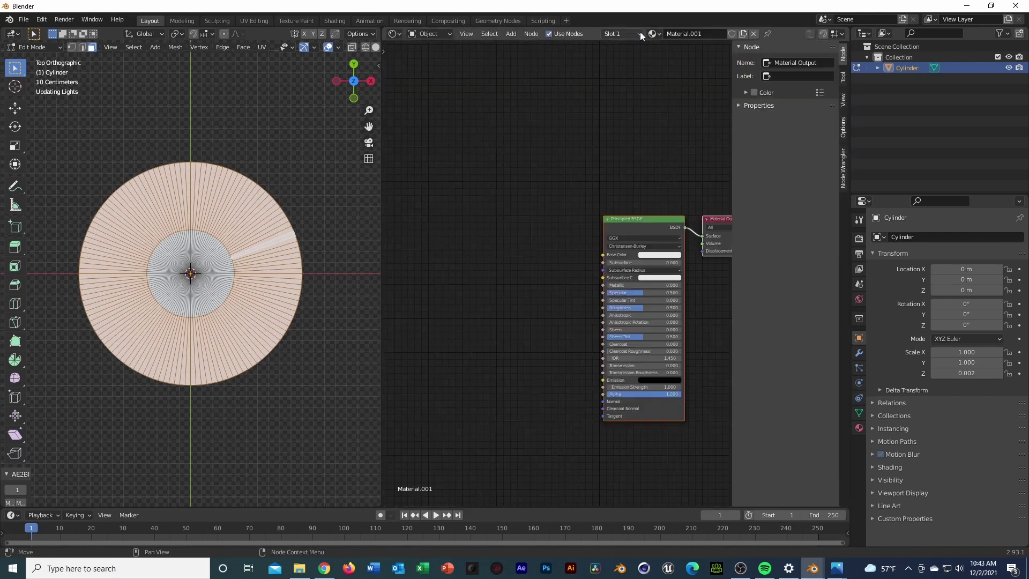
pyautogui.click(707, 34)
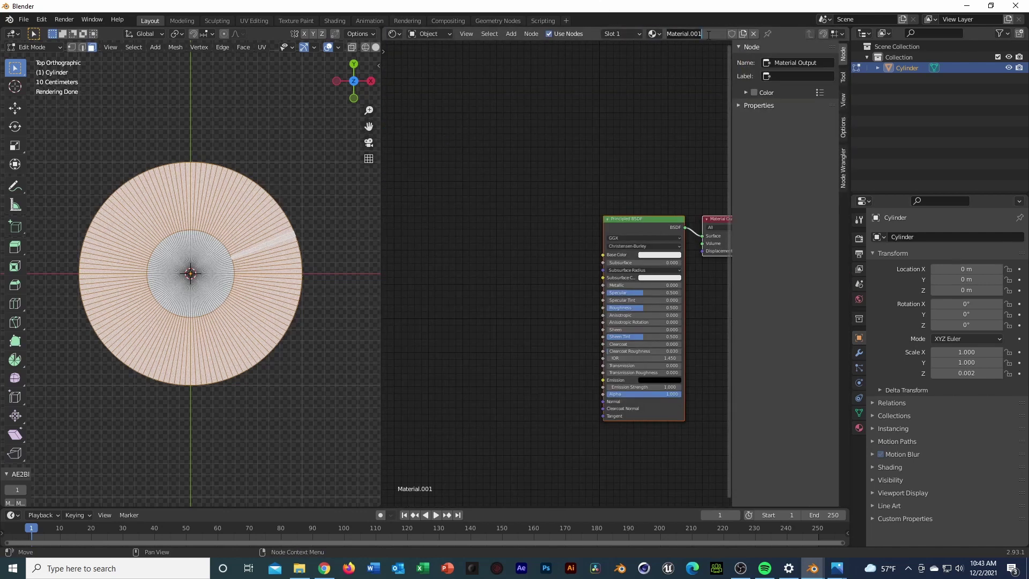
pyautogui.write('lp design')
pyautogui.press('Return')
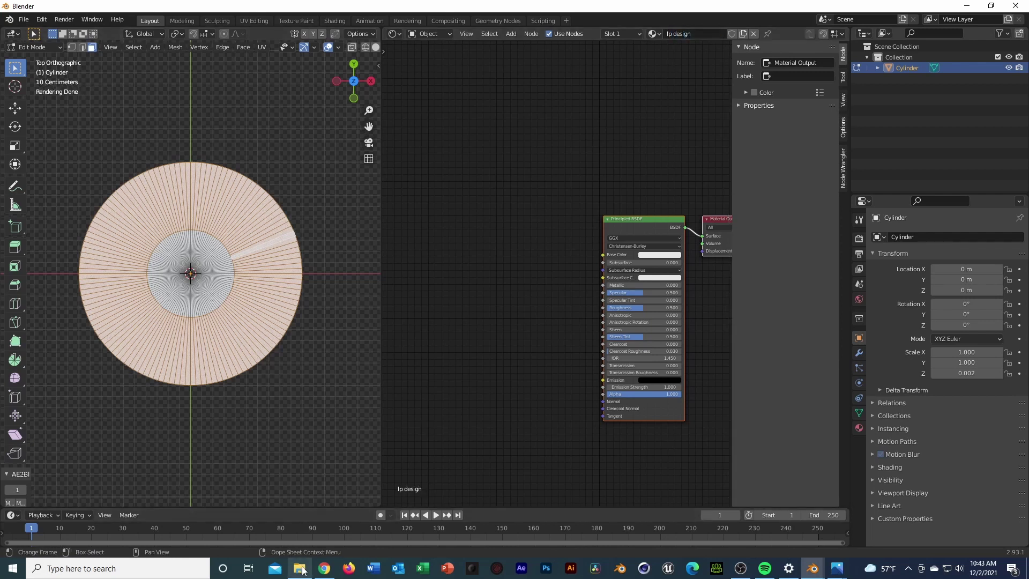
# - Add the slatter image from the 24. LP Design Tutorial folder as an Image Texture node beside the Principled BSDF
pyautogui.click(299, 567)
pyautogui.click(345, 424)
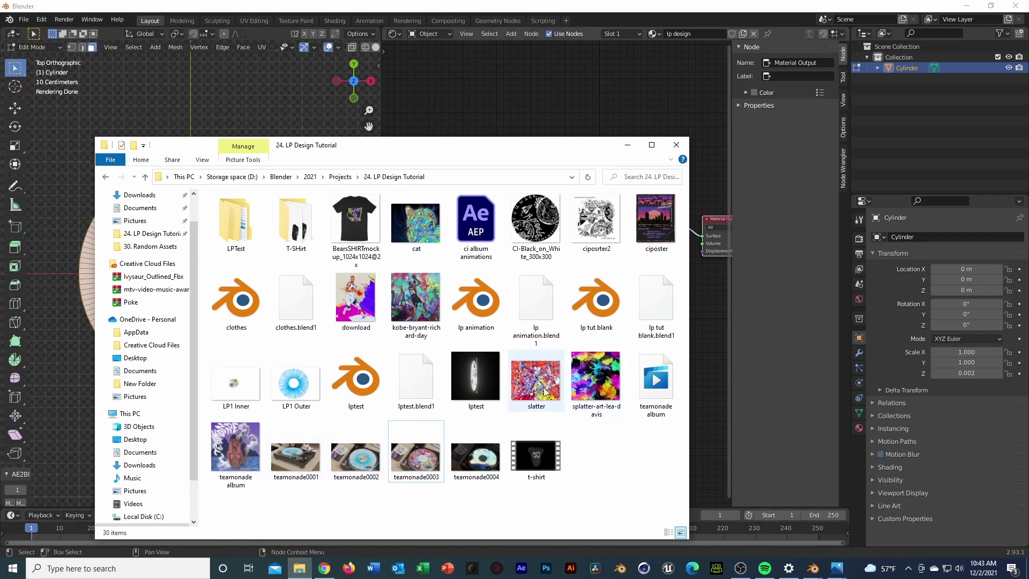
pyautogui.moveTo(536, 377); pyautogui.dragTo(523, 120)
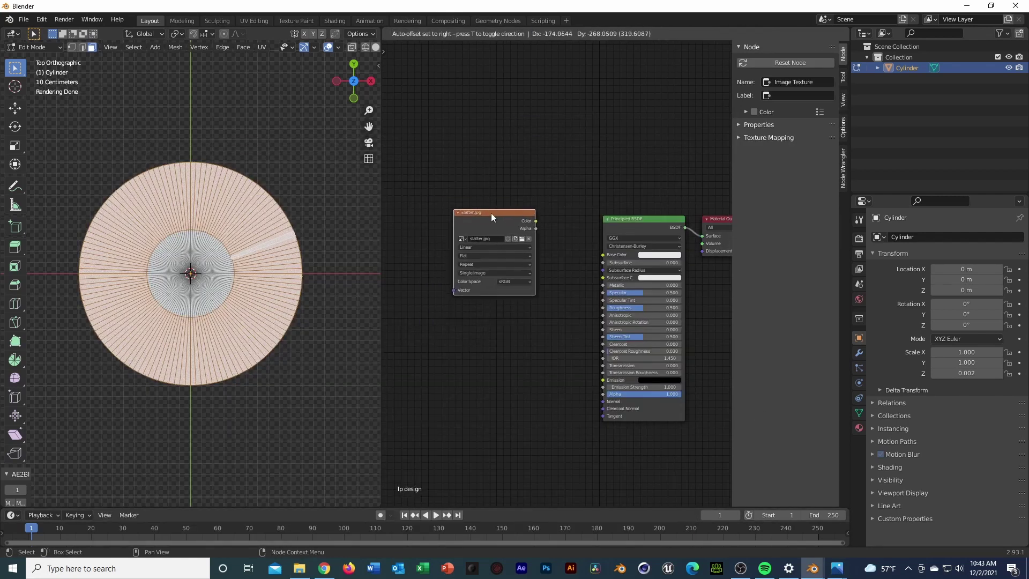
pyautogui.moveTo(466, 228)
pyautogui.mouseDown()
pyautogui.moveTo(470, 202)
pyautogui.moveTo(505, 216)
pyautogui.moveTo(464, 220)
pyautogui.mouseUp()
pyautogui.click(515, 228)
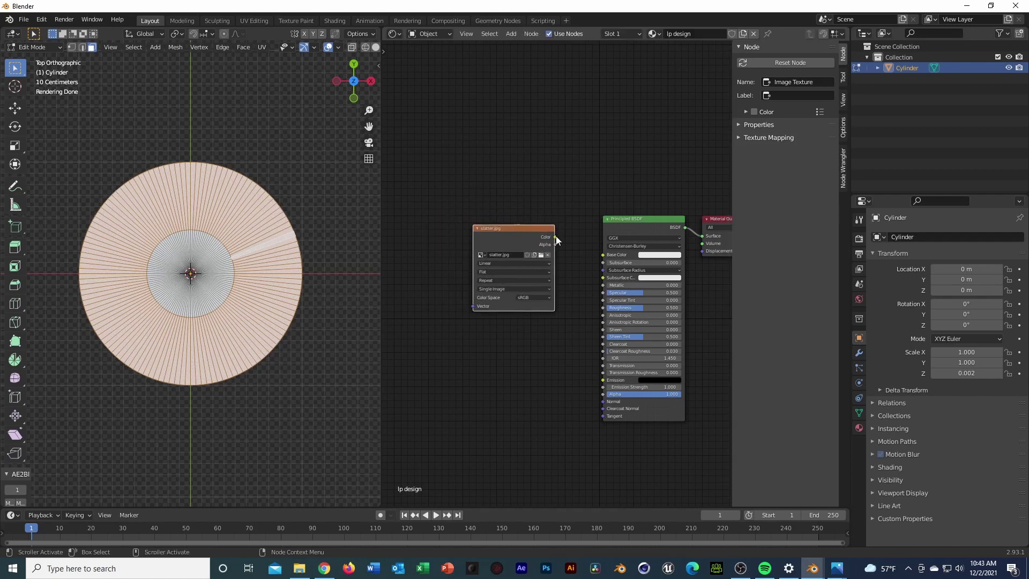
# - Connect the slatter image's Color output to the Principled BSDF's Base Color and assign lp design to the selected outer ring faces
pyautogui.moveTo(555, 236); pyautogui.dragTo(603, 255)
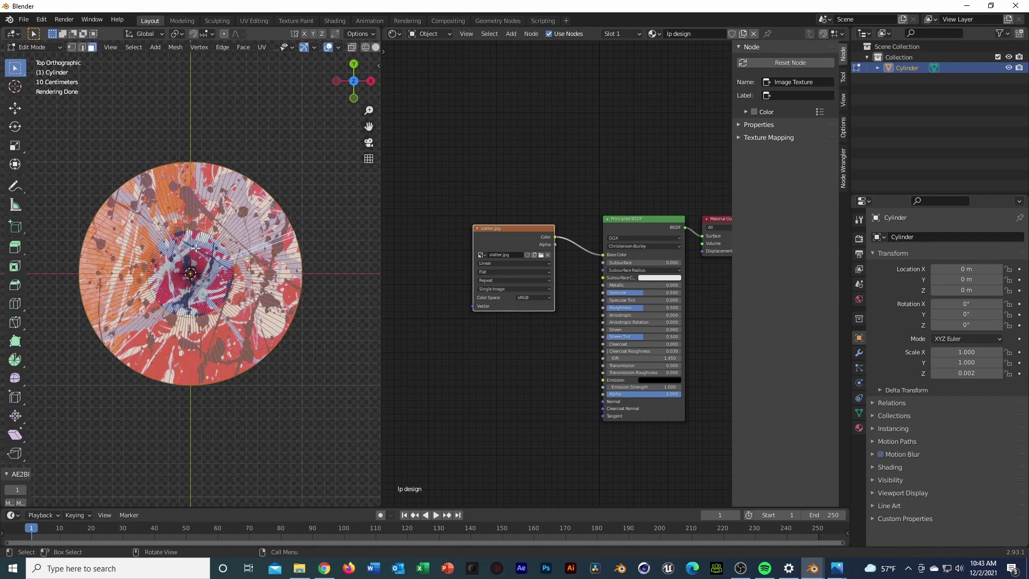
pyautogui.click(858, 428)
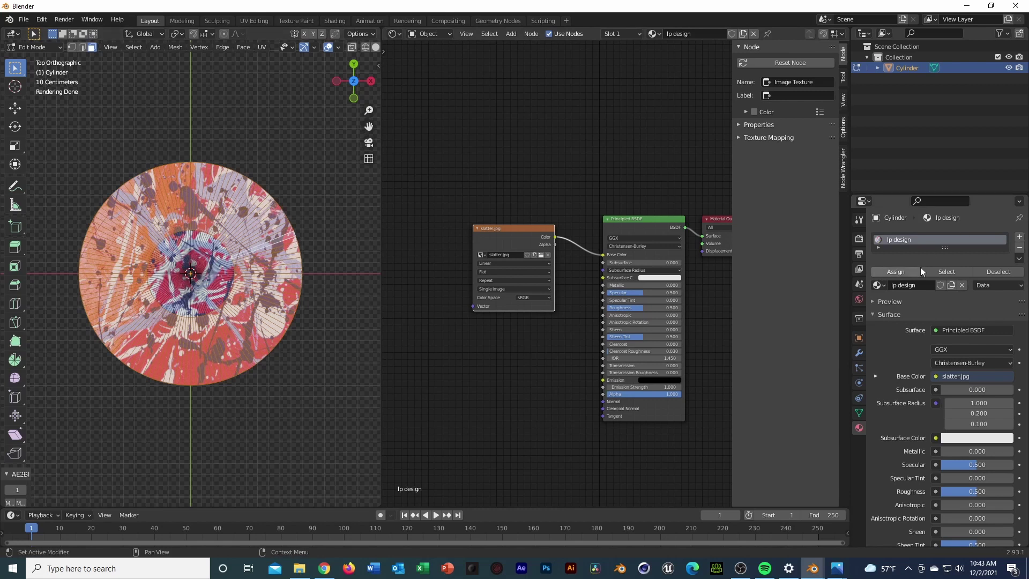
pyautogui.click(905, 271)
# - Add a second material slot to the cylinder with a new material named "Inner LP"
pyautogui.click(1018, 236)
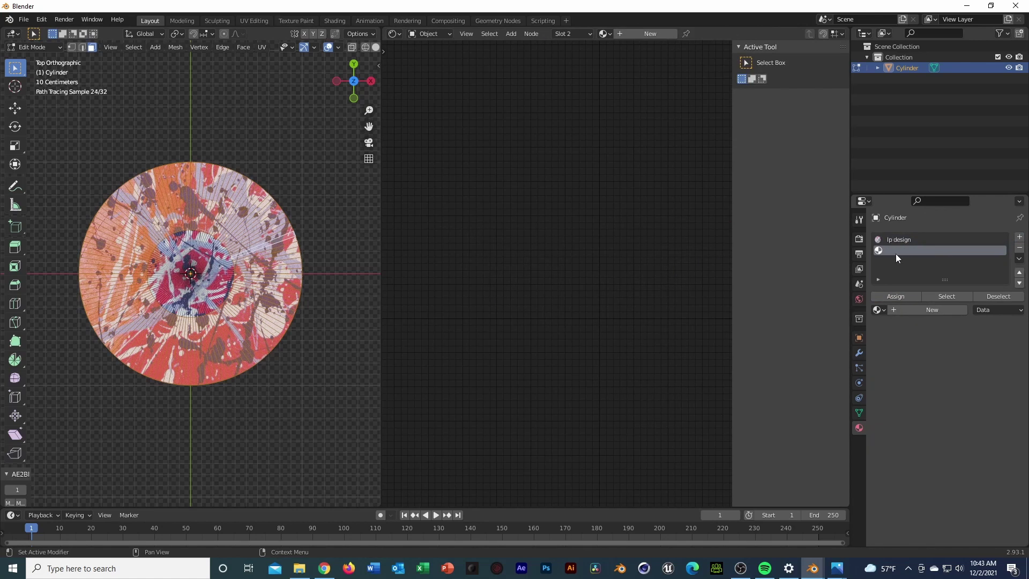
pyautogui.click(925, 308)
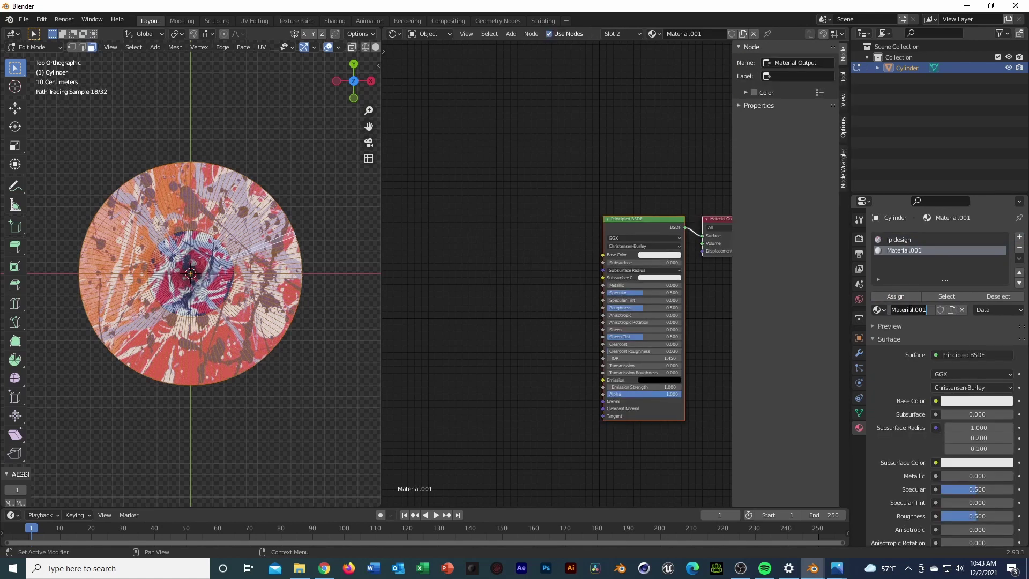
pyautogui.hotkey('ctrl', 'a')
pyautogui.write('Inner LP')
pyautogui.press('Return')
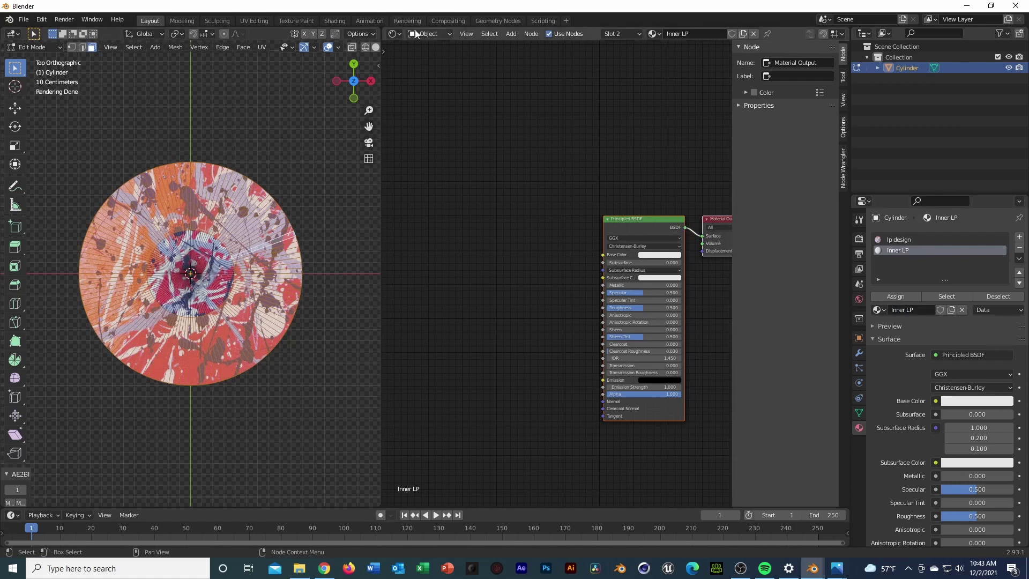
# - With lp design active, open the UV Editor and enlarge all of the outer ring's UVs to about 2.3 times their size
pyautogui.click(903, 239)
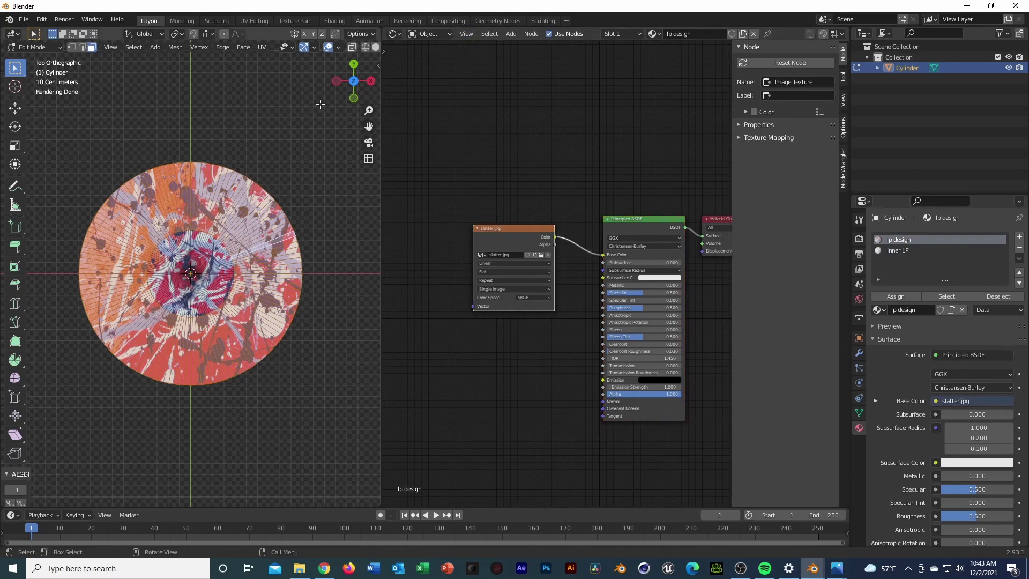
pyautogui.click(395, 33)
pyautogui.click(434, 87)
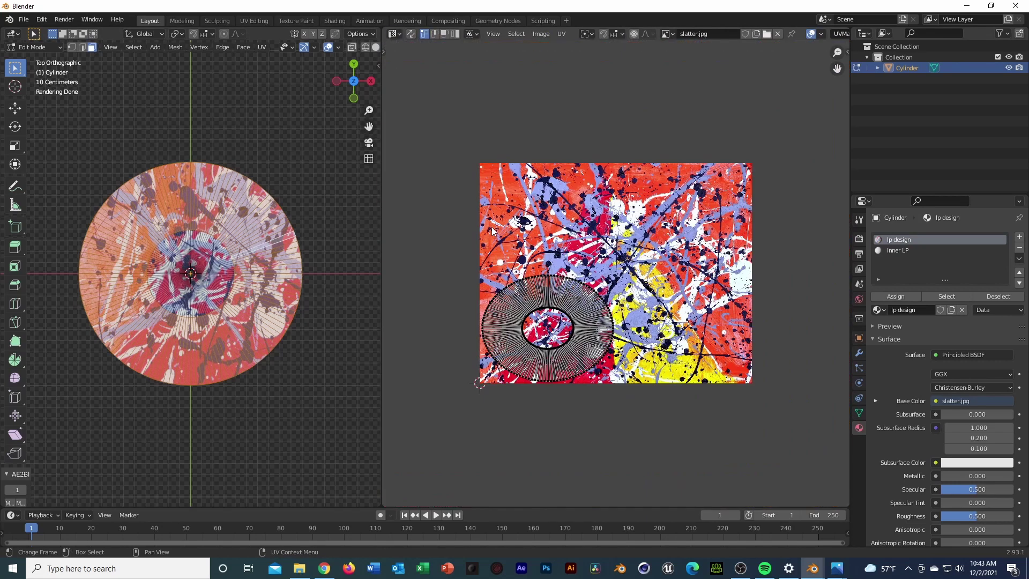
pyautogui.press('a')
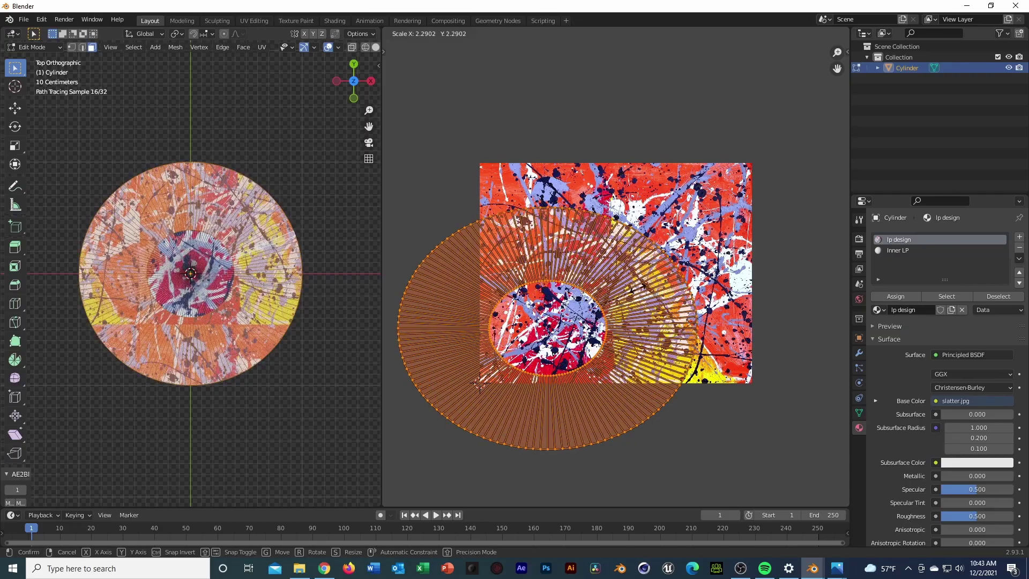
pyautogui.click(623, 290)
# - Centre the ring UVs on the slatter image and scale them by about 0.85 to fit inside it
pyautogui.press('g')
pyautogui.press('y')
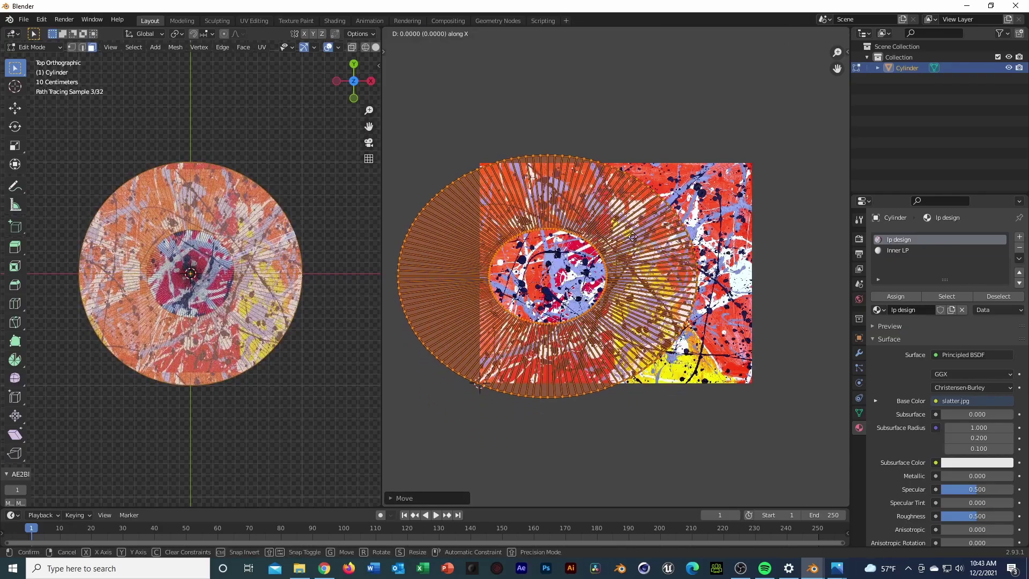
pyautogui.press('y')
pyautogui.click(707, 236)
pyautogui.press('s')
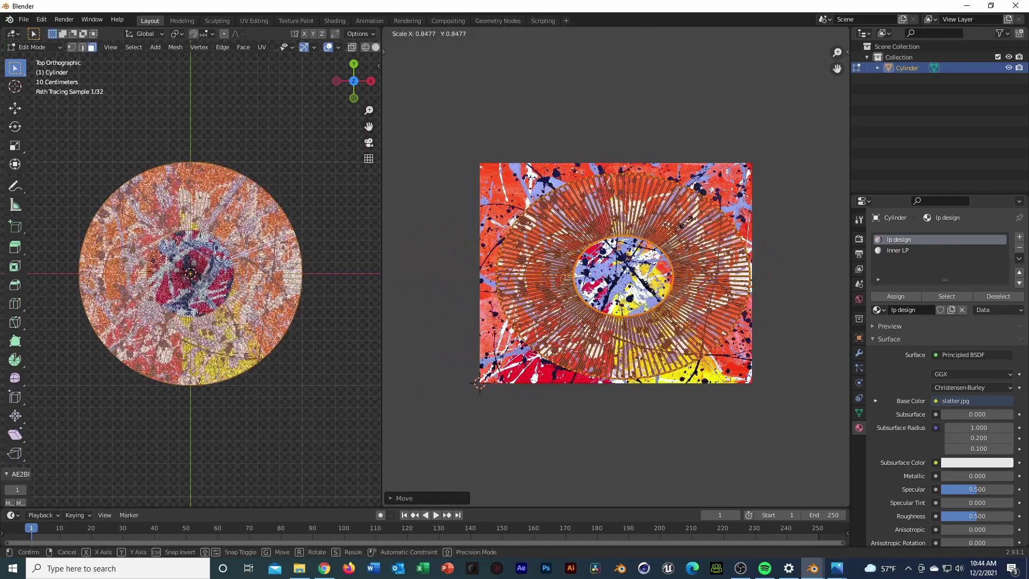
pyautogui.click(684, 218)
pyautogui.press('g')
pyautogui.press('y')
pyautogui.click(685, 219)
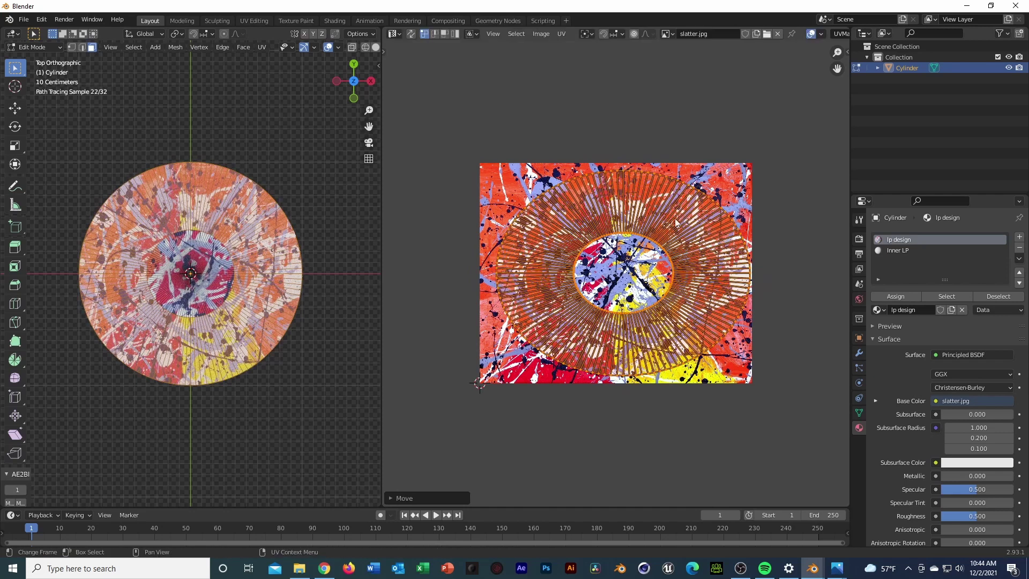
# - Check the splatter texture in Object Mode, then assign the Inner LP material to the inner label circle's faces in Edit Mode
pyautogui.press('Tab')
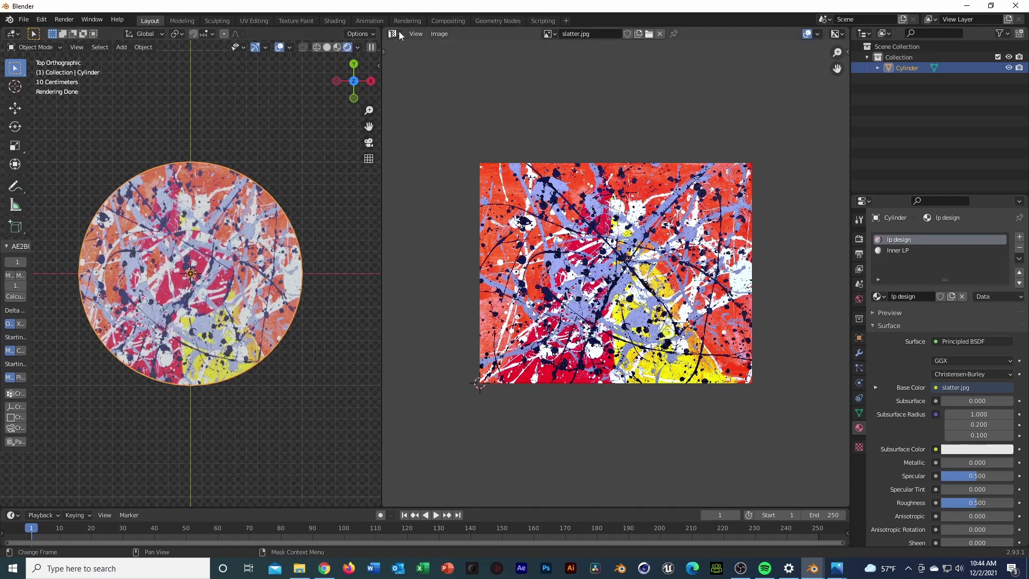
pyautogui.moveTo(287, 260); pyautogui.dragTo(282, 299, button='middle')
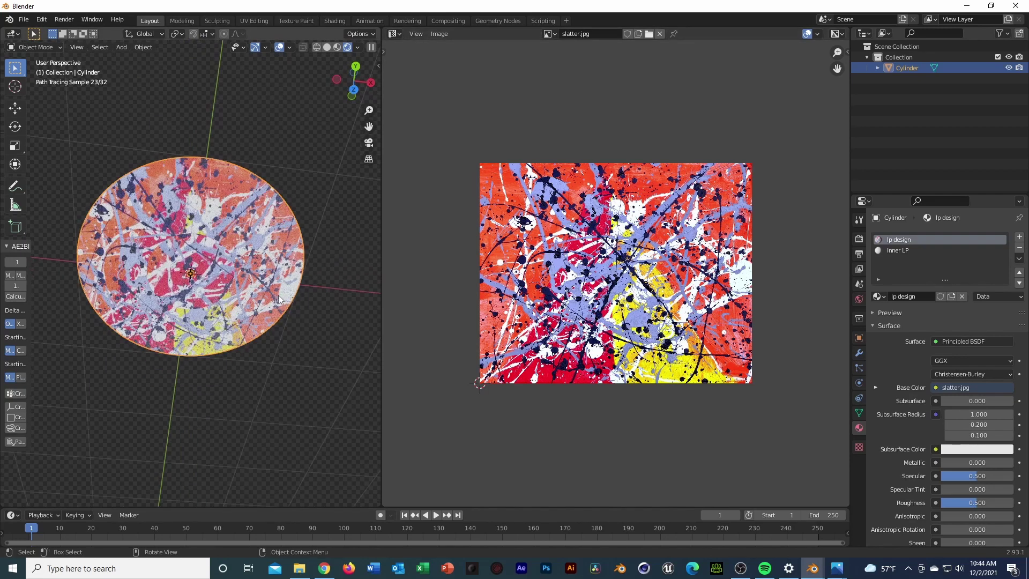
pyautogui.press('`')
pyautogui.press('8')
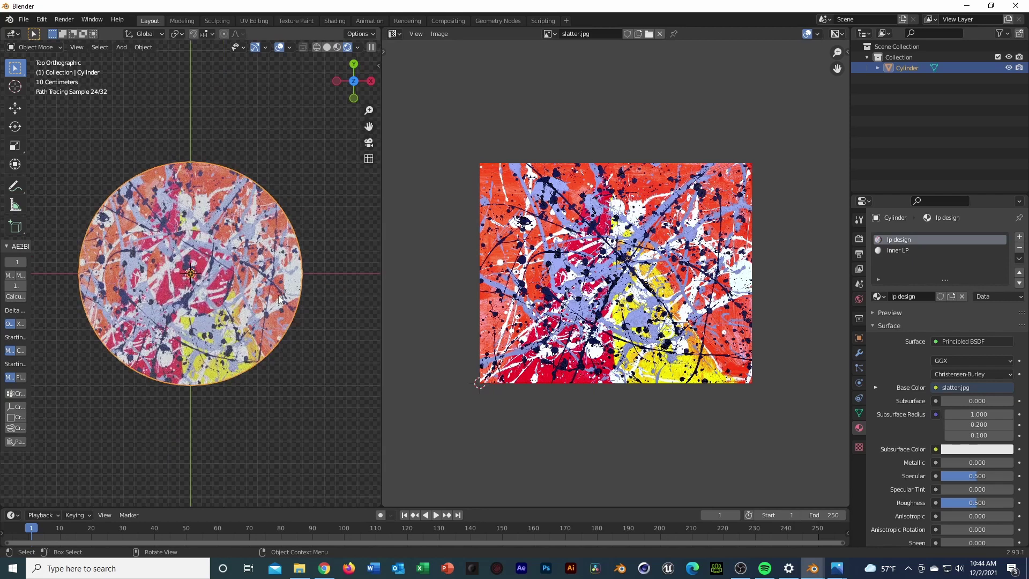
pyautogui.press('Tab')
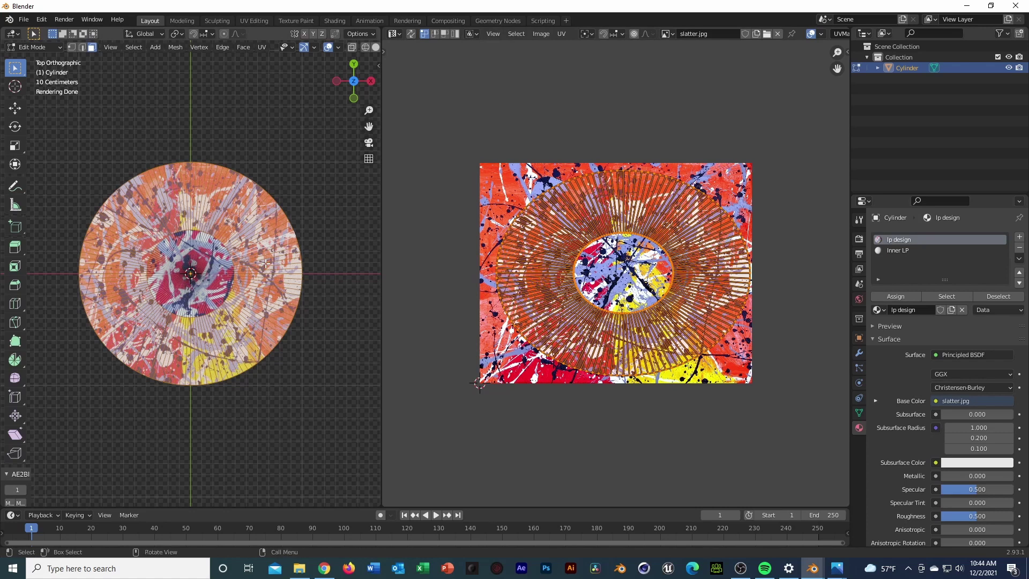
pyautogui.hotkey('ctrl', 'z')
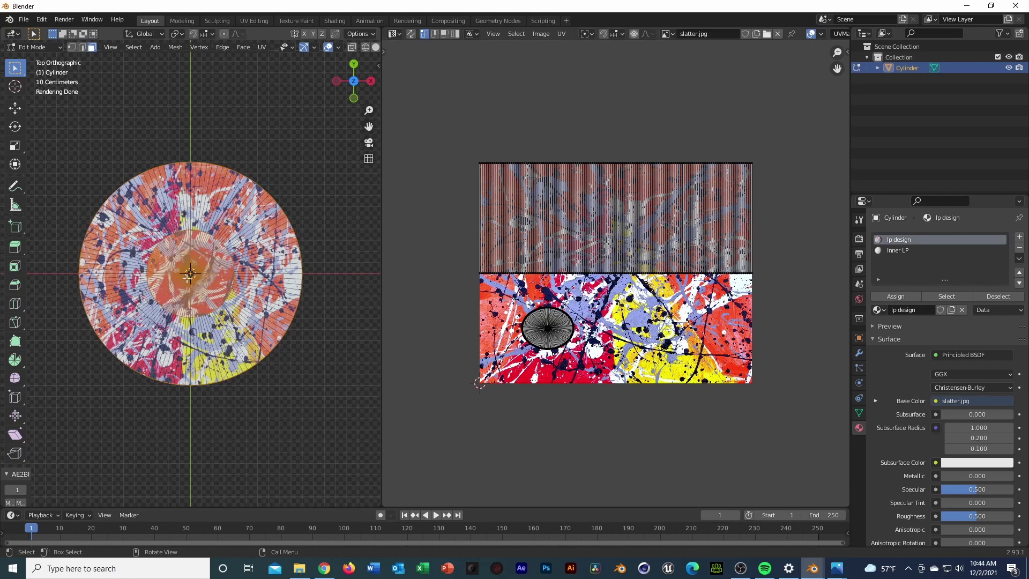
pyautogui.click(911, 250)
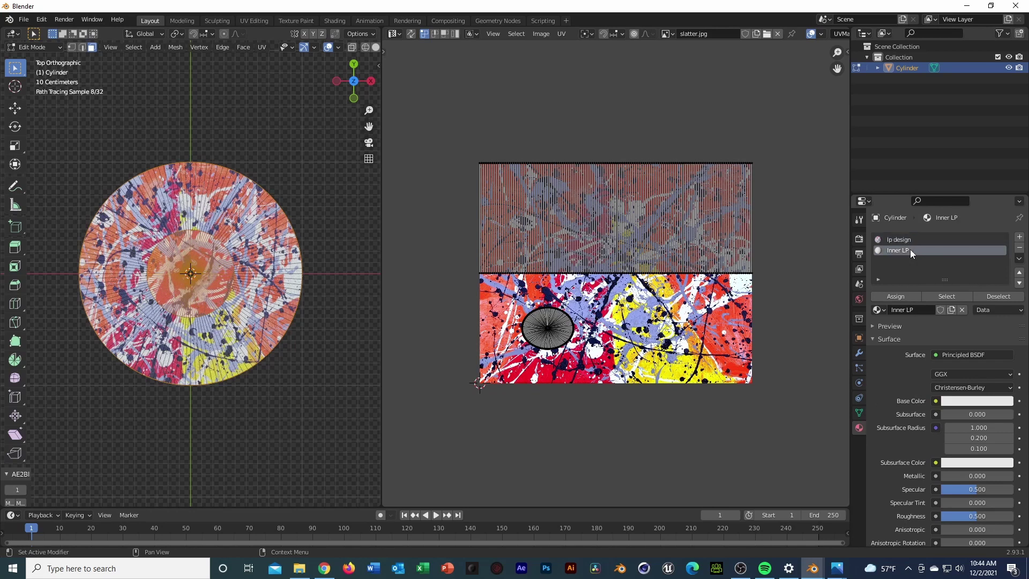
pyautogui.click(891, 297)
pyautogui.press('Tab')
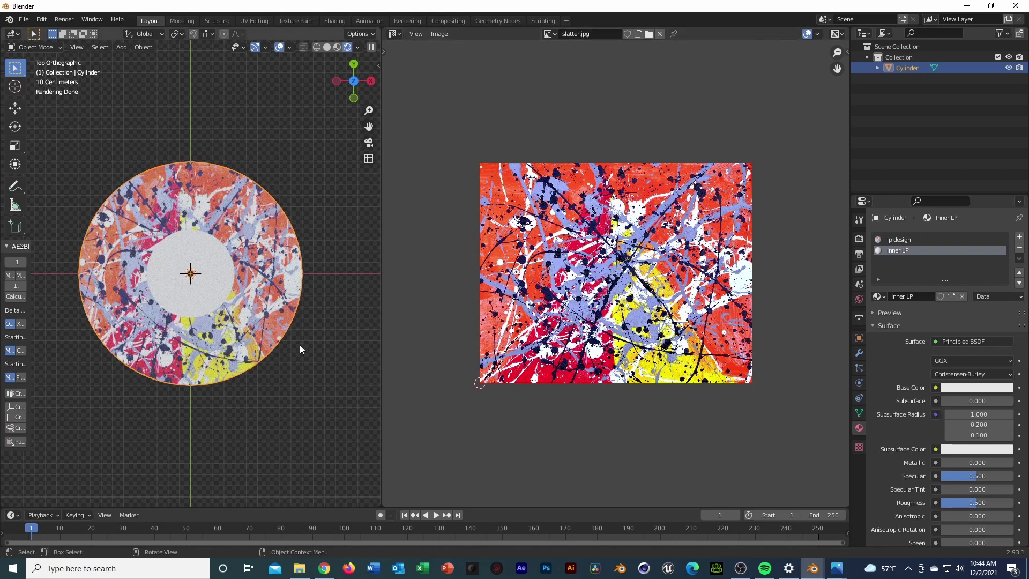
pyautogui.scroll(3, 300, 349)
pyautogui.press('Tab')
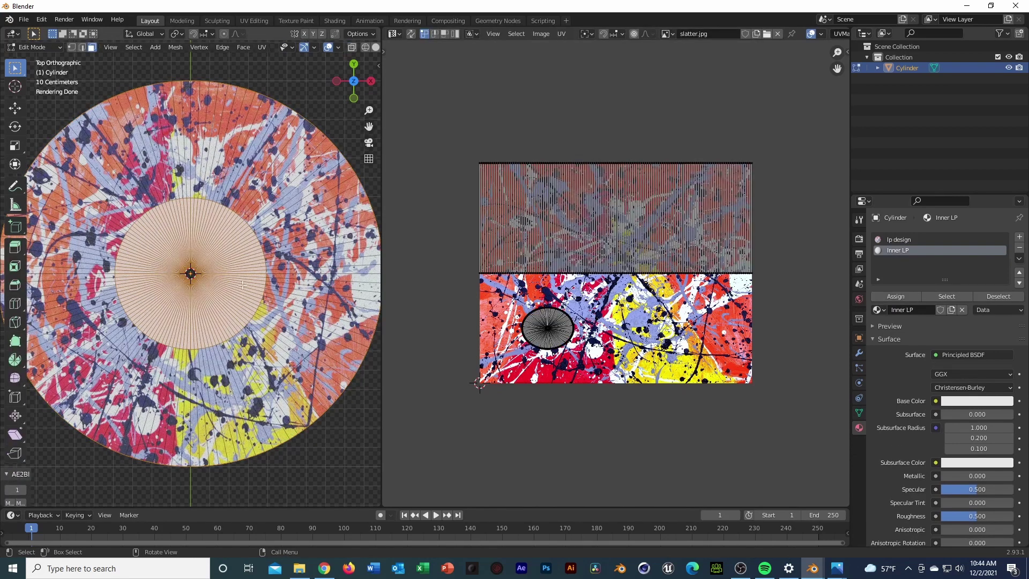
# - In the Shader Editor, add the LP1 Inner image as a texture and connect its Color to the Inner LP material's Base Color
pyautogui.click(395, 34)
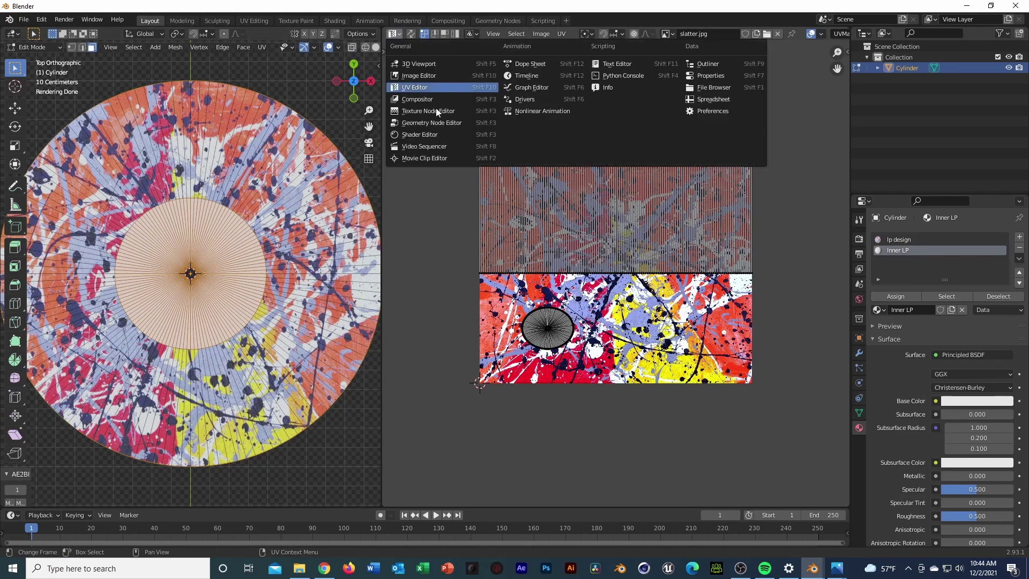
pyautogui.click(439, 133)
pyautogui.click(301, 570)
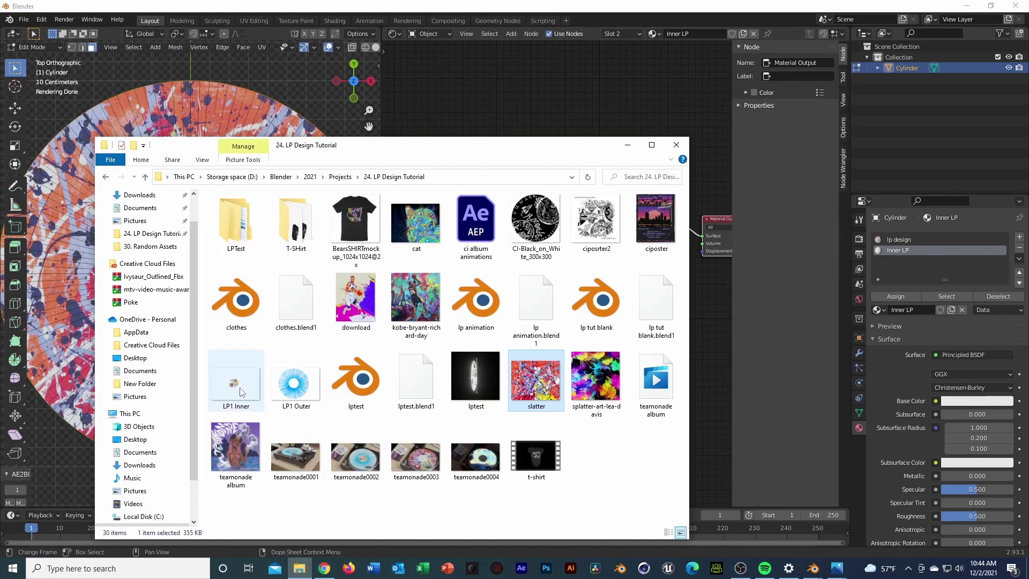
pyautogui.moveTo(238, 381); pyautogui.dragTo(602, 255)
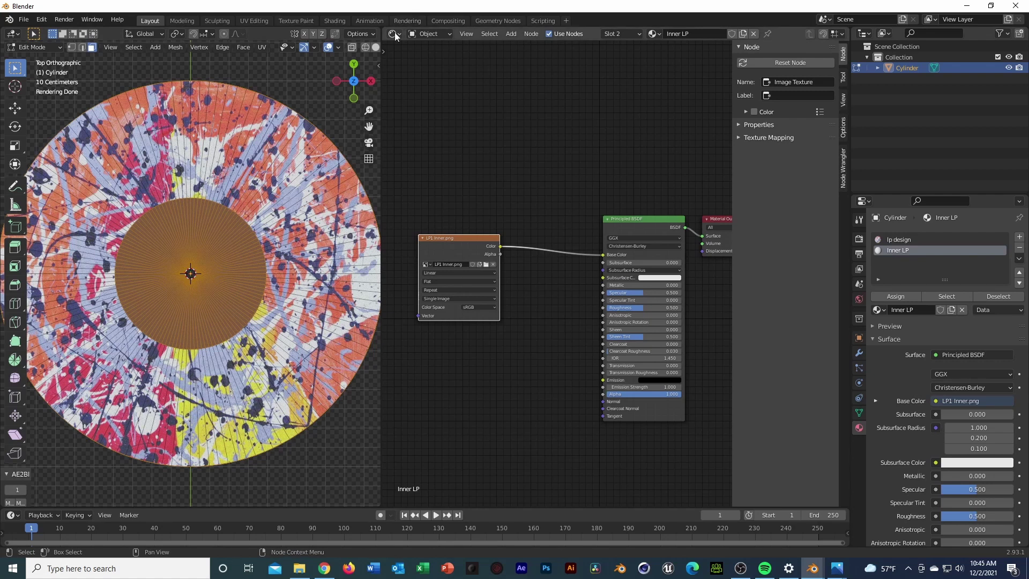
# - Show LP1 Inner.png in the UV Editor and unwrap the label faces with Project from View from the top view
pyautogui.click(394, 33)
pyautogui.click(430, 85)
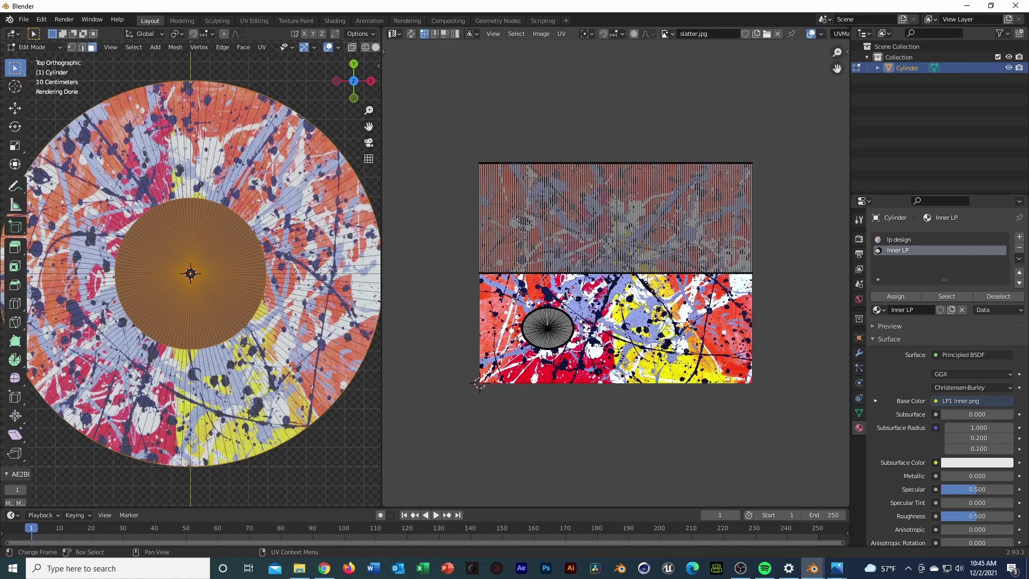
pyautogui.click(666, 34)
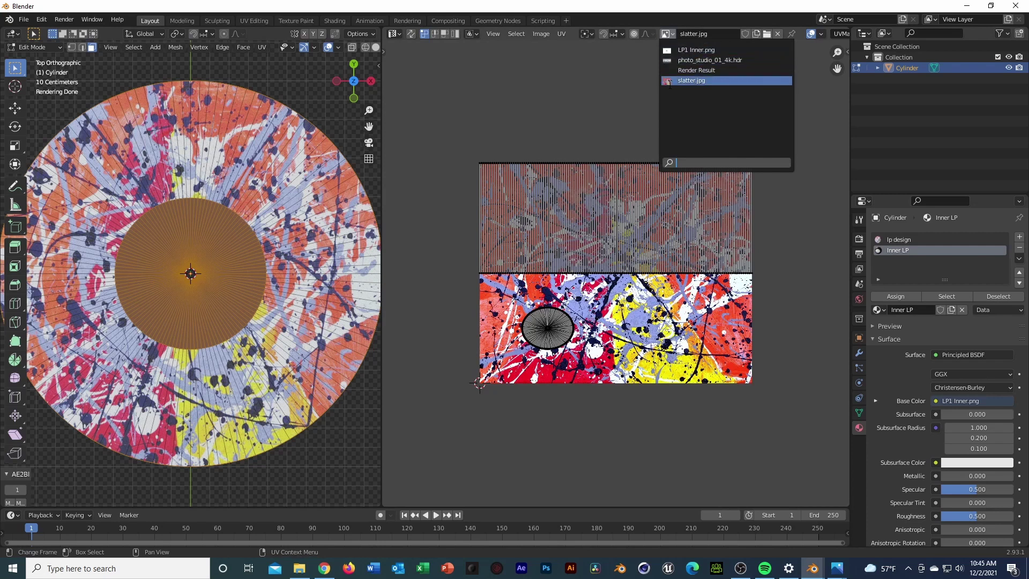
pyautogui.click(711, 54)
pyautogui.scroll(-3, 637, 239)
pyautogui.scroll(3, 637, 239)
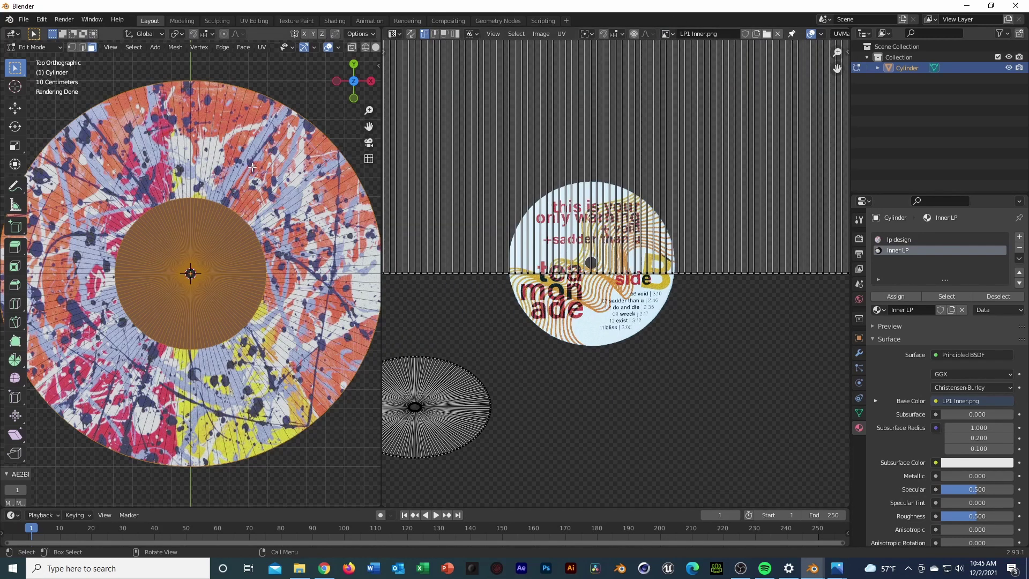
pyautogui.click(261, 47)
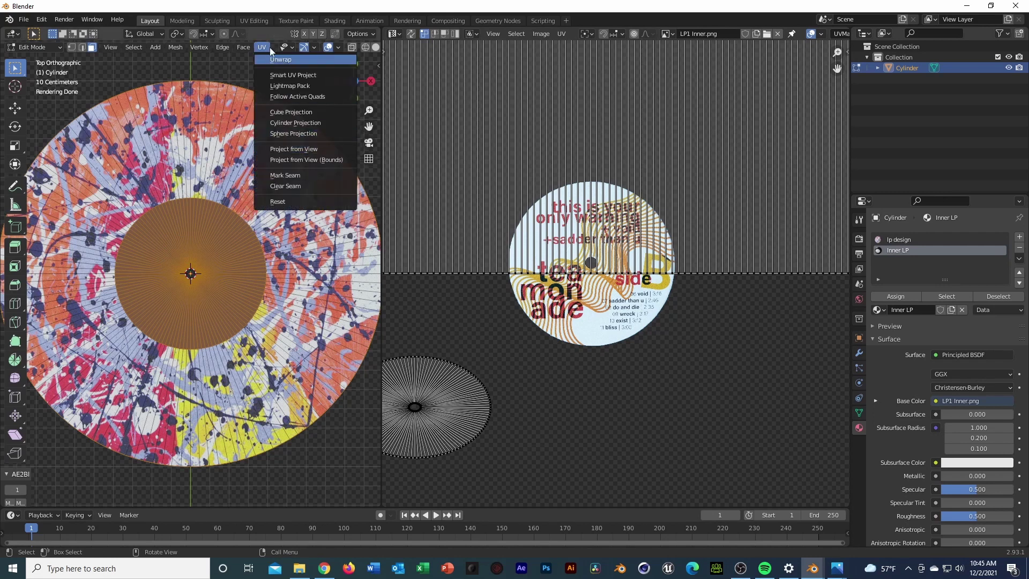
pyautogui.click(293, 149)
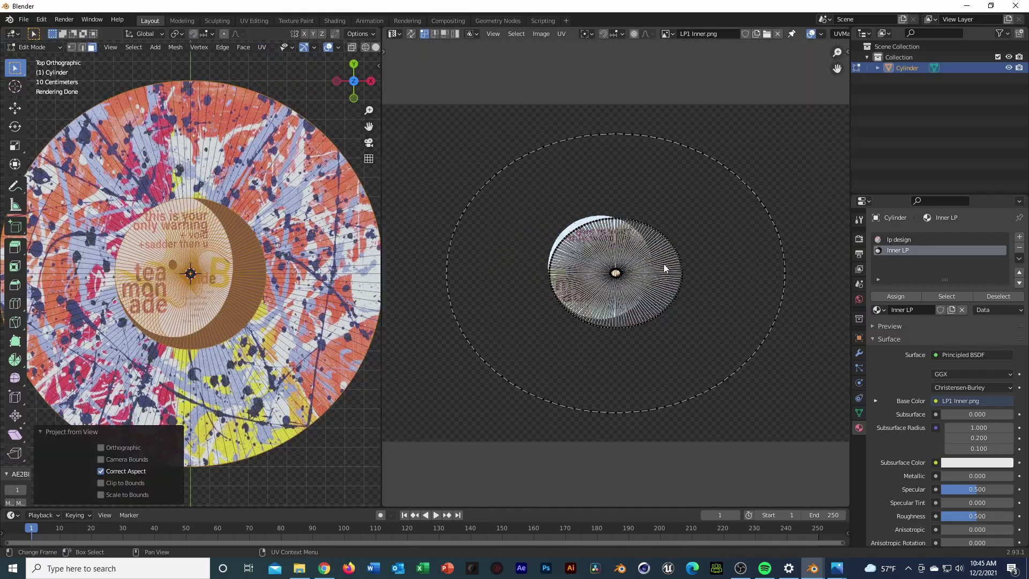
# - Move the label UVs to the centre of the LP1 Inner artwork and scale them to match its width
pyautogui.press('a')
pyautogui.press('s')
pyautogui.press('g')
pyautogui.press('y')
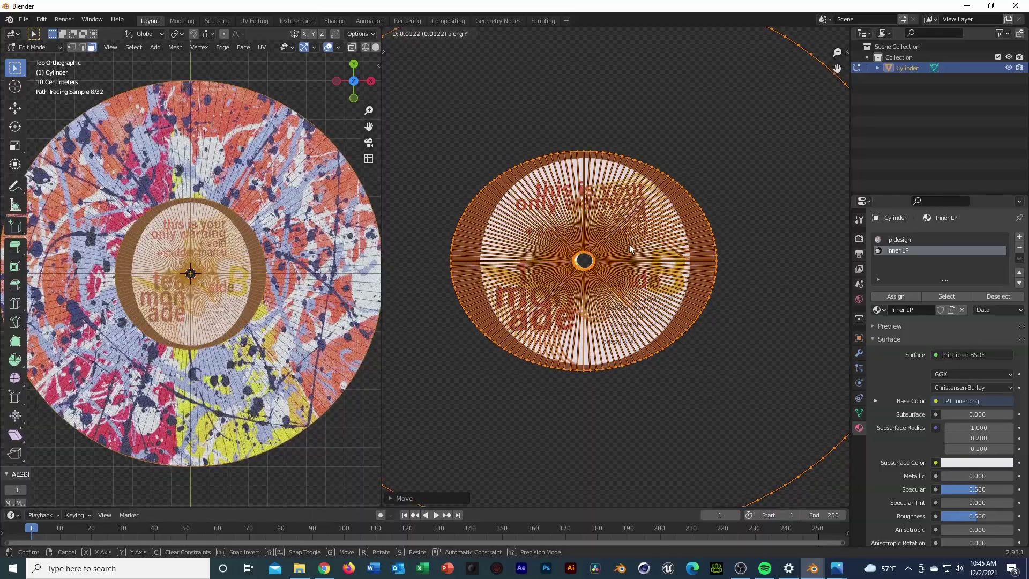
pyautogui.press('s')
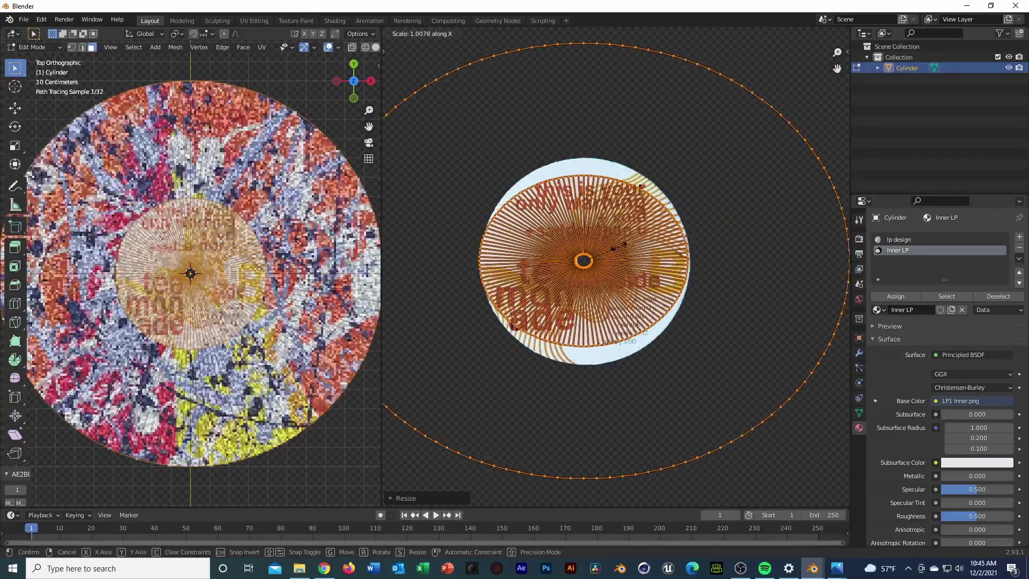
pyautogui.click(615, 245)
# - Stretch the label UVs along Y by about 1.18 so their outline becomes round and fits the label artwork
pyautogui.press('s')
pyautogui.press('y')
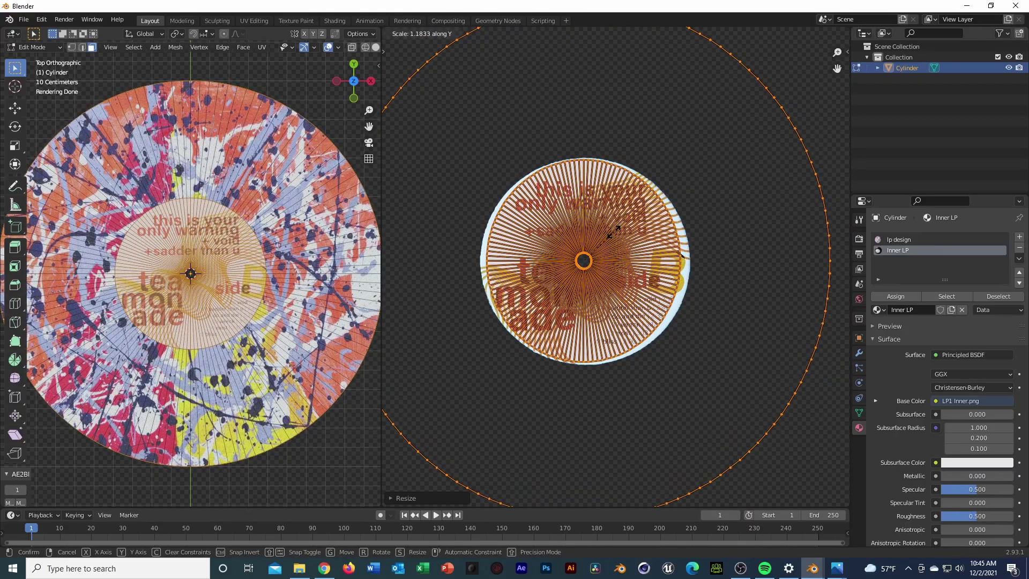
pyautogui.press('x')
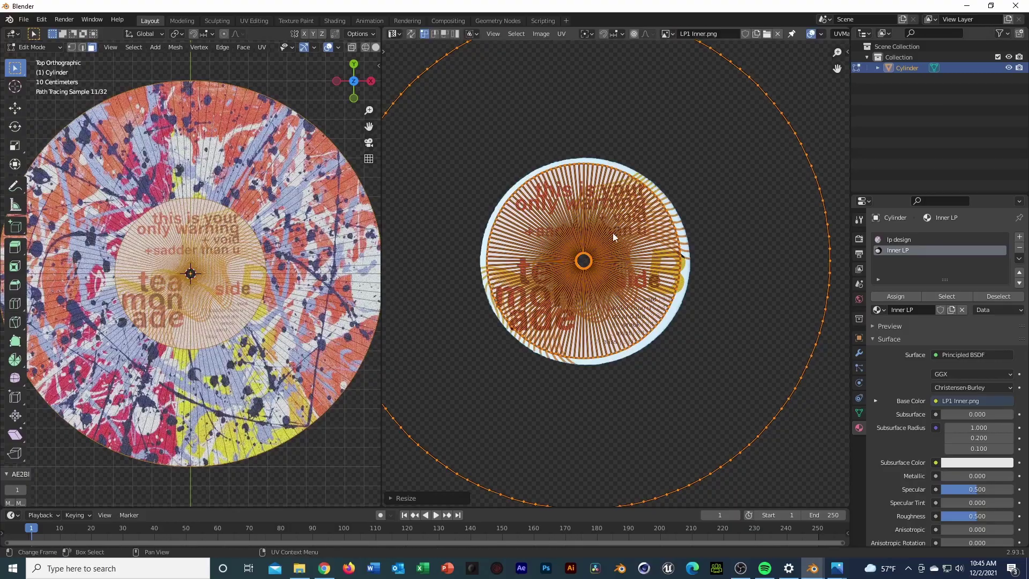
pyautogui.click(614, 234)
# - Examine the label artwork and splatter ring on the record in Object Mode from an angle and from the top
pyautogui.press('Tab')
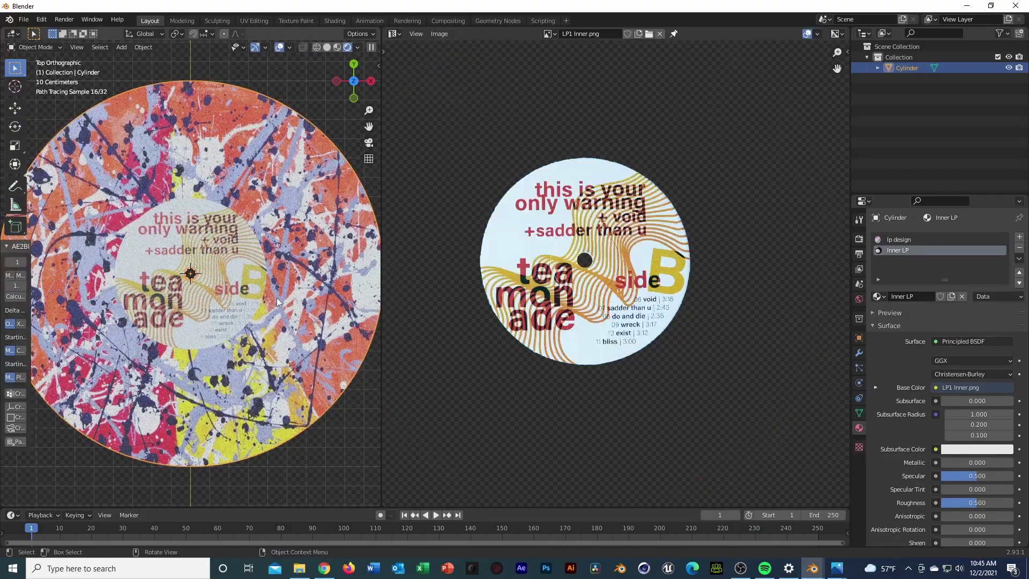
pyautogui.moveTo(204, 268); pyautogui.dragTo(235, 231, button='middle')
pyautogui.scroll(-5, 244, 289)
pyautogui.moveTo(249, 346); pyautogui.dragTo(273, 349, button='middle')
pyautogui.press('`')
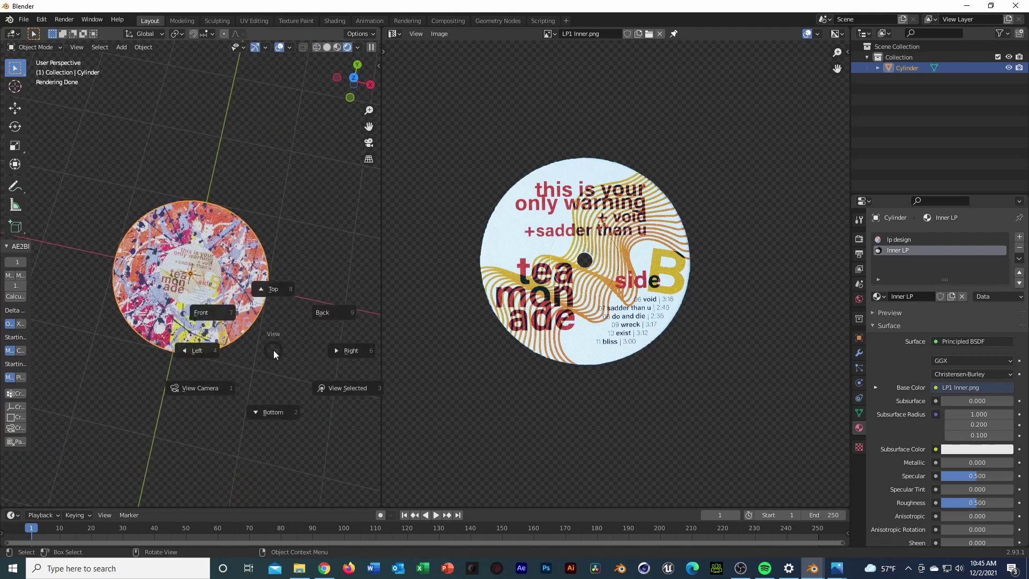
pyautogui.scroll(5, 273, 349)
pyautogui.scroll(-3, 273, 350)
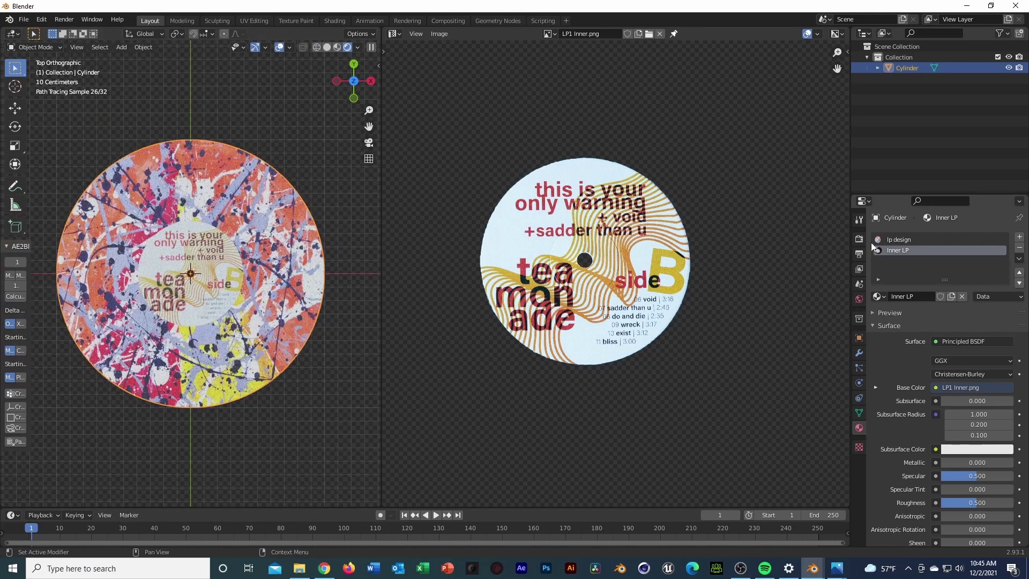
# - Open the Inner LP material in the Shader Editor and disconnect LP1 Inner.png from the Base Color
pyautogui.click(391, 33)
pyautogui.click(449, 133)
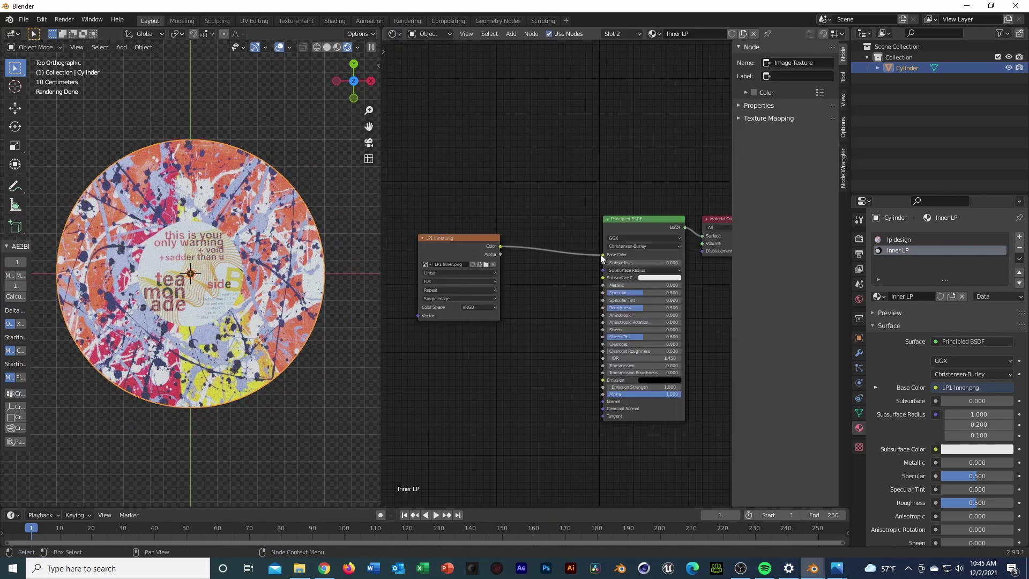
pyautogui.moveTo(600, 254); pyautogui.dragTo(455, 144)
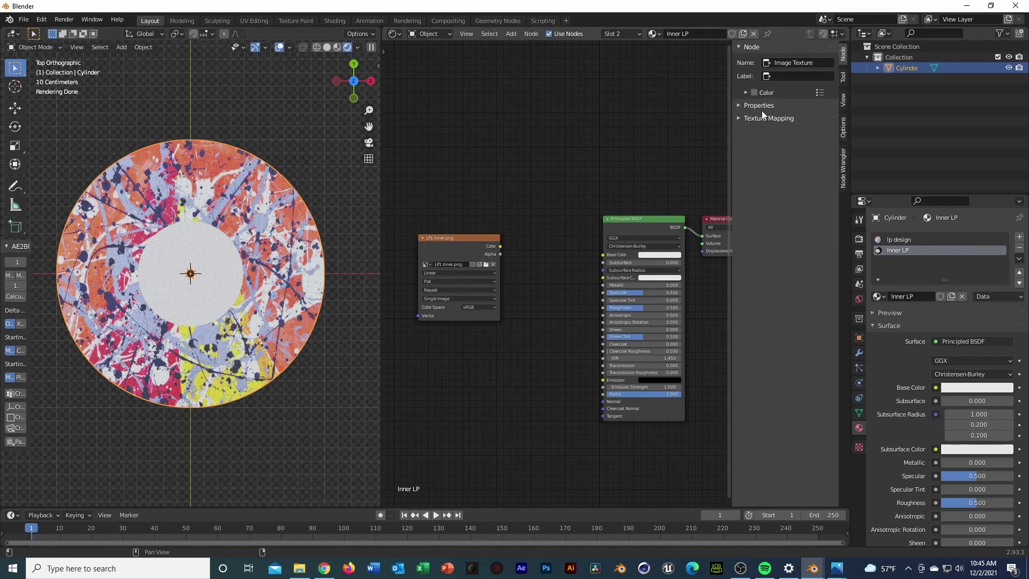
# - Set the lp design material's Metallic to 1 and Roughness to 0.5, with its image texture node moved further from the shader
pyautogui.click(910, 239)
pyautogui.moveTo(508, 219); pyautogui.dragTo(436, 204)
pyautogui.moveTo(632, 284); pyautogui.dragTo(681, 284)
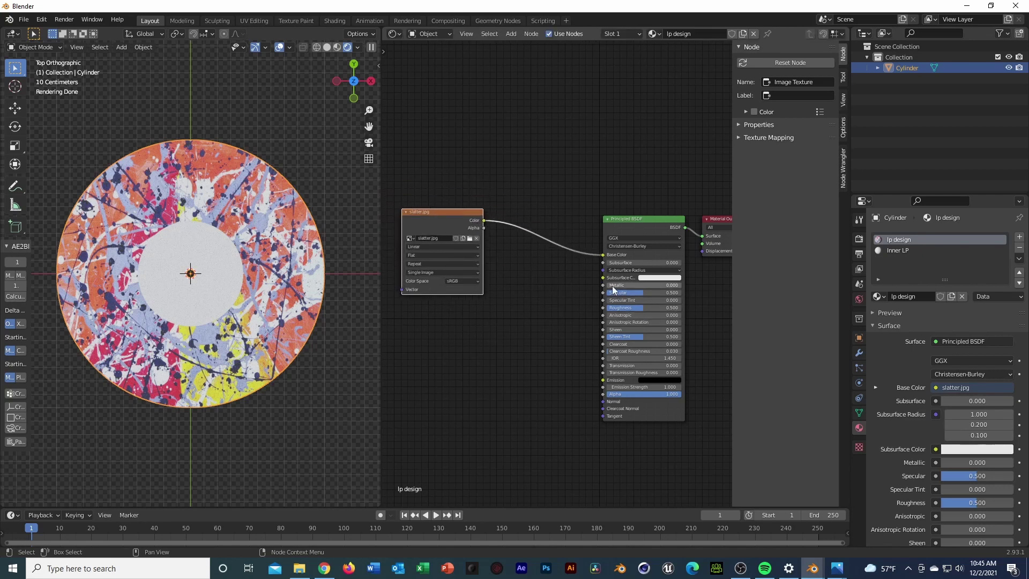
pyautogui.moveTo(236, 225); pyautogui.dragTo(252, 260, button='middle')
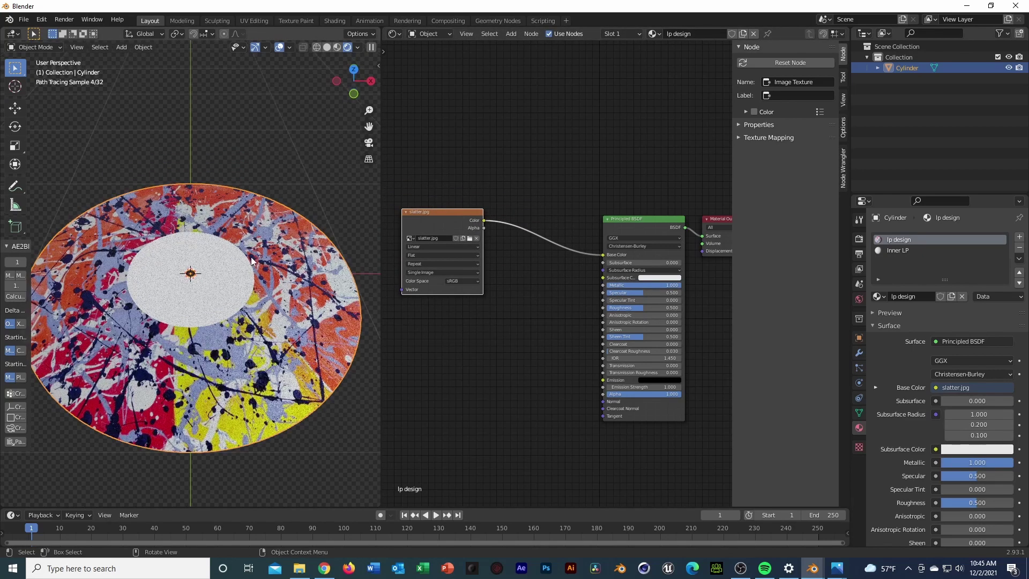
pyautogui.moveTo(623, 303)
pyautogui.mouseDown()
pyautogui.moveTo(594, 304)
pyautogui.moveTo(635, 308)
pyautogui.mouseUp()
pyautogui.click(635, 308)
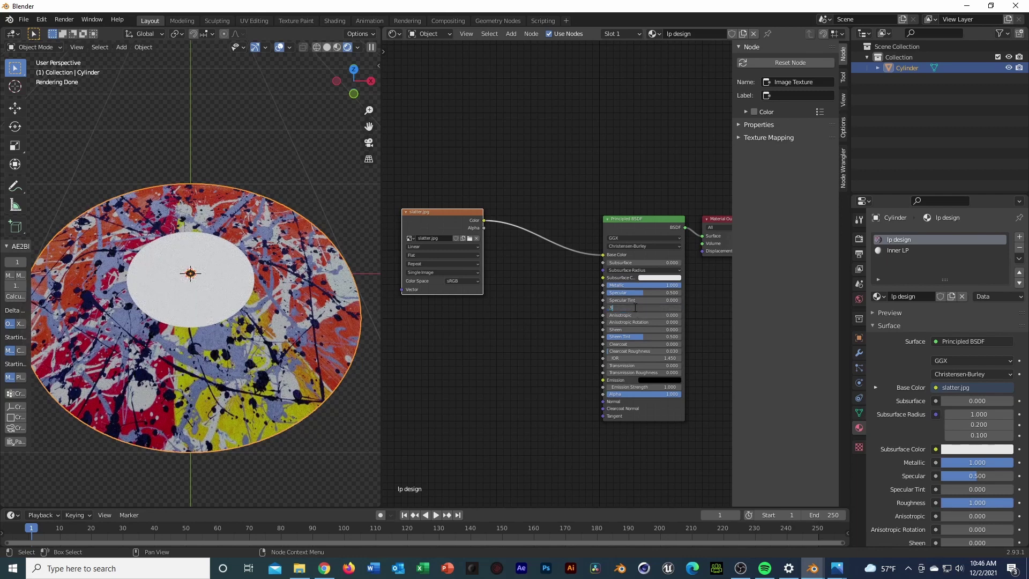
pyautogui.write('.5')
pyautogui.press('Return')
# - Add the cat image from the project folder as a texture node and connect its Color to the lp design Base Color
pyautogui.click(299, 568)
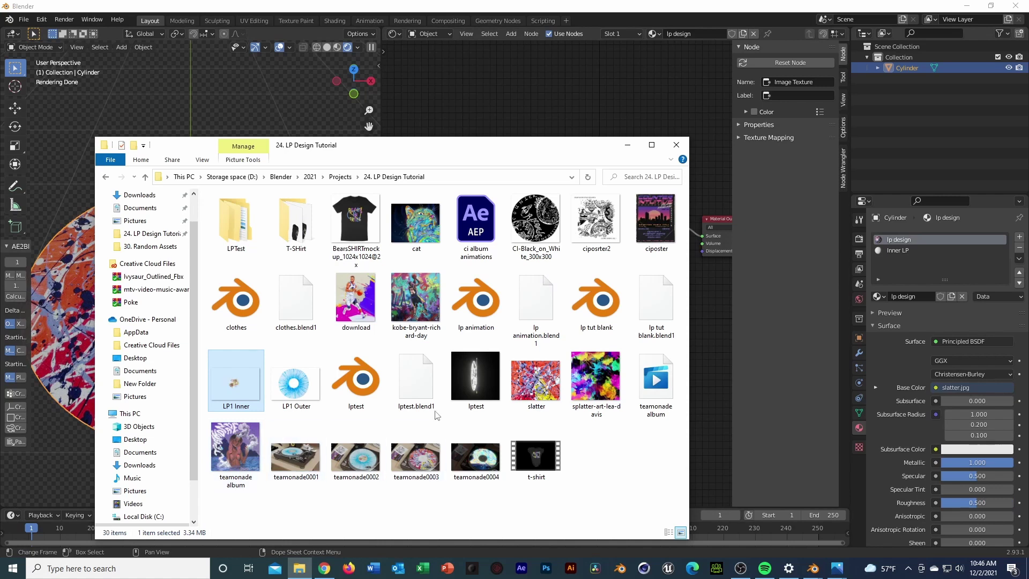
pyautogui.moveTo(416, 222); pyautogui.dragTo(519, 79)
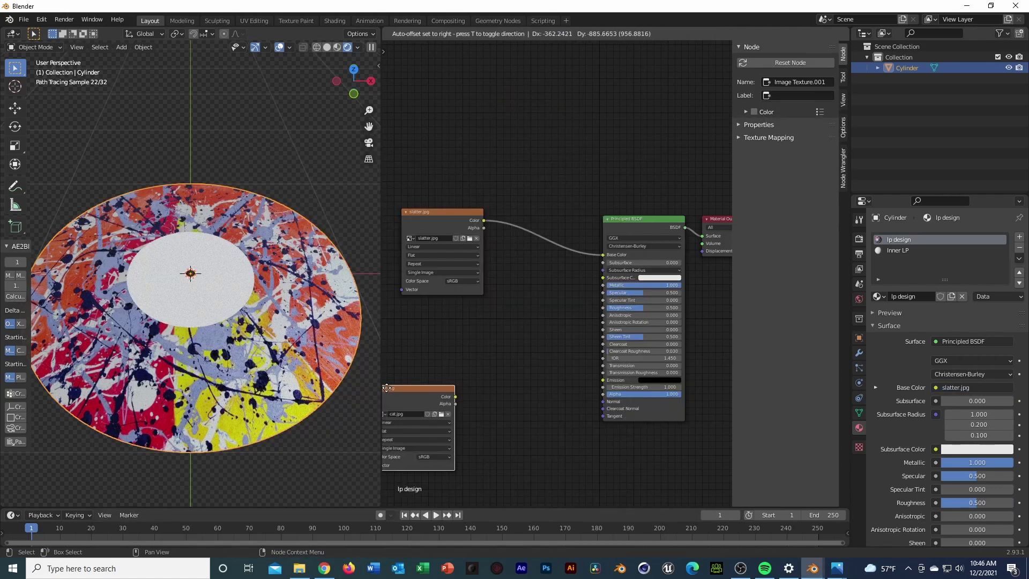
pyautogui.click(442, 313)
pyautogui.moveTo(492, 316); pyautogui.dragTo(603, 255)
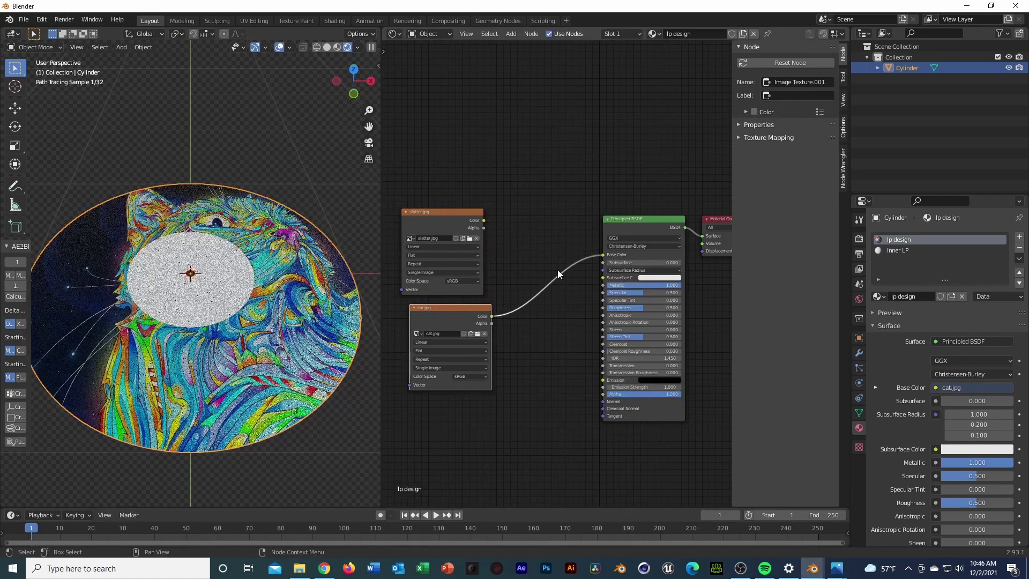
pyautogui.press('KP_7')
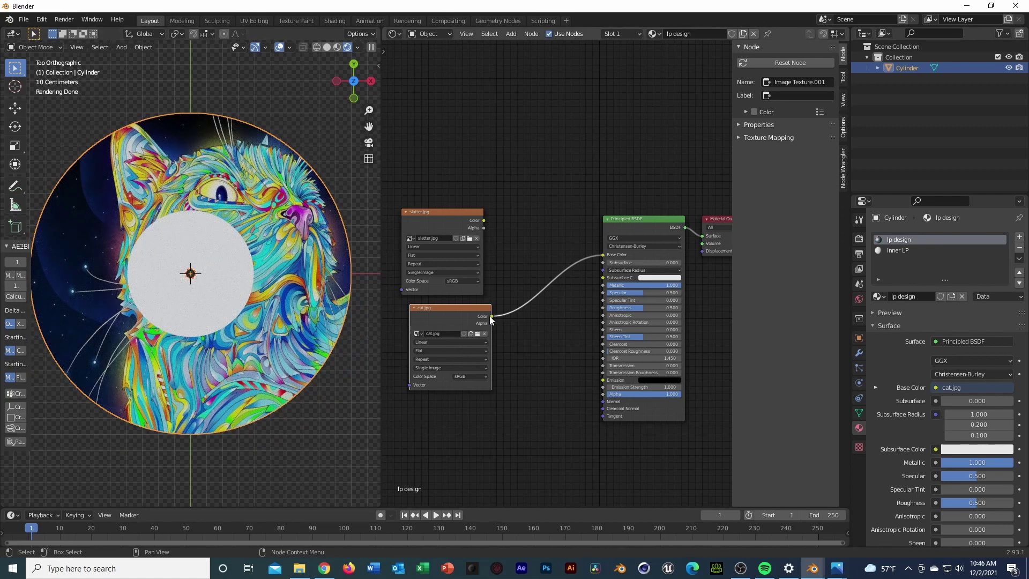
# - Connect the cat.jpg Color to the Emission input as well and set Emission Strength to 10
pyautogui.moveTo(491, 316); pyautogui.dragTo(603, 380)
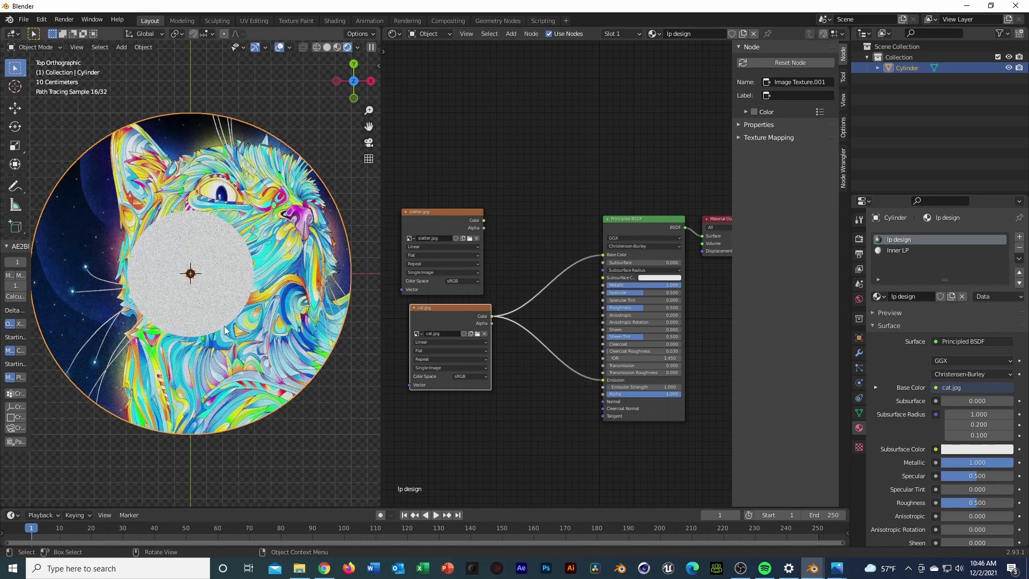
pyautogui.doubleClick(665, 387)
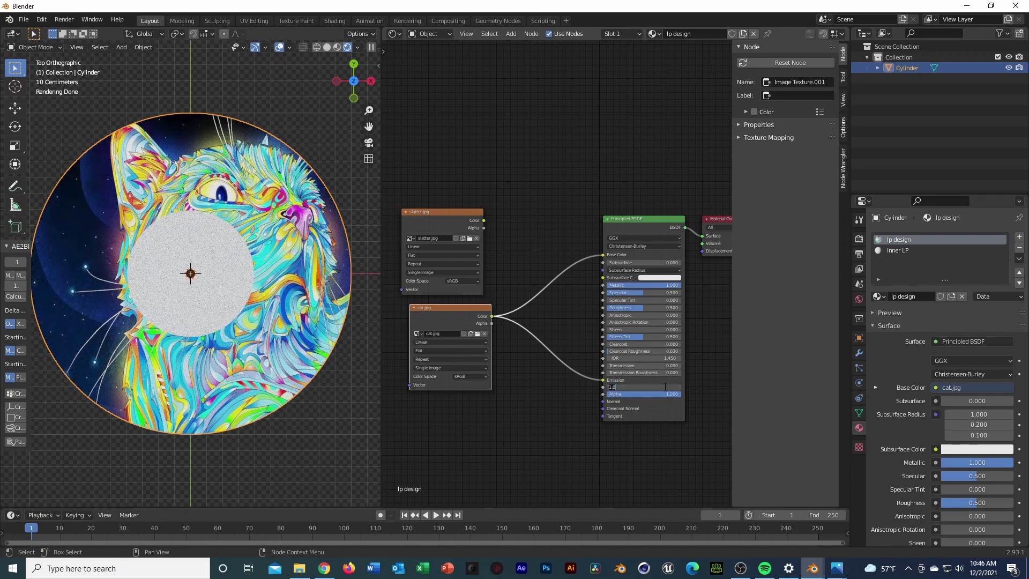
pyautogui.write('10')
pyautogui.press('Return')
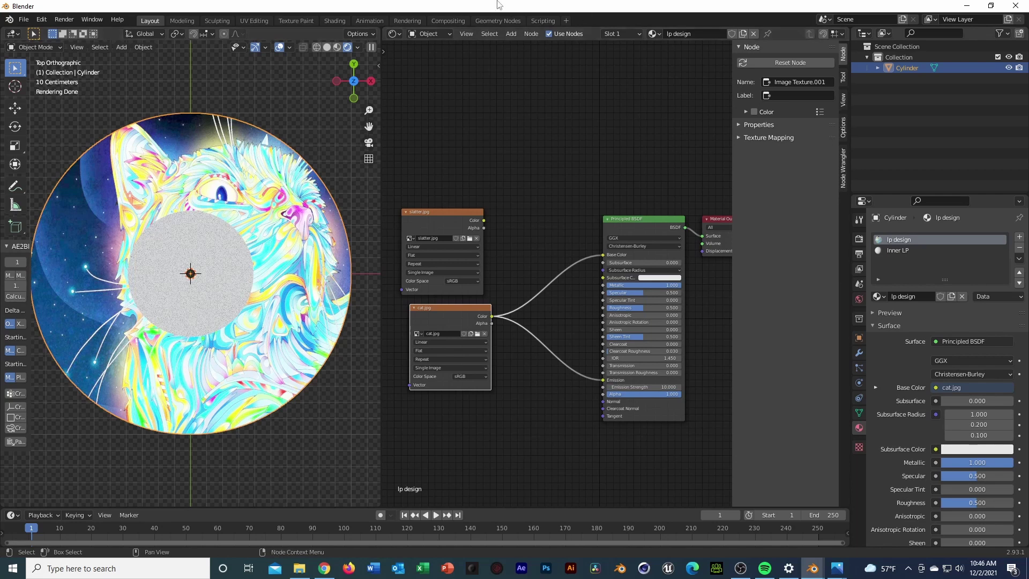
# - Disconnect the photo studio HDR from the World Background and set the background colour to black
pyautogui.click(413, 34)
pyautogui.click(429, 58)
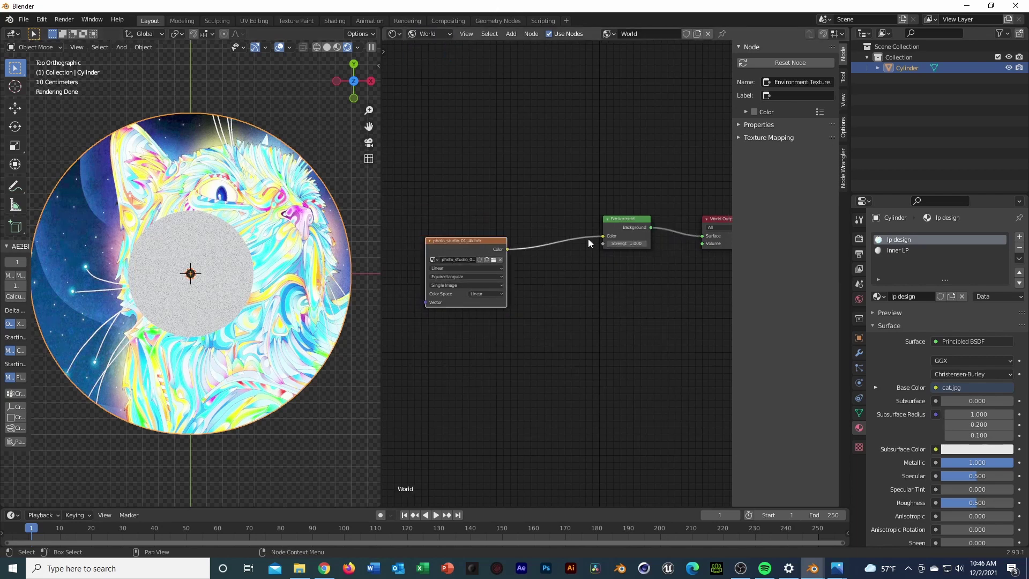
pyautogui.moveTo(603, 236); pyautogui.dragTo(432, 182)
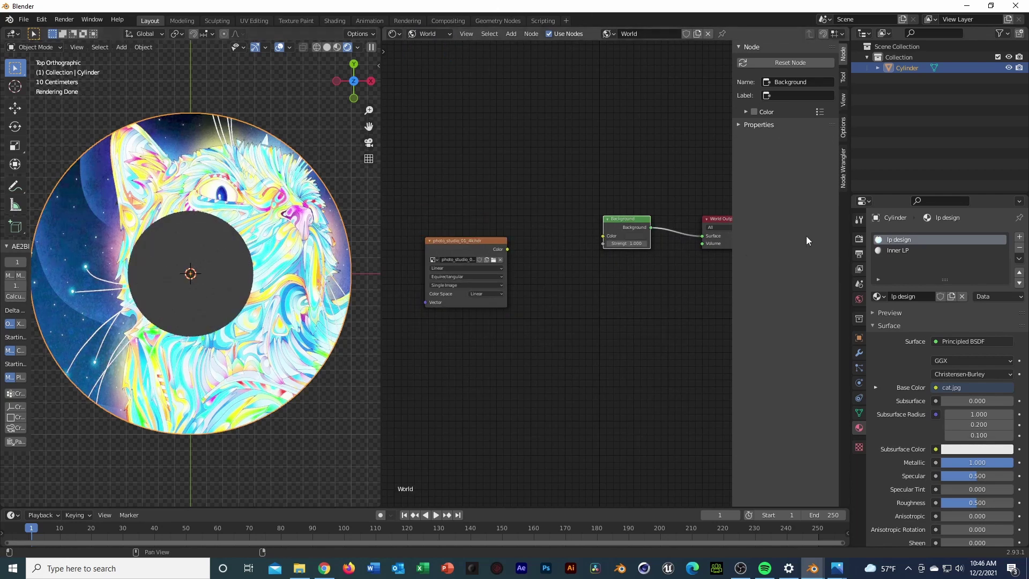
pyautogui.click(632, 236)
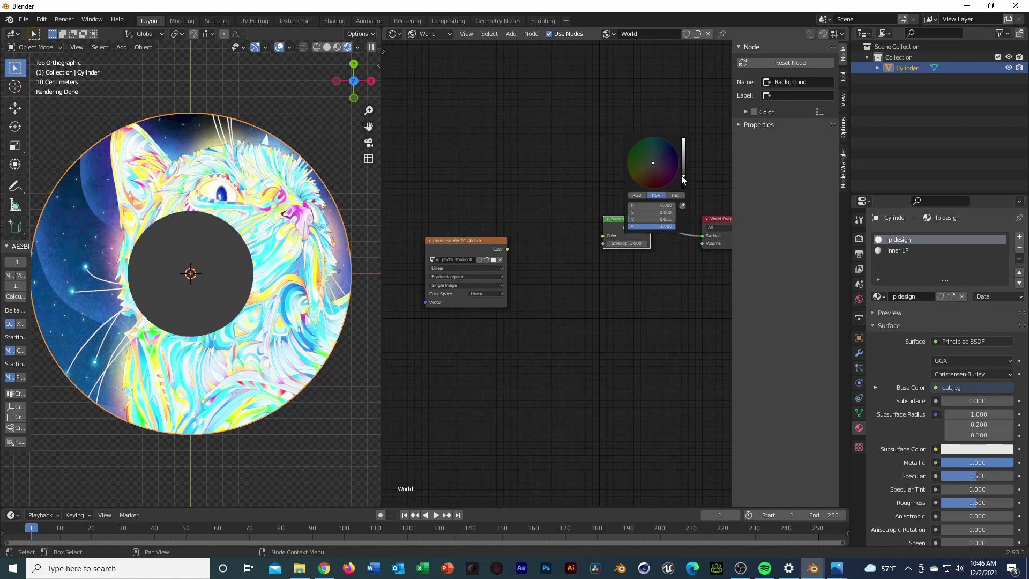
pyautogui.moveTo(680, 175); pyautogui.dragTo(681, 188)
# - Turn off the film's Transparent option so the black world renders behind the record
pyautogui.moveTo(215, 161); pyautogui.dragTo(214, 225, button='middle')
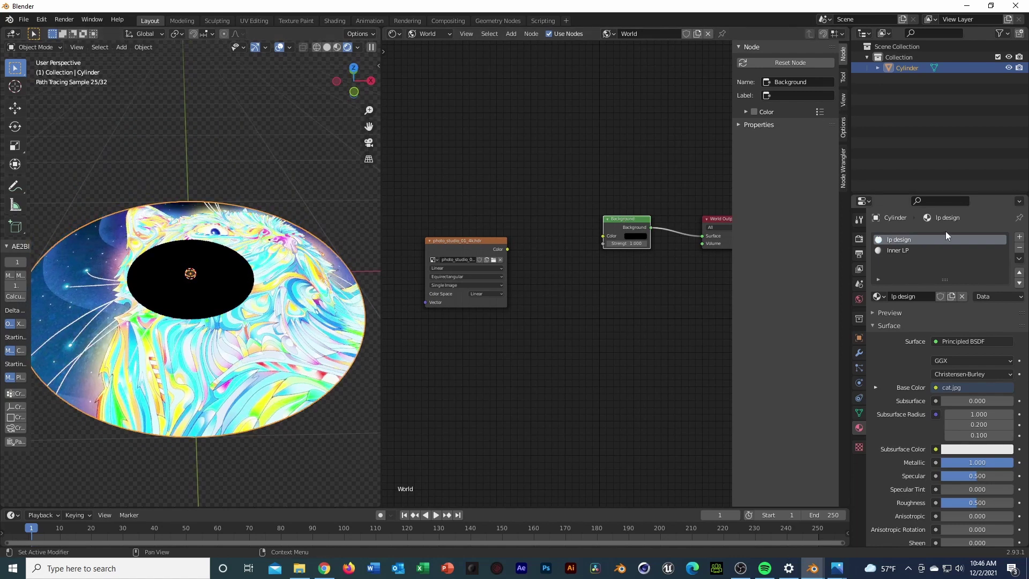
pyautogui.click(859, 240)
pyautogui.click(888, 516)
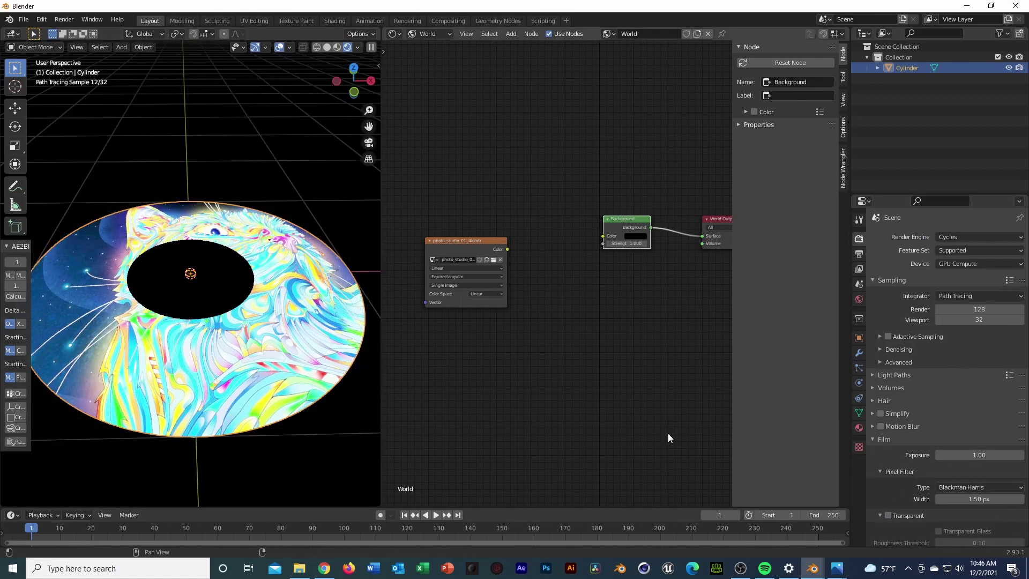
pyautogui.moveTo(310, 343); pyautogui.dragTo(291, 327, button='middle')
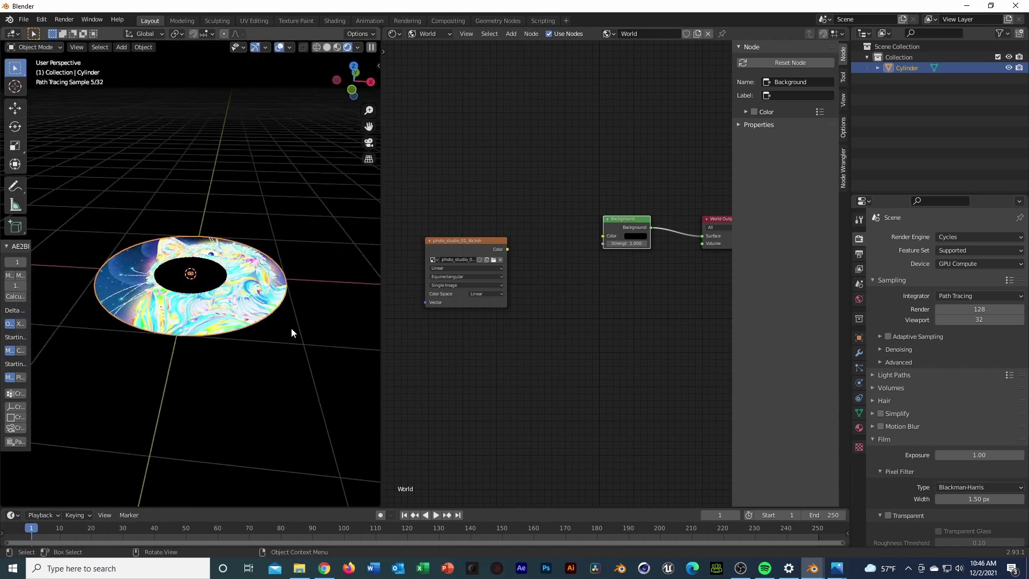
# - Rotate the record about -8.61° around the global X axis, try a further X rotation and undo it
pyautogui.press('r')
pyautogui.press('x')
pyautogui.click(296, 308)
pyautogui.press('r')
pyautogui.press('x')
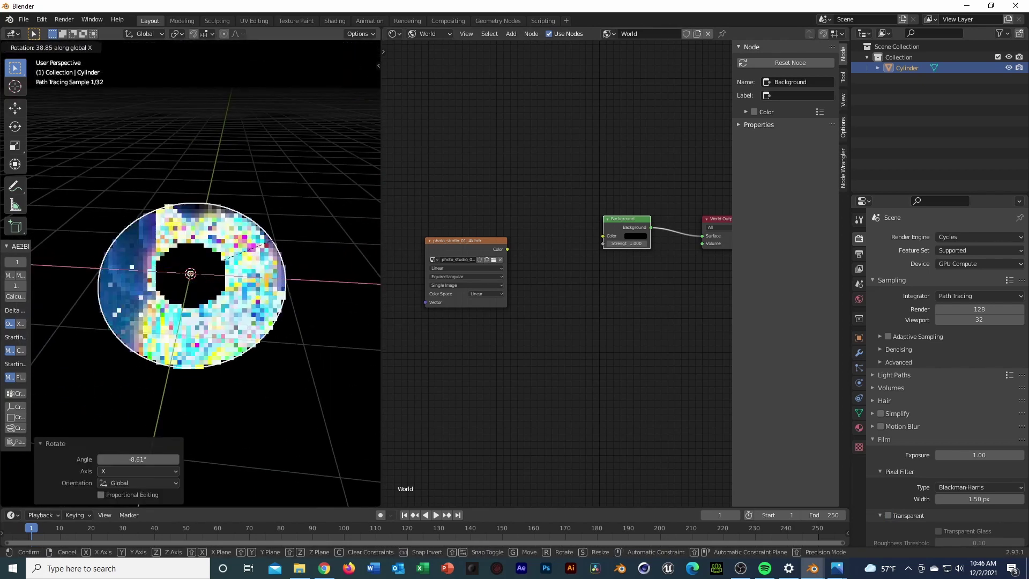
pyautogui.press('Return')
pyautogui.hotkey('ctrl', 'z')
# - Replace the World node editor with a 3D Viewport, show the record from the top, and turn on the film's Transparent option
pyautogui.click(427, 33)
pyautogui.click(431, 46)
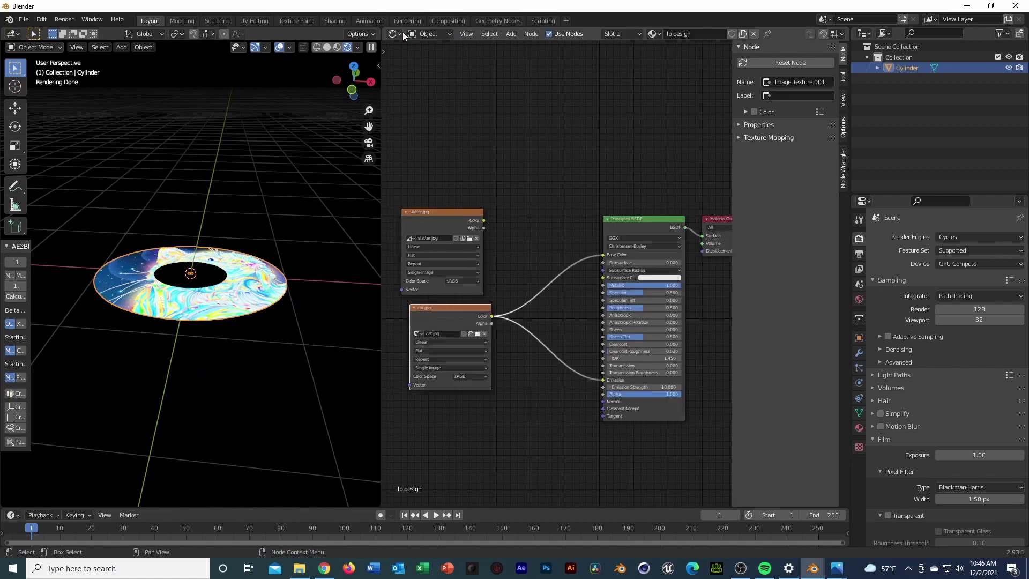
pyautogui.click(396, 33)
pyautogui.click(423, 67)
pyautogui.press('`')
pyautogui.press('8')
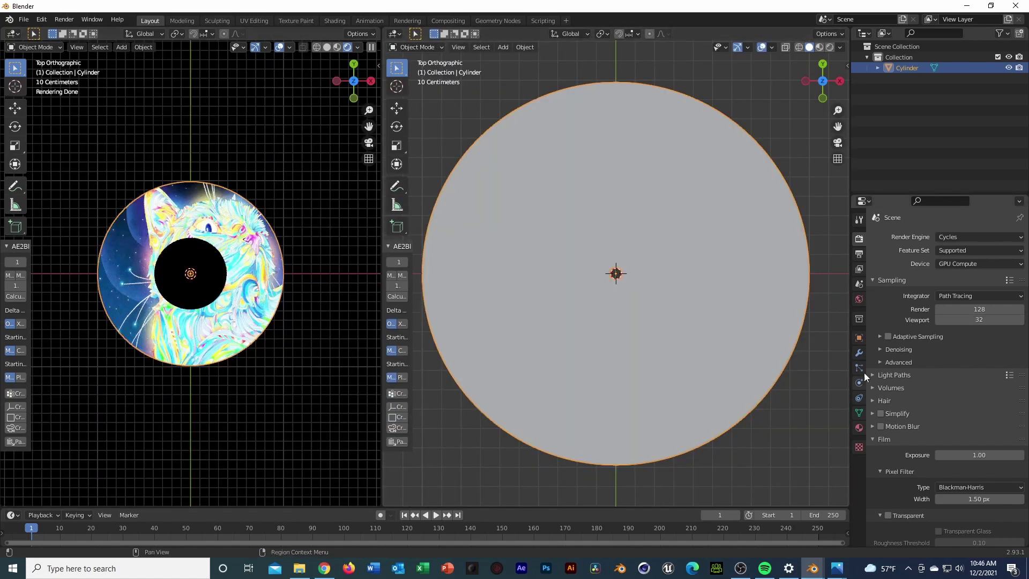
pyautogui.click(887, 515)
# - Disconnect cat.jpg from the lp design shader's Emission input and set Emission Strength to 11
pyautogui.click(394, 34)
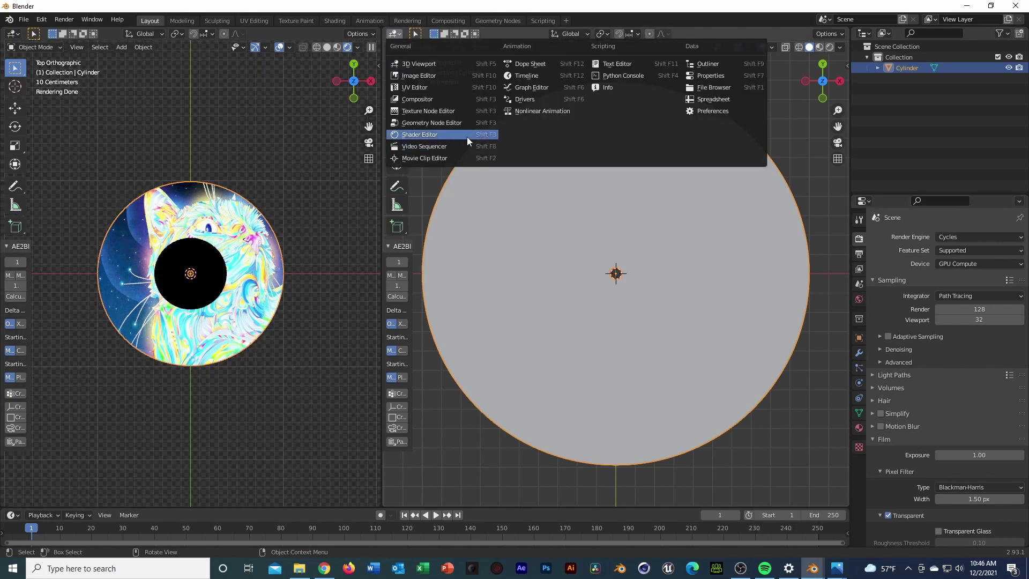
pyautogui.click(467, 137)
pyautogui.moveTo(604, 382); pyautogui.dragTo(564, 381)
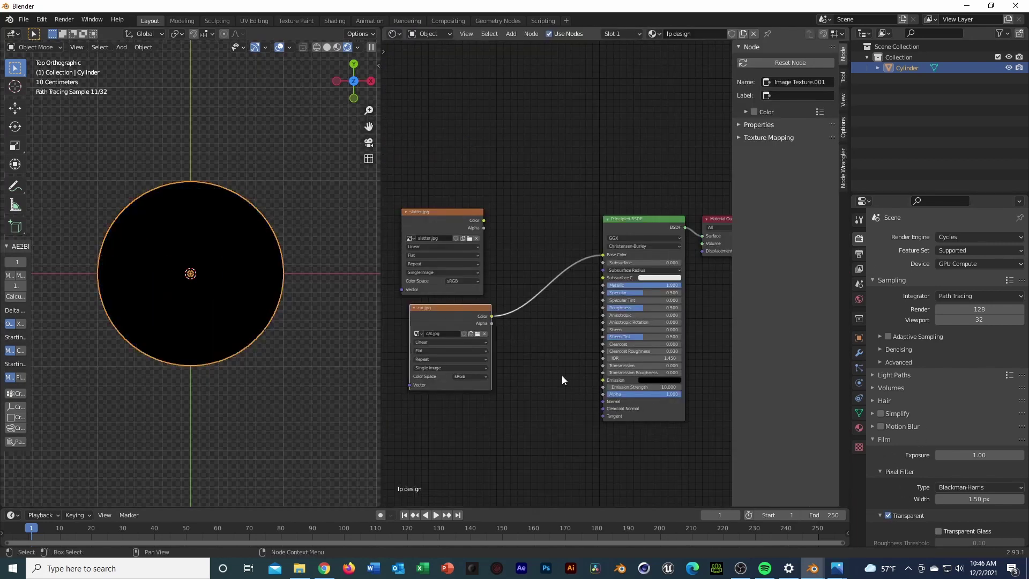
pyautogui.press('Return')
# - Reconnect the photo studio HDR's Color to the World Background's Color input
pyautogui.click(394, 33)
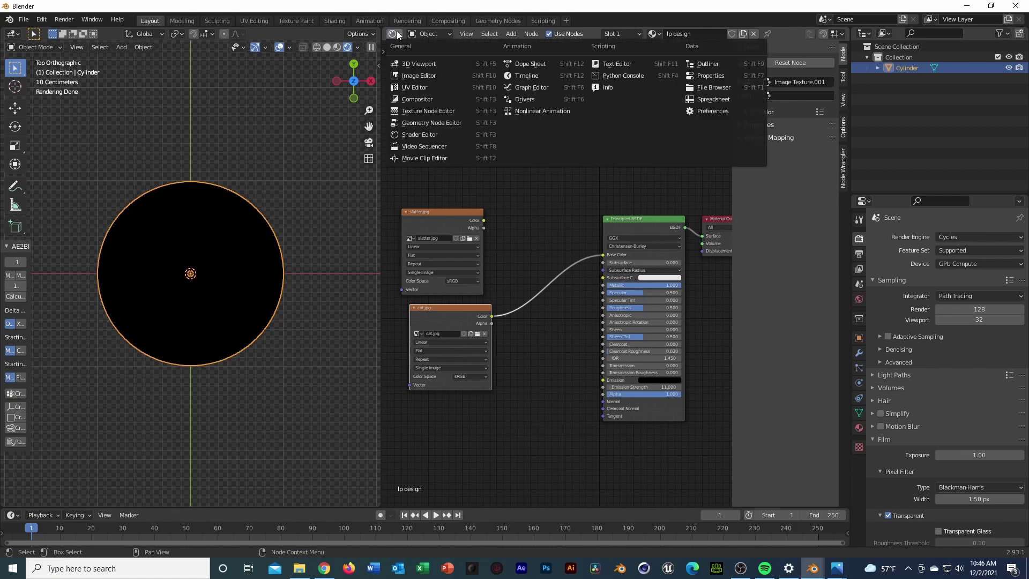
pyautogui.click(434, 134)
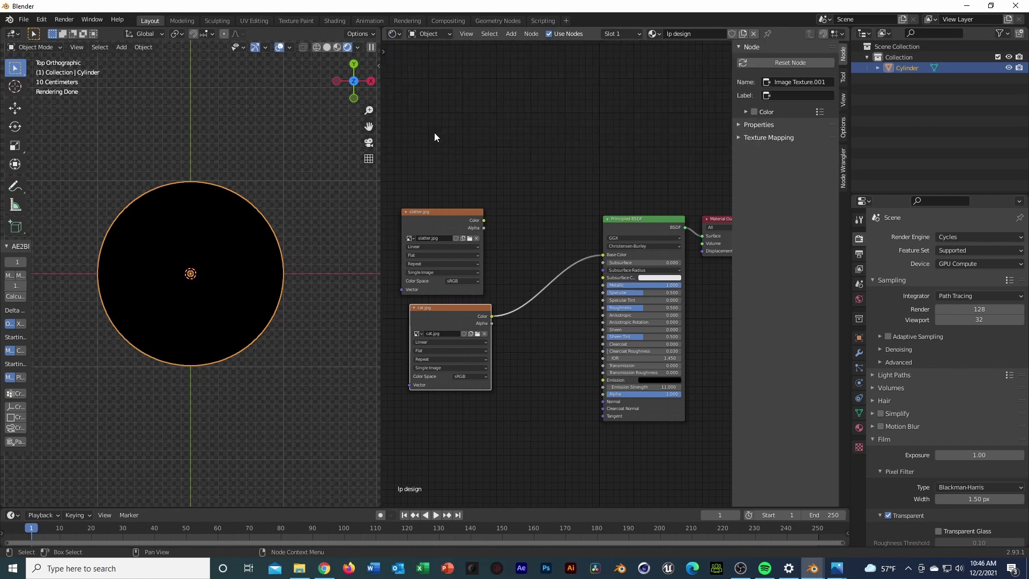
pyautogui.click(429, 34)
pyautogui.click(439, 51)
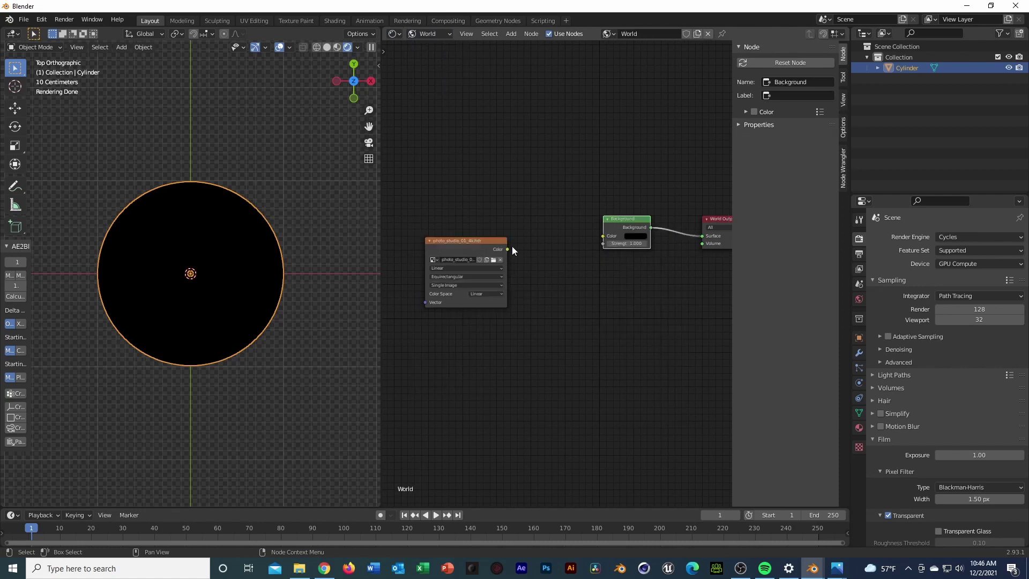
pyautogui.moveTo(507, 249); pyautogui.dragTo(604, 237)
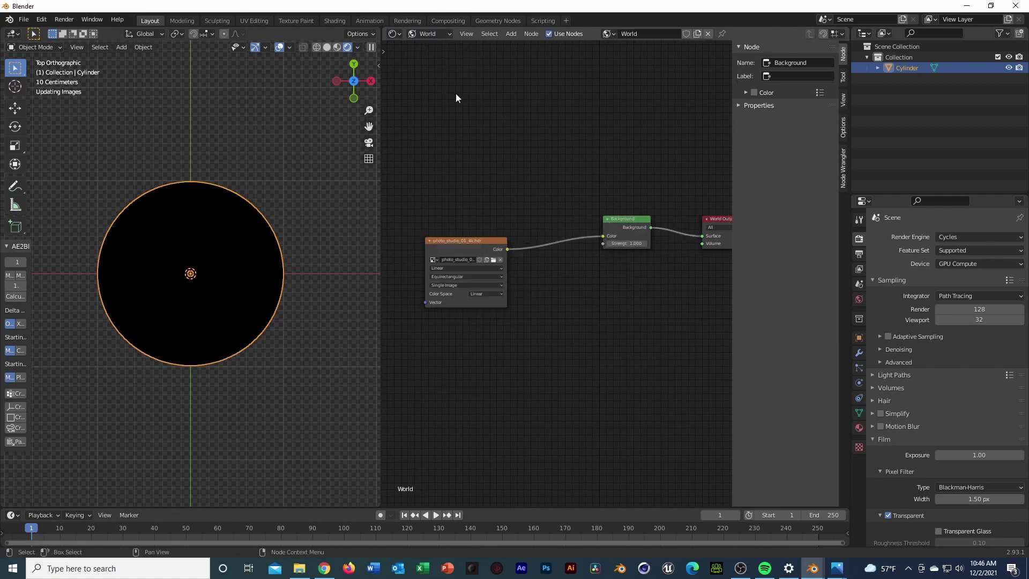
# - Return to Object shading, replace the node editor with a 3D Viewport, and view the whole cat-textured record from the top
pyautogui.click(445, 35)
pyautogui.click(442, 43)
pyautogui.click(391, 32)
pyautogui.click(423, 63)
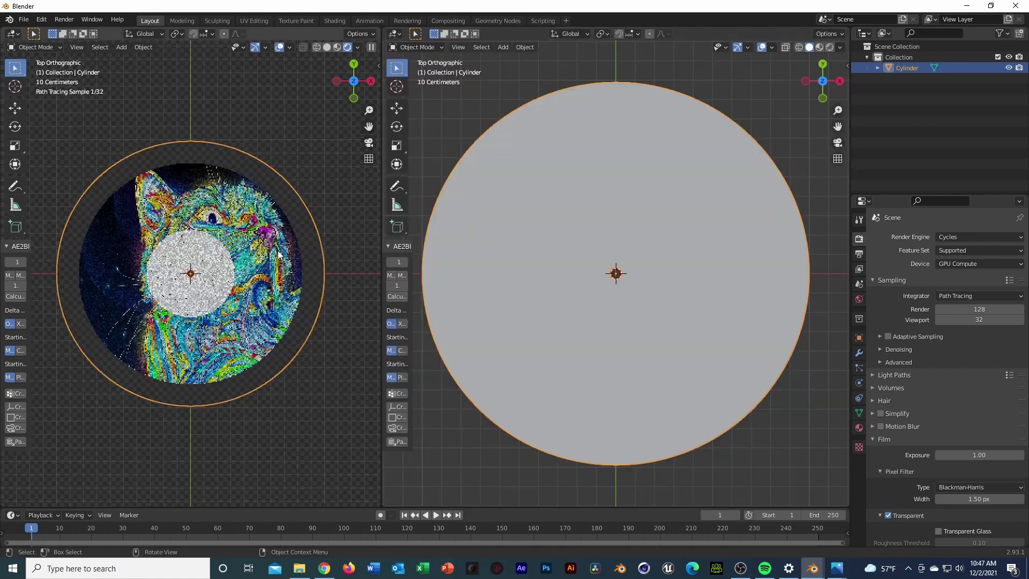
pyautogui.scroll(-3, 277, 252)
# - Reopen the lp design nodes in the Shader Editor and move the cat.jpg node above the slatter.jpg node
pyautogui.click(395, 34)
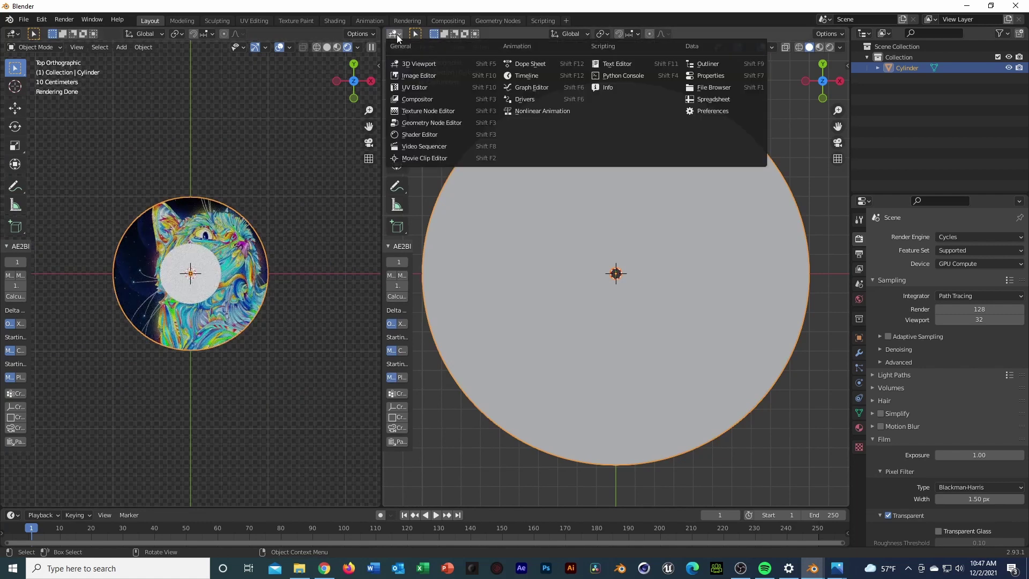
pyautogui.click(434, 135)
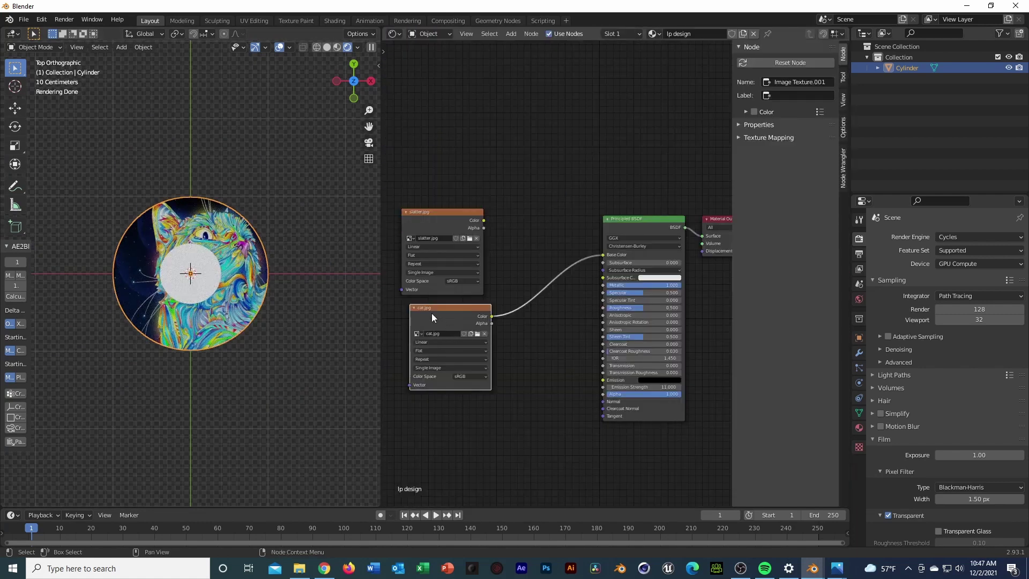
pyautogui.moveTo(431, 313); pyautogui.dragTo(413, 92)
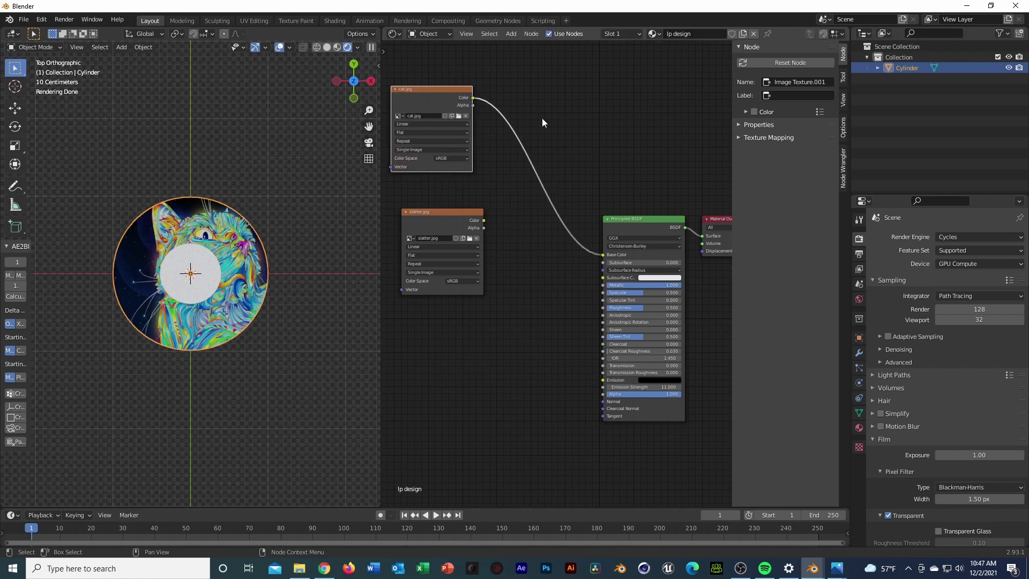
# - Abandon the node search, replace the Shader Editor with a 3D Viewport, and deselect the record
pyautogui.hotkey('shift', 'a')
pyautogui.click(547, 117)
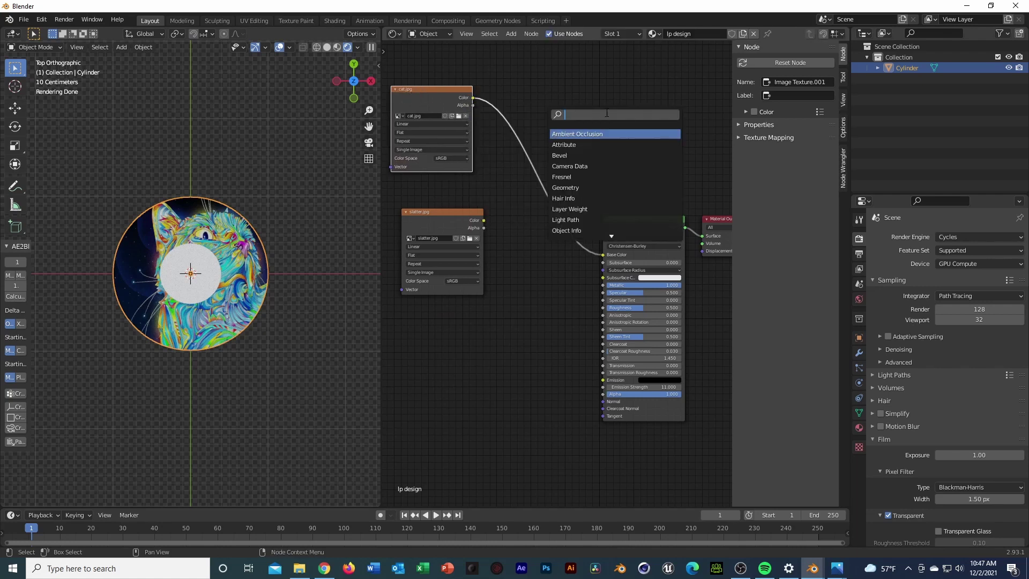
pyautogui.click(395, 33)
pyautogui.click(412, 64)
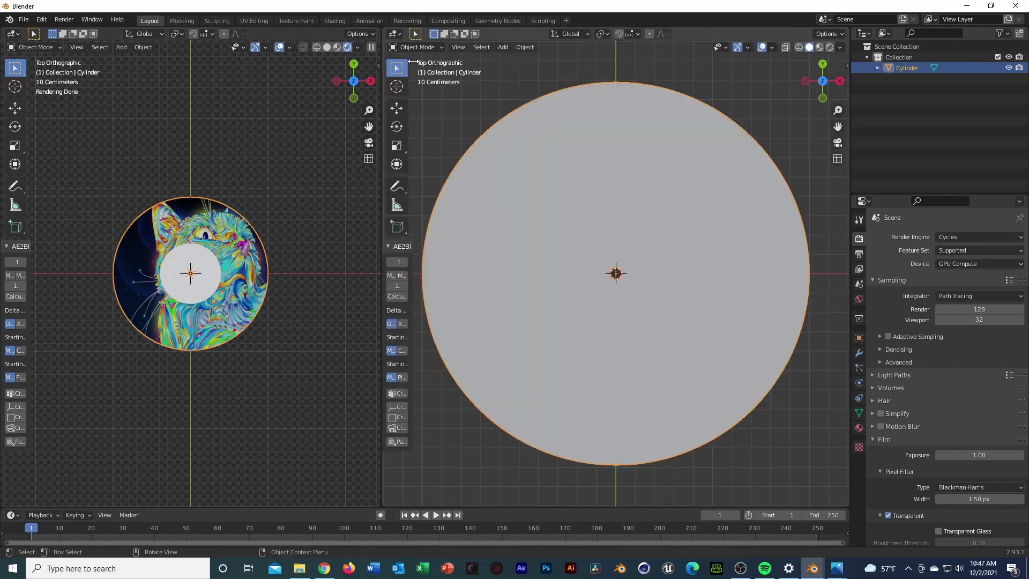
pyautogui.scroll(-1, 601, 223)
pyautogui.click(779, 227)
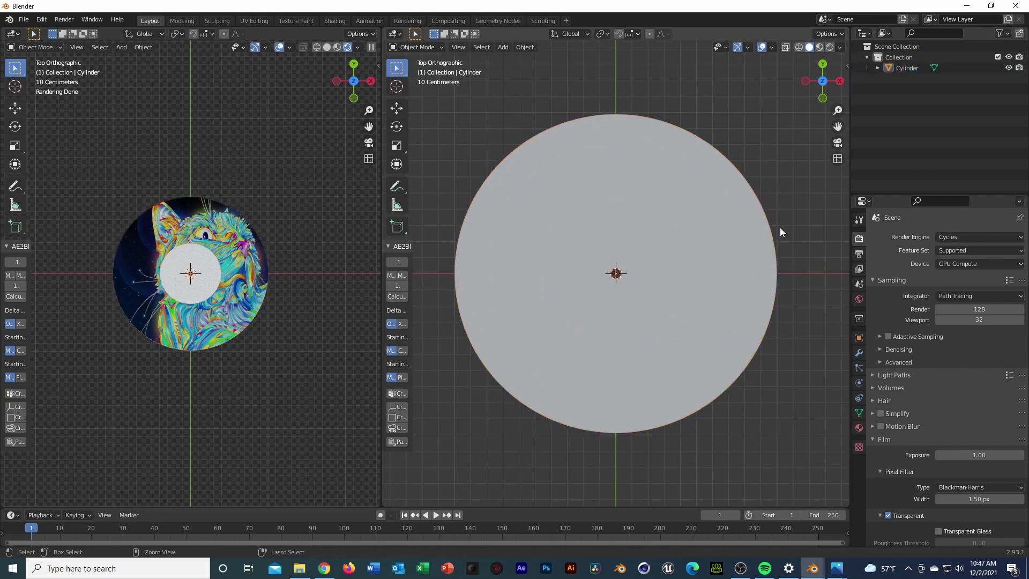
# - Save the project as tutorial.blend in the LP Design Tutorial folder
pyautogui.hotkey('ctrl', 's')
pyautogui.click(358, 478)
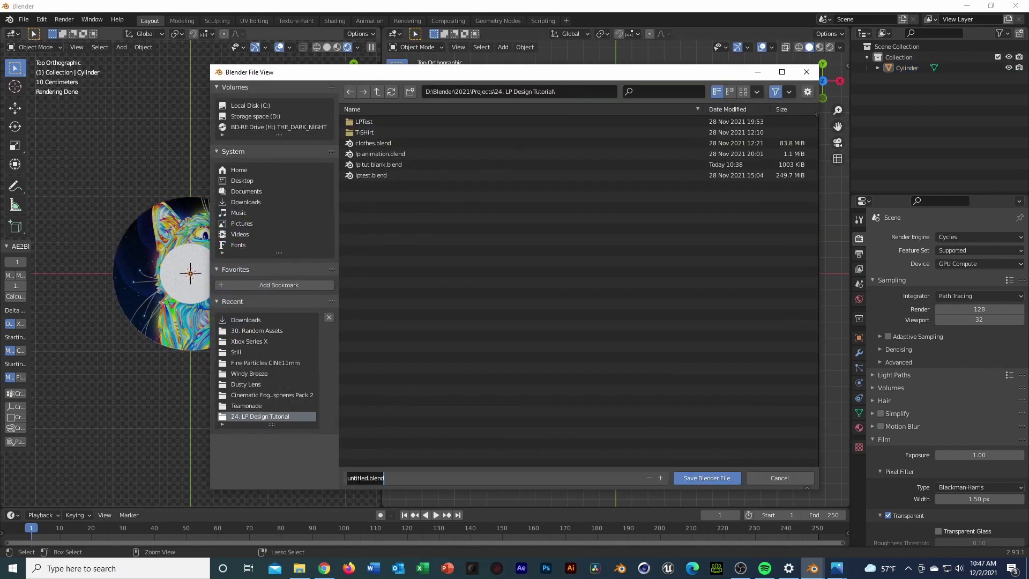
pyautogui.write('tutorial')
pyautogui.press('Return')
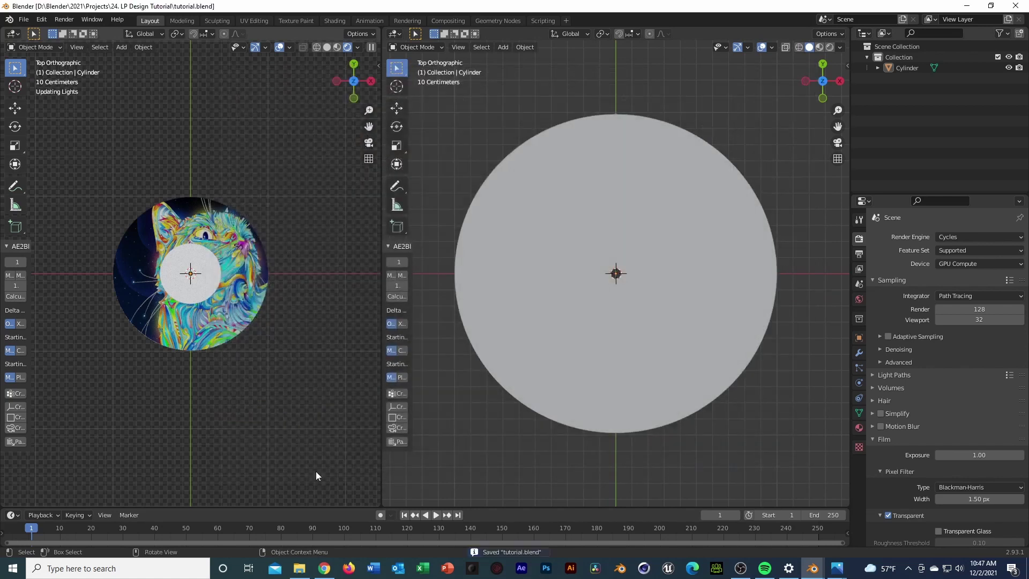
# - Select the record and reset its X rotation to 0° so it lies flat
pyautogui.moveTo(652, 329); pyautogui.dragTo(668, 250, button='middle')
pyautogui.click(667, 304)
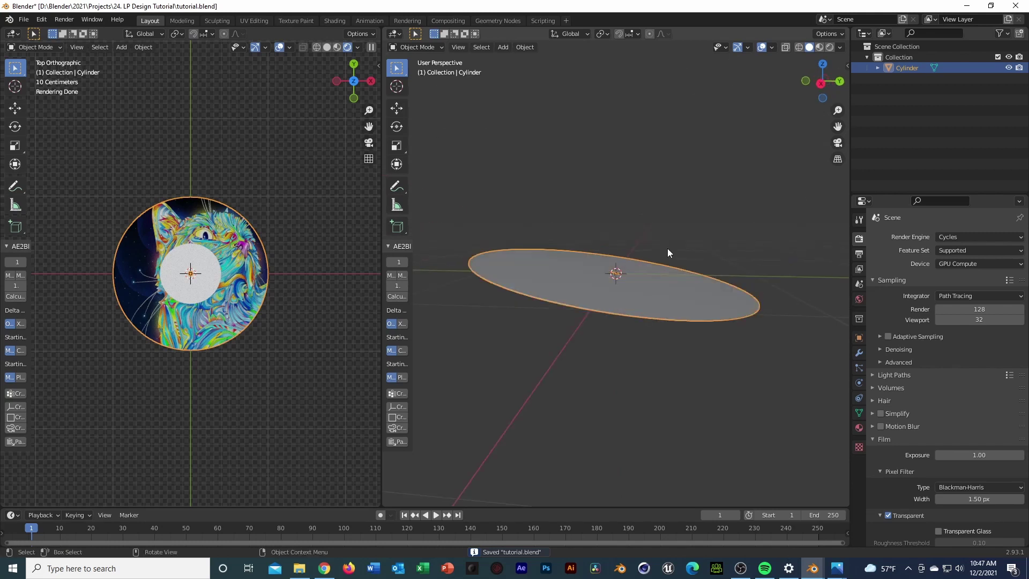
pyautogui.click(859, 339)
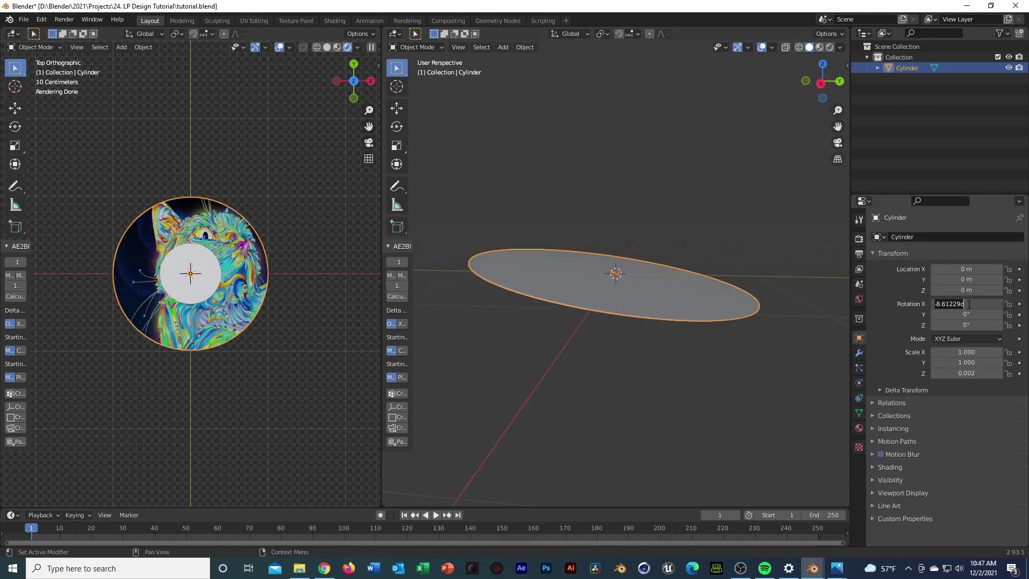
pyautogui.moveTo(965, 304); pyautogui.dragTo(967, 304)
pyautogui.moveTo(570, 324); pyautogui.dragTo(613, 340, button='middle')
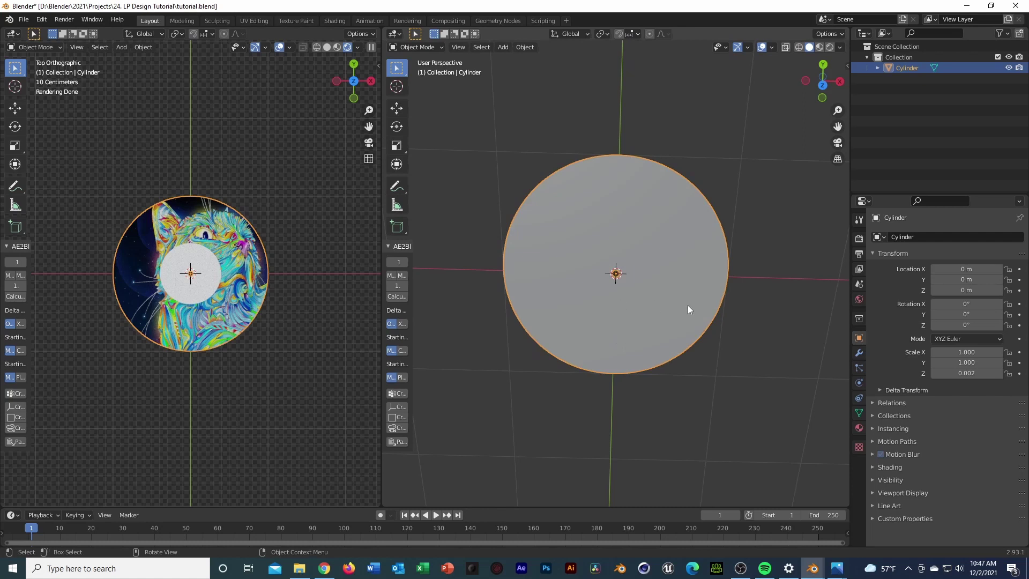
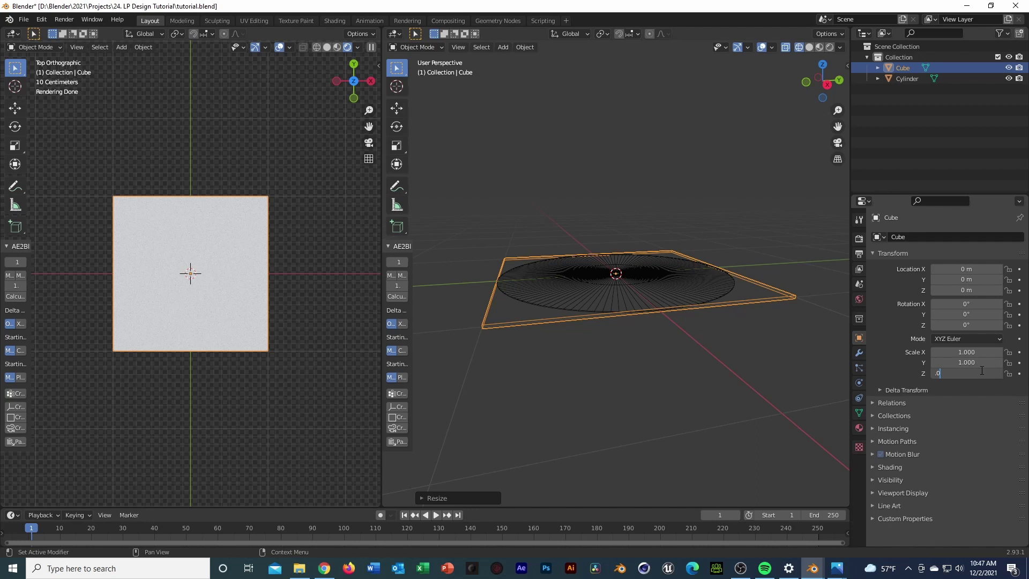
# - Try Z scales of 0.001 and 0.01 on the cube surrounding the record
pyautogui.press('Return')
pyautogui.scroll(3, 560, 351)
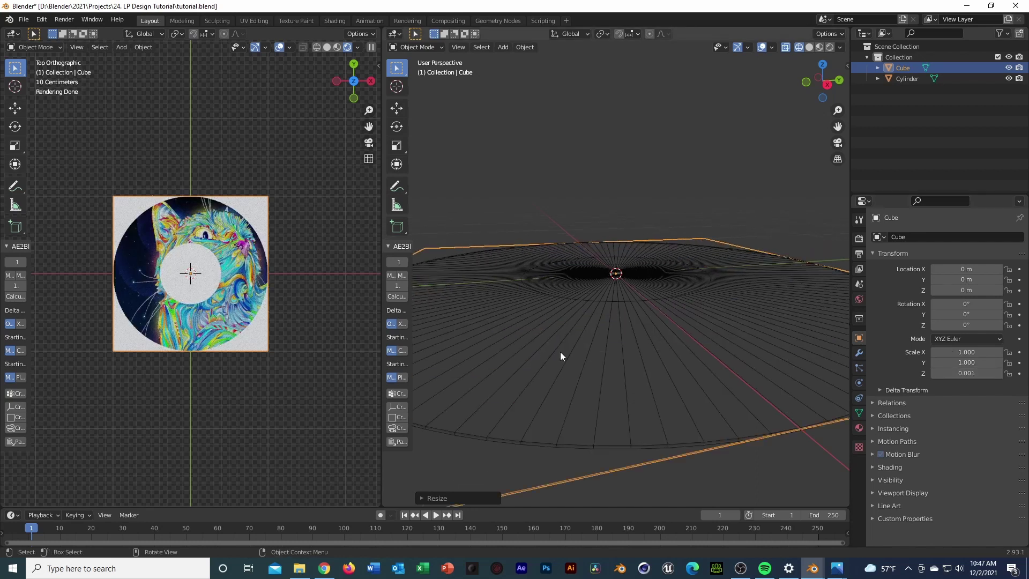
pyautogui.moveTo(561, 352); pyautogui.dragTo(595, 355, button='middle')
pyautogui.click(962, 373)
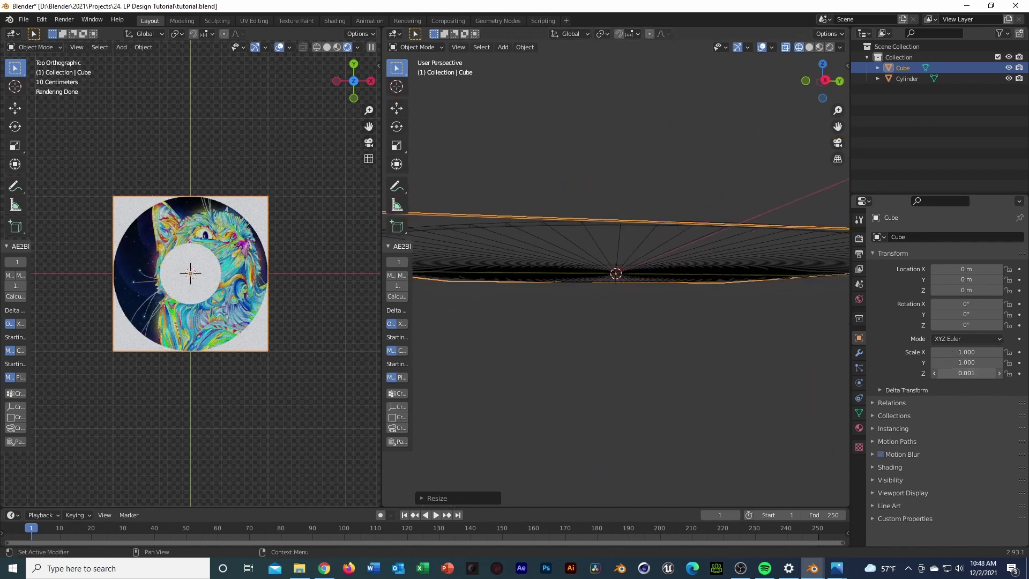
pyautogui.write('.01')
pyautogui.press('Return')
# - Try a Z scale of 0.005 on the cube and compare its thickness with the record's
pyautogui.click(971, 373)
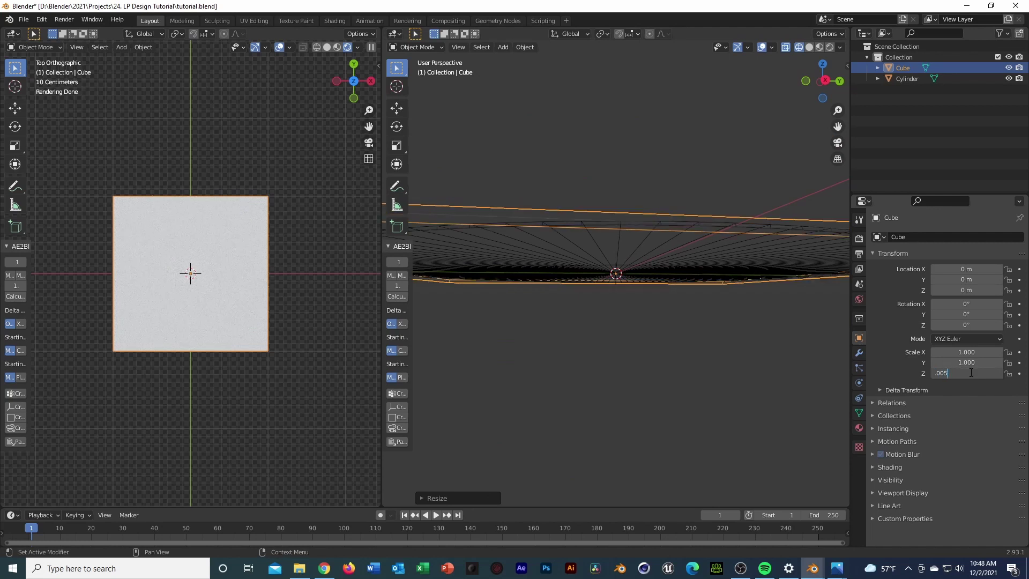
pyautogui.write('.005')
pyautogui.press('Return')
pyautogui.moveTo(836, 346); pyautogui.dragTo(789, 348, button='middle')
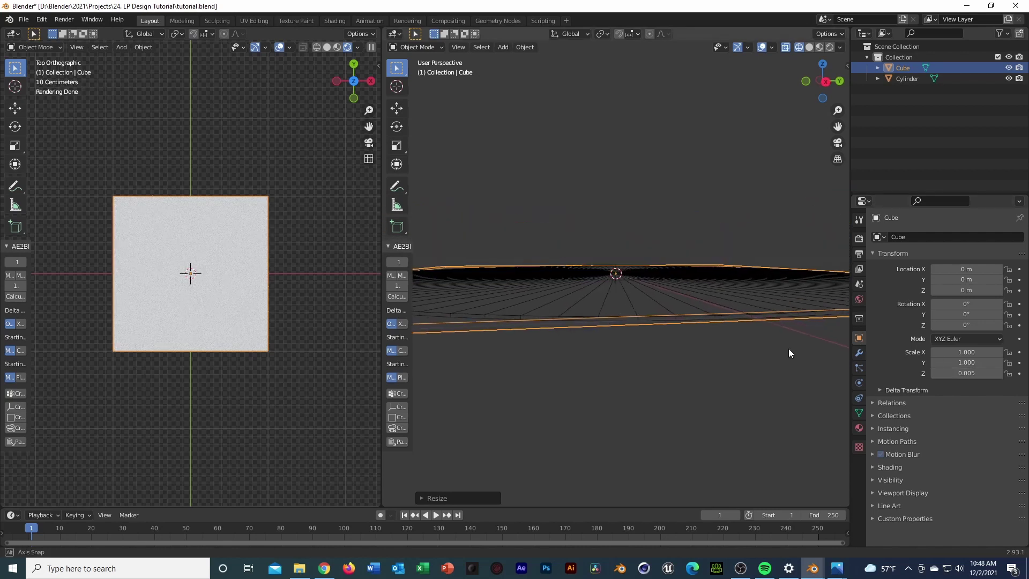
pyautogui.click(706, 268)
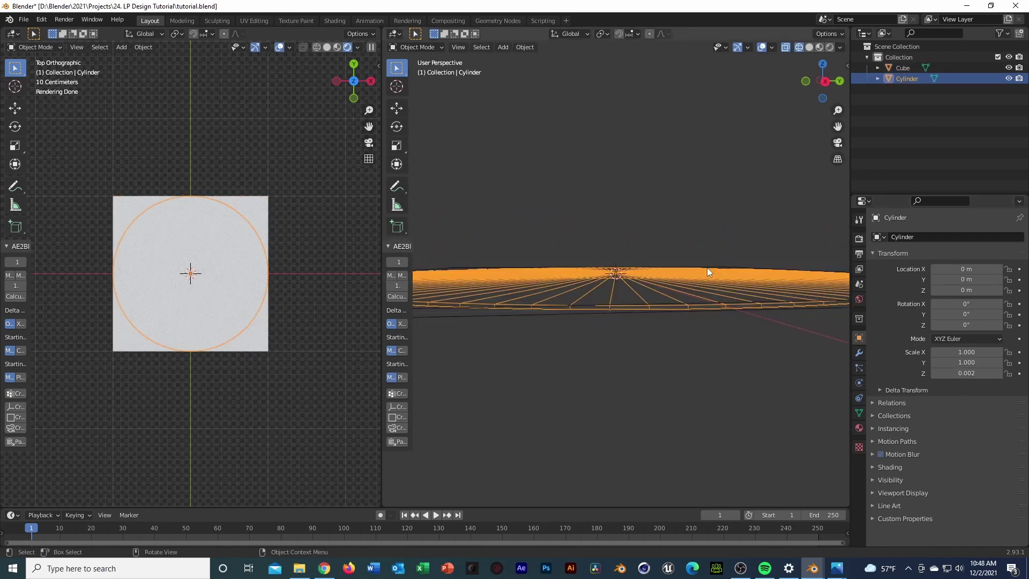
# - Select the cube again and set its Z scale to 0.0036
pyautogui.click(782, 309)
pyautogui.click(973, 374)
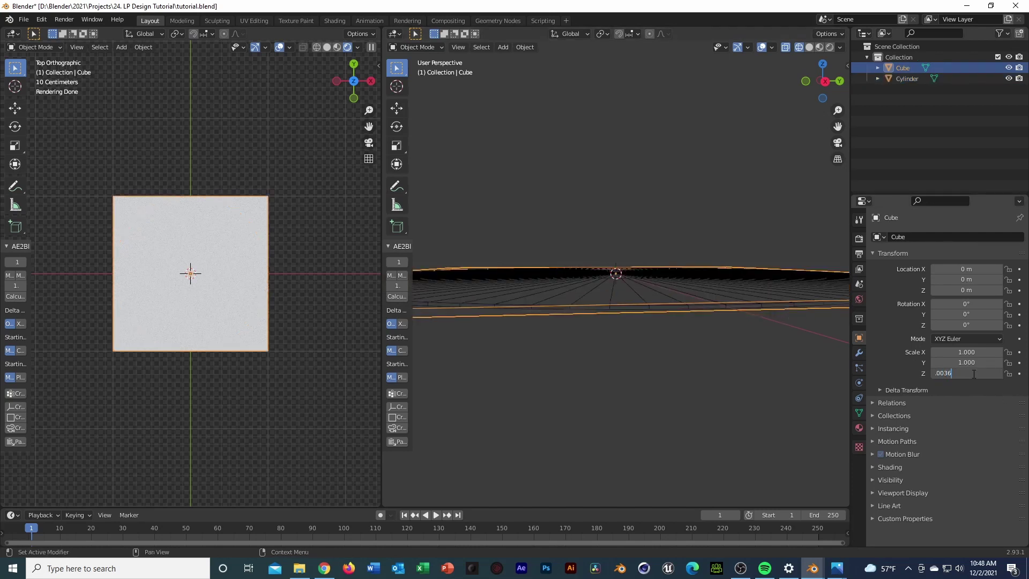
pyautogui.press('Return')
pyautogui.moveTo(690, 423); pyautogui.dragTo(683, 395, button='middle')
pyautogui.scroll(-4, 684, 375)
pyautogui.click(686, 376)
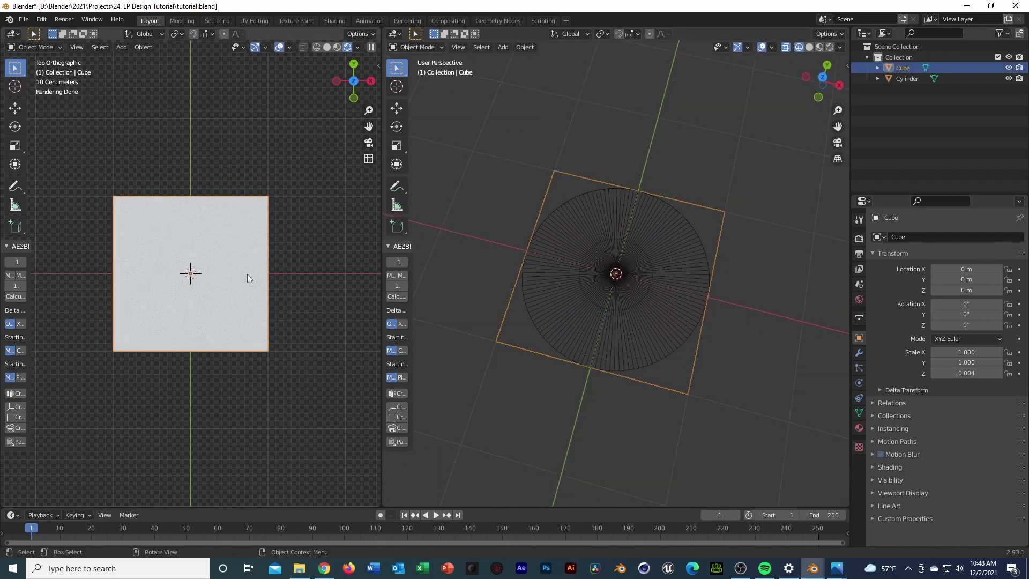
# - Enter Edit Mode on the cube and try to bevel its edges
pyautogui.moveTo(247, 275); pyautogui.dragTo(281, 227, button='middle')
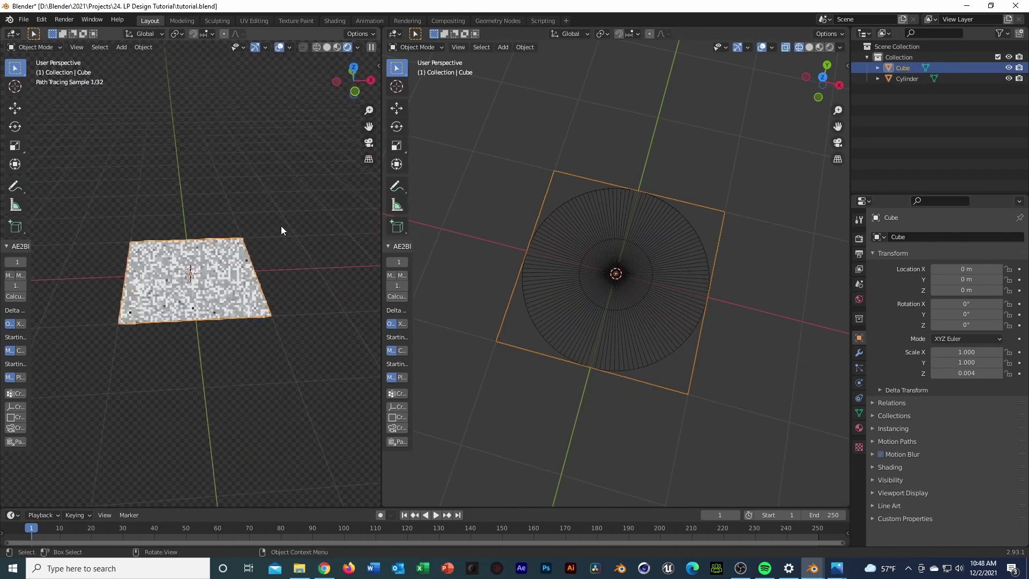
pyautogui.press('KP_7')
pyautogui.scroll(4, 280, 226)
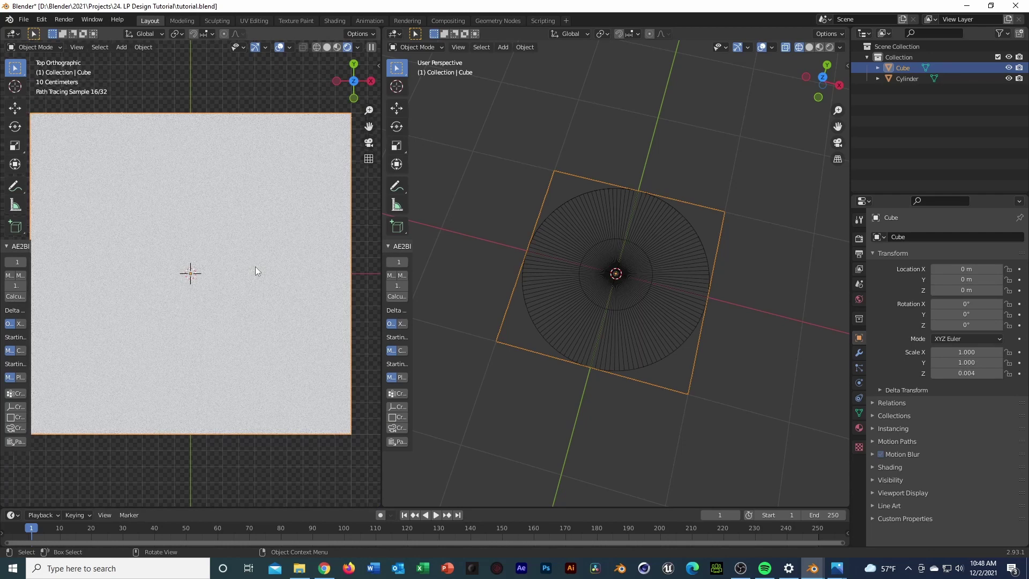
pyautogui.press('Tab')
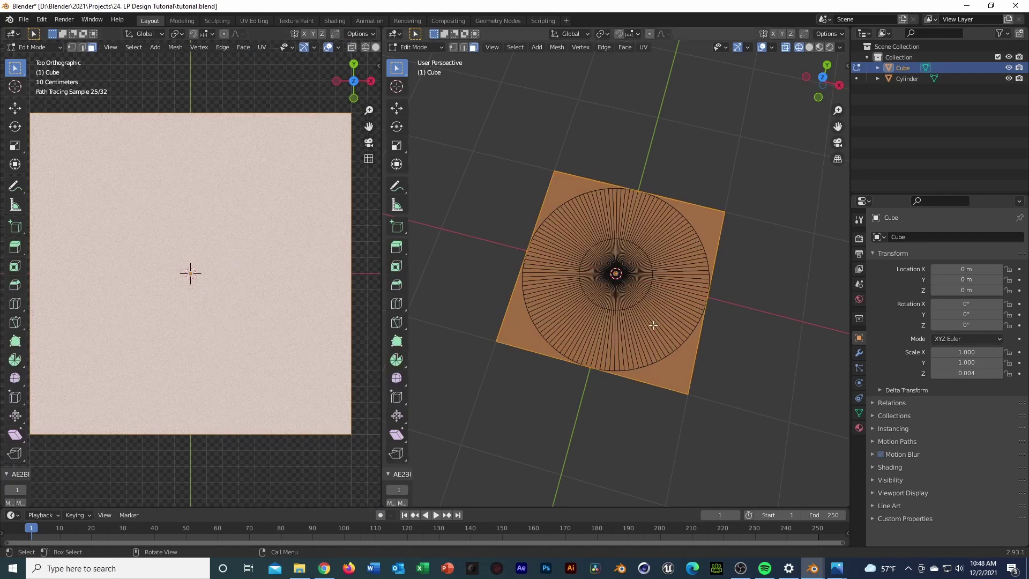
pyautogui.hotkey('ctrl', 'b')
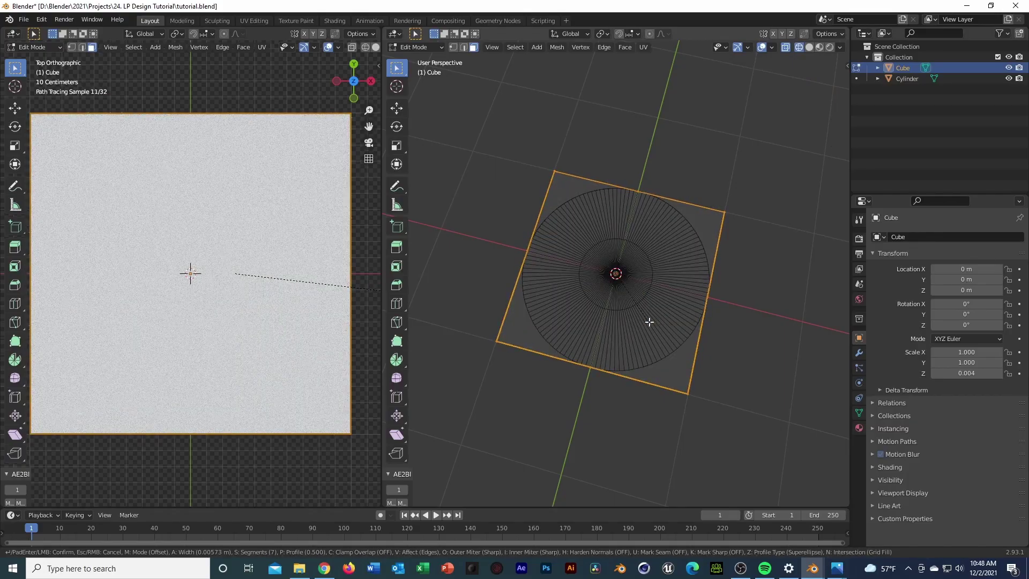
pyautogui.rightClick(648, 321)
# - Delete the narrow side face at the cube's positive X end to open the sleeve, and return to Object Mode in solid shading
pyautogui.moveTo(648, 321); pyautogui.dragTo(761, 310, button='middle')
pyautogui.moveTo(225, 225); pyautogui.dragTo(295, 243, button='middle')
pyautogui.click(254, 220)
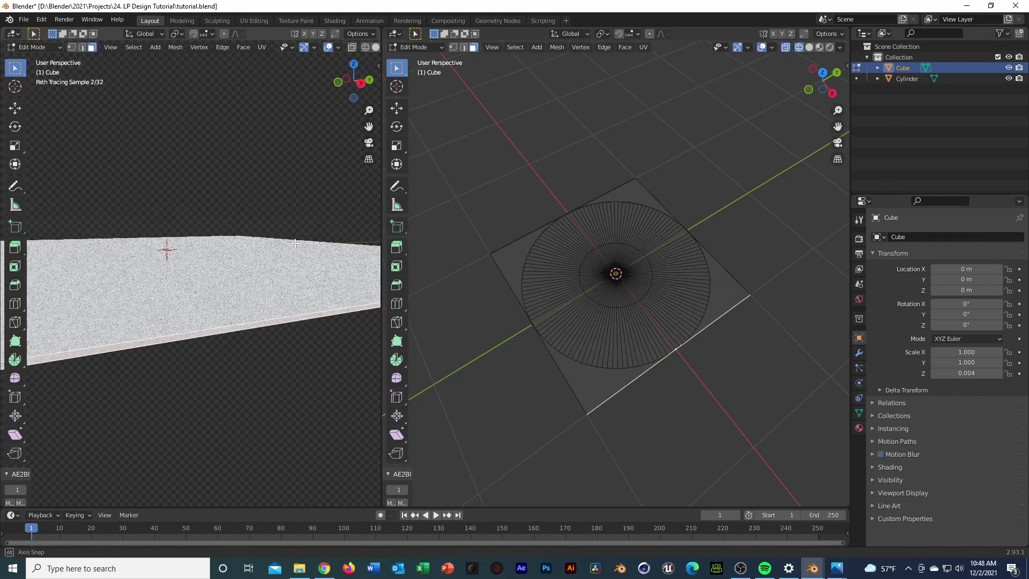
pyautogui.press('x')
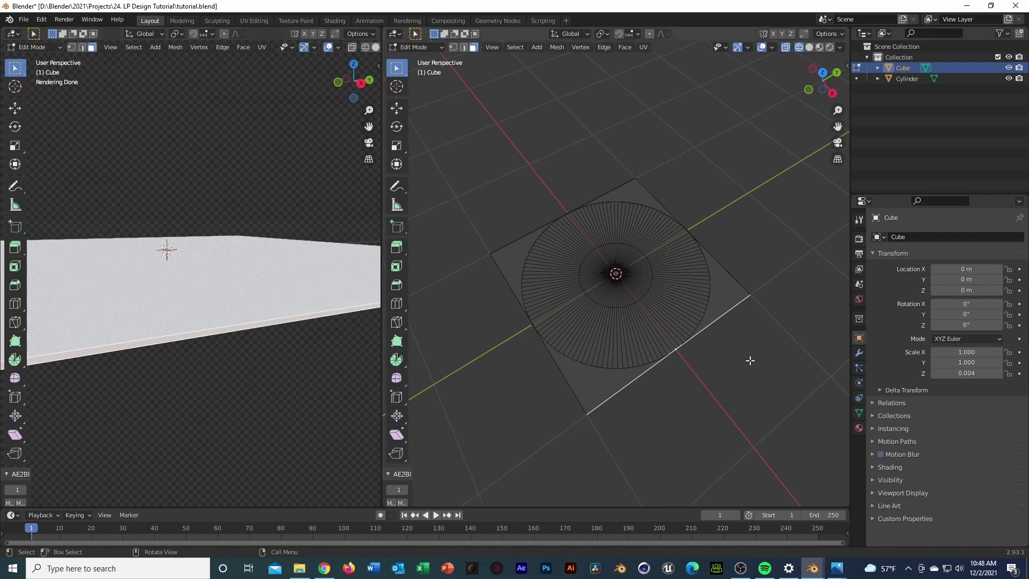
pyautogui.press('`')
pyautogui.moveTo(750, 360)
pyautogui.mouseDown(button='middle')
pyautogui.moveTo(719, 235)
pyautogui.moveTo(791, 81)
pyautogui.mouseUp(button='middle')
pyautogui.hotkey('shift', 'z')
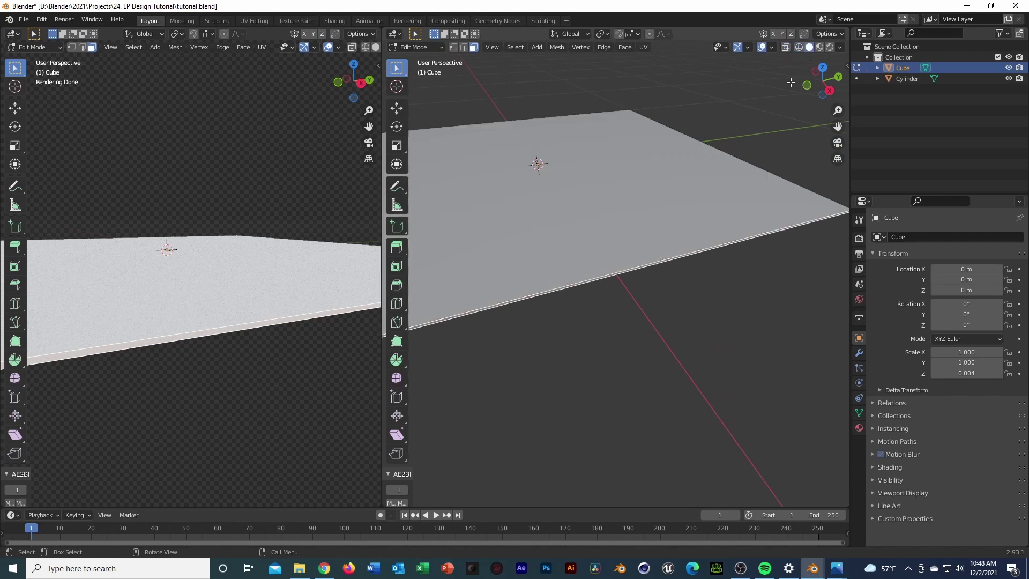
pyautogui.rightClick(702, 310)
pyautogui.click(701, 310)
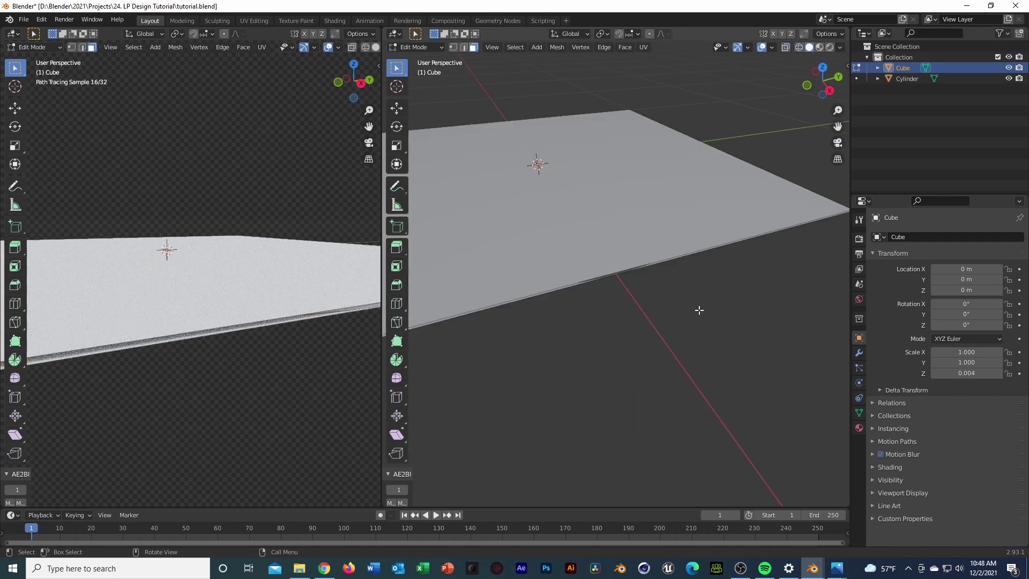
pyautogui.moveTo(643, 305); pyautogui.dragTo(616, 269, button='middle')
pyautogui.press('Tab')
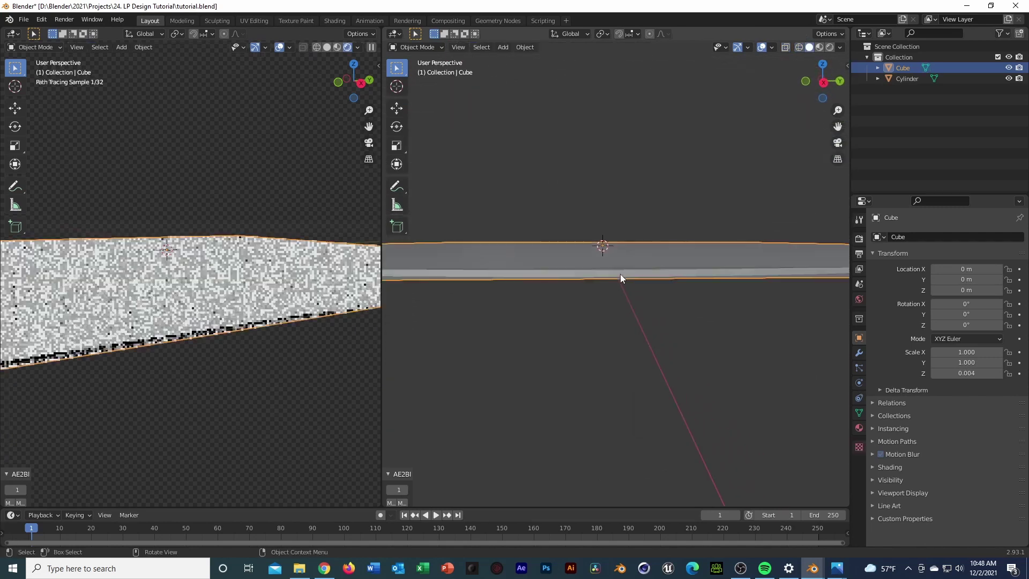
# - Try sliding the record about 0.22 m along X through the sleeve's open side in the top view
pyautogui.press('`')
pyautogui.click(799, 181)
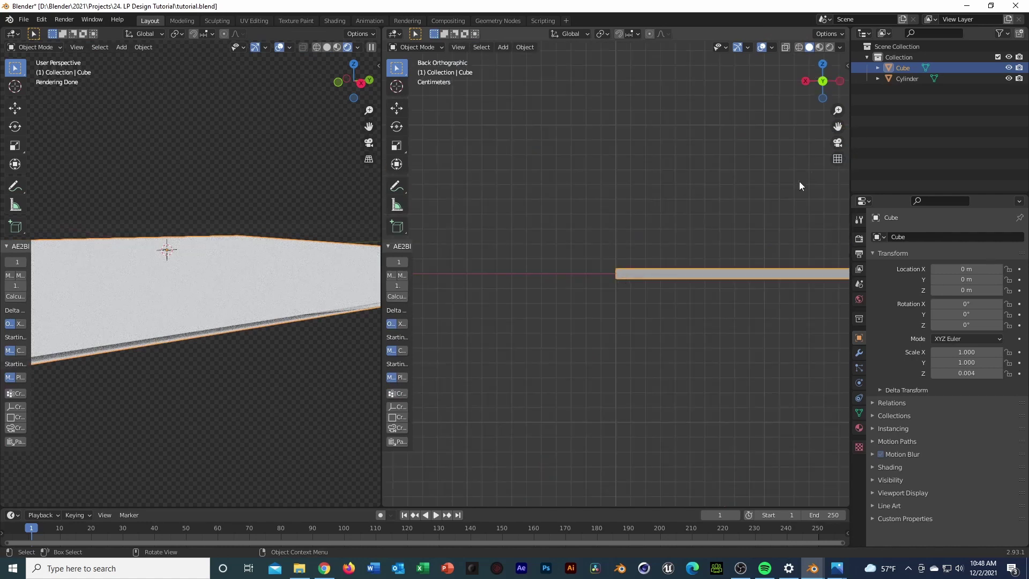
pyautogui.press('`')
pyautogui.click(740, 243)
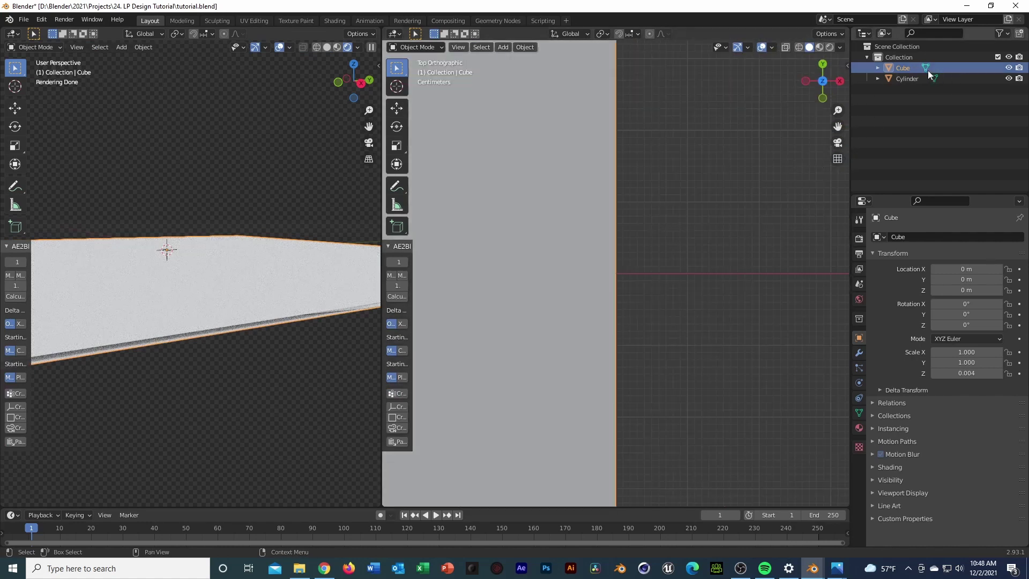
pyautogui.click(911, 78)
pyautogui.press('g')
pyautogui.press('x')
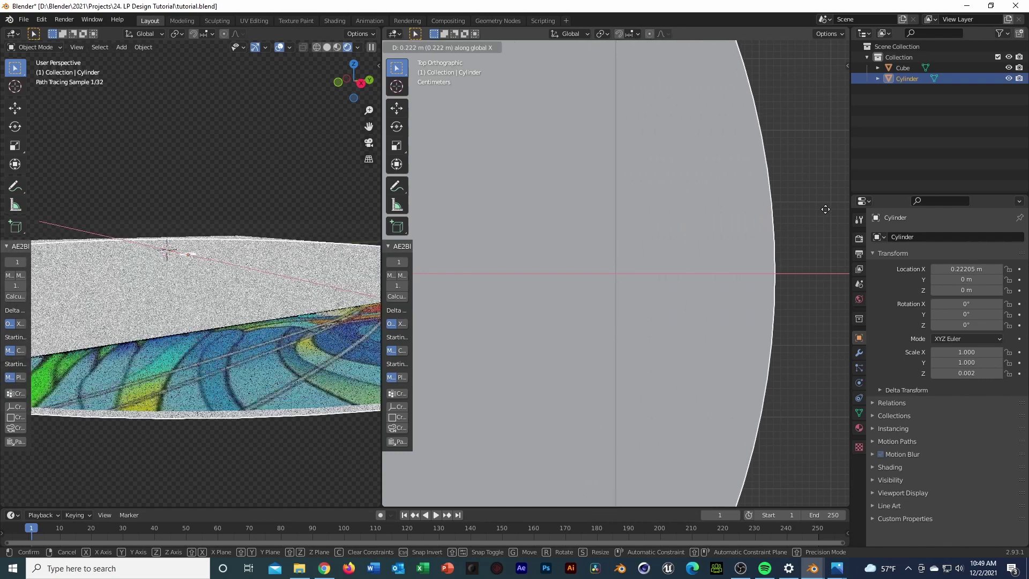
pyautogui.press('Escape')
# - Select the cube, open the Shader Editor beside the rendered top view, and create a material named LPSleeve Up
pyautogui.scroll(-5, 257, 281)
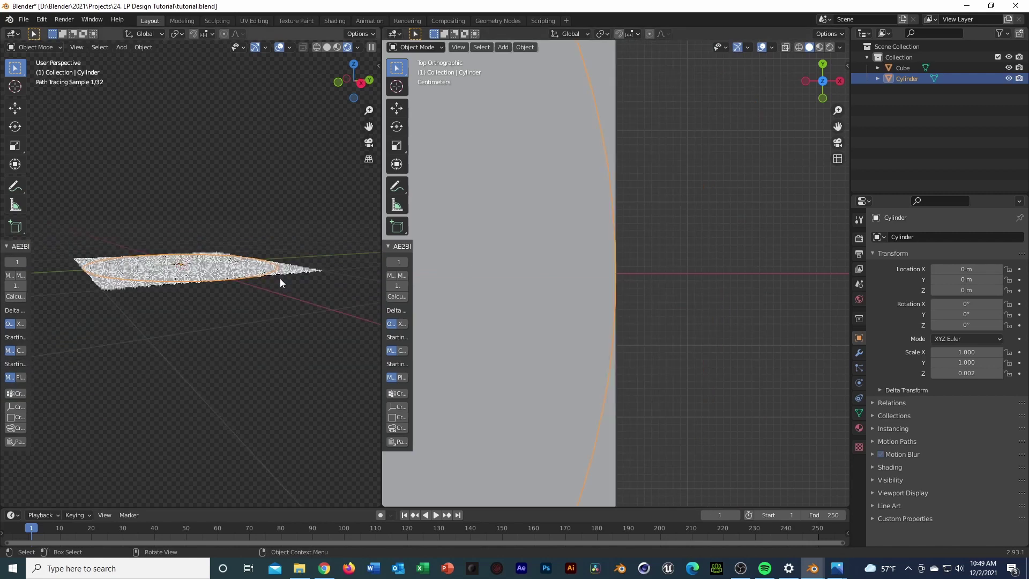
pyautogui.moveTo(313, 259); pyautogui.dragTo(259, 339, button='middle')
pyautogui.click(259, 339)
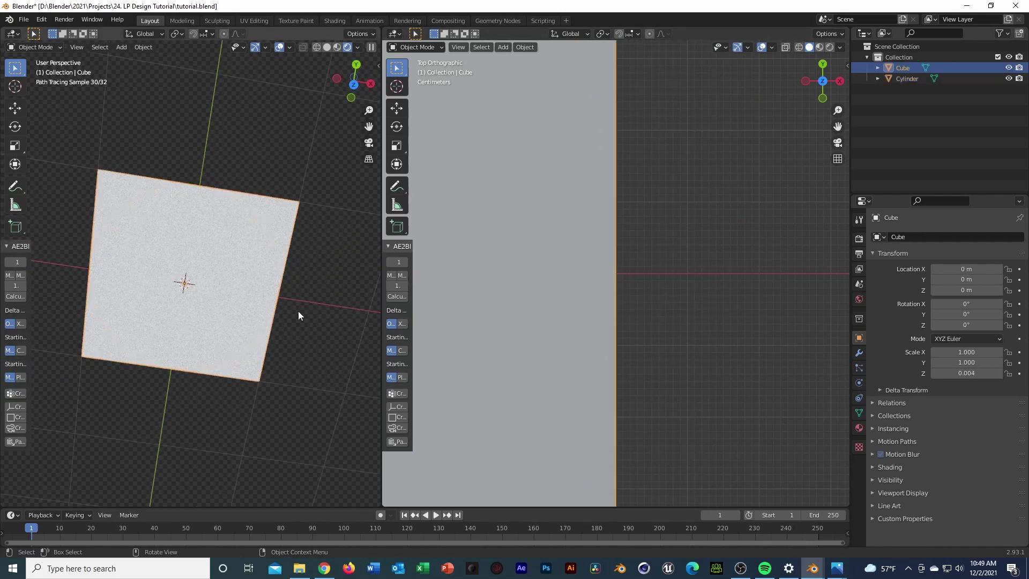
pyautogui.press('KP_7')
pyautogui.scroll(2, 226, 304)
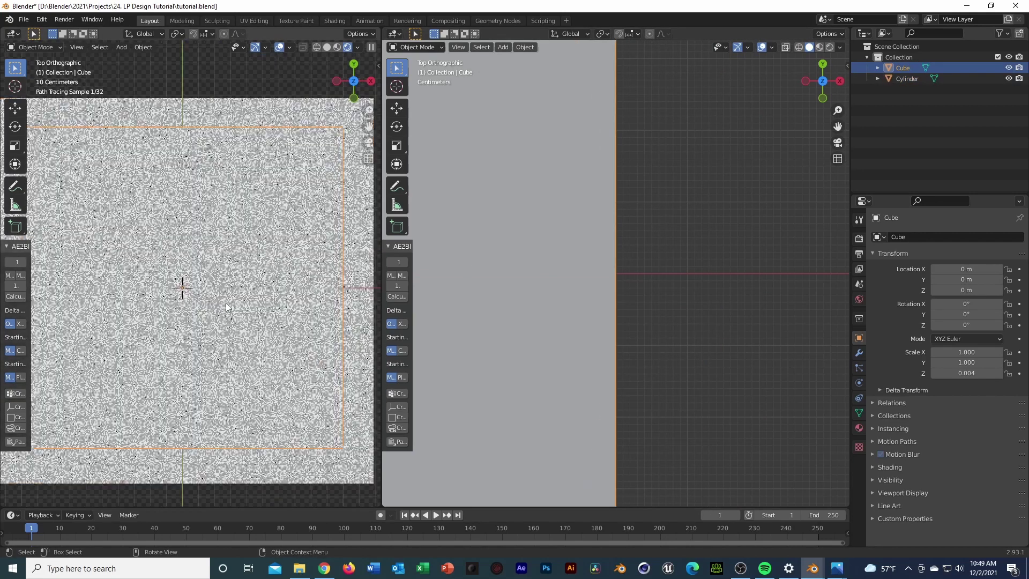
pyautogui.scroll(-3, 227, 305)
pyautogui.click(395, 34)
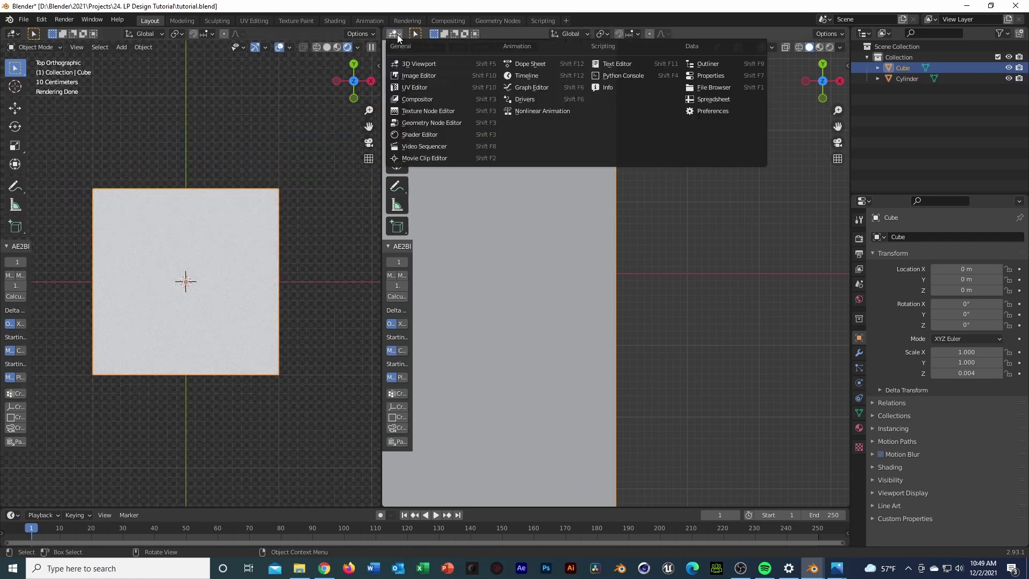
pyautogui.click(439, 134)
pyautogui.click(637, 33)
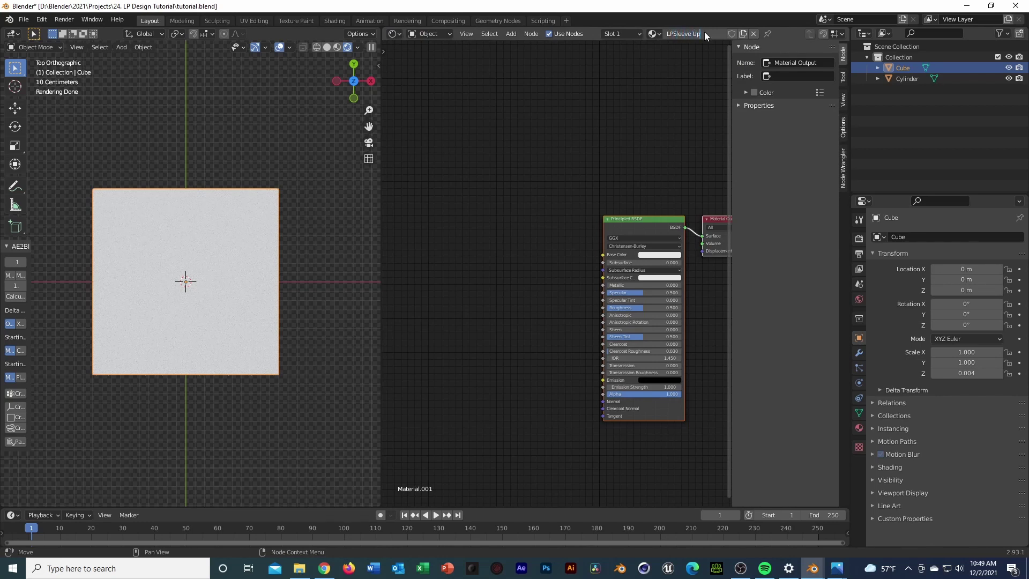
pyautogui.press('Return')
# - Try bringing the cat image from the project folder into the sleeve material, and delete its node
pyautogui.click(299, 567)
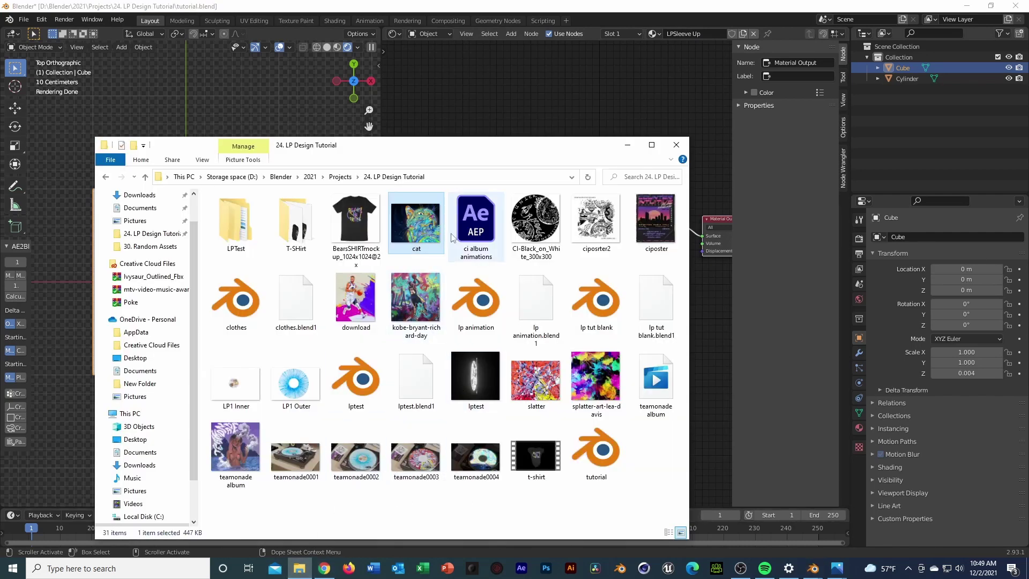
pyautogui.moveTo(422, 236)
pyautogui.mouseDown()
pyautogui.moveTo(462, 65)
pyautogui.moveTo(446, 269)
pyautogui.moveTo(429, 233)
pyautogui.mouseUp()
pyautogui.click(459, 105)
pyautogui.press('x')
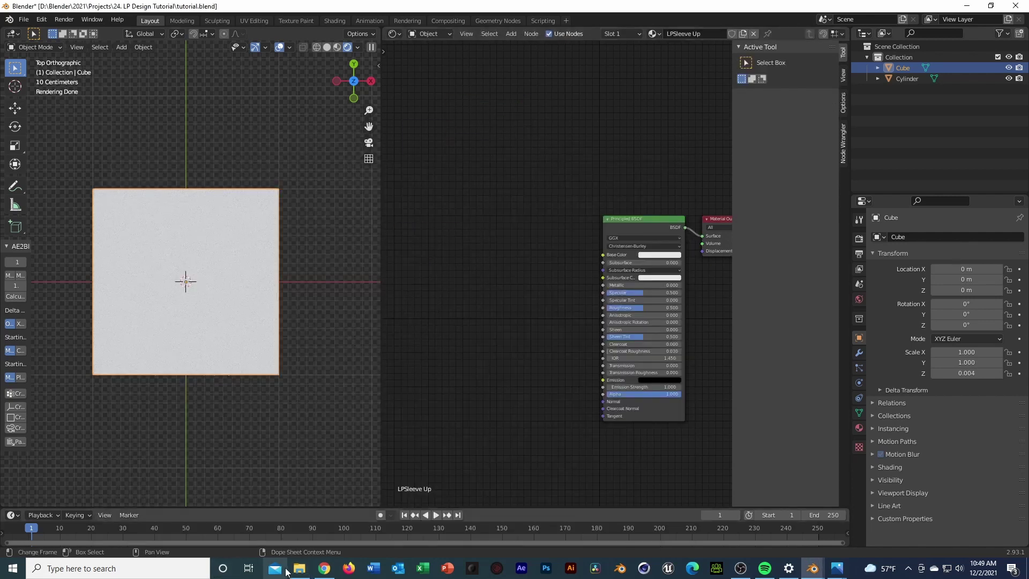
# - Add the kobe-bryant-richard-day image from the project folder to the material and connect its Color to the Base Color
pyautogui.click(299, 568)
pyautogui.click(356, 300)
pyautogui.click(415, 300)
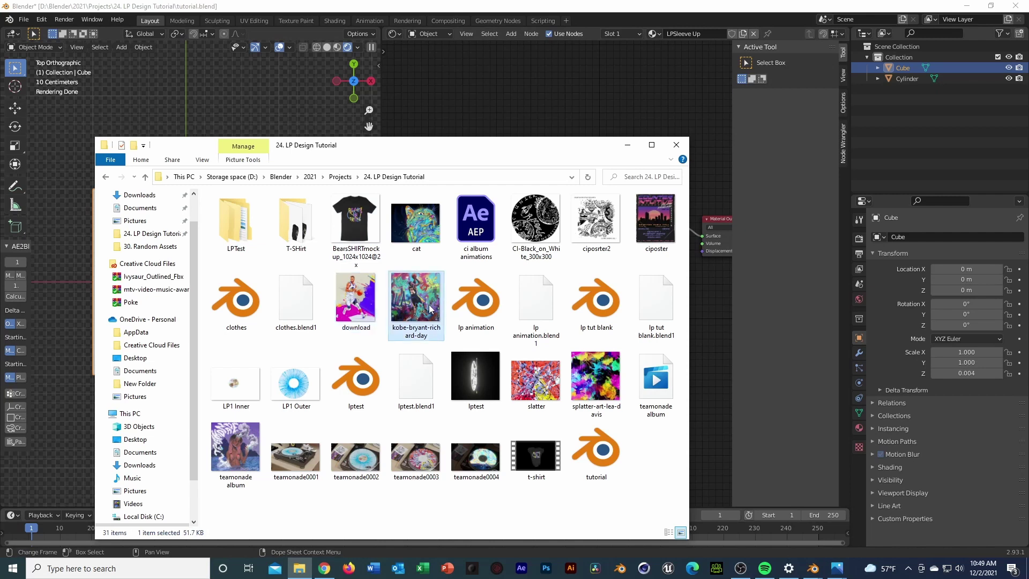
pyautogui.moveTo(416, 300); pyautogui.dragTo(602, 254)
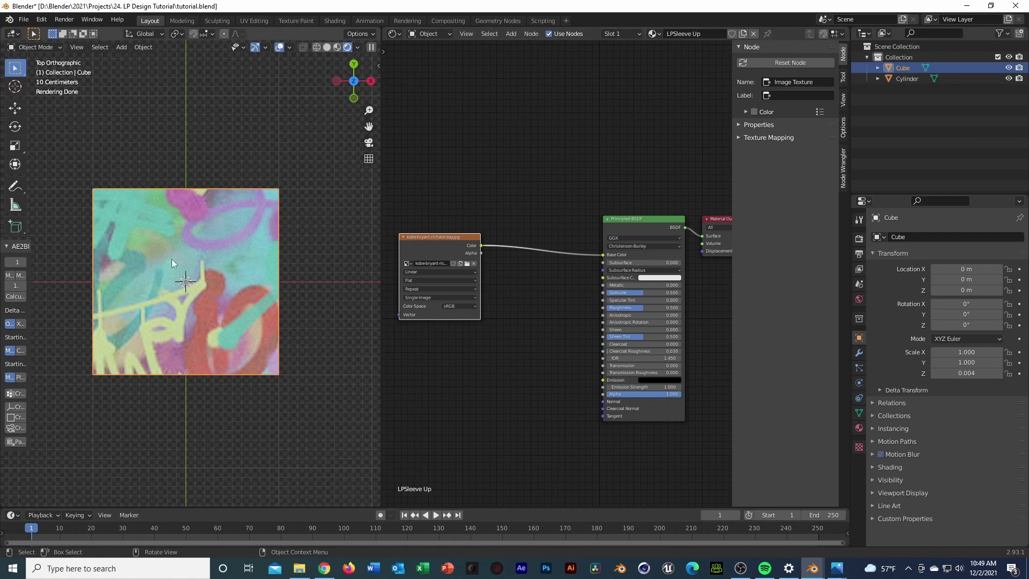
# - Enter Edit Mode on the sleeve cube with face selection and switch the Shader Editor area to the UV Editor
pyautogui.click(203, 287)
pyautogui.click(259, 313)
pyautogui.press('Tab')
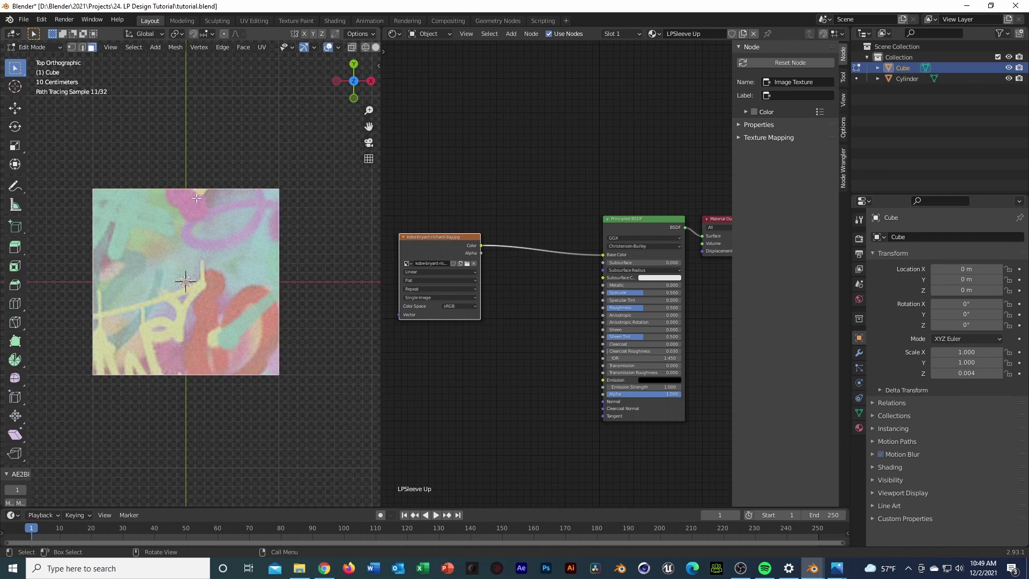
pyautogui.click(93, 46)
pyautogui.click(395, 35)
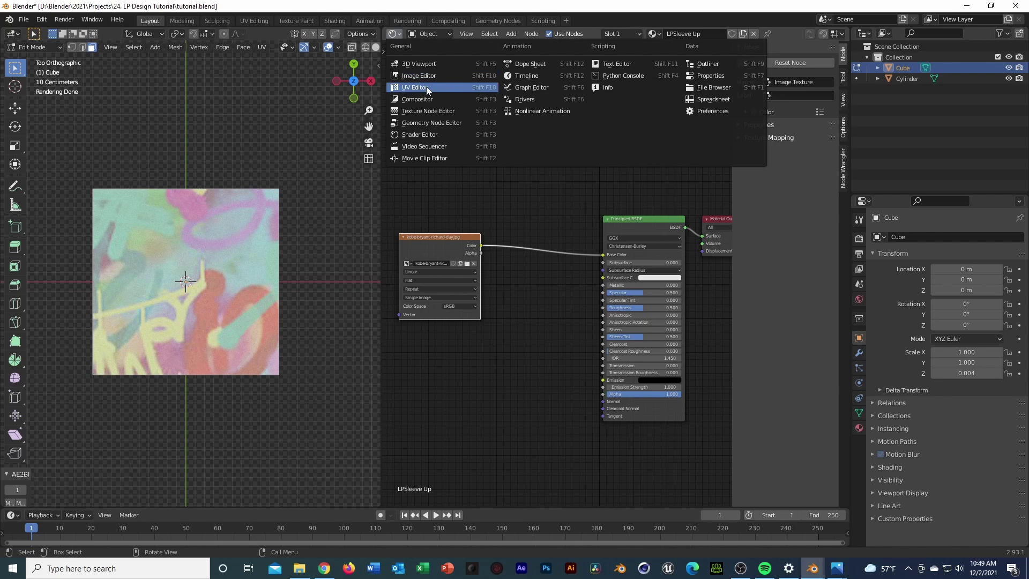
pyautogui.click(425, 86)
pyautogui.scroll(2, 550, 242)
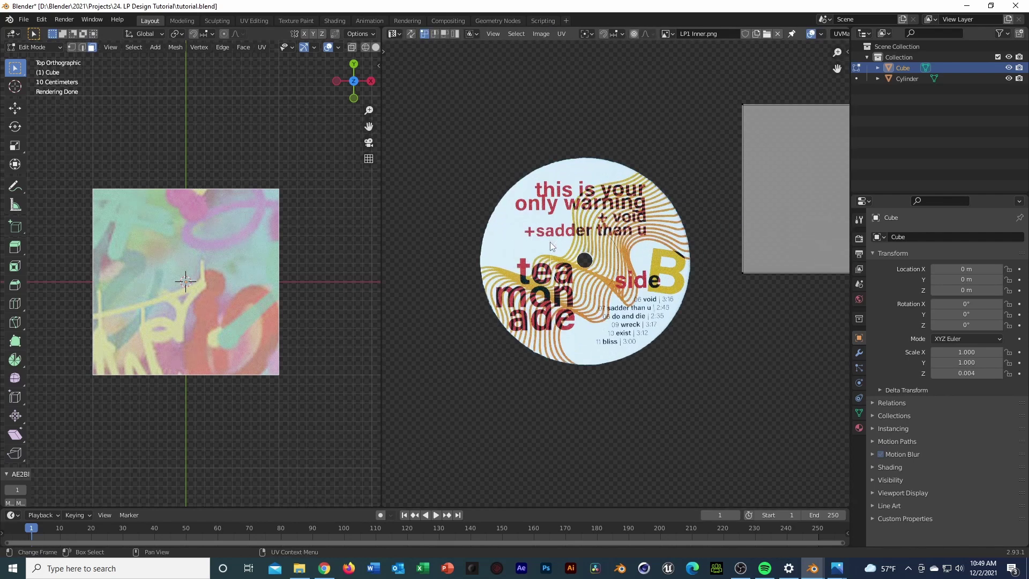
# - Display the kobe-bryant-richard-day.jpg image behind the sleeve's UVs
pyautogui.click(668, 34)
pyautogui.click(670, 34)
pyautogui.click(669, 34)
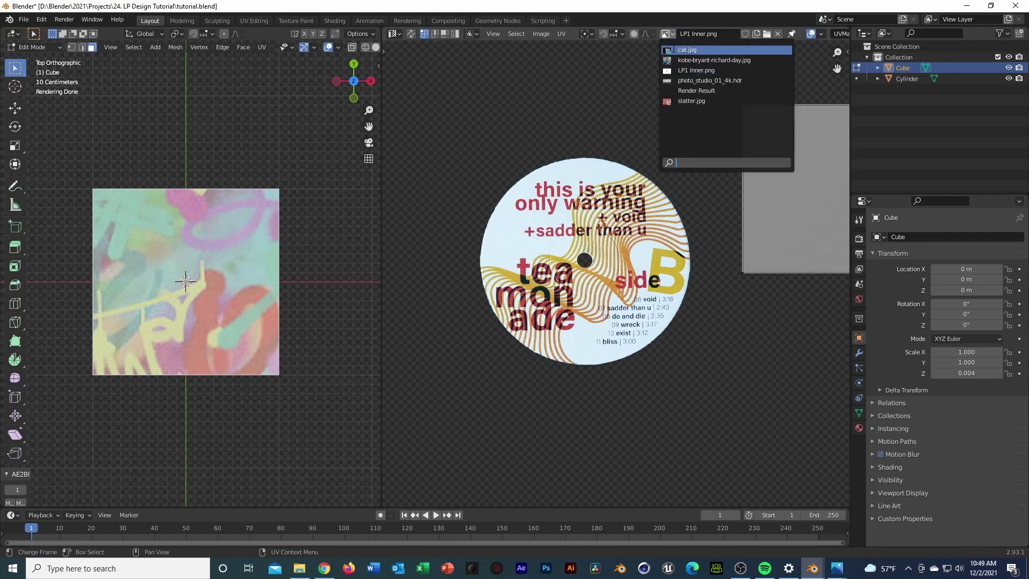
pyautogui.click(681, 60)
pyautogui.scroll(8, 624, 220)
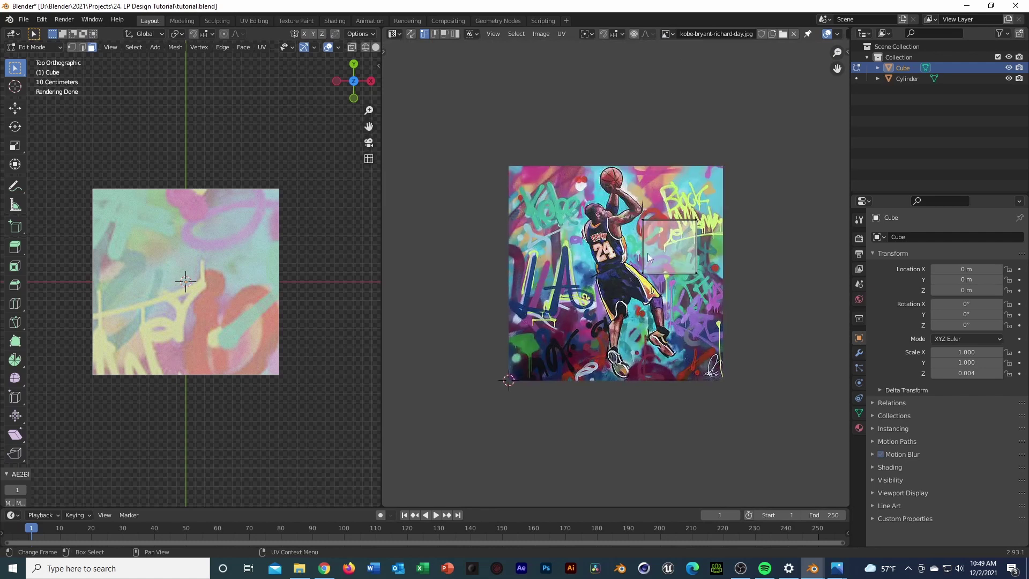
# - Move the top face's UV island along X onto the artwork, enlarge it about 2.2 times or more, and shift it along Y
pyautogui.scroll(-3, 675, 266)
pyautogui.press('g')
pyautogui.press('x')
pyautogui.press('Return')
pyautogui.press('s')
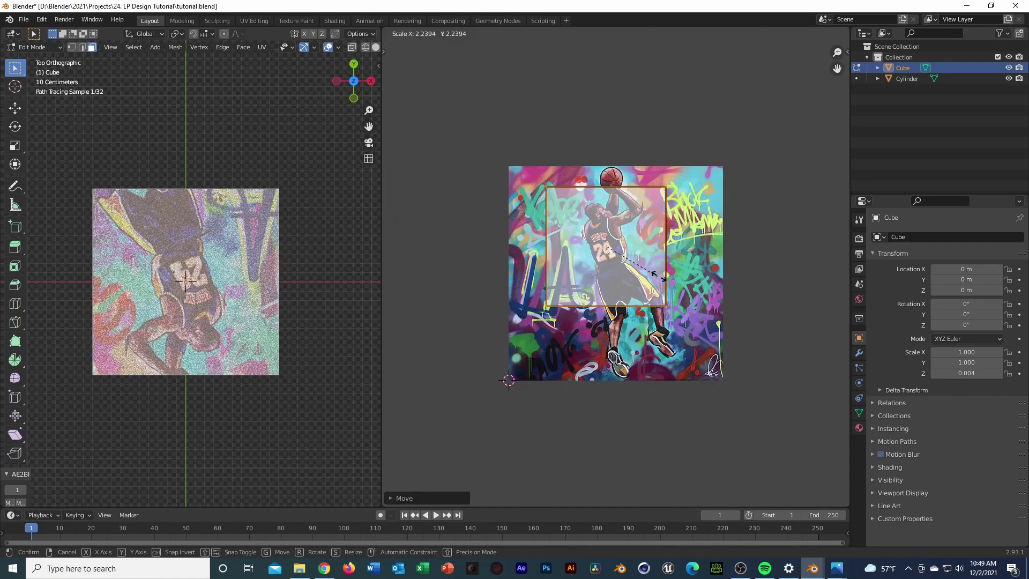
pyautogui.press('Return')
pyautogui.press('g')
pyautogui.press('y')
pyautogui.press('Return')
# - Enlarge the top face's UV island further and shift it about 0.04 along X so it covers the whole artwork
pyautogui.press('s')
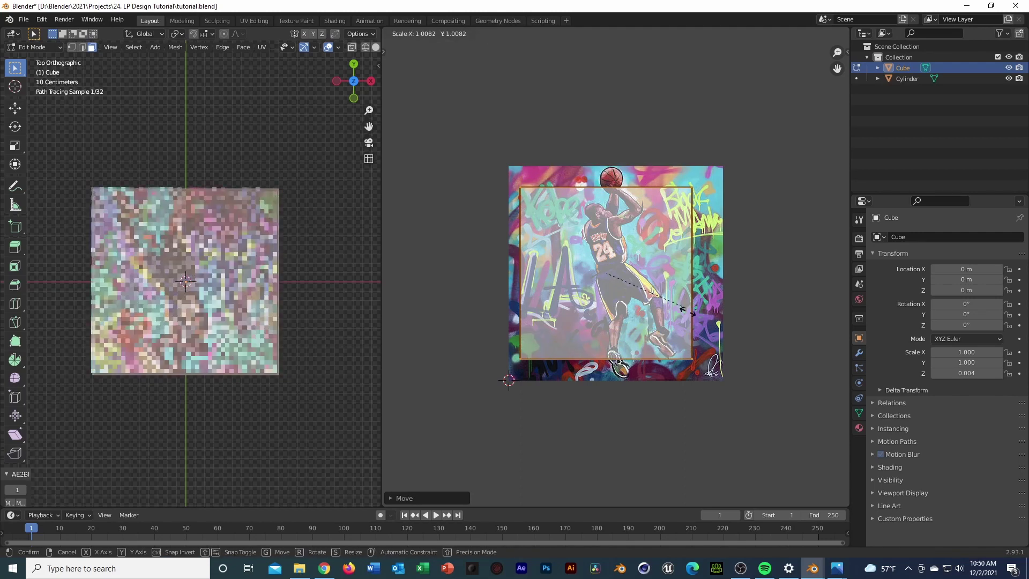
pyautogui.press('Return')
pyautogui.press('g')
pyautogui.press('x')
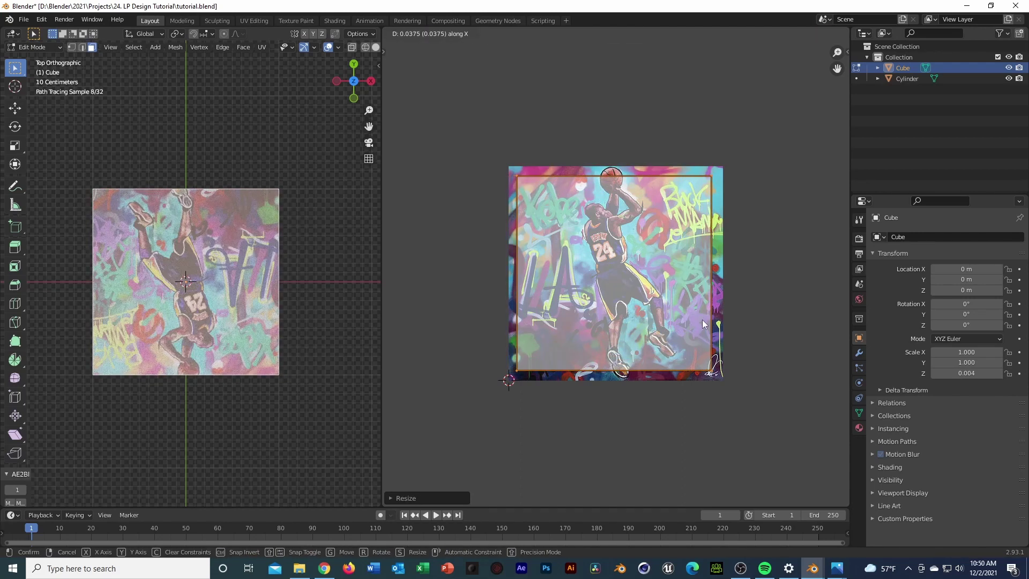
pyautogui.press('Return')
pyautogui.press('s')
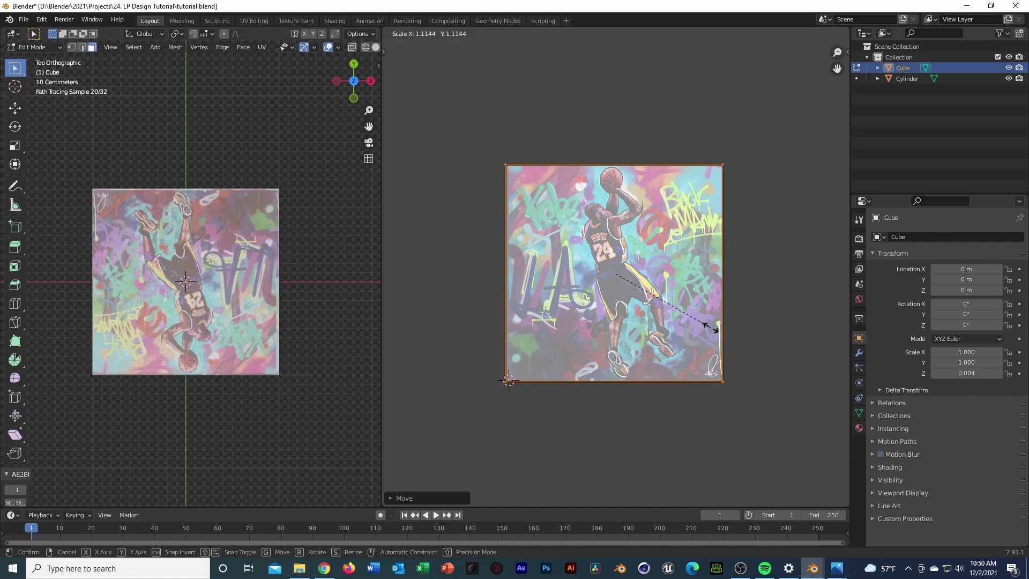
pyautogui.press('Return')
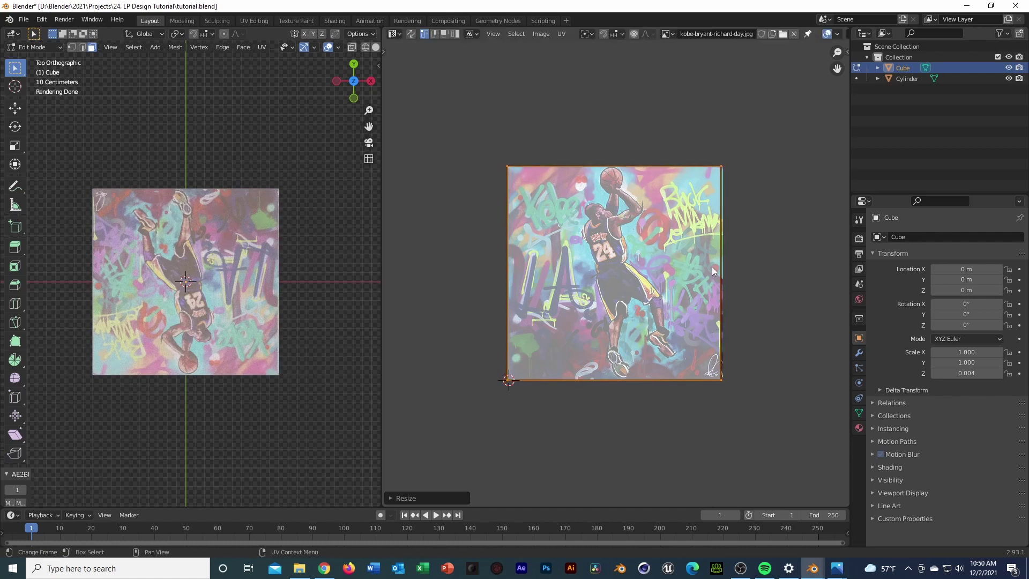
# - Rotate the top face's UV island 180° so the artwork stands upright, and return to Object Mode
pyautogui.press('r')
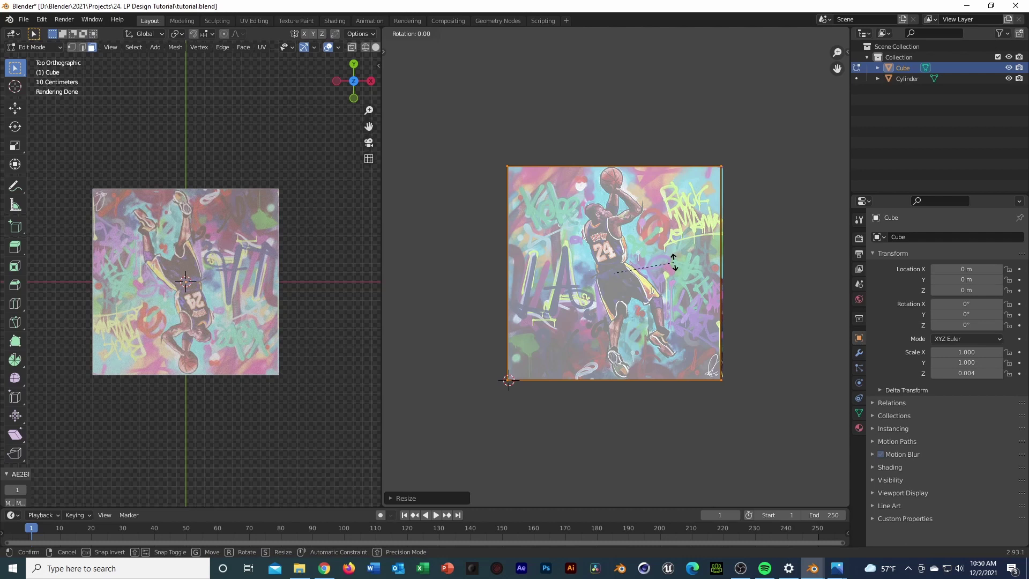
pyautogui.write('180')
pyautogui.press('Return')
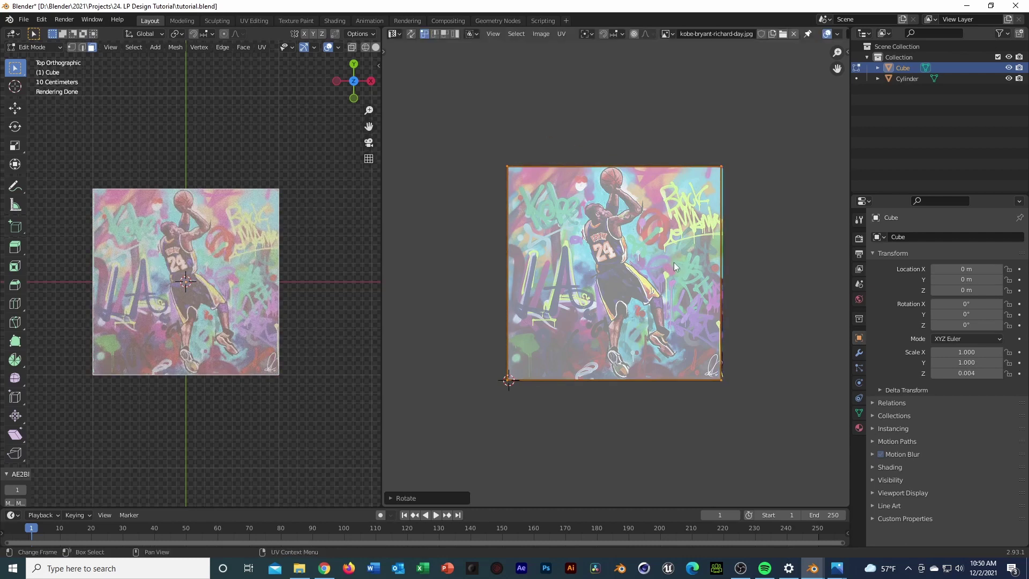
pyautogui.press('Tab')
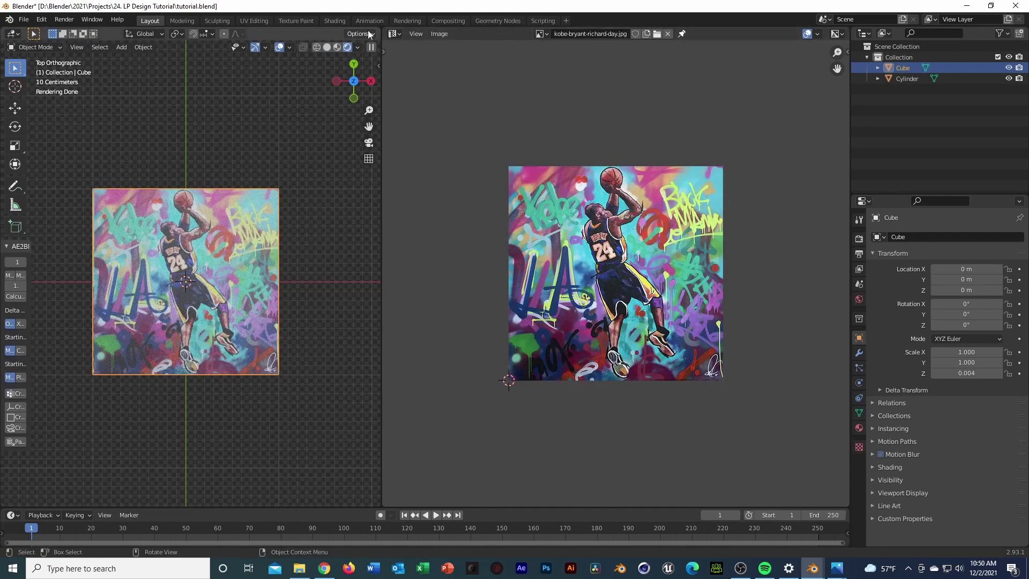
# - Switch back to the Shader Editor and set the Principled BSDF's Metallic to 1.000
pyautogui.click(395, 34)
pyautogui.click(452, 134)
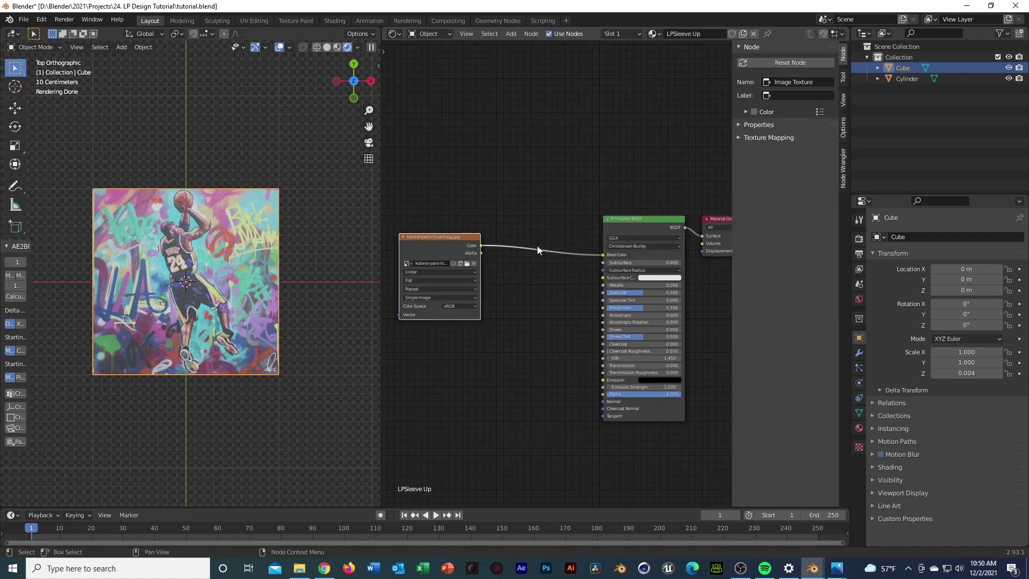
pyautogui.moveTo(620, 286); pyautogui.dragTo(680, 308)
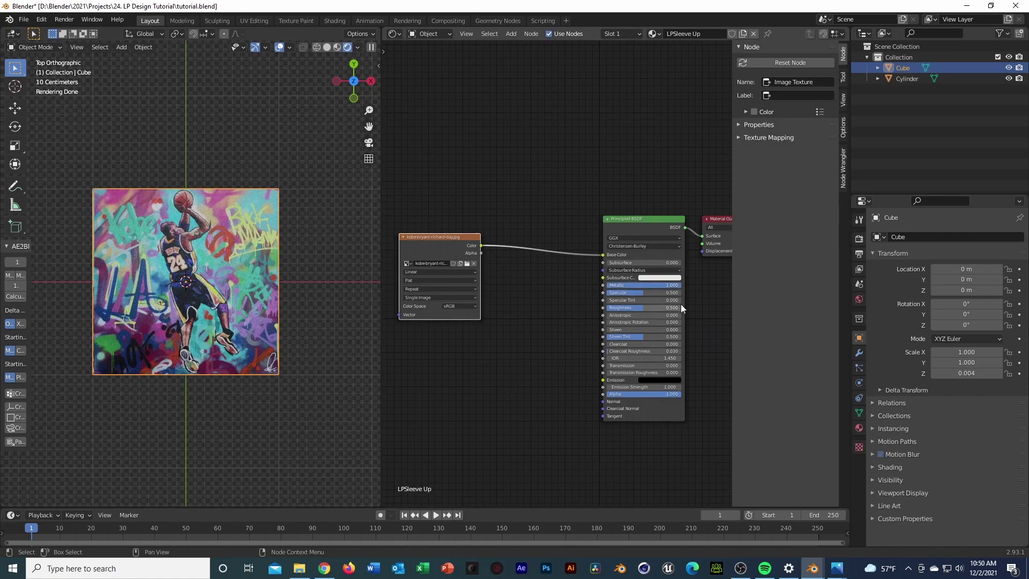
# - Try raising the Principled BSDF's Roughness to 1.0 and adjusting its Specular value
pyautogui.doubleClick(645, 308)
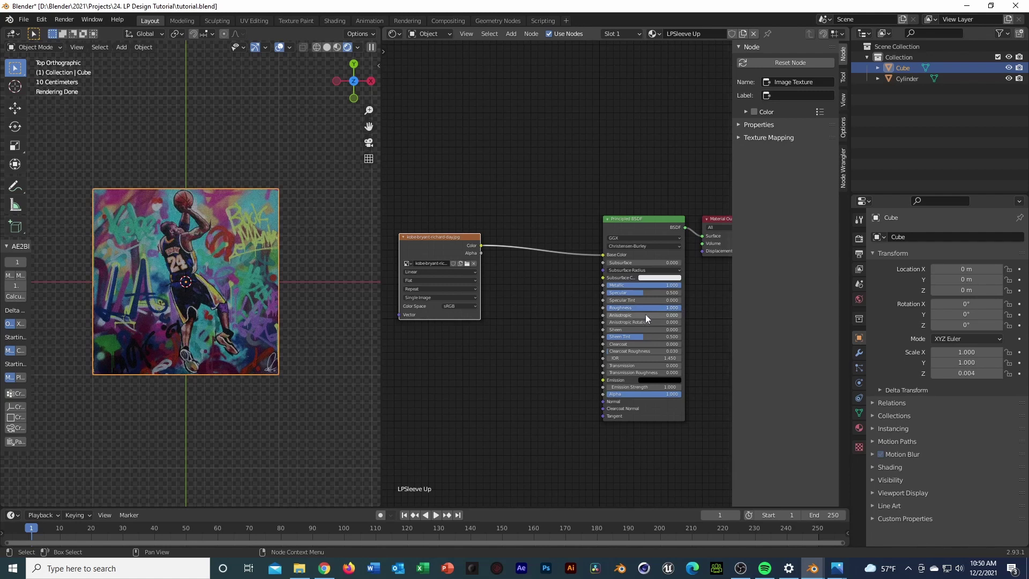
pyautogui.write('1.0')
pyautogui.press('Escape')
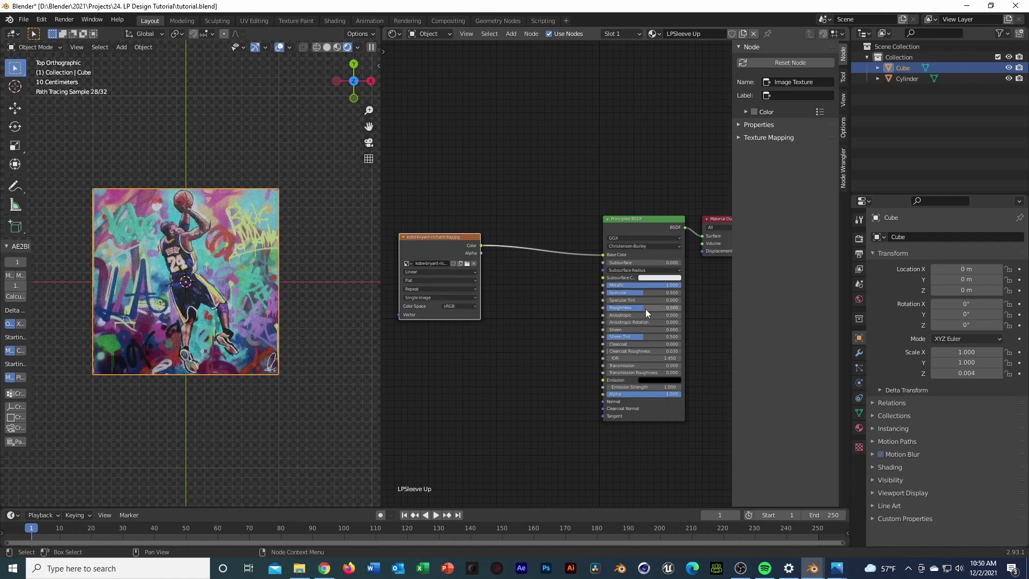
pyautogui.moveTo(644, 293); pyautogui.dragTo(682, 292)
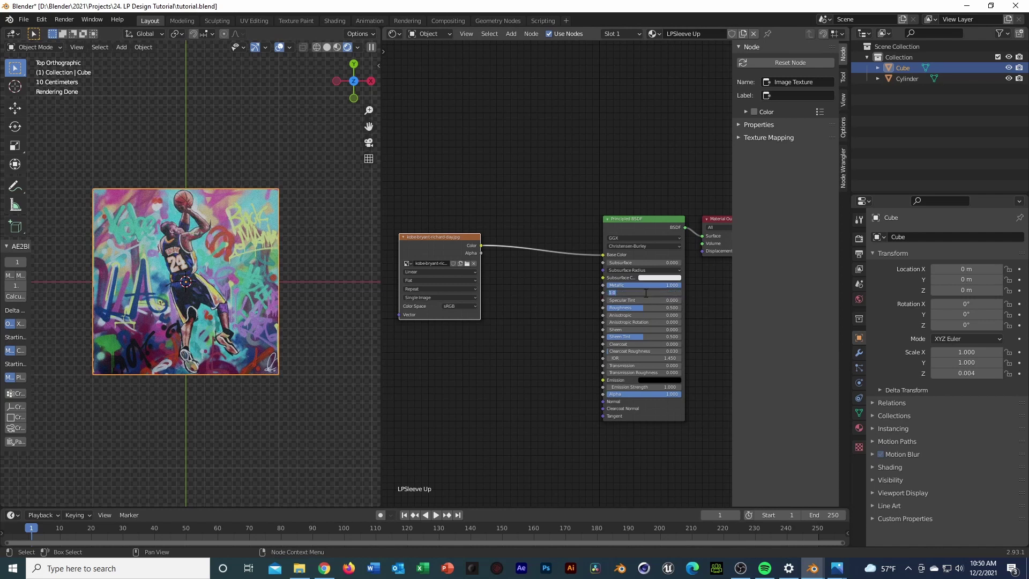
pyautogui.press('Escape')
# - Add a Glossy BSDF node and place it between the image texture and the Principled BSDF
pyautogui.scroll(1, 535, 343)
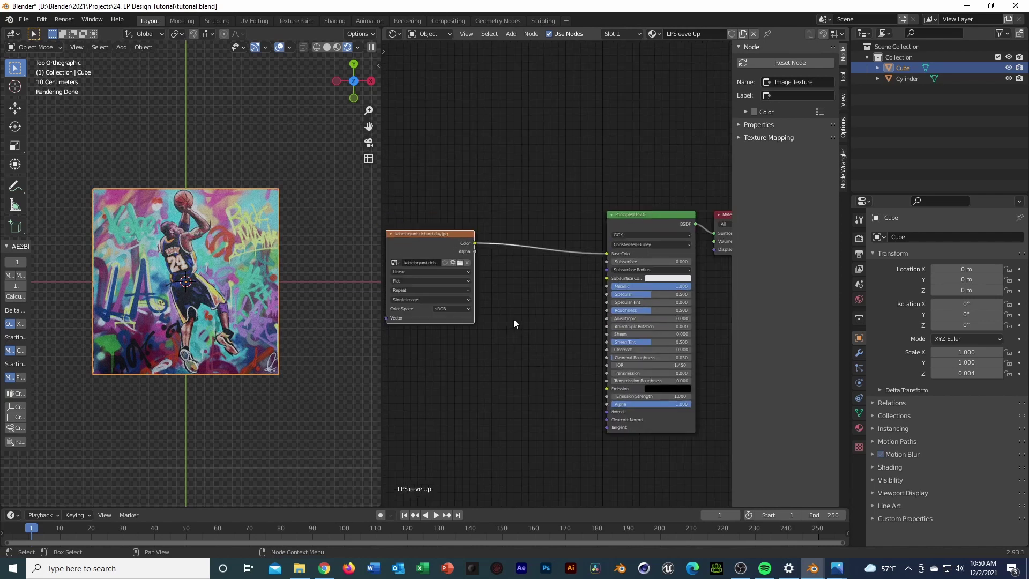
pyautogui.hotkey('shift', 'a')
pyautogui.click(531, 321)
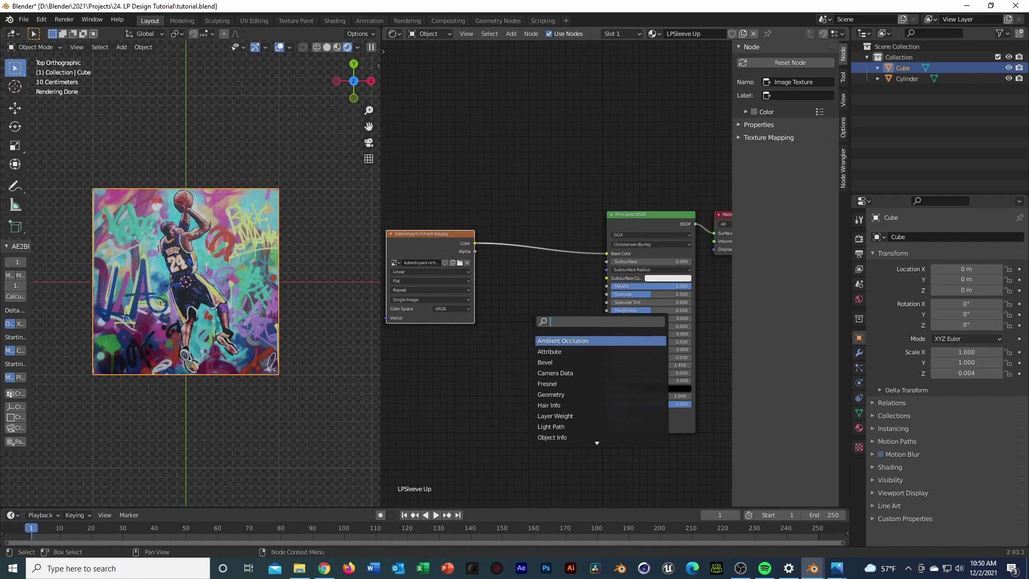
pyautogui.write('glossy')
pyautogui.press('Return')
pyautogui.click(515, 294)
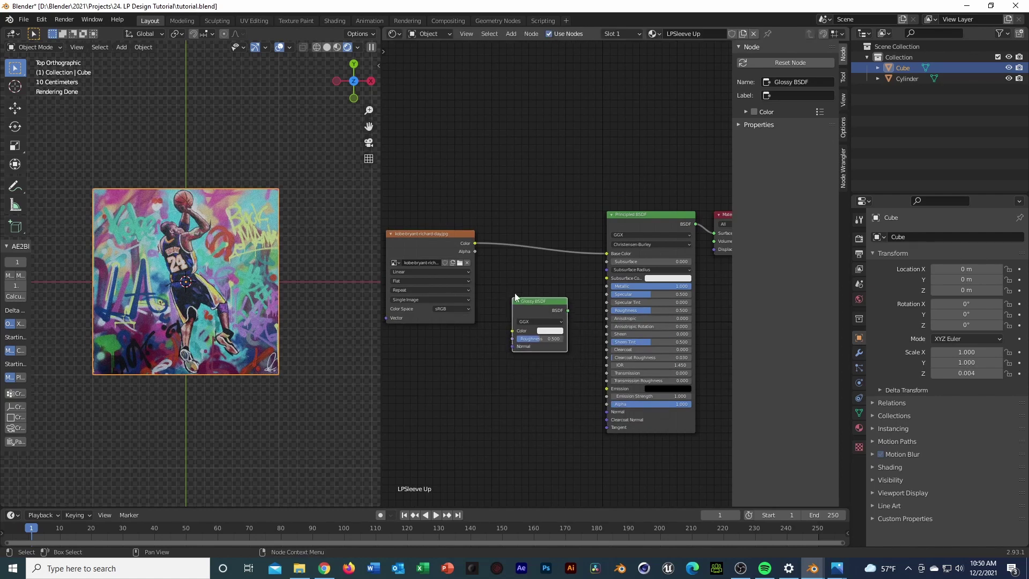
pyautogui.moveTo(526, 299)
pyautogui.mouseDown()
pyautogui.moveTo(503, 315)
pyautogui.moveTo(535, 314)
pyautogui.mouseUp()
# - Route the image's Color through the Glossy BSDF to the Material Output's Surface, and disconnect it from the Principled Base Color
pyautogui.moveTo(475, 243); pyautogui.dragTo(502, 343)
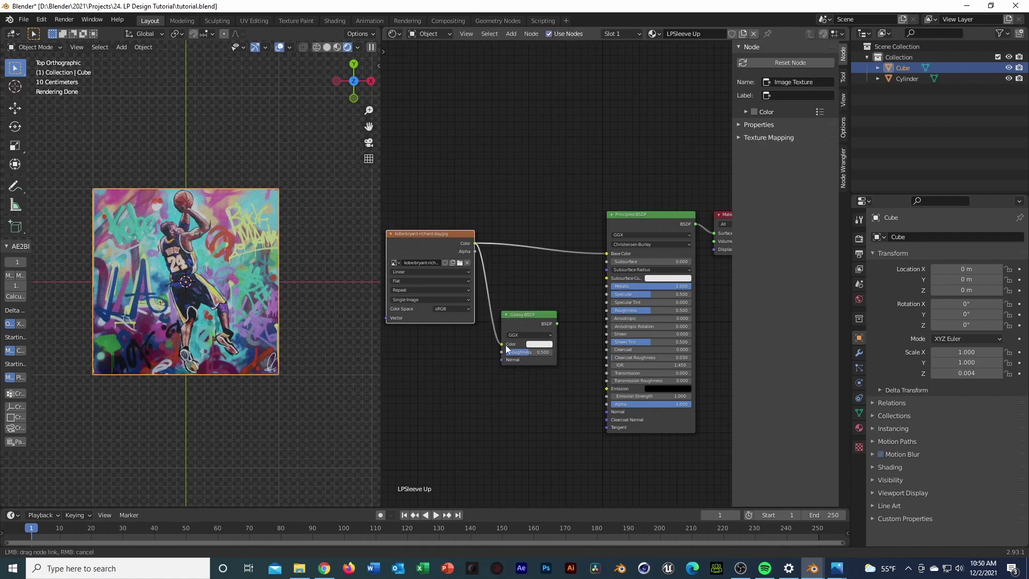
pyautogui.moveTo(557, 323); pyautogui.dragTo(712, 235)
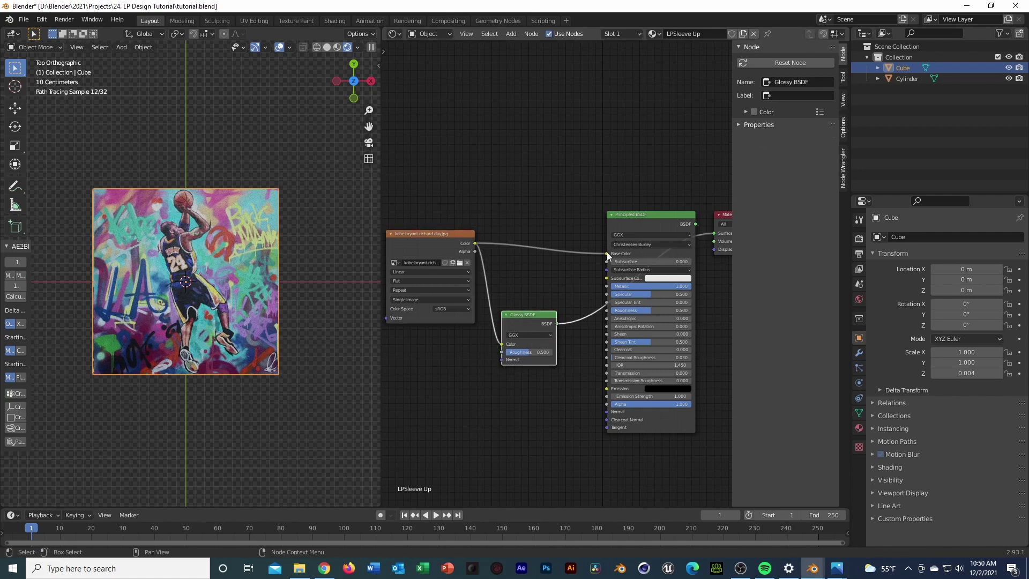
pyautogui.moveTo(606, 253); pyautogui.dragTo(570, 224)
# - Examine the glossy sleeve up close and show its underside in the bottom orthographic view
pyautogui.scroll(1, 207, 287)
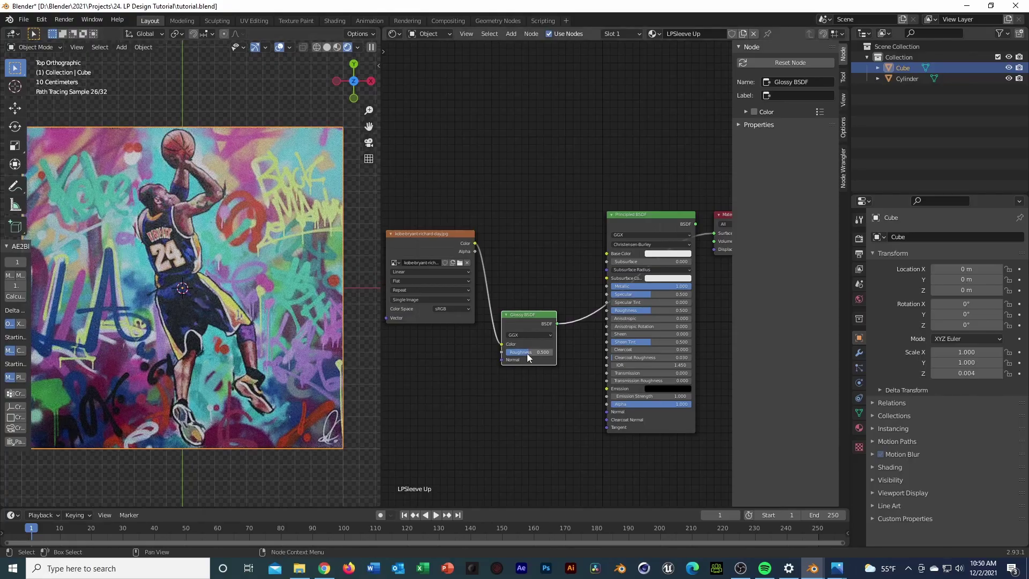
pyautogui.moveTo(240, 281); pyautogui.dragTo(46, 458, button='middle')
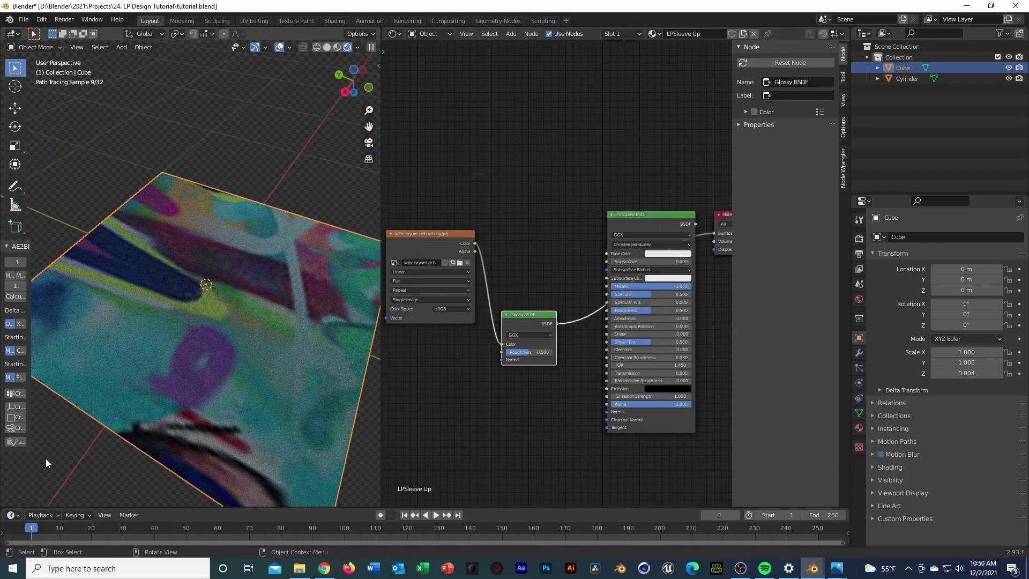
pyautogui.press('`')
pyautogui.press('KP_2')
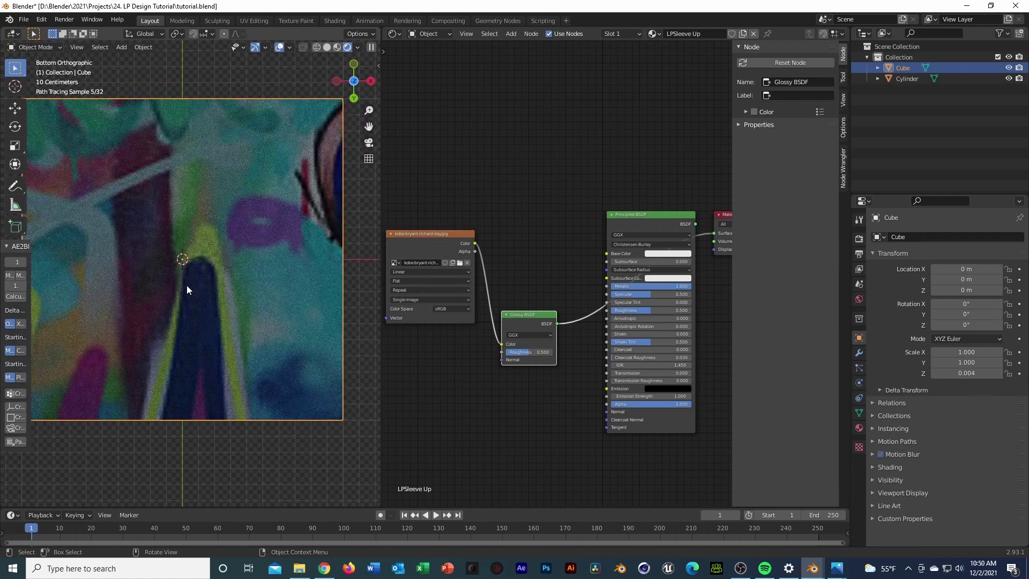
pyautogui.scroll(3, 187, 285)
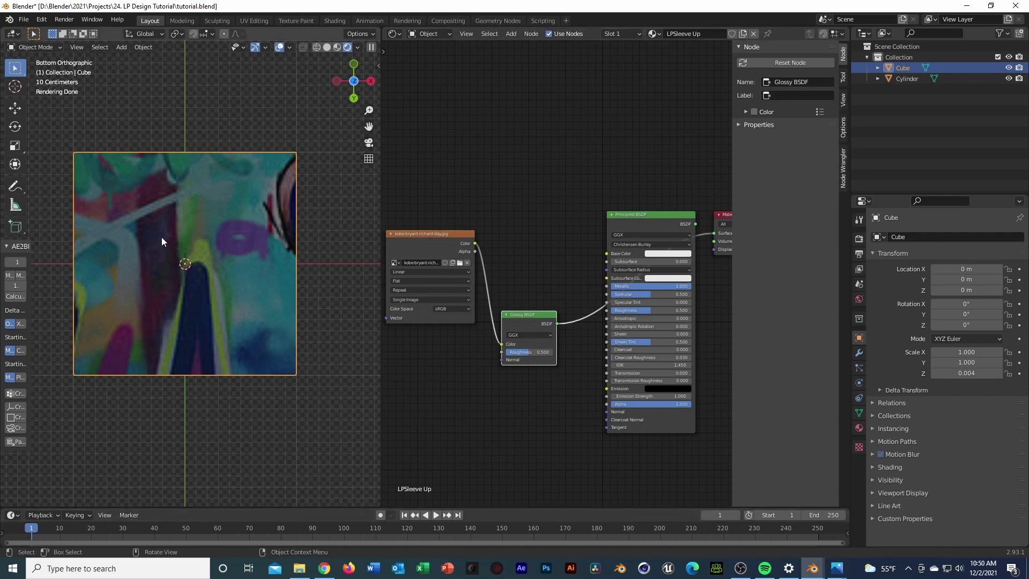
pyautogui.keyDown('shift'); pyautogui.moveTo(204, 256); pyautogui.dragTo(248, 259, button='middle'); pyautogui.keyUp('shift')
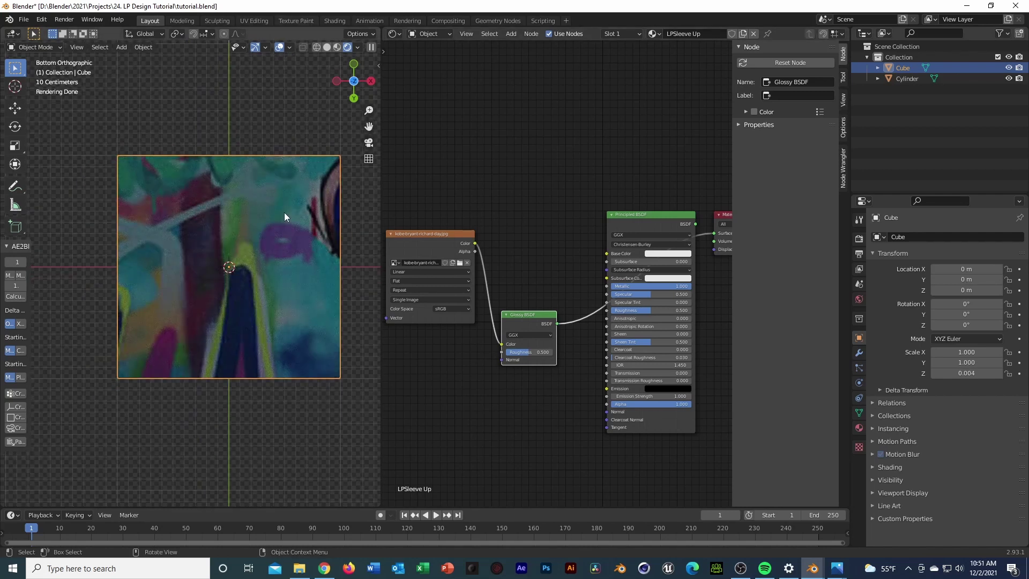
# - Move the Glossy BSDF node up so it sits level with the image texture node
pyautogui.click(393, 33)
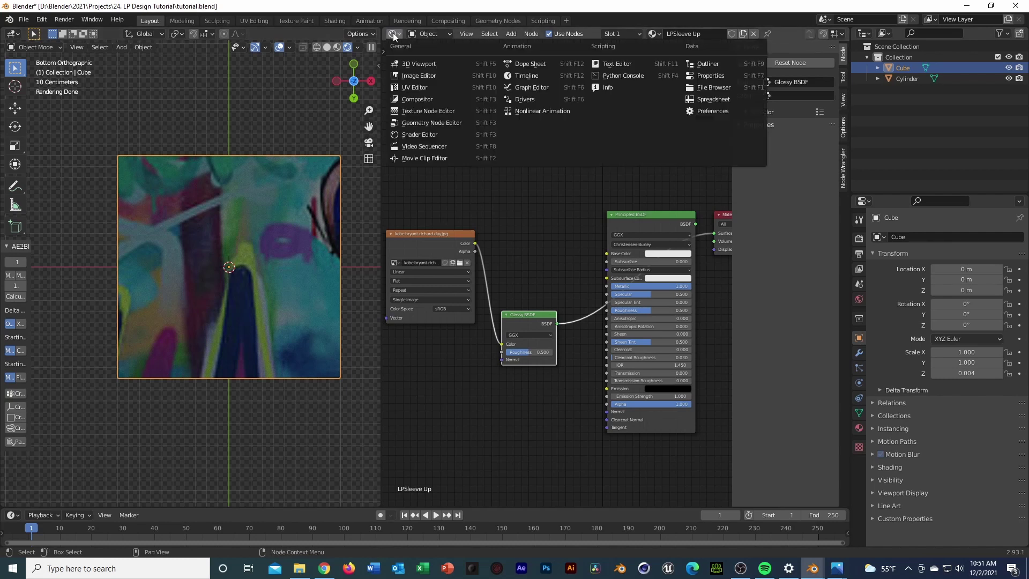
pyautogui.click(393, 33)
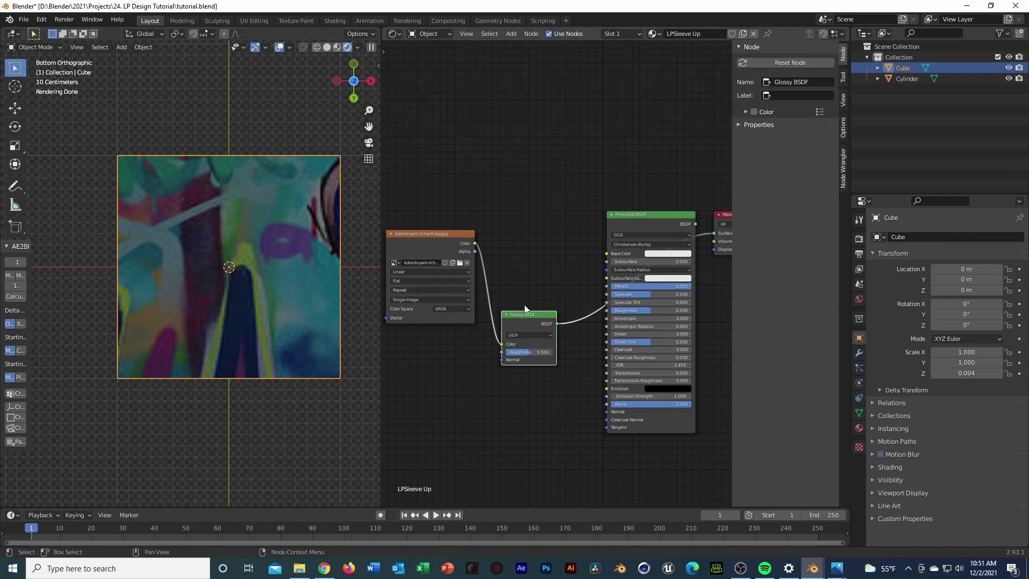
pyautogui.moveTo(524, 305); pyautogui.dragTo(535, 248)
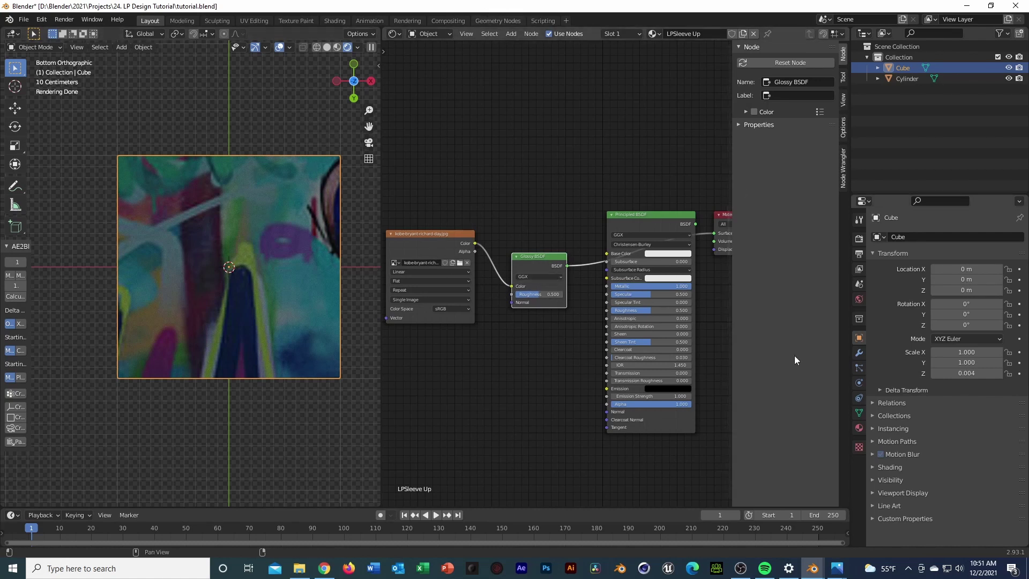
# - Add a second material named LPSleeve Down to the cube and assign it to the sleeve's bottom face in Edit Mode
pyautogui.click(859, 428)
pyautogui.press('Tab')
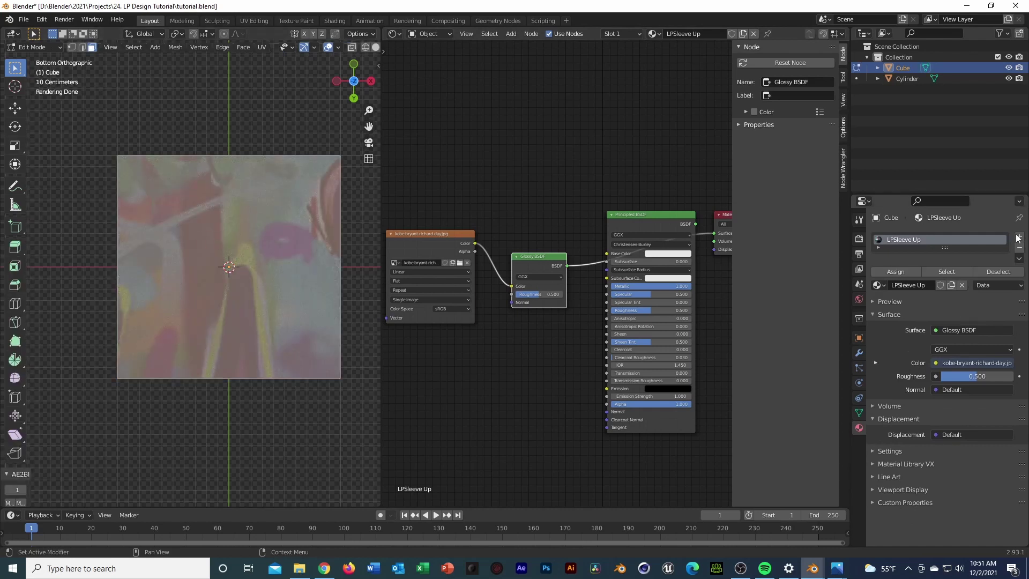
pyautogui.click(1018, 239)
pyautogui.click(959, 309)
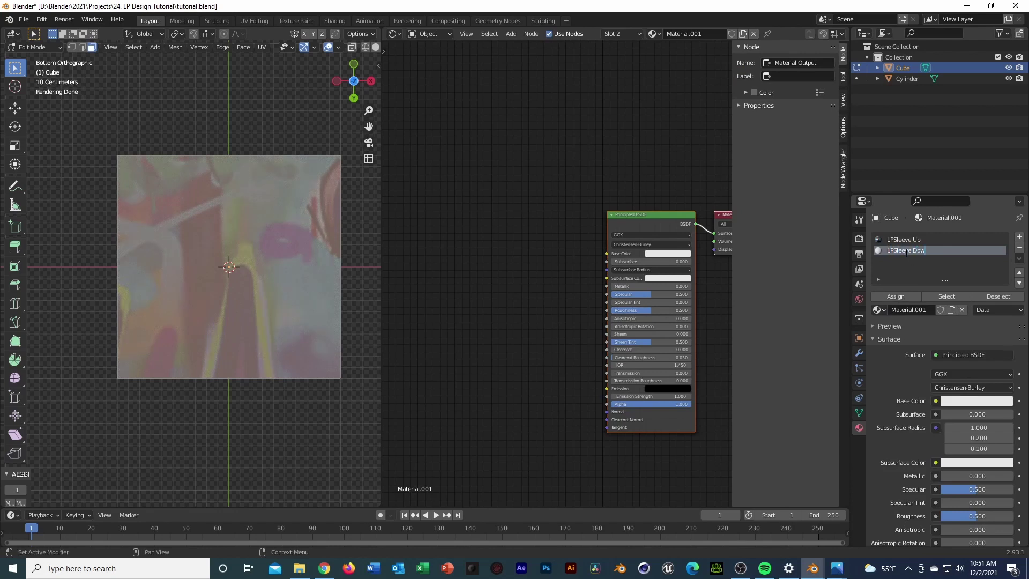
pyautogui.write('n')
pyautogui.press('Return')
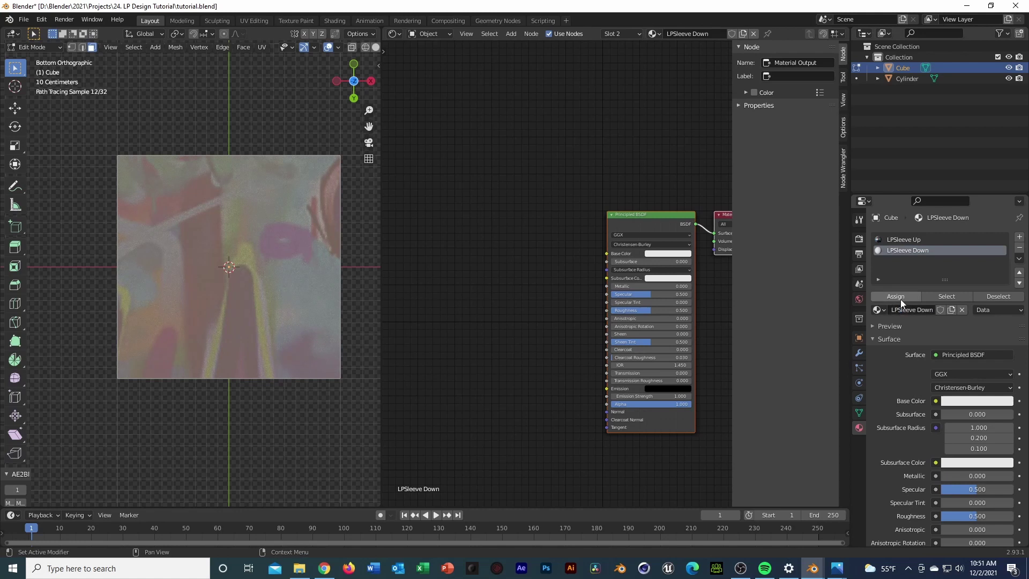
pyautogui.click(900, 298)
pyautogui.press('Tab')
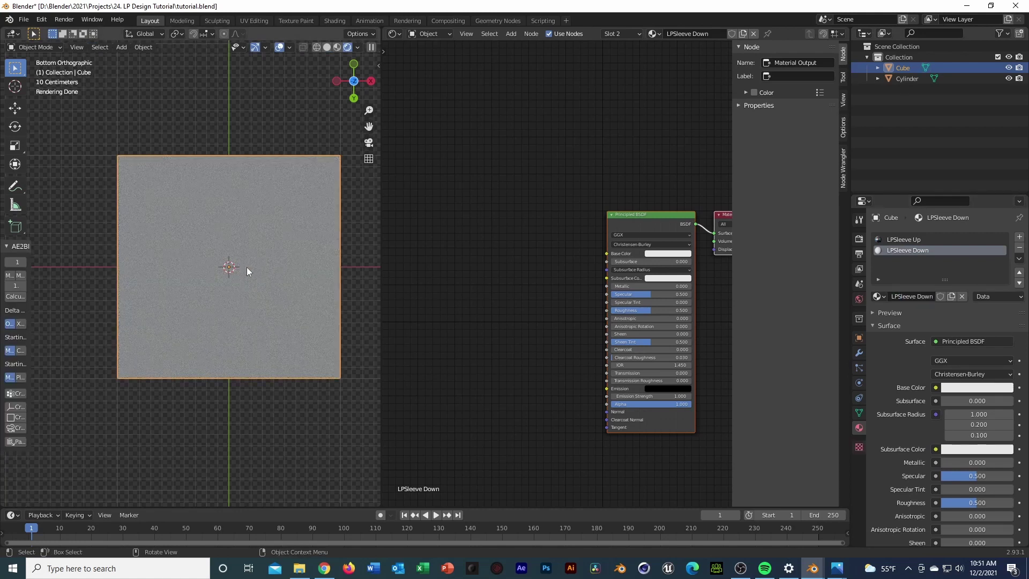
# - Add the splatter-art-lea-davis image as a texture node in LPSleeve Down and connect its Color to the Principled Base Color
pyautogui.click(297, 573)
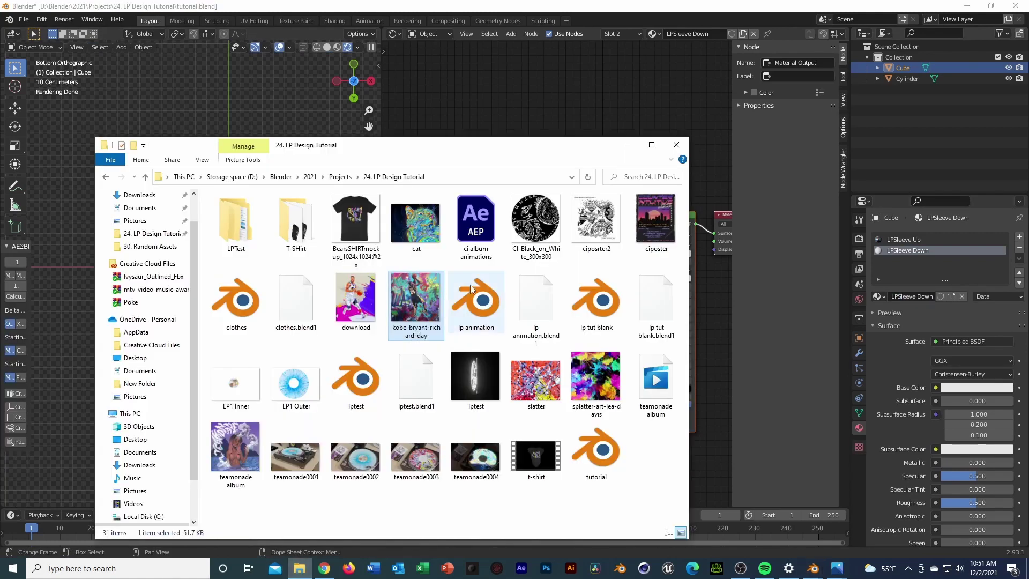
pyautogui.moveTo(594, 375); pyautogui.dragTo(515, 69)
pyautogui.click(442, 244)
pyautogui.moveTo(491, 244); pyautogui.dragTo(607, 254)
# - Change the shader editor area to the UV Editor and display splatter-art-lea-davis.jpg in full
pyautogui.click(395, 34)
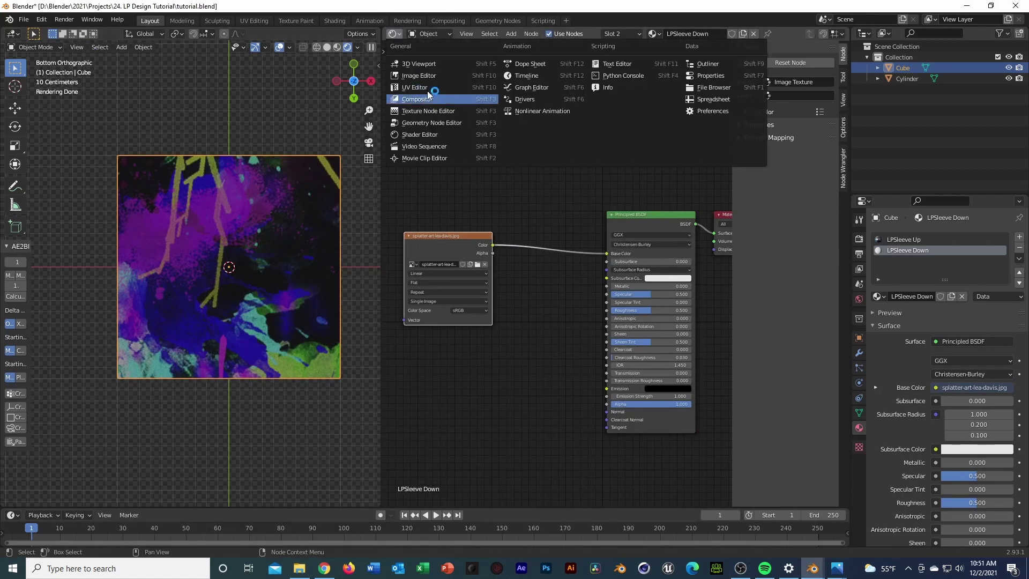
pyautogui.click(428, 86)
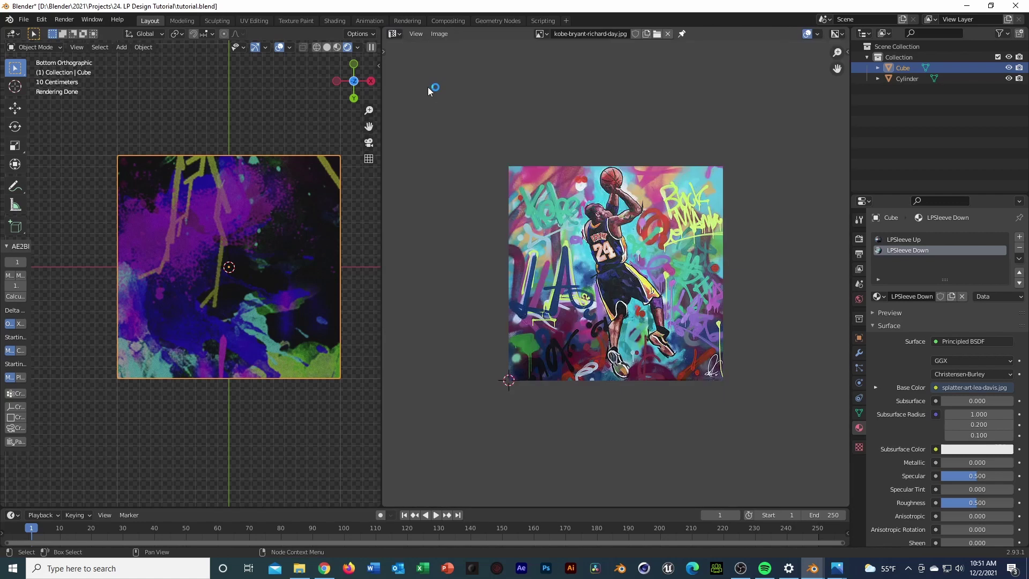
pyautogui.click(541, 34)
pyautogui.click(541, 33)
pyautogui.click(541, 34)
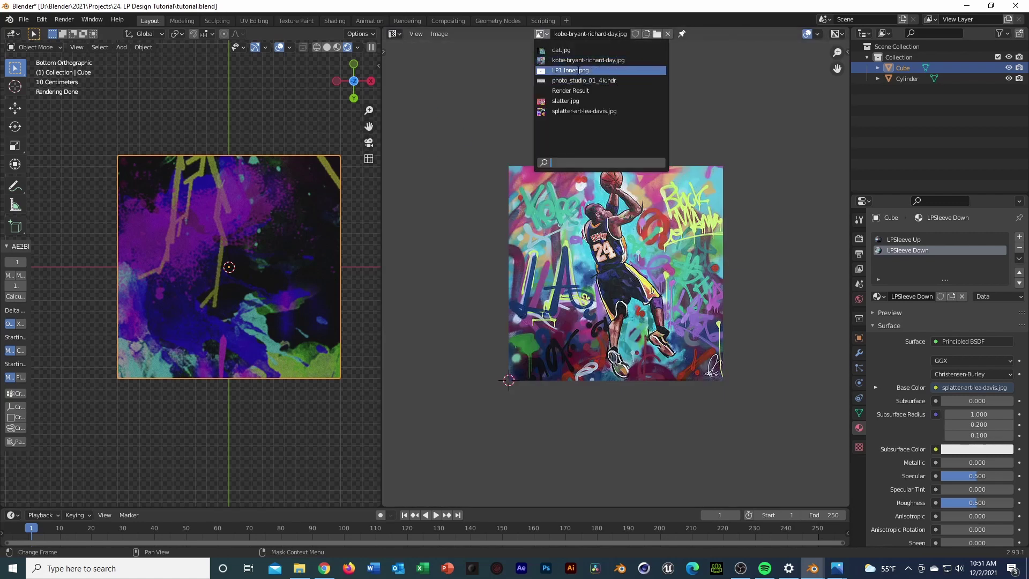
pyautogui.click(584, 111)
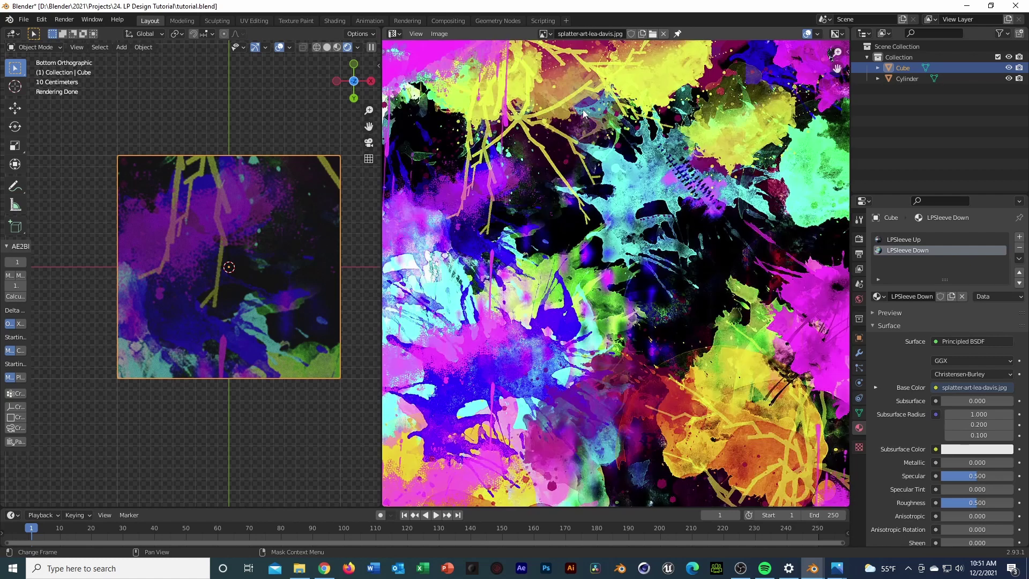
pyautogui.scroll(-4, 625, 181)
pyautogui.scroll(3, 626, 181)
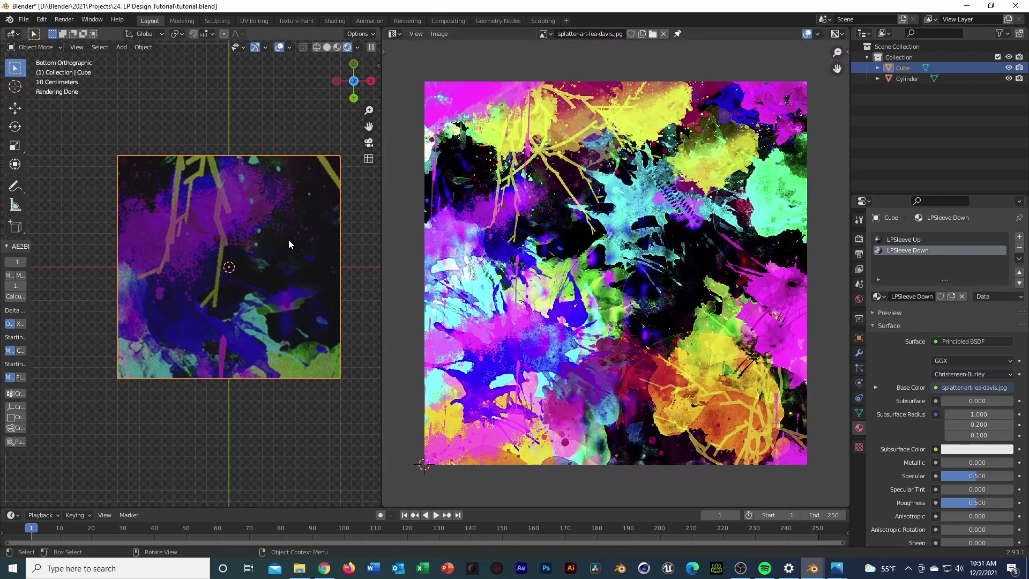
# - In Edit Mode, scale and position the bottom face's UV square so it covers the whole splatter image
pyautogui.press('Tab')
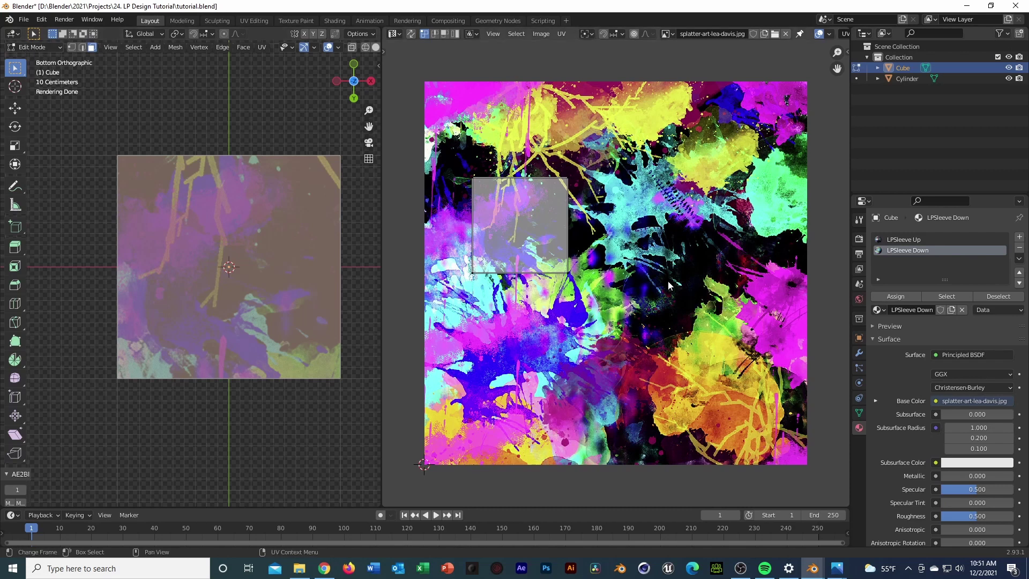
pyautogui.press('s')
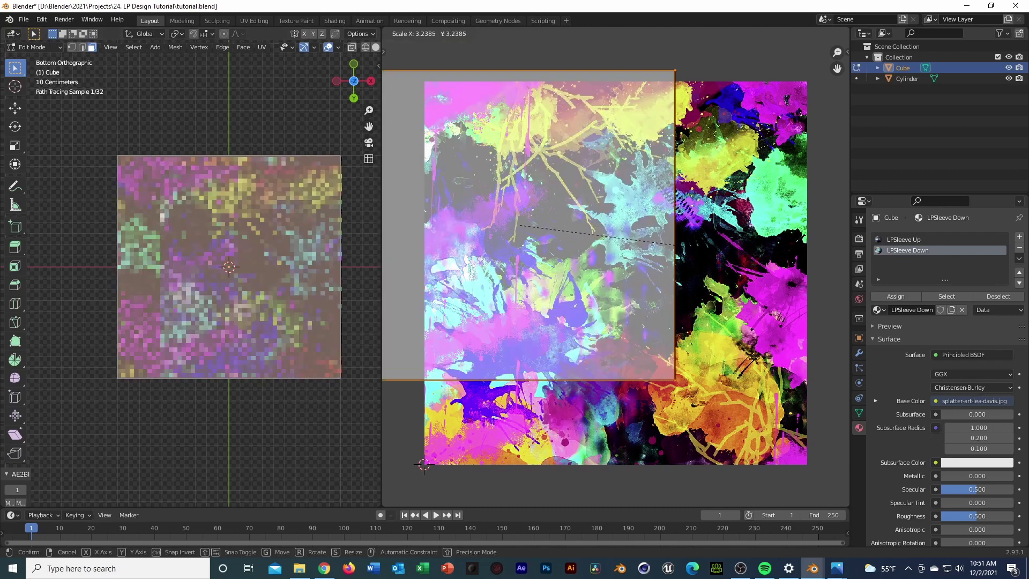
pyautogui.click(762, 303)
pyautogui.press('s')
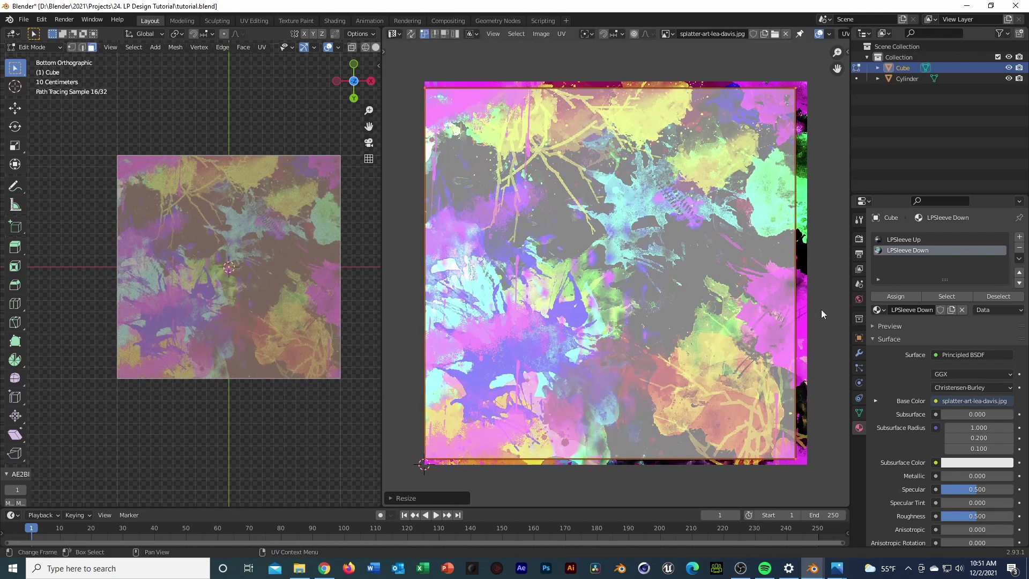
pyautogui.click(827, 314)
pyautogui.press('s')
pyautogui.press('y')
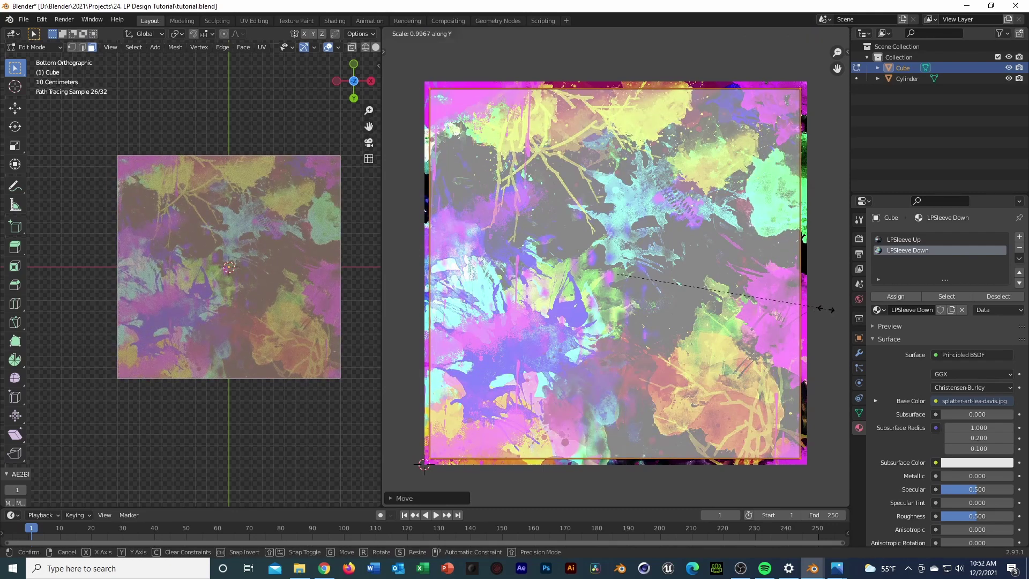
pyautogui.press('x')
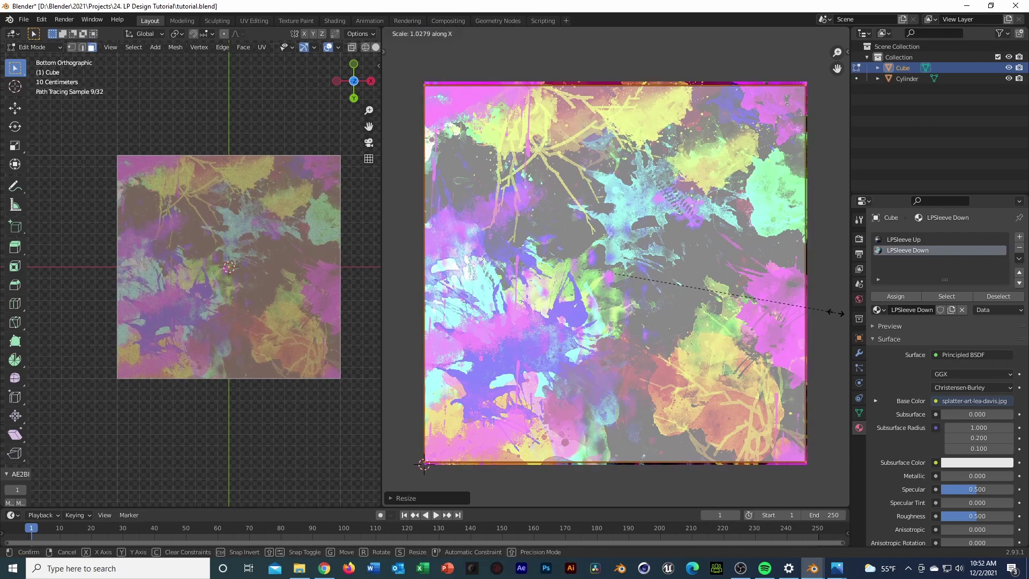
pyautogui.click(835, 313)
pyautogui.press('Tab')
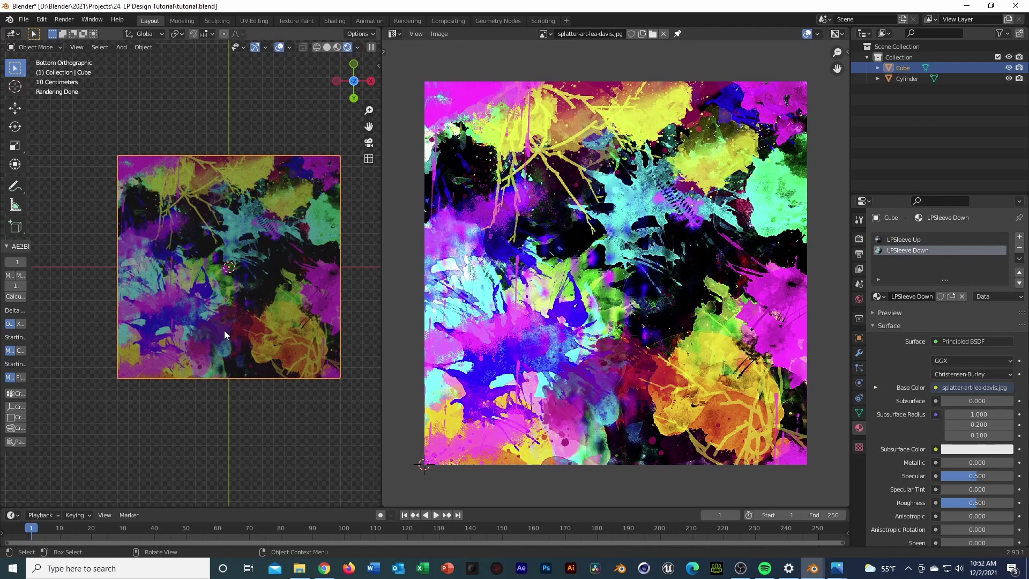
# - Turn the UV Editor area into a 3D Viewport and select the sleeve's thin side faces in Edit Mode
pyautogui.click(401, 33)
pyautogui.click(417, 66)
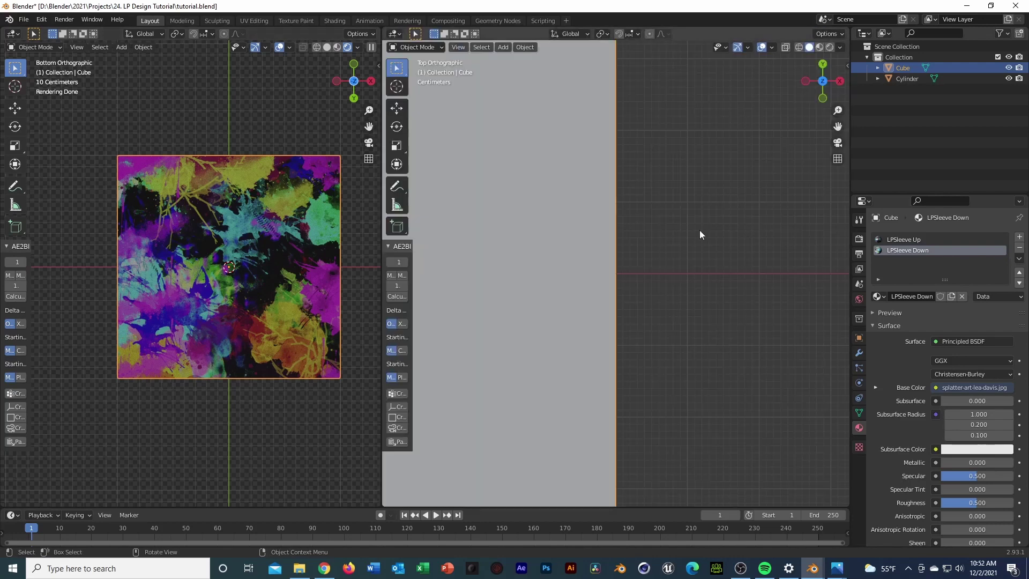
pyautogui.moveTo(231, 236); pyautogui.dragTo(268, 339, button='middle')
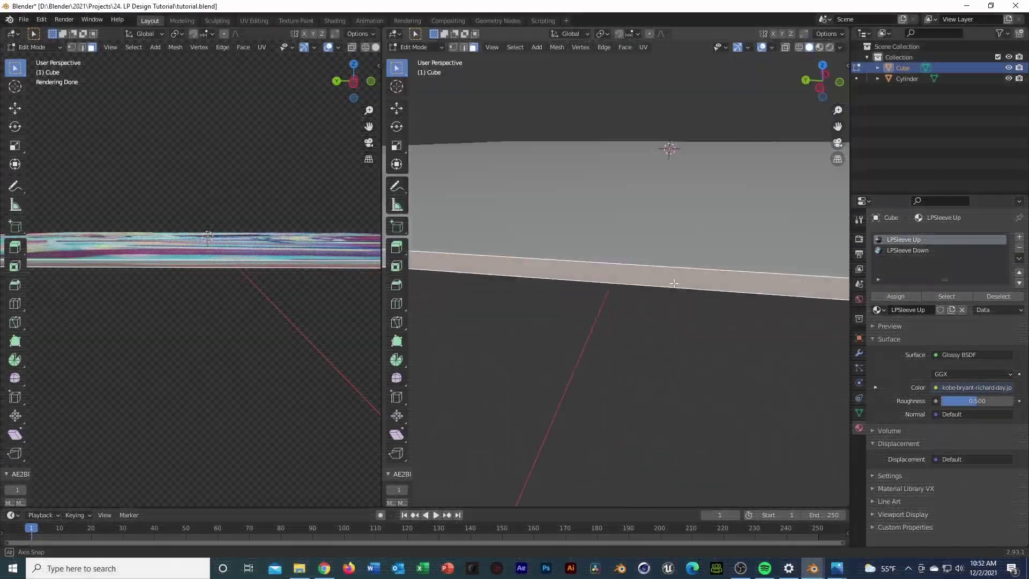
pyautogui.moveTo(673, 283); pyautogui.dragTo(546, 314, button='middle')
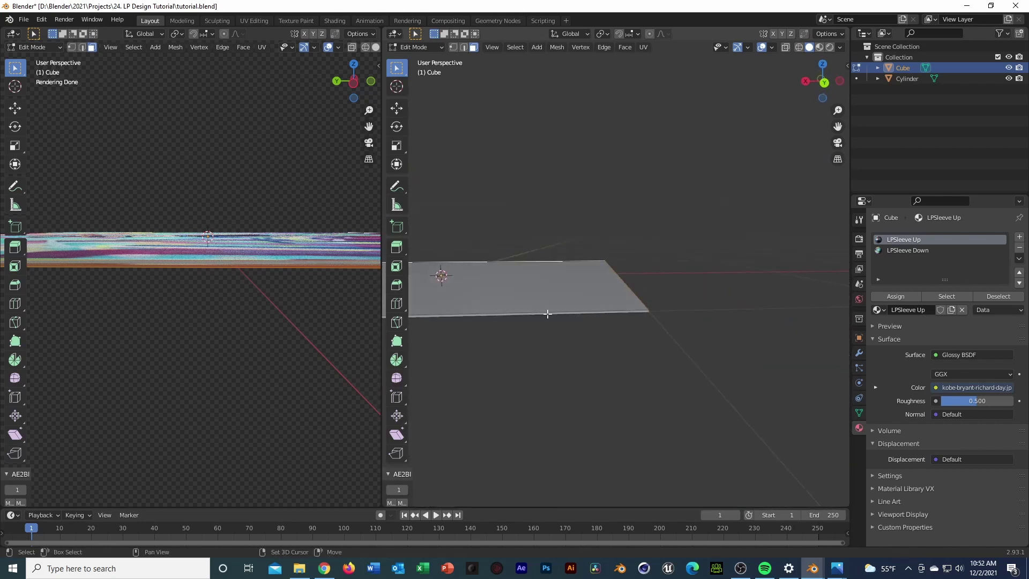
# - Add a third material named Sides to the cube and assign it to the selected side faces
pyautogui.click(1019, 237)
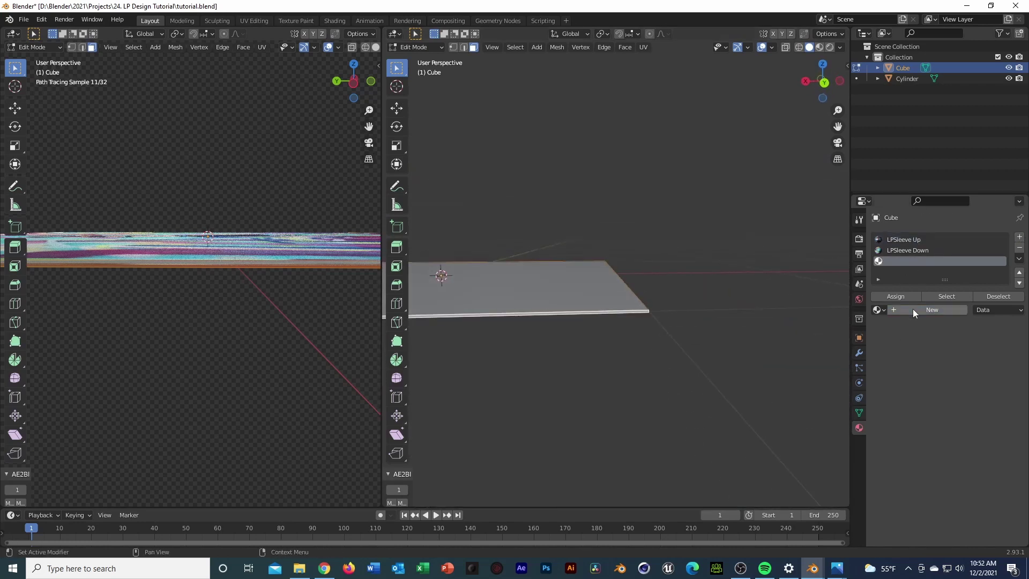
pyautogui.click(912, 309)
pyautogui.doubleClick(918, 260)
pyautogui.write('Sid')
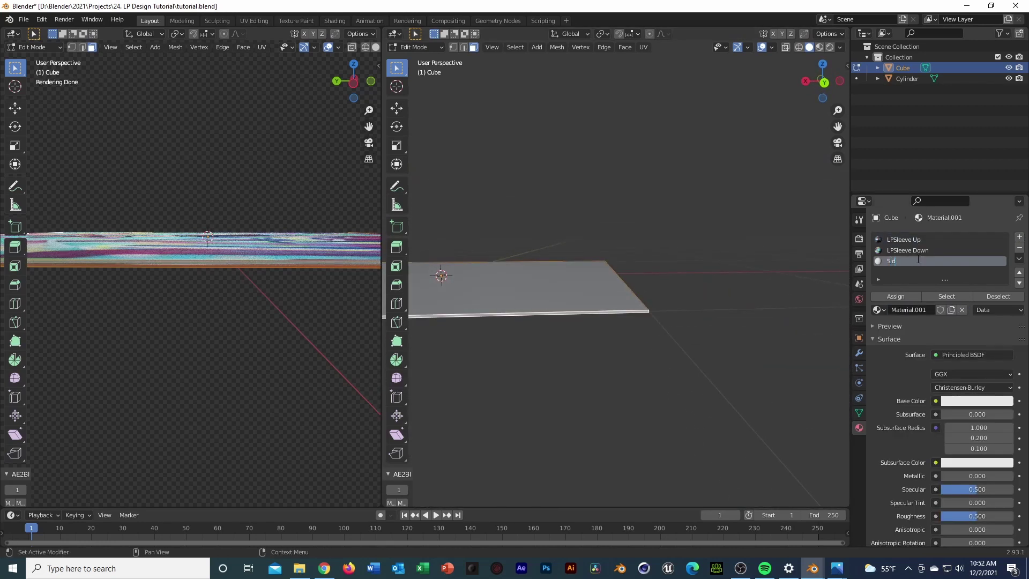
pyautogui.write('es')
pyautogui.press('Return')
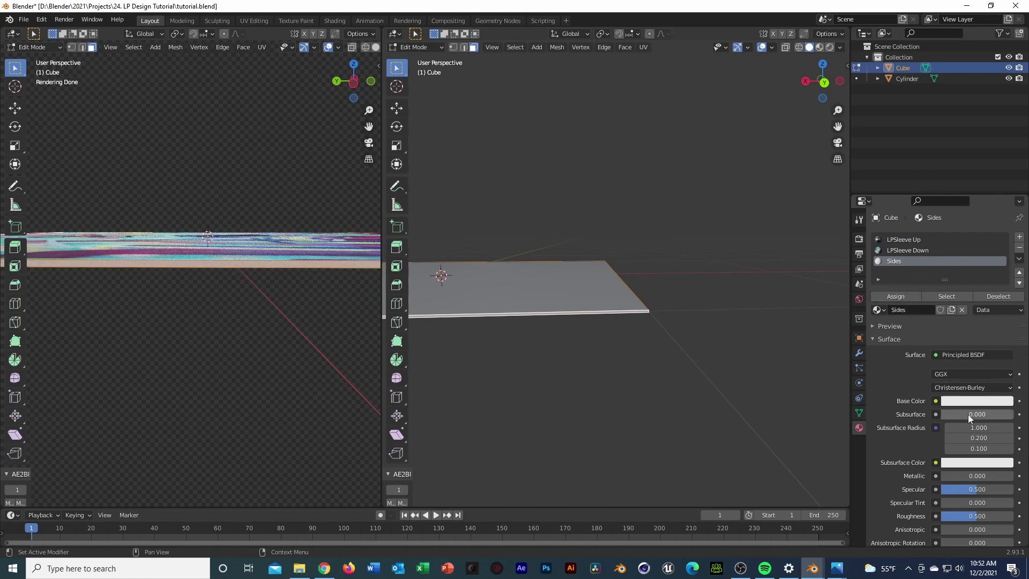
# - Set the Sides material's Base Color to black and its Metallic to 1, and return to Object Mode
pyautogui.click(976, 401)
pyautogui.moveTo(1006, 259); pyautogui.dragTo(1005, 324)
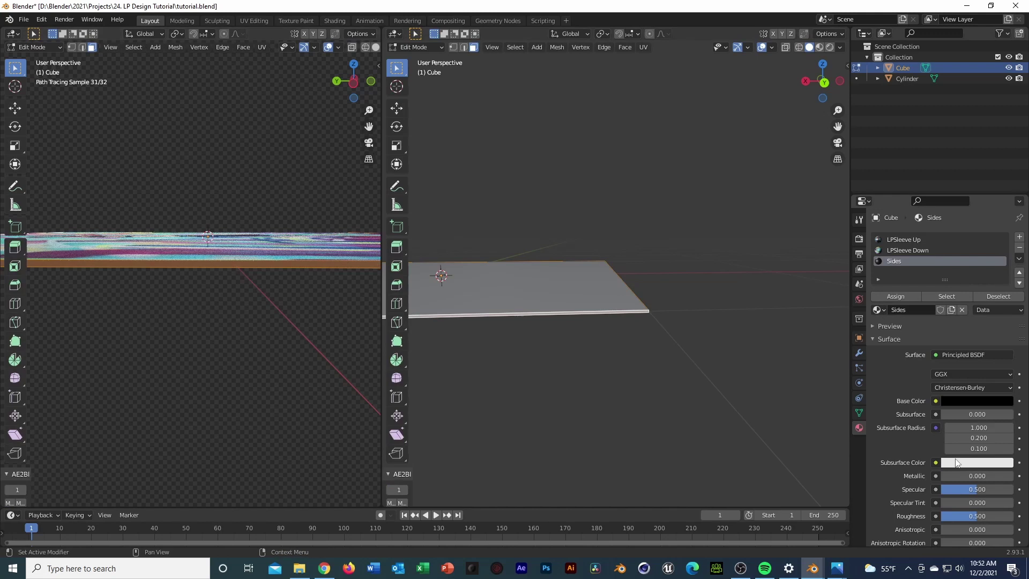
pyautogui.click(942, 476)
pyautogui.write('1')
pyautogui.press('Return')
pyautogui.press('Tab')
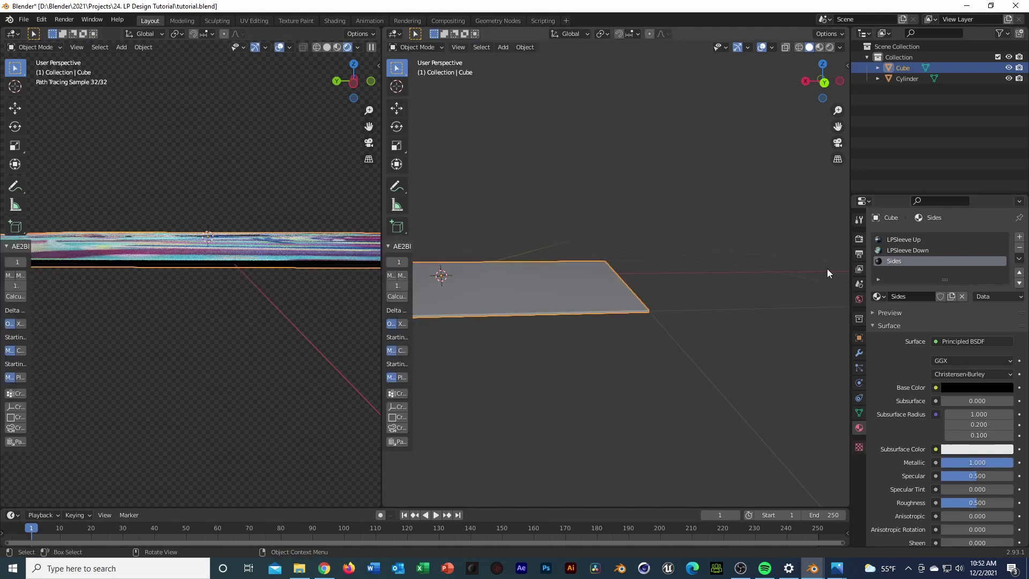
# - Set the Metallic value of the LPSleeve Down material to 1
pyautogui.click(907, 250)
pyautogui.click(943, 462)
pyautogui.write('1')
pyautogui.press('Return')
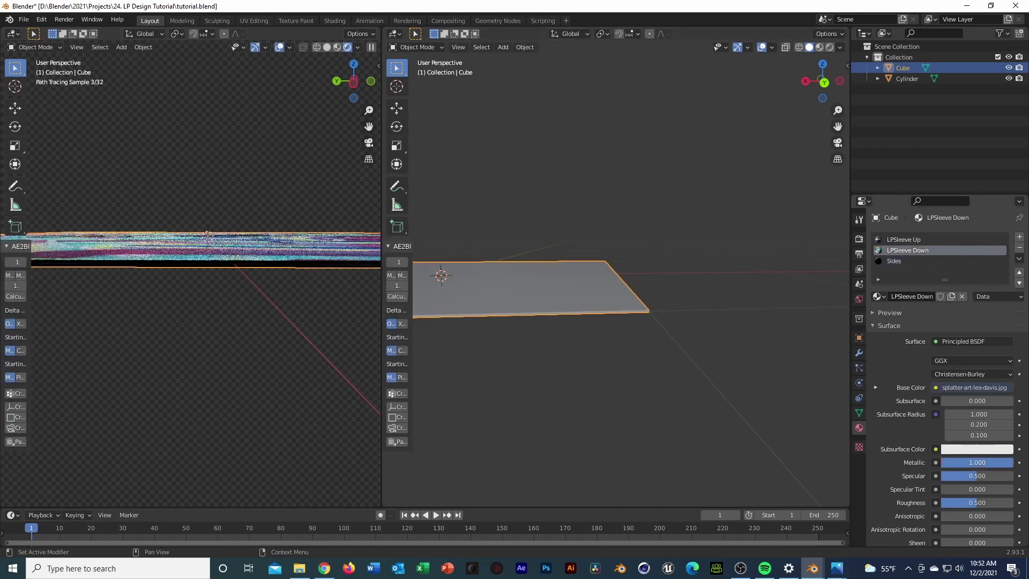
# - Show the sleeve in top orthographic view in both 3D viewports and select the record cylinder
pyautogui.press('Tab')
pyautogui.press('`')
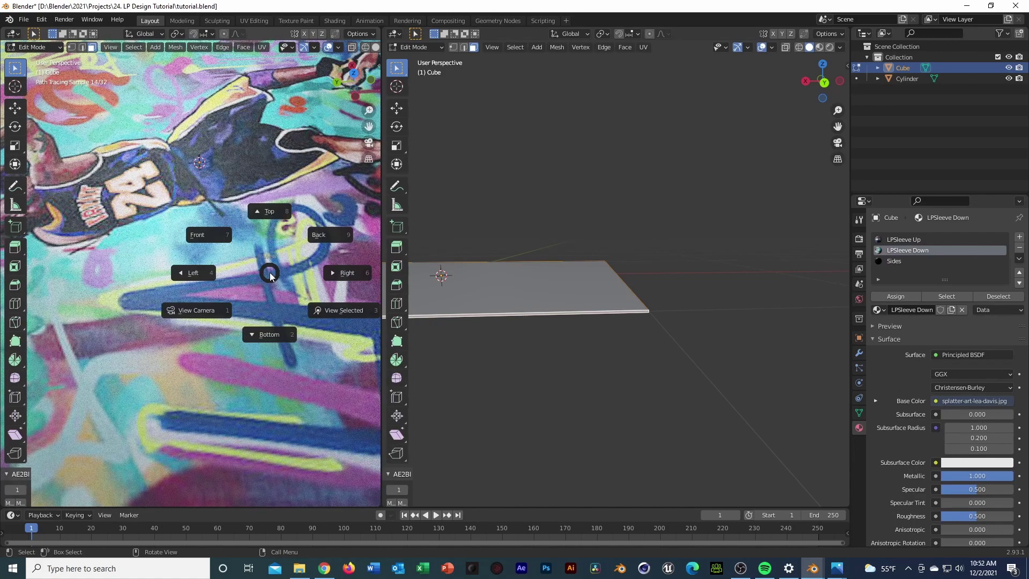
pyautogui.press('8')
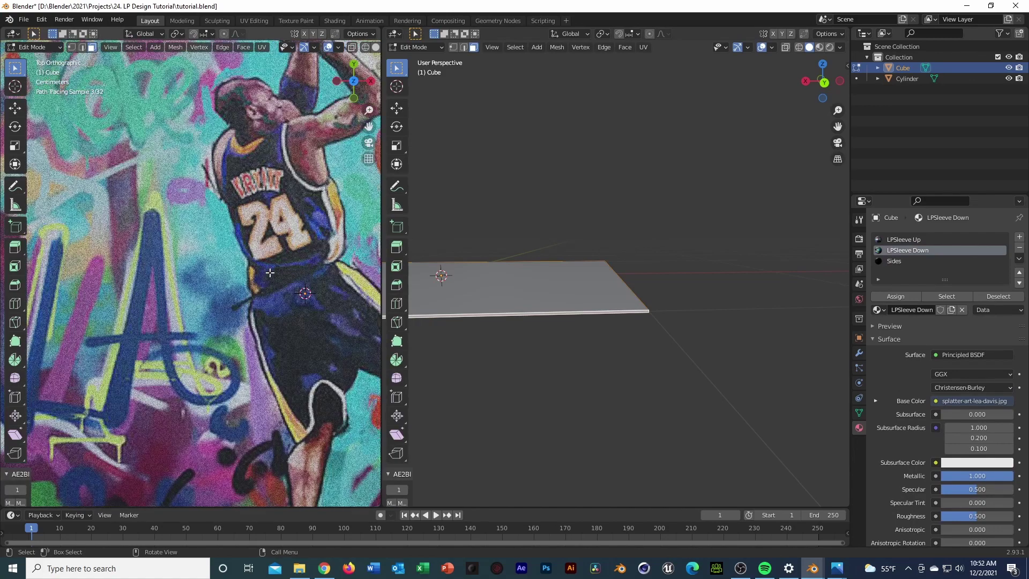
pyautogui.press('Tab')
pyautogui.press('`')
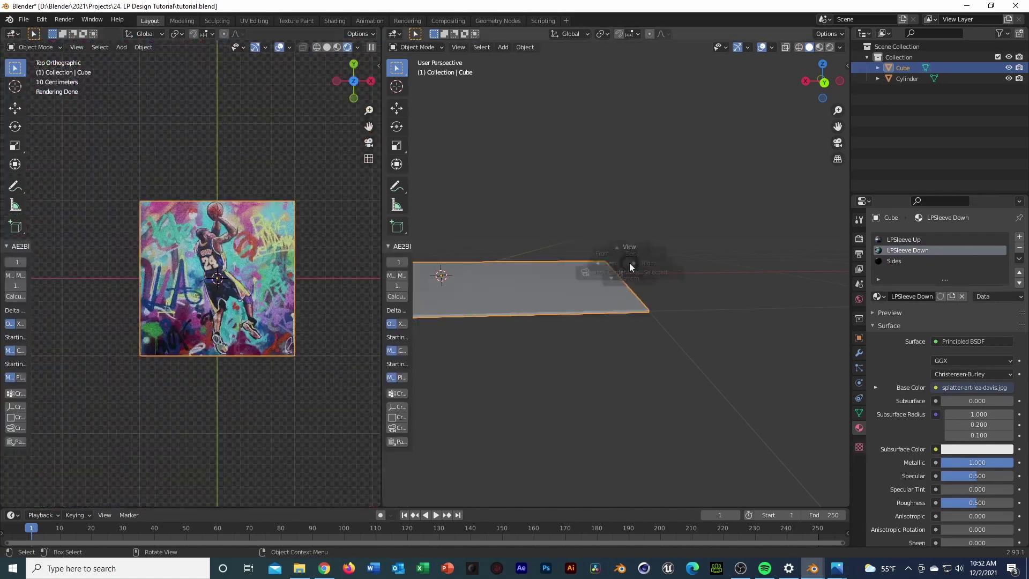
pyautogui.press('8')
pyautogui.scroll(-4, 303, 260)
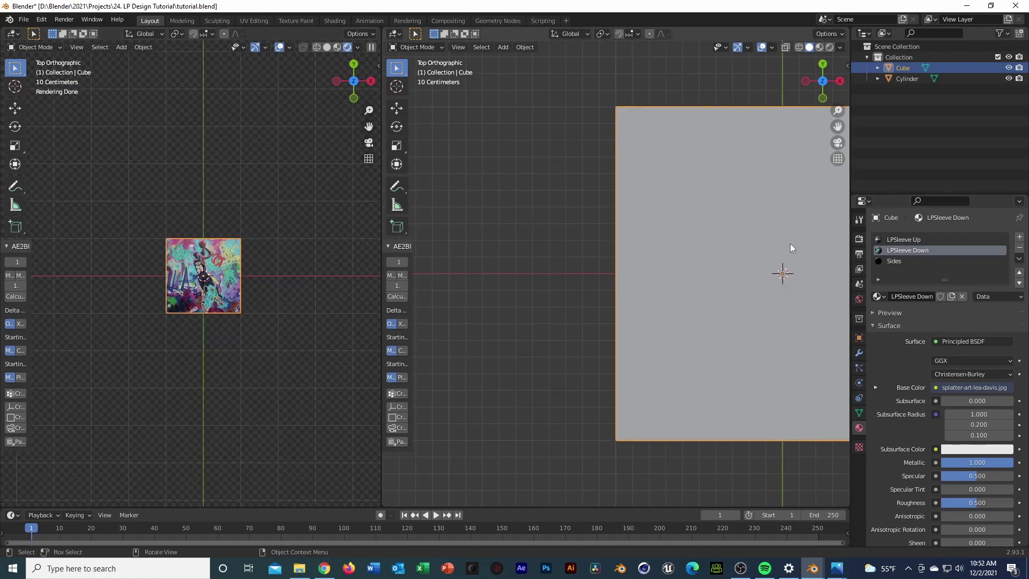
pyautogui.keyDown('shift'); pyautogui.moveTo(792, 245); pyautogui.dragTo(589, 231, button='middle'); pyautogui.keyUp('shift')
pyautogui.click(905, 79)
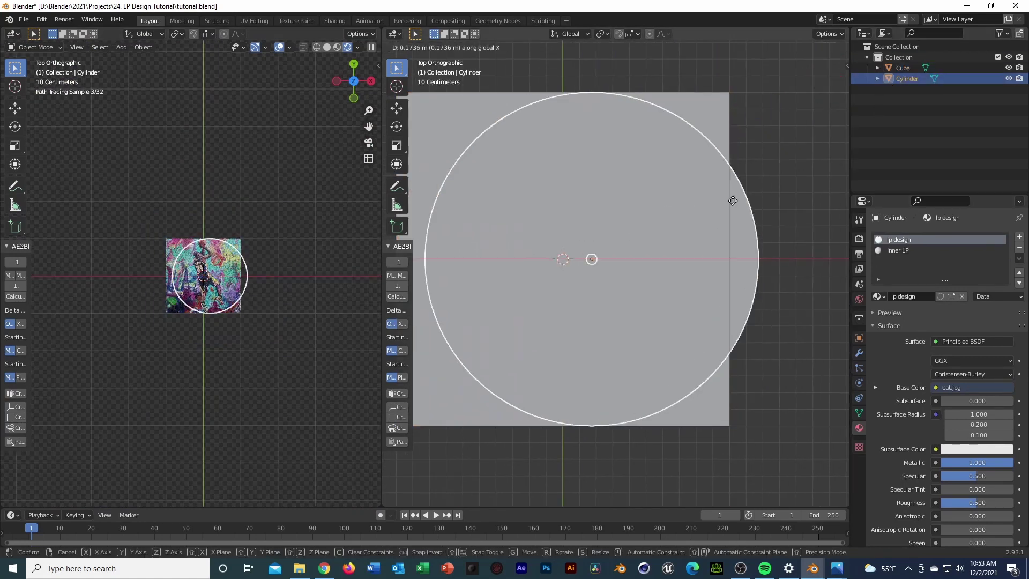
pyautogui.press('g')
pyautogui.press('x')
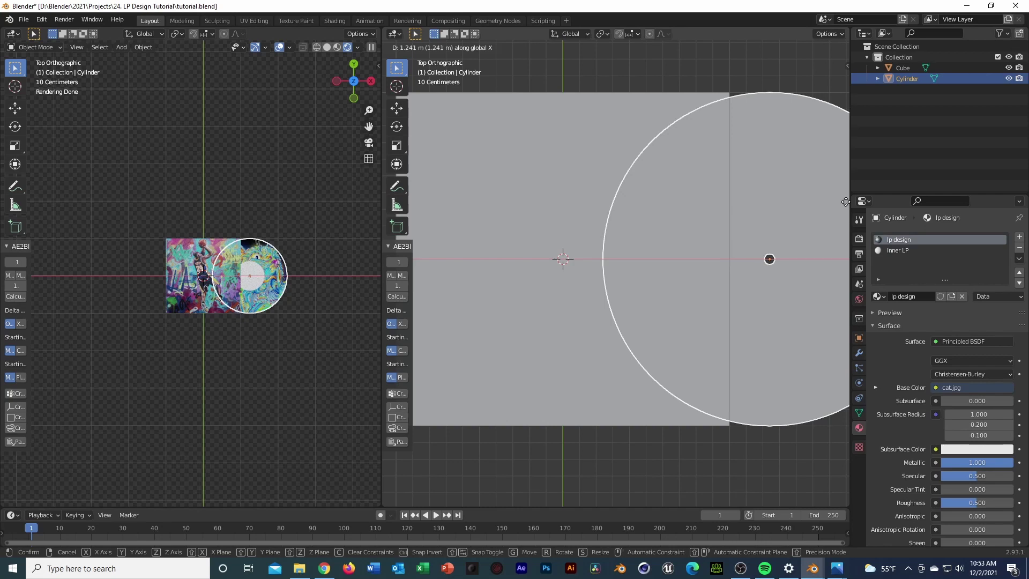
pyautogui.rightClick(845, 201)
# - Show the record's lp design material in the Shader Editor and move the unused slatter.jpg node up out of the way
pyautogui.click(394, 33)
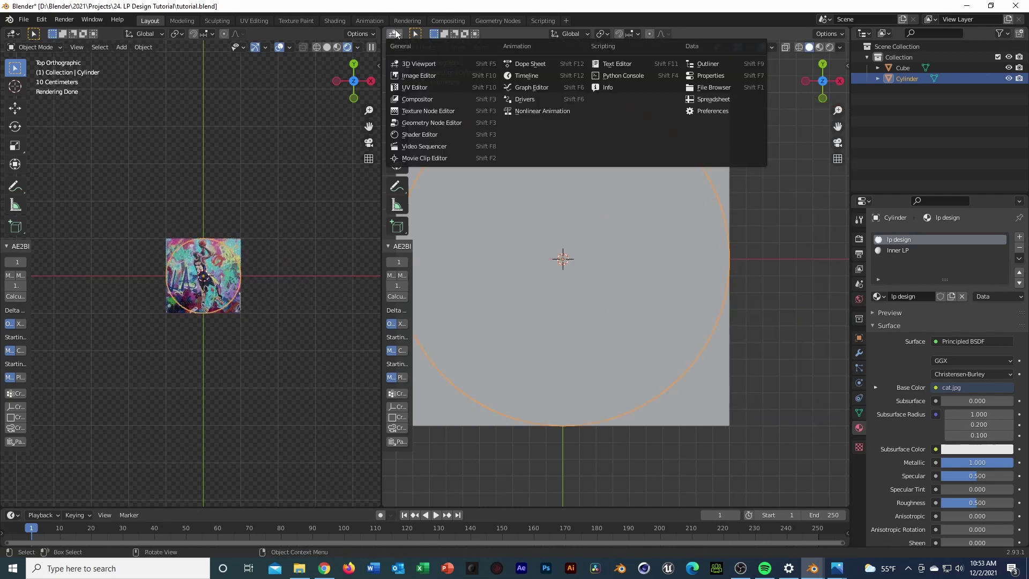
pyautogui.click(445, 135)
pyautogui.moveTo(422, 214); pyautogui.dragTo(603, 63)
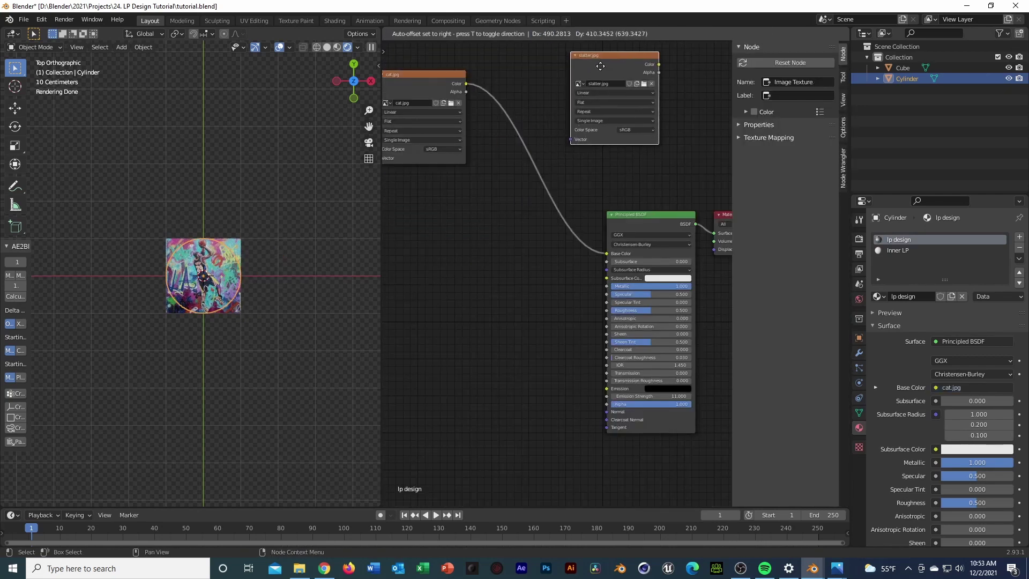
# - Add the kobe-bryant-richard-day image texture to lp design in place of cat.jpg as Base Color, and hide the cube to expose the record
pyautogui.click(299, 568)
pyautogui.moveTo(415, 292); pyautogui.dragTo(520, 59)
pyautogui.click(401, 246)
pyautogui.moveTo(476, 236); pyautogui.dragTo(510, 239)
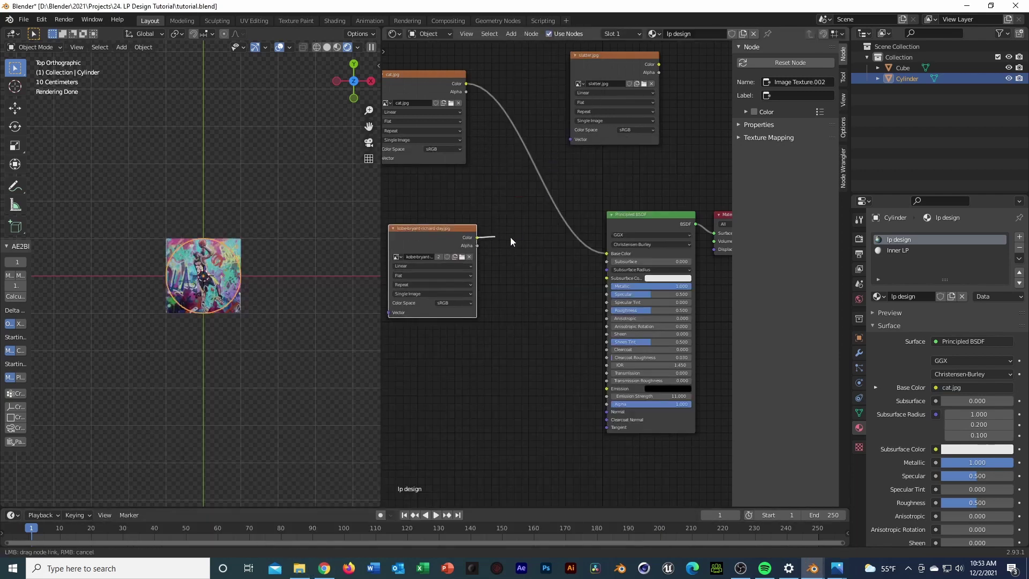
pyautogui.moveTo(608, 254); pyautogui.dragTo(608, 254)
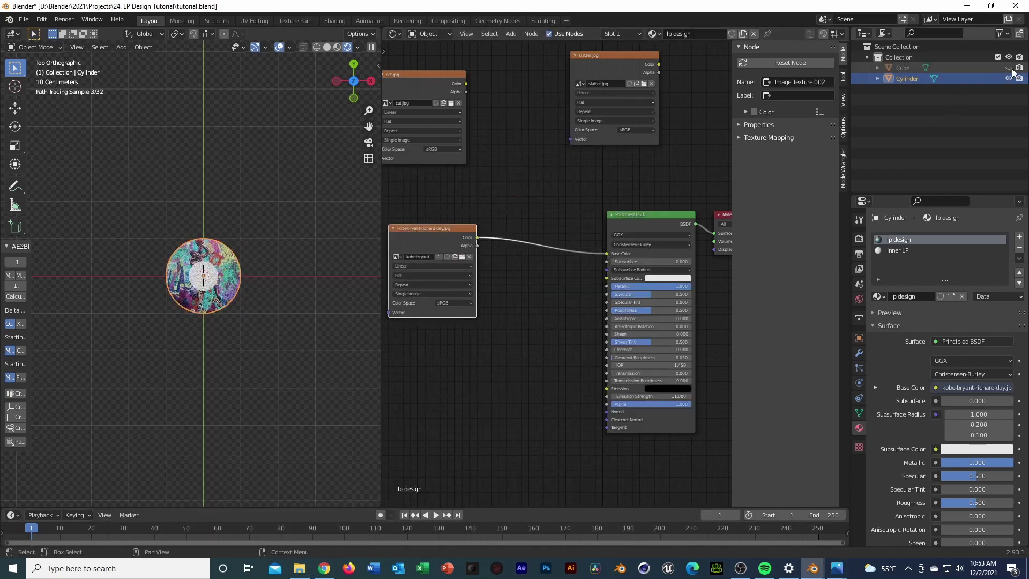
pyautogui.scroll(7, 255, 259)
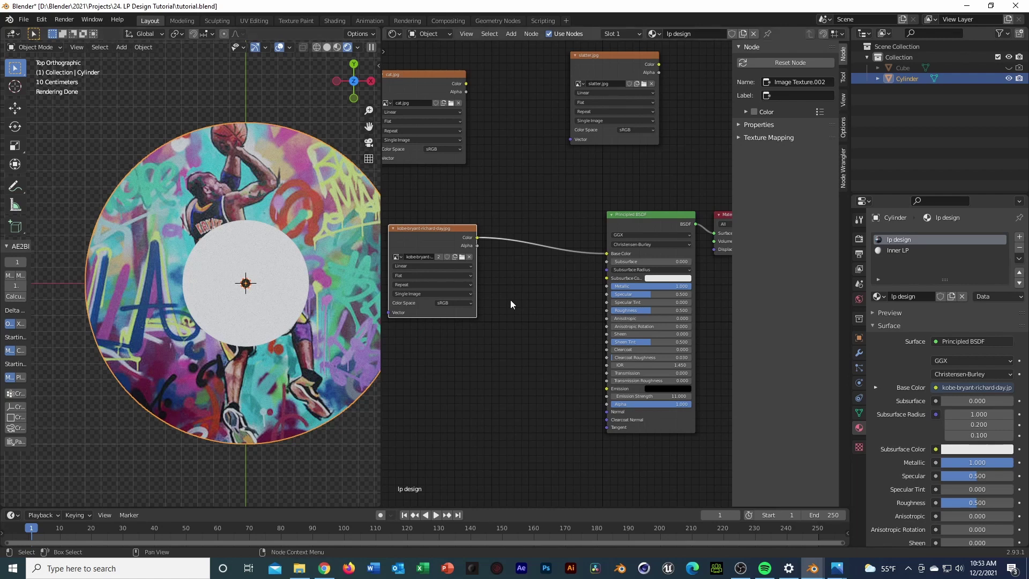
pyautogui.moveTo(419, 225); pyautogui.dragTo(414, 208)
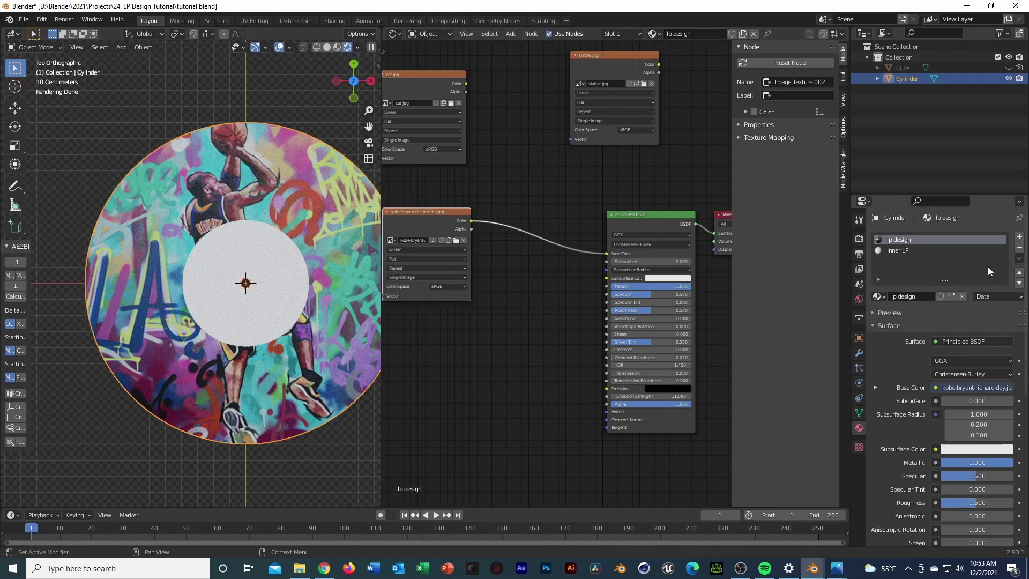
# - Select all the linked faces of the record's centre label and assign the lp design material to them
pyautogui.click(893, 249)
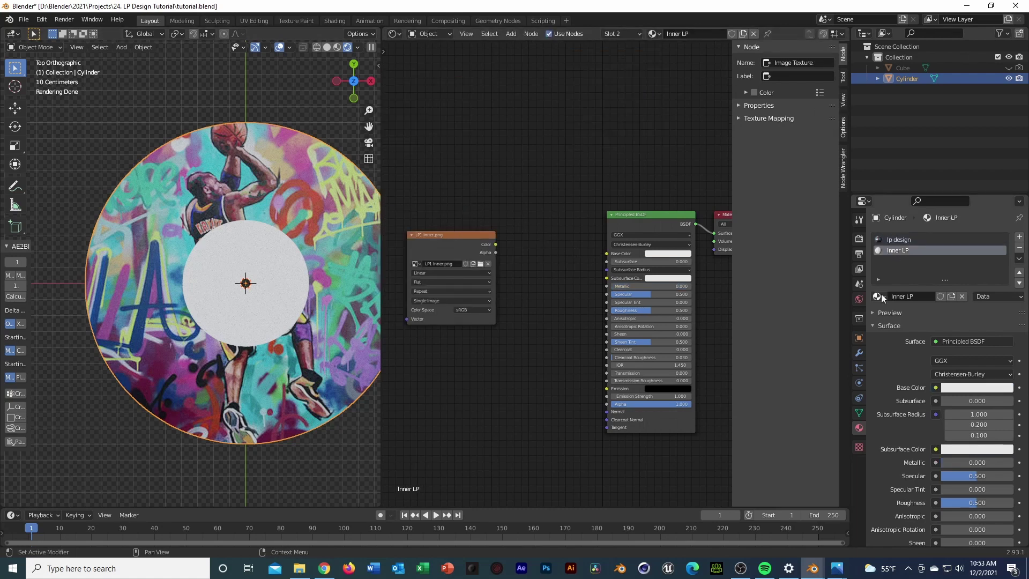
pyautogui.click(914, 239)
pyautogui.press('Tab')
pyautogui.click(275, 262)
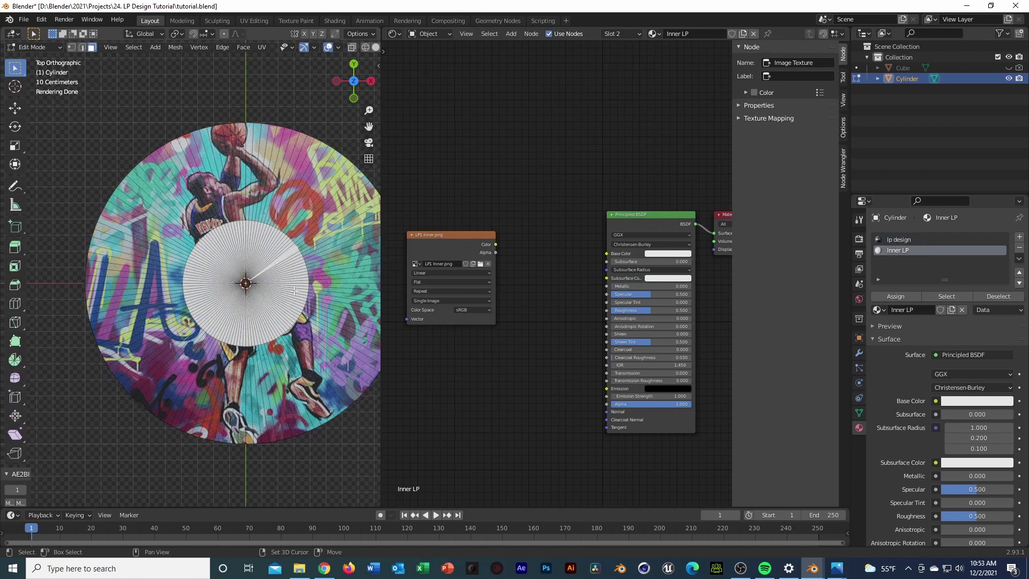
pyautogui.press('l')
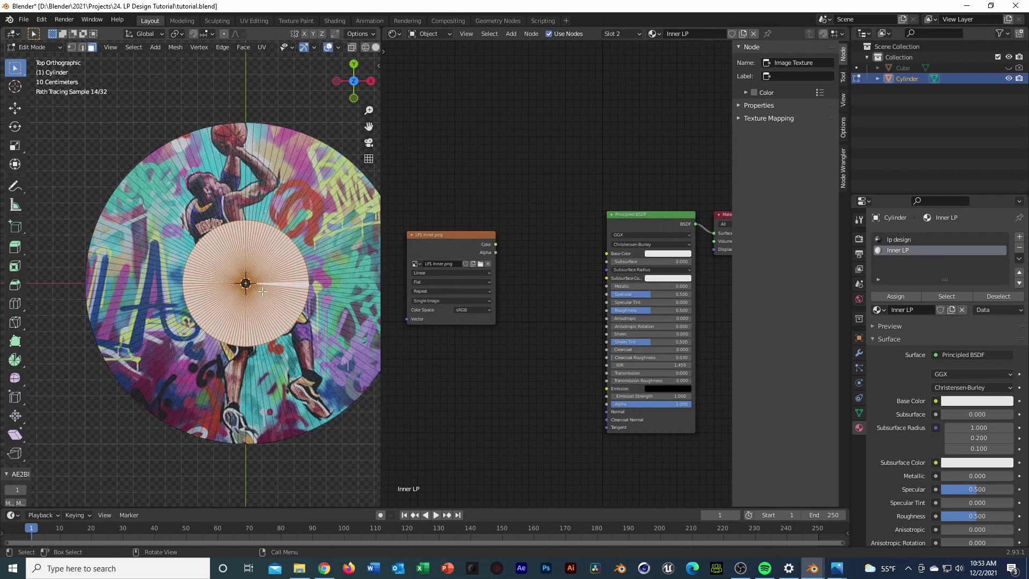
pyautogui.click(914, 239)
pyautogui.click(896, 296)
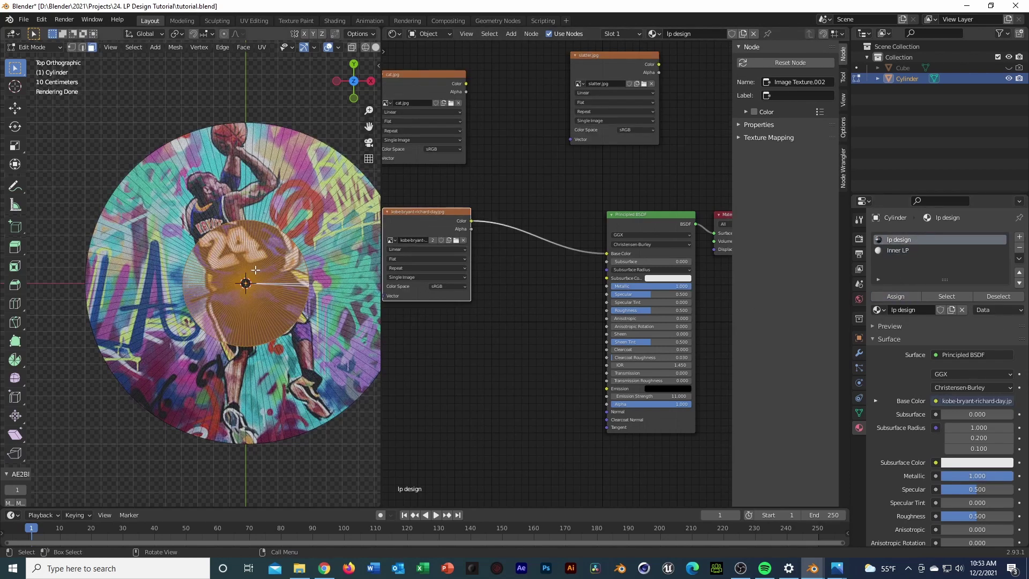
# - Show kobe-bryant-richard-day.jpg in the UV Editor and project the centre label faces' UVs from the top view
pyautogui.click(395, 33)
pyautogui.click(423, 87)
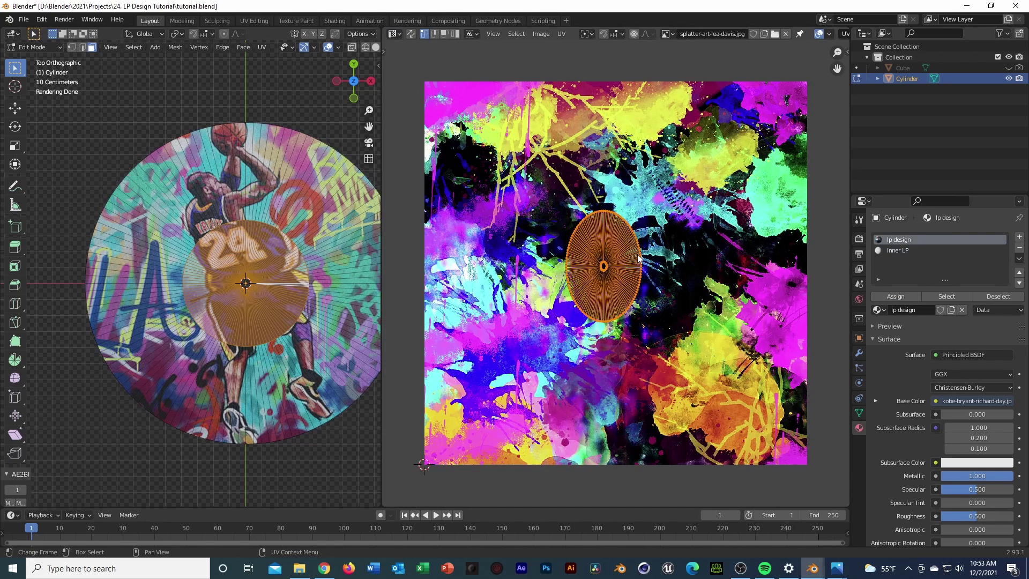
pyautogui.click(664, 34)
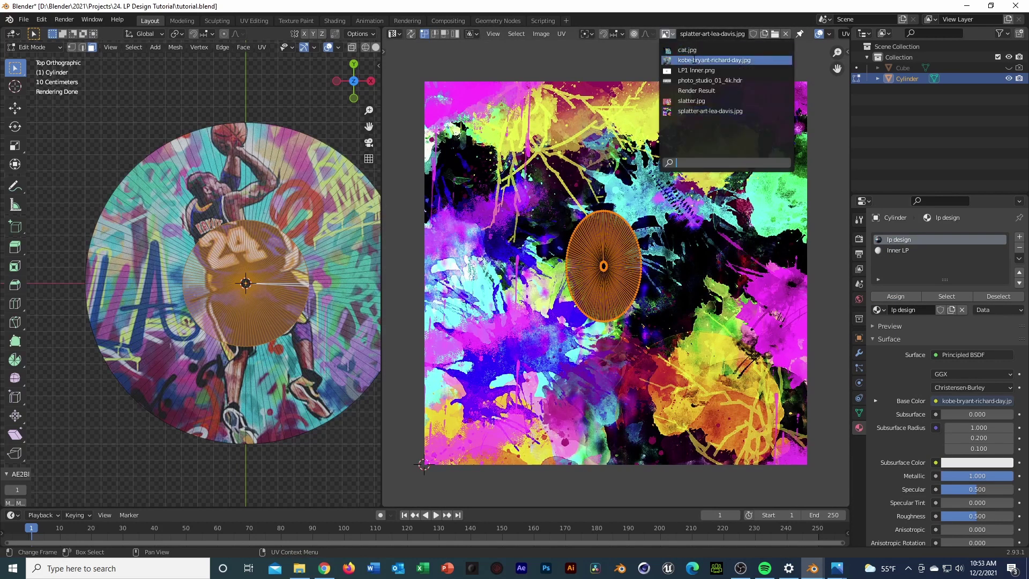
pyautogui.click(696, 59)
pyautogui.keyDown('shift'); pyautogui.moveTo(329, 123); pyautogui.dragTo(301, 114, button='middle'); pyautogui.keyUp('shift')
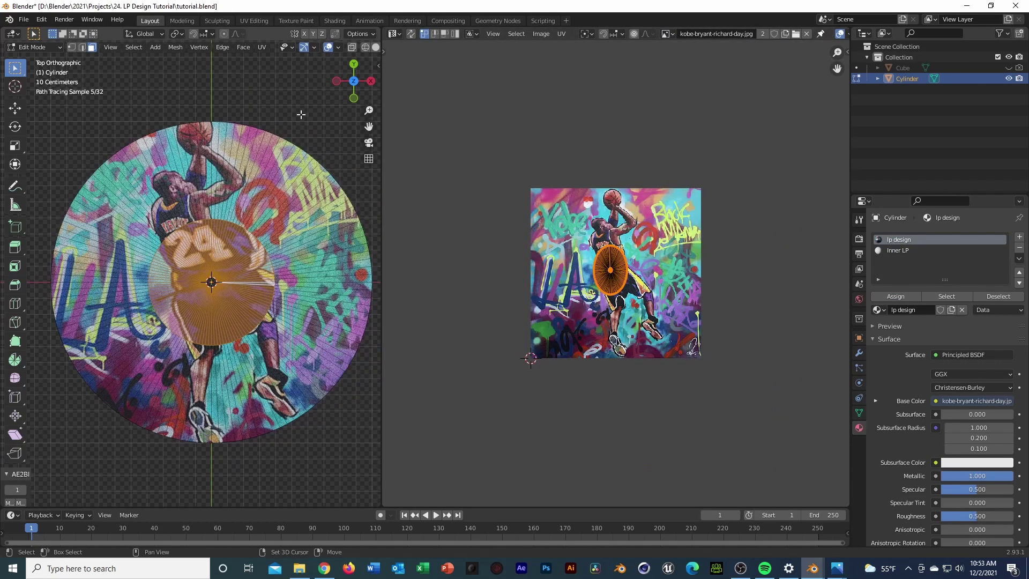
pyautogui.click(262, 47)
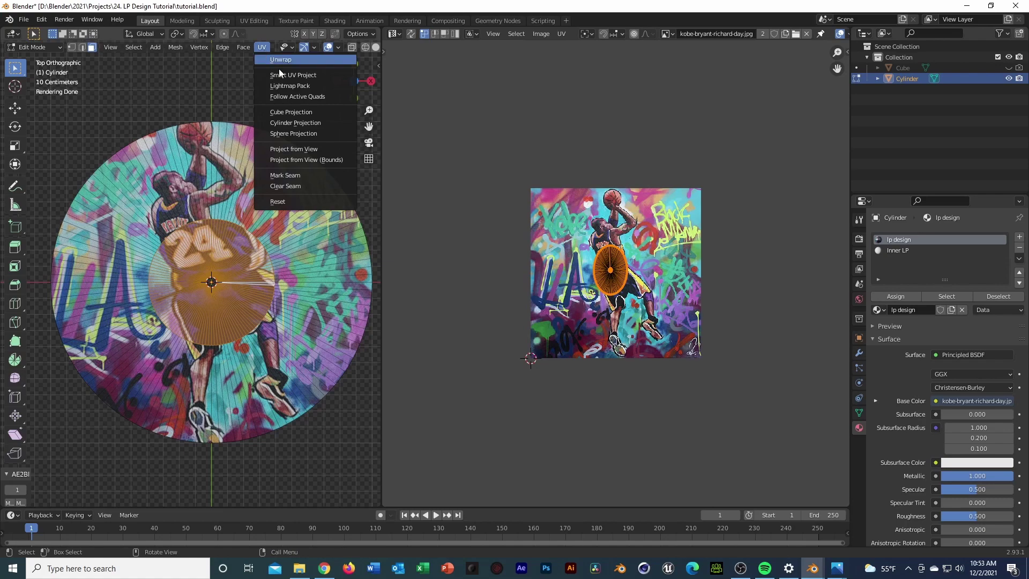
pyautogui.click(296, 148)
# - Enlarge and move the centre label's UV island until its artwork lines up with the rest of the record, and return to Object Mode
pyautogui.press('g')
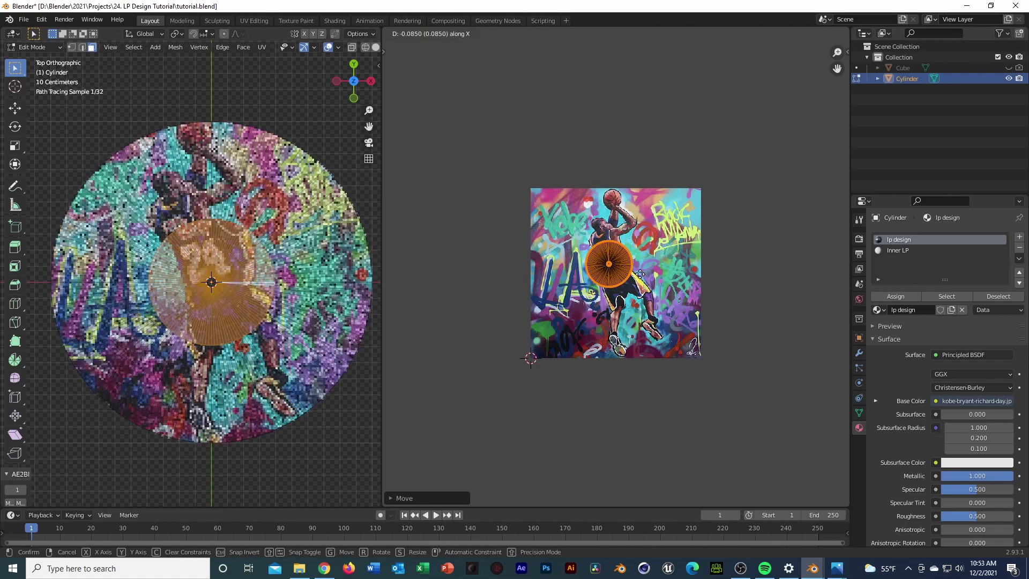
pyautogui.press('s')
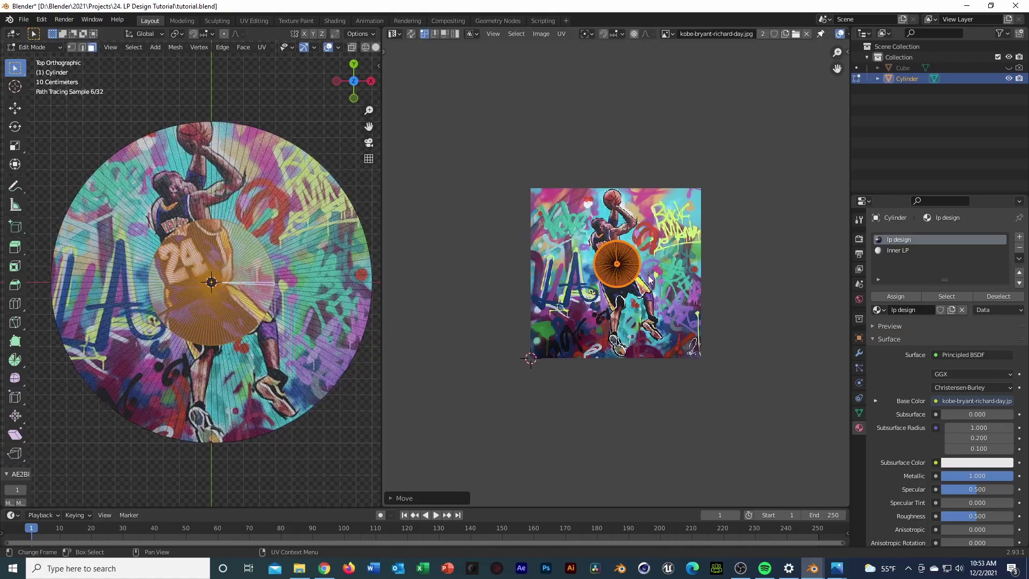
pyautogui.click(653, 278)
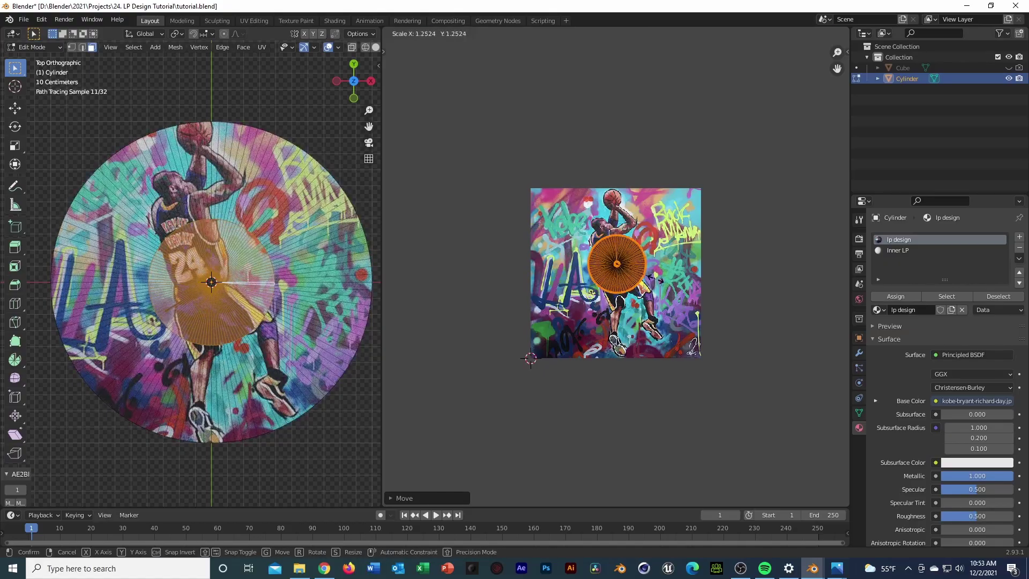
pyautogui.press('g')
pyautogui.press('y')
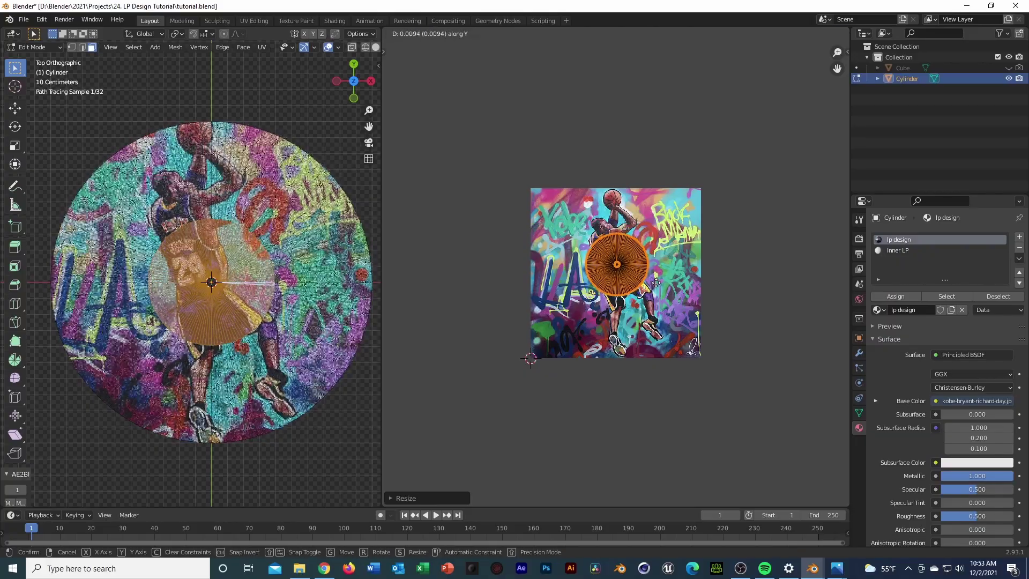
pyautogui.click(655, 281)
pyautogui.press('g')
pyautogui.press('x')
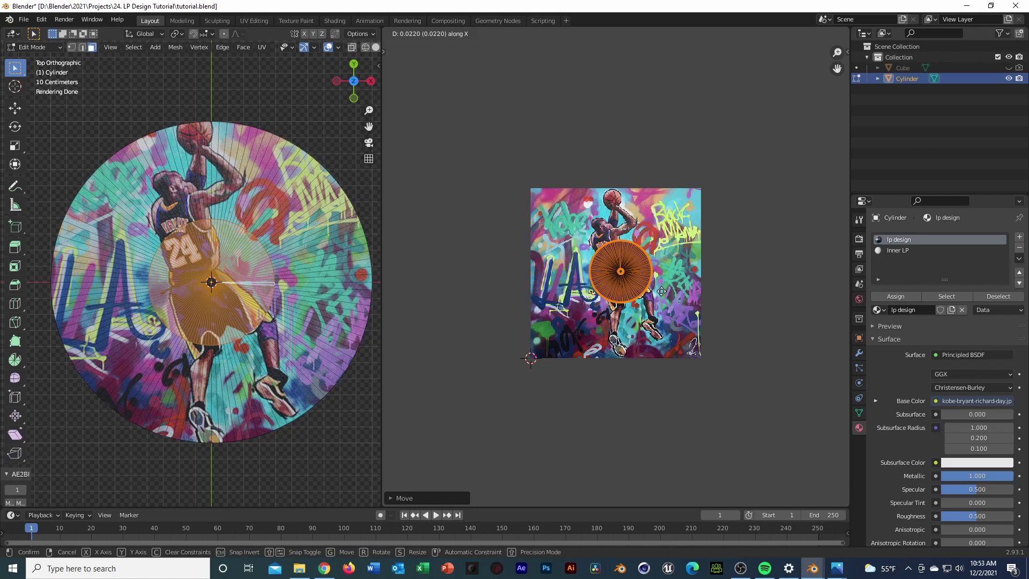
pyautogui.click(661, 291)
pyautogui.press('Tab')
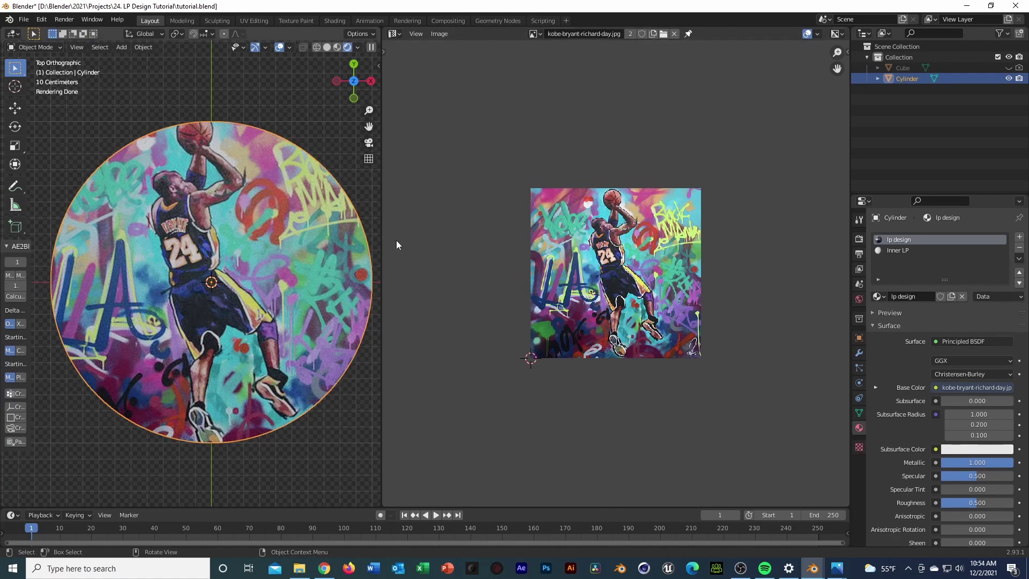
# - Try rotating the record about the global X axis
pyautogui.scroll(-4, 300, 241)
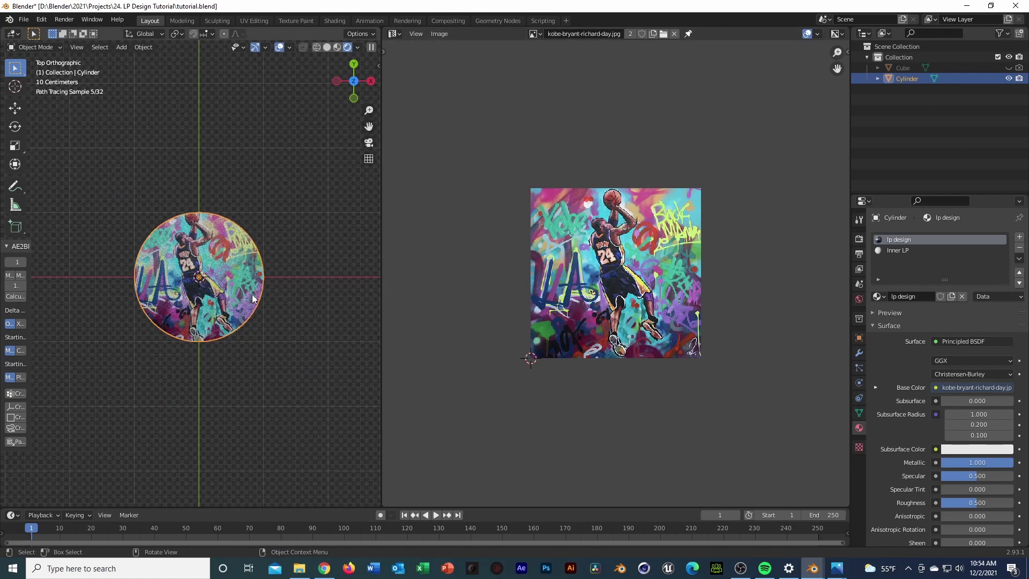
pyautogui.moveTo(300, 241)
pyautogui.mouseDown(button='middle')
pyautogui.moveTo(279, 269)
pyautogui.moveTo(274, 249)
pyautogui.moveTo(313, 316)
pyautogui.mouseUp(button='middle')
pyautogui.press('r')
pyautogui.press('x')
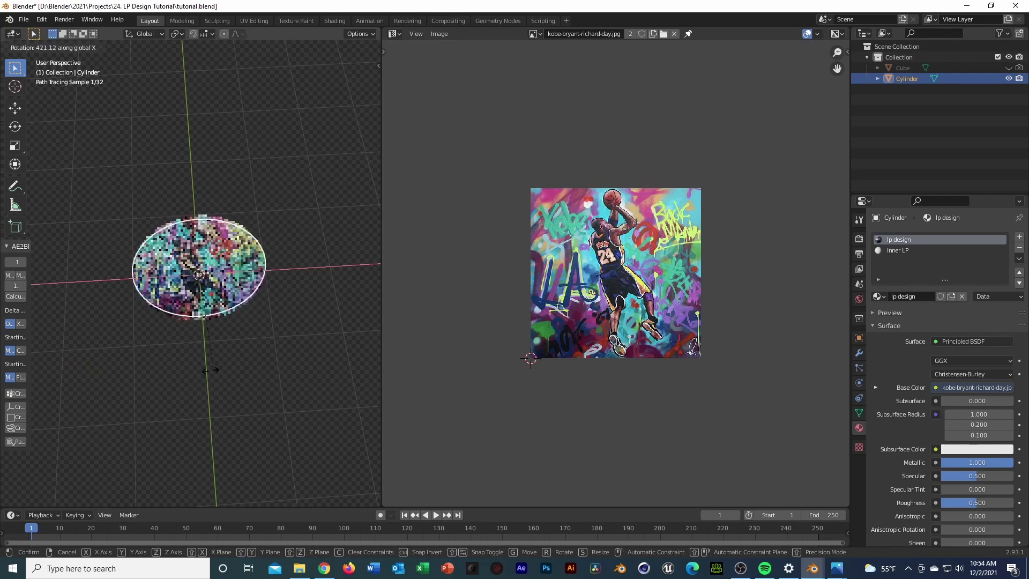
pyautogui.click(332, 291)
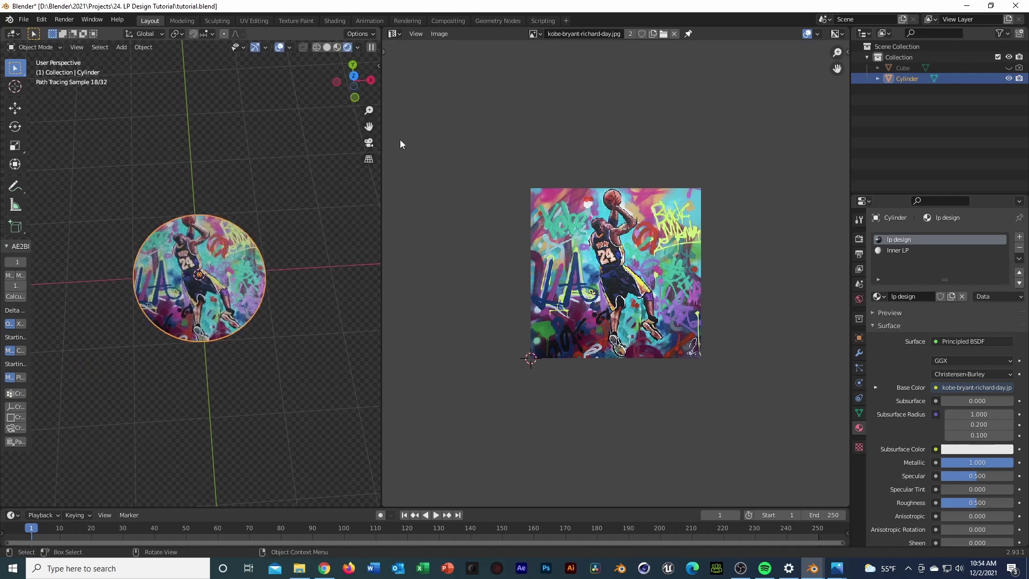
# - Show the Inner LP material in the Shader Editor and connect the LP1 Inner.png Color output to Base Color
pyautogui.click(394, 34)
pyautogui.click(897, 250)
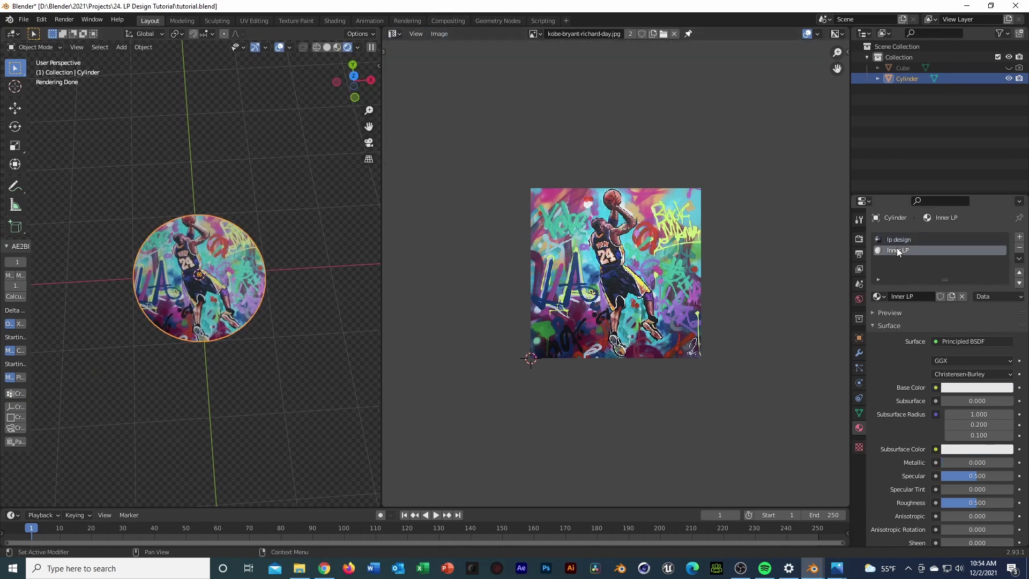
pyautogui.click(400, 33)
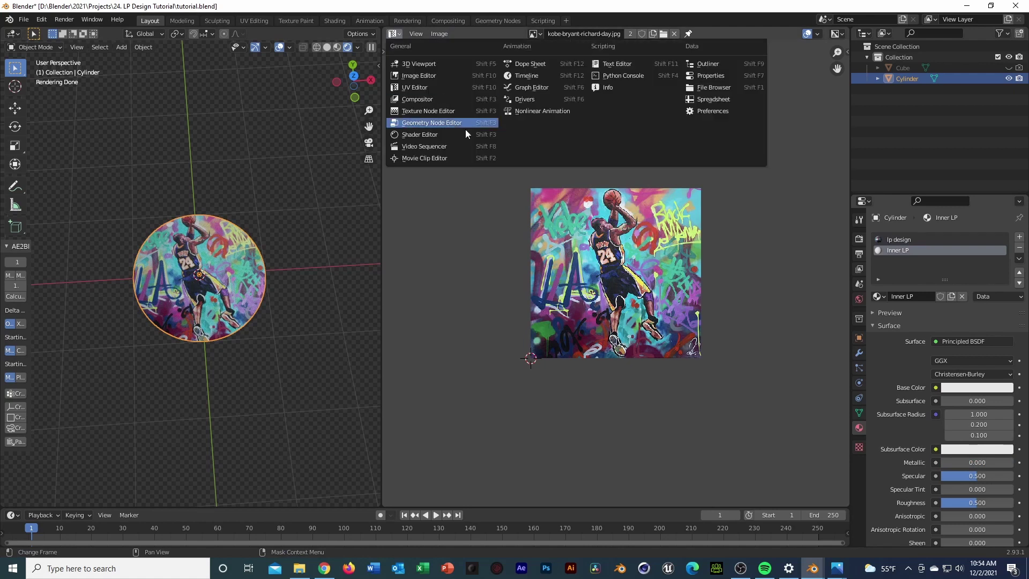
pyautogui.click(461, 135)
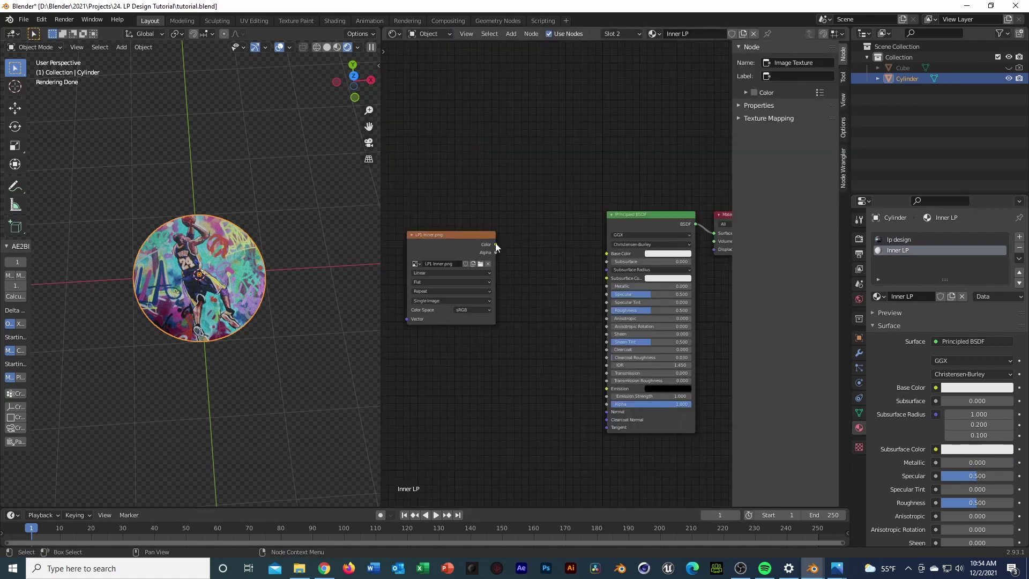
pyautogui.moveTo(495, 245); pyautogui.dragTo(607, 253)
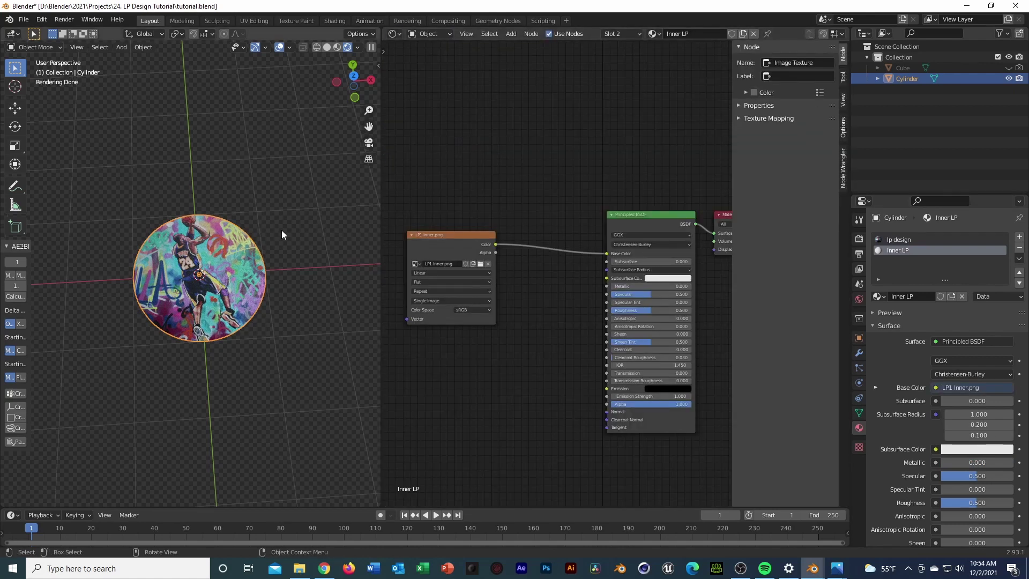
# - Assign the Inner LP material to the centre label faces and disconnect the LP1 Inner.png texture from its Base Color
pyautogui.scroll(3, 282, 234)
pyautogui.press('Tab')
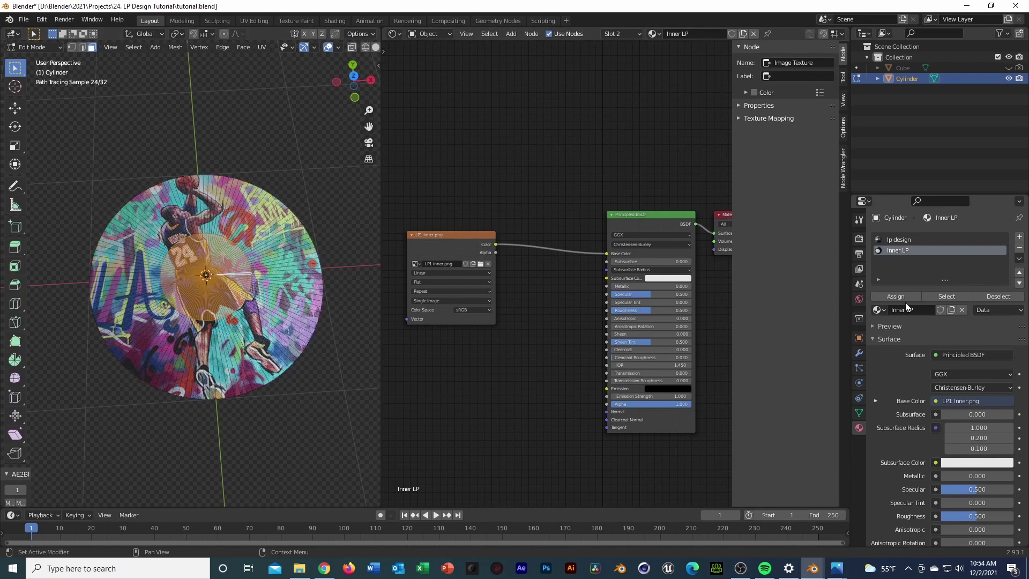
pyautogui.click(883, 295)
pyautogui.press('Tab')
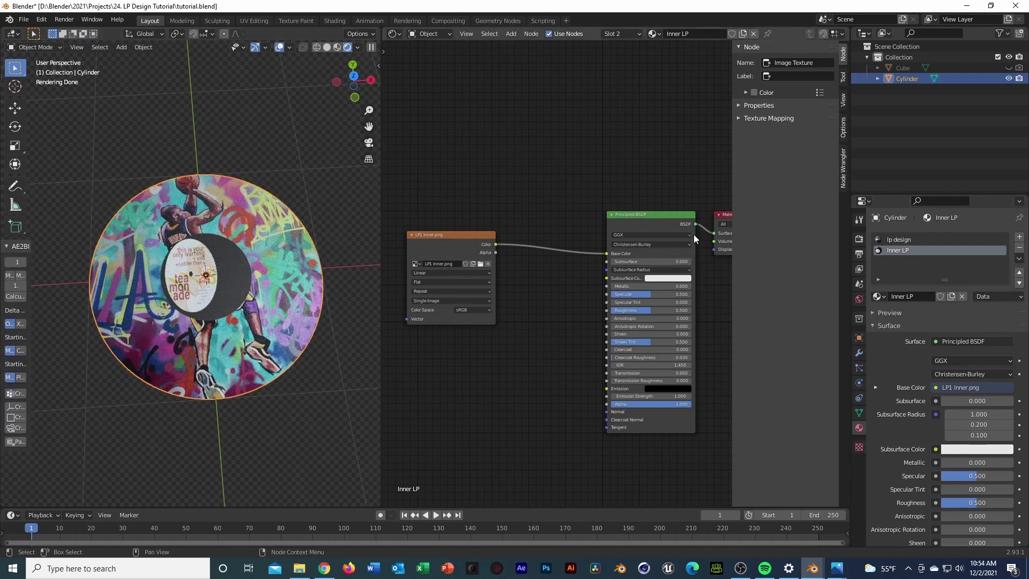
pyautogui.moveTo(615, 255); pyautogui.dragTo(405, 216)
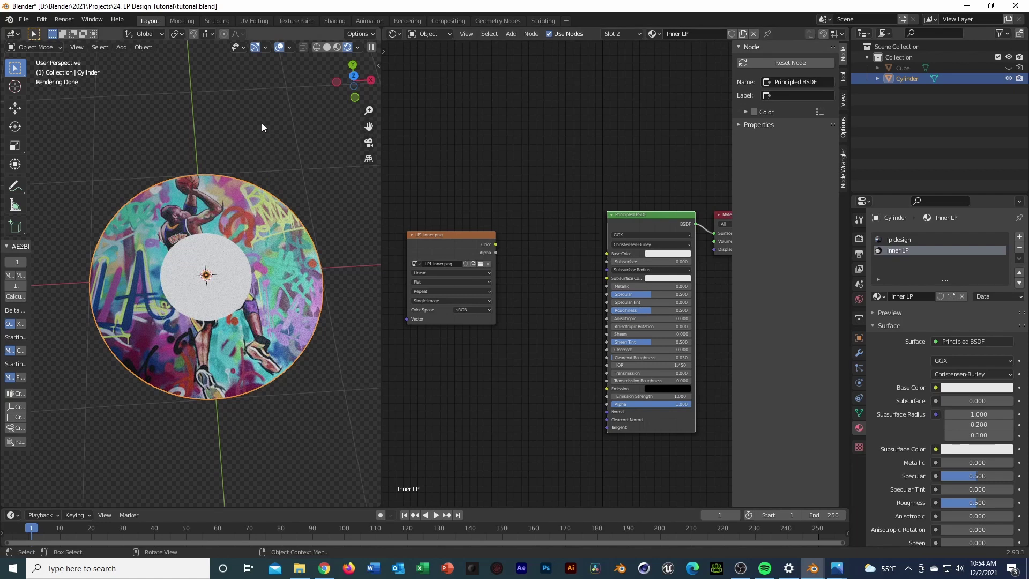
# - Replace the Shader Editor with a 3D Viewport and show the rendered view of the record from the top
pyautogui.press('`')
pyautogui.click(402, 34)
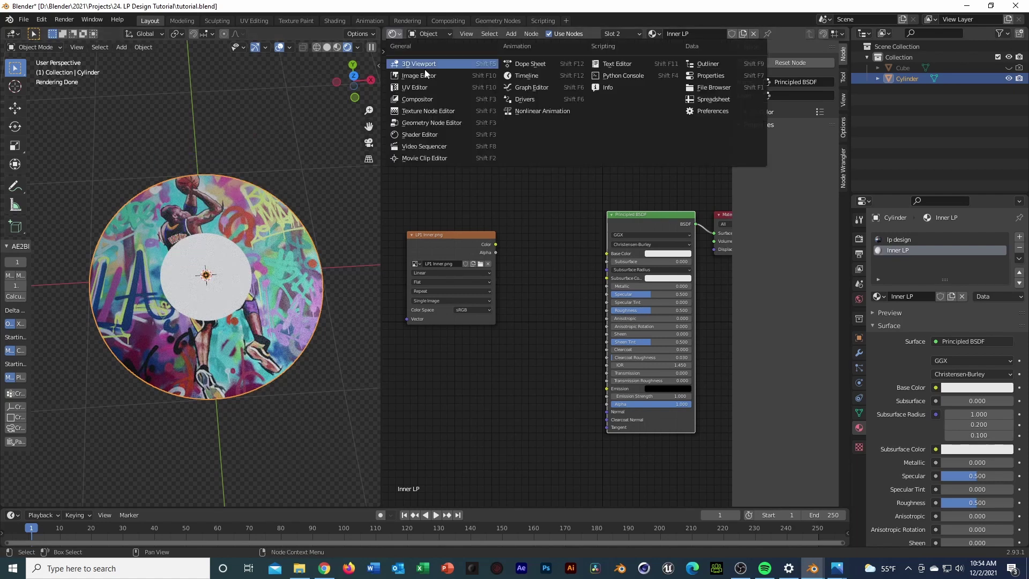
pyautogui.click(428, 63)
pyautogui.press('`')
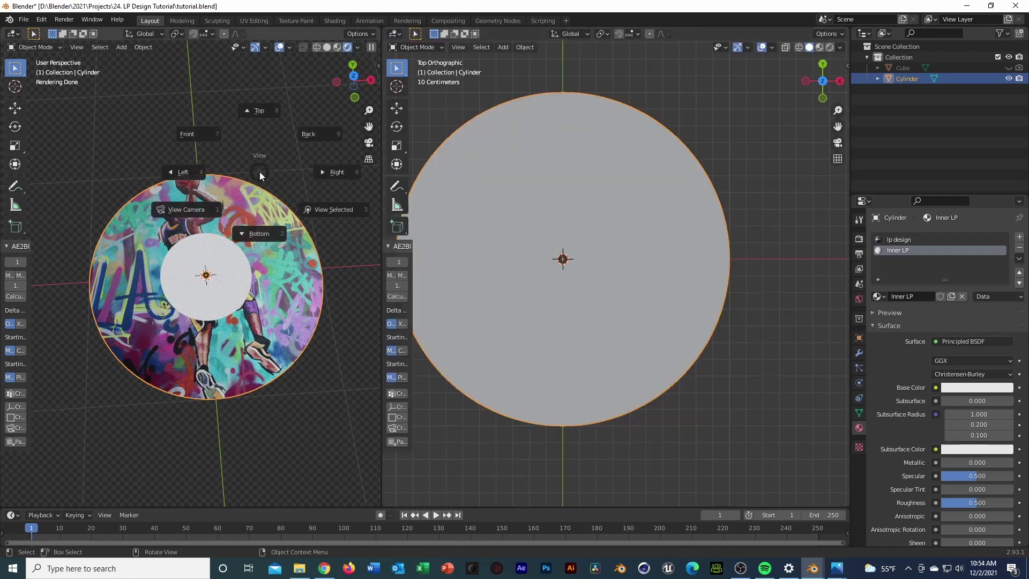
pyautogui.press('7')
pyautogui.press('`')
pyautogui.press('8')
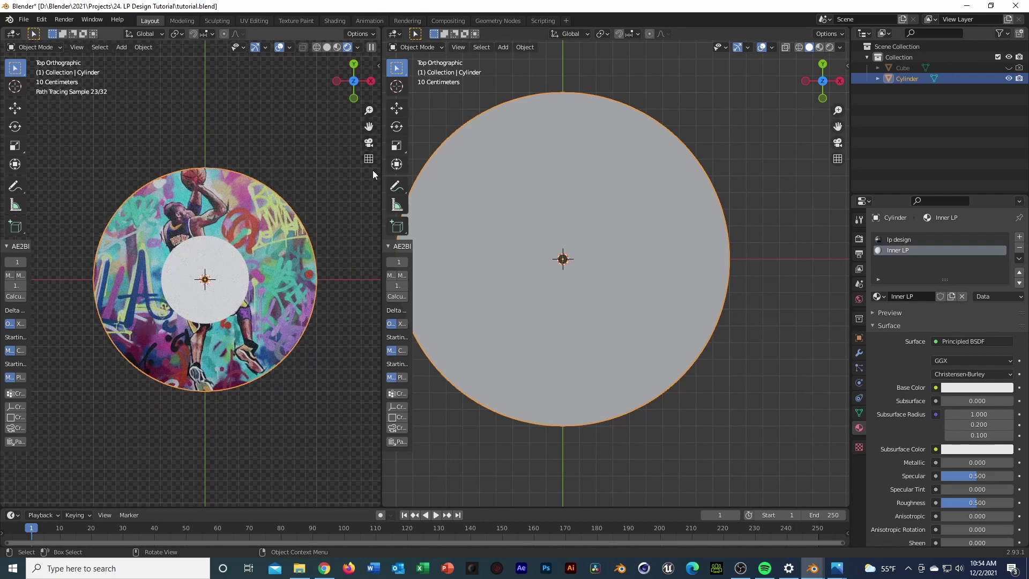
# - Unhide the cube and rename it LP Cover
pyautogui.click(1008, 67)
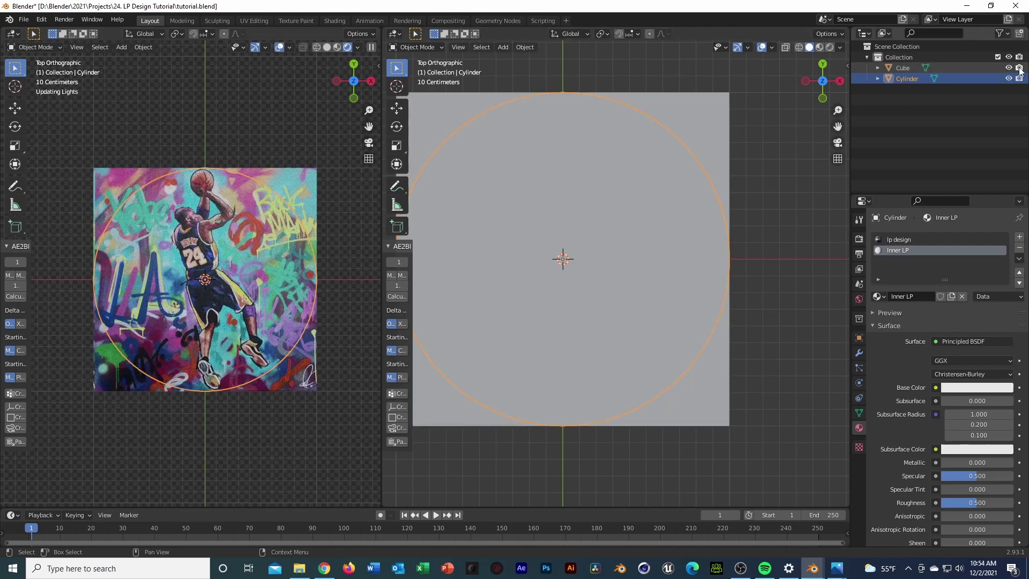
pyautogui.doubleClick(905, 68)
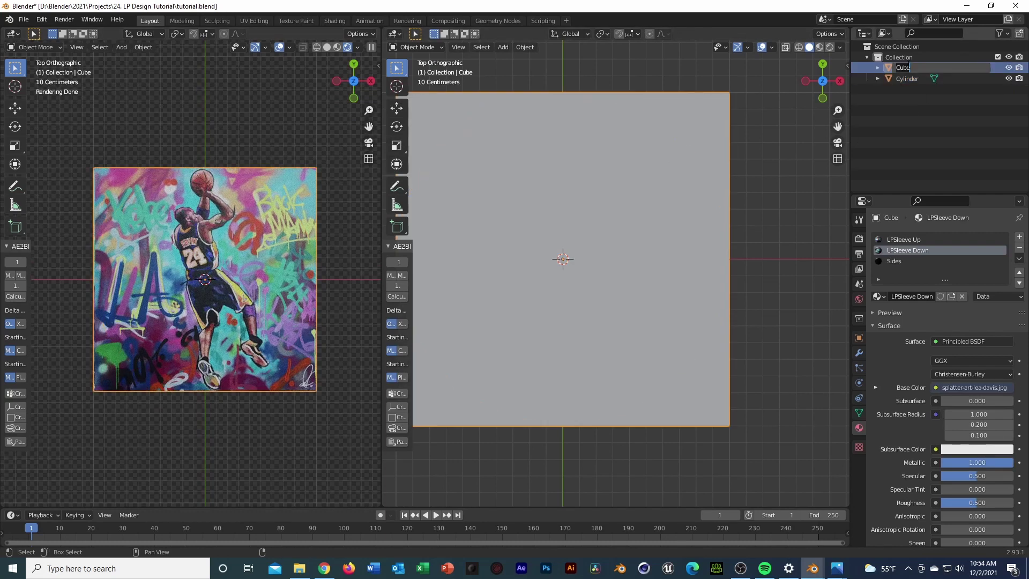
pyautogui.write('LP Cover')
pyautogui.press('Return')
# - Rename the Cylinder object as Lp
pyautogui.doubleClick(908, 66)
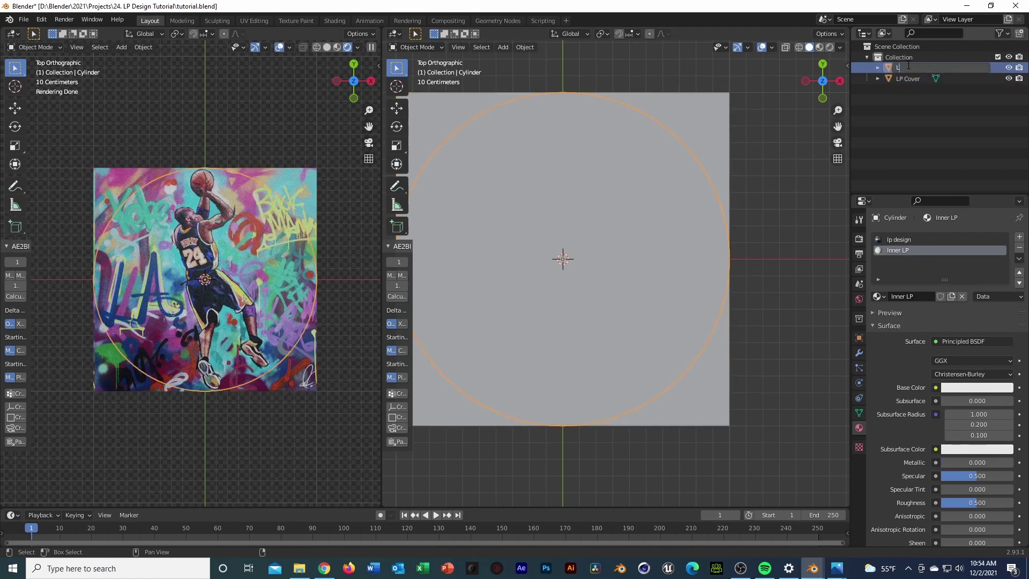
pyautogui.write('Lp')
pyautogui.press('Return')
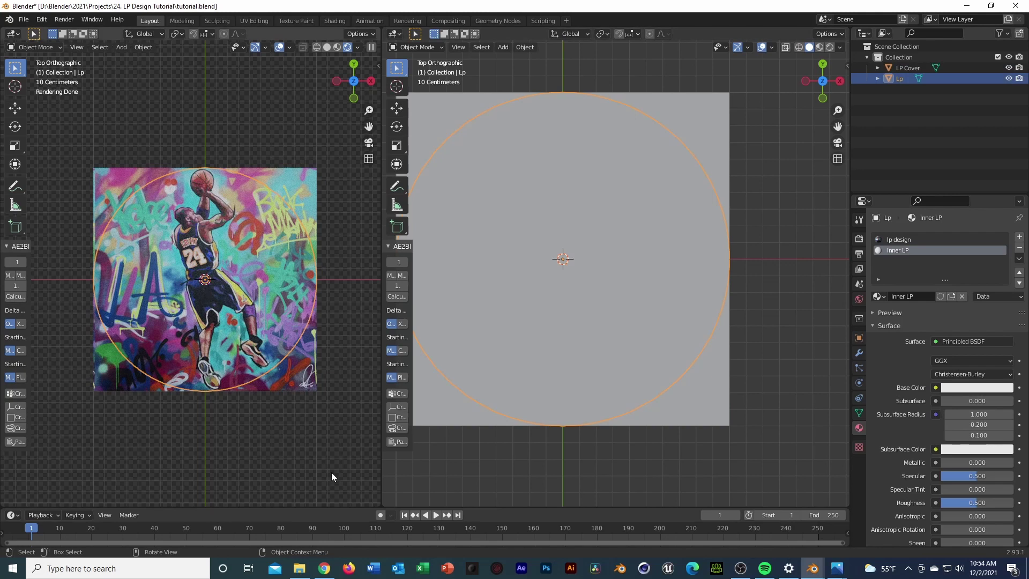
# - Deselect the record and save the Blender file
pyautogui.click(318, 359)
pyautogui.scroll(-3, 320, 358)
pyautogui.scroll(-4, 610, 217)
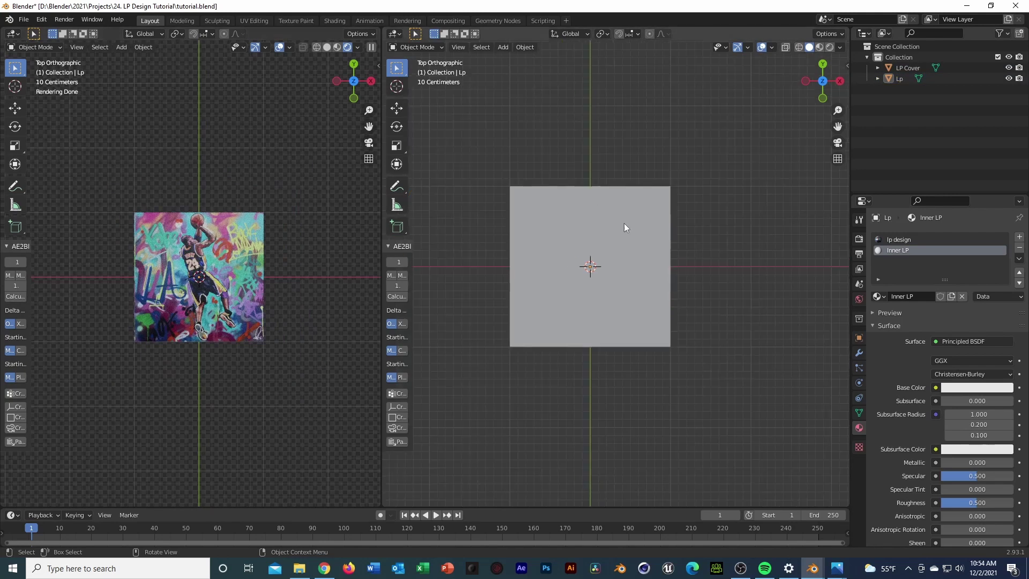
pyautogui.scroll(2, 624, 224)
pyautogui.hotkey('ctrl', 's')
# - Insert a Location keyframe for the LP Cover object at frame 1
pyautogui.click(678, 261)
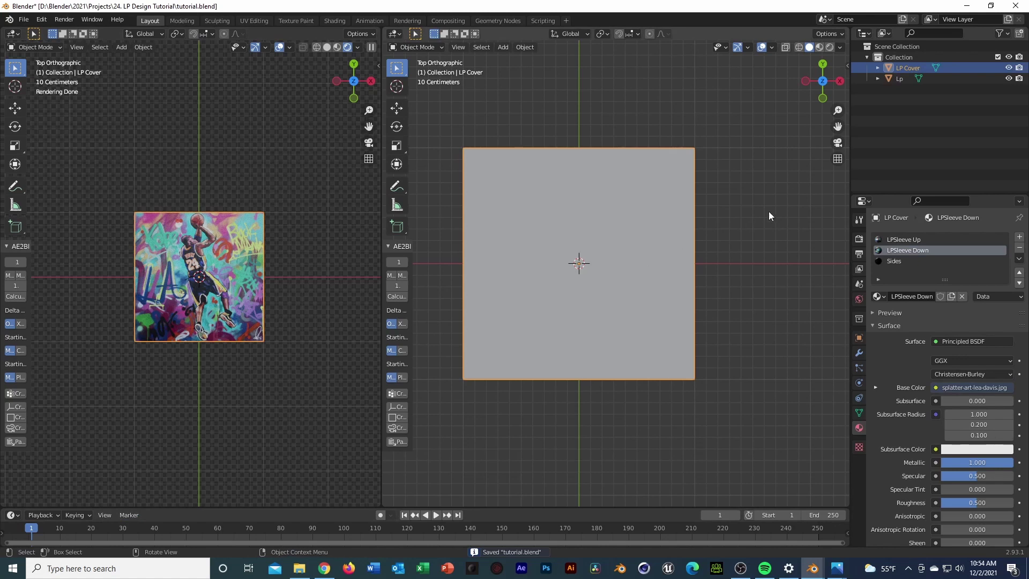
pyautogui.press('i')
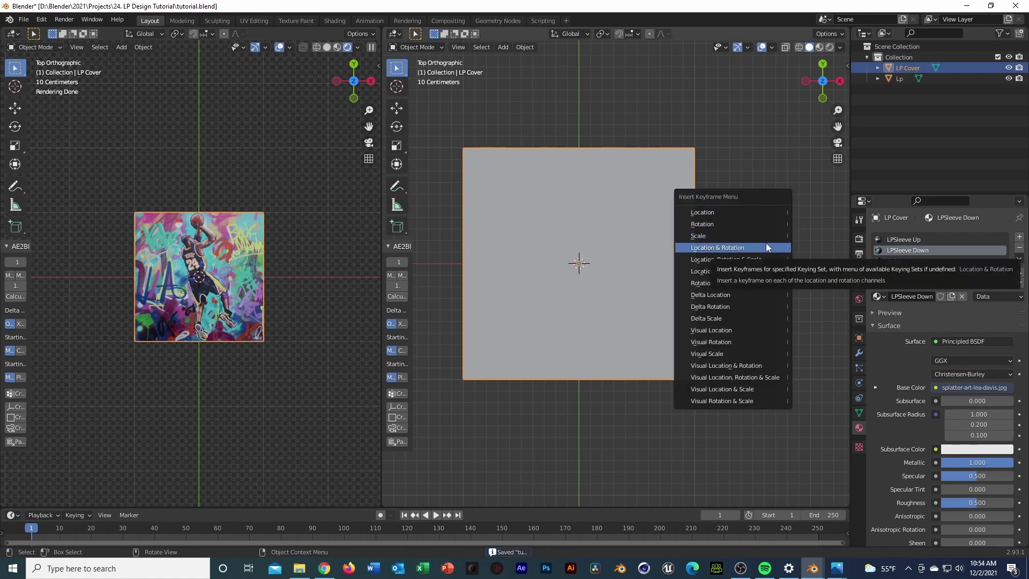
pyautogui.click(763, 213)
pyautogui.scroll(-2, 343, 358)
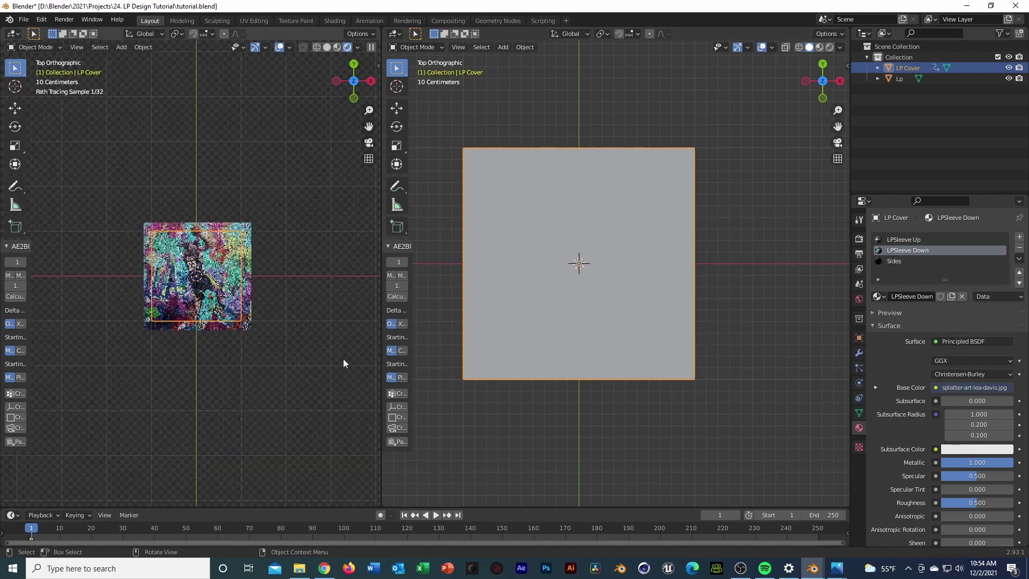
# - At frame 30, move the LP Cover about 2.1 m in the negative X direction and insert a Location keyframe
pyautogui.scroll(-2, 629, 351)
pyautogui.click(123, 528)
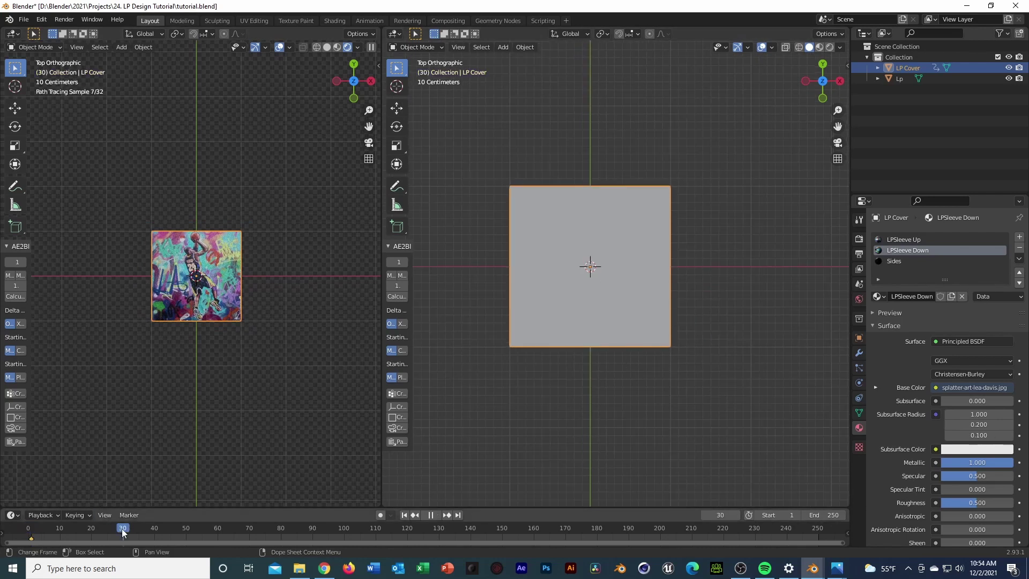
pyautogui.press('g')
pyautogui.press('x')
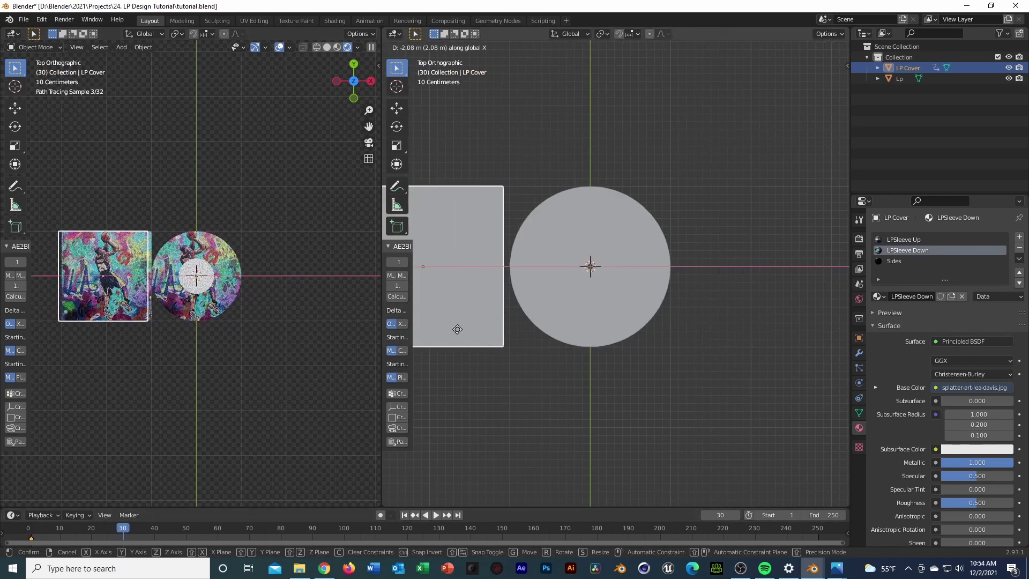
pyautogui.click(458, 329)
pyautogui.press('i')
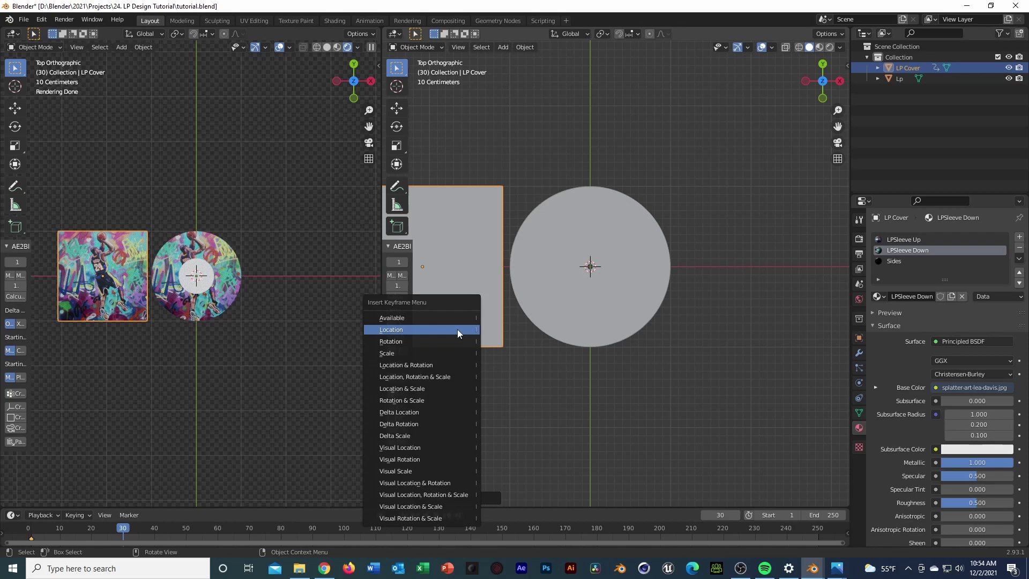
pyautogui.click(457, 328)
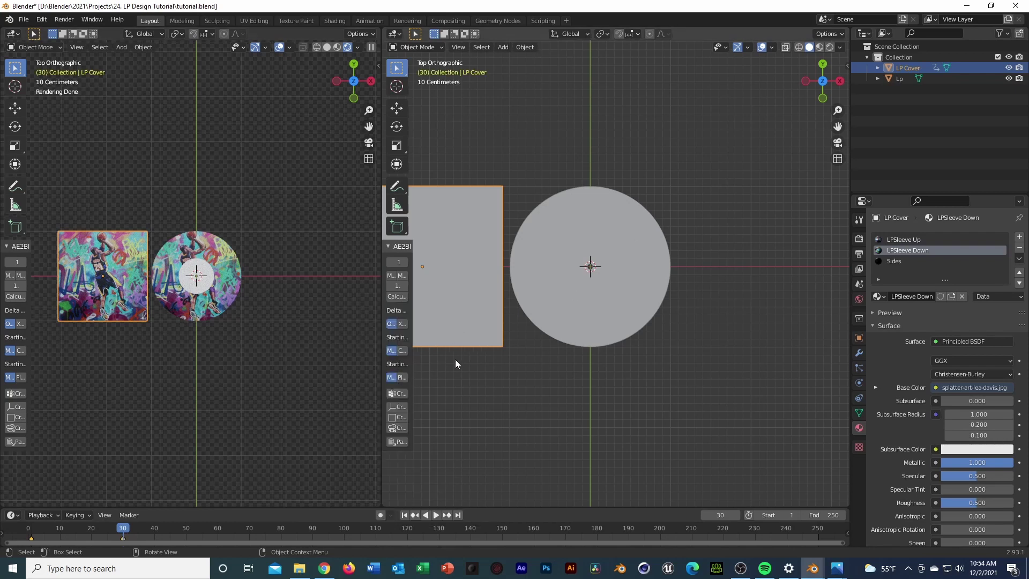
# - Select the Lp record and insert a Rotation keyframe for it at frame 20
pyautogui.click(619, 305)
pyautogui.click(33, 527)
pyautogui.press('space')
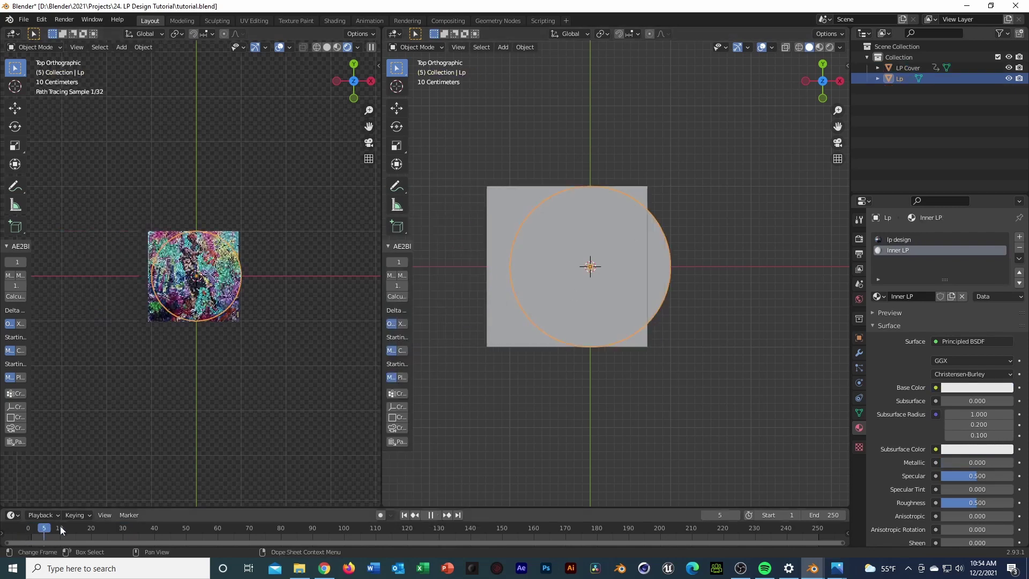
pyautogui.press('space')
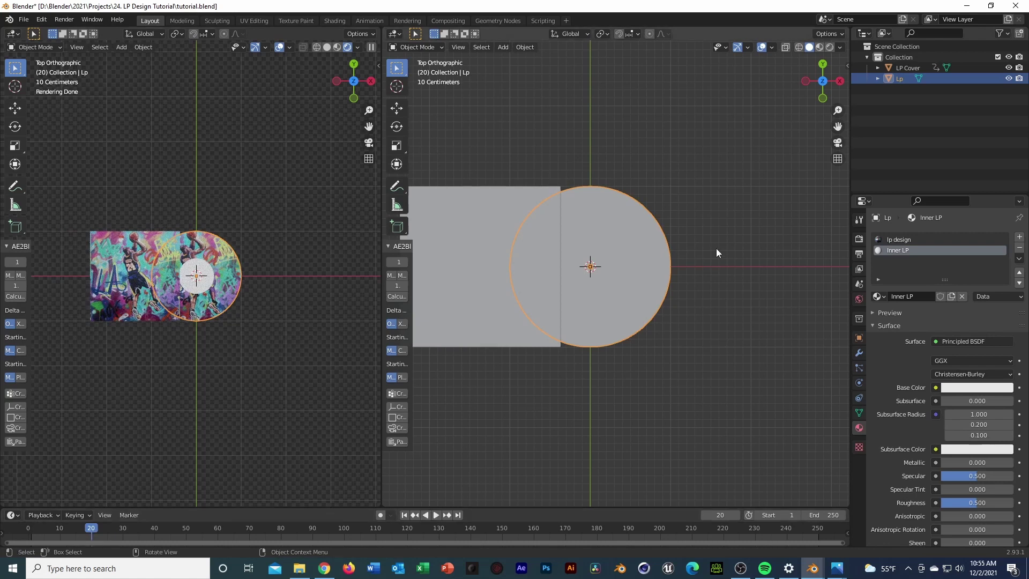
pyautogui.press('i')
pyautogui.click(700, 285)
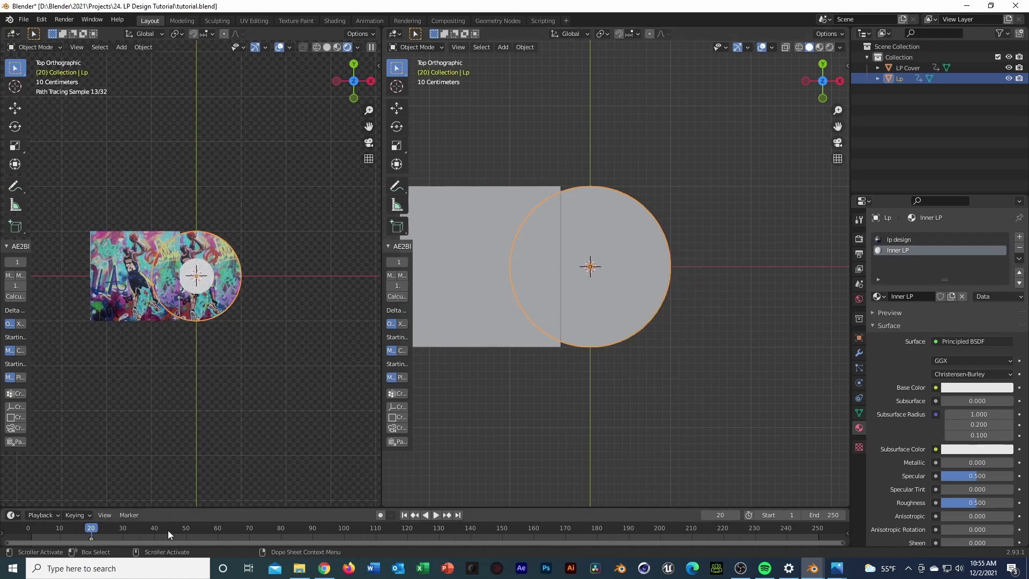
# - At frame 60, rotate the record 360° about the X axis and insert a Rotation keyframe
pyautogui.click(218, 530)
pyautogui.press('r')
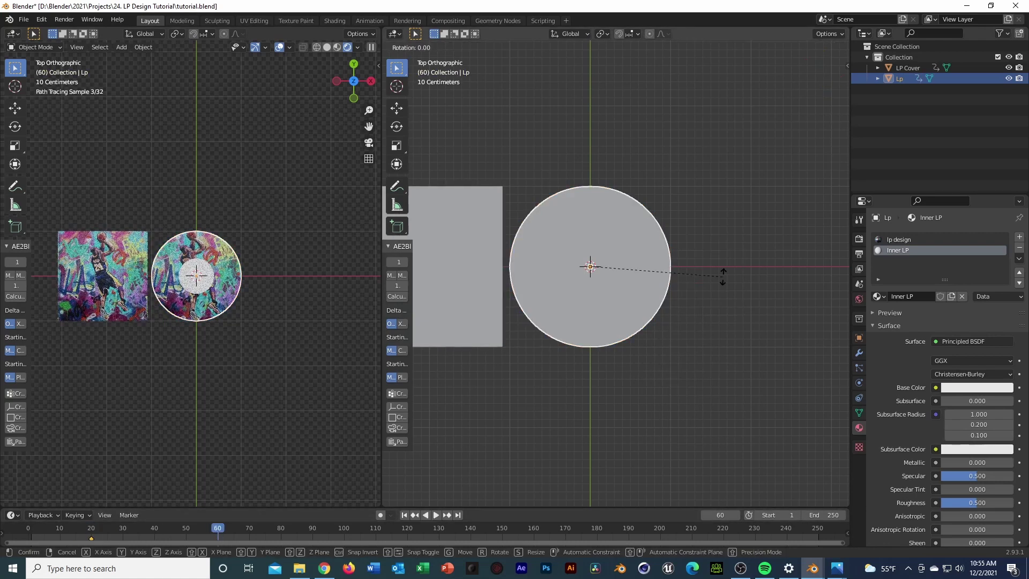
pyautogui.press('x')
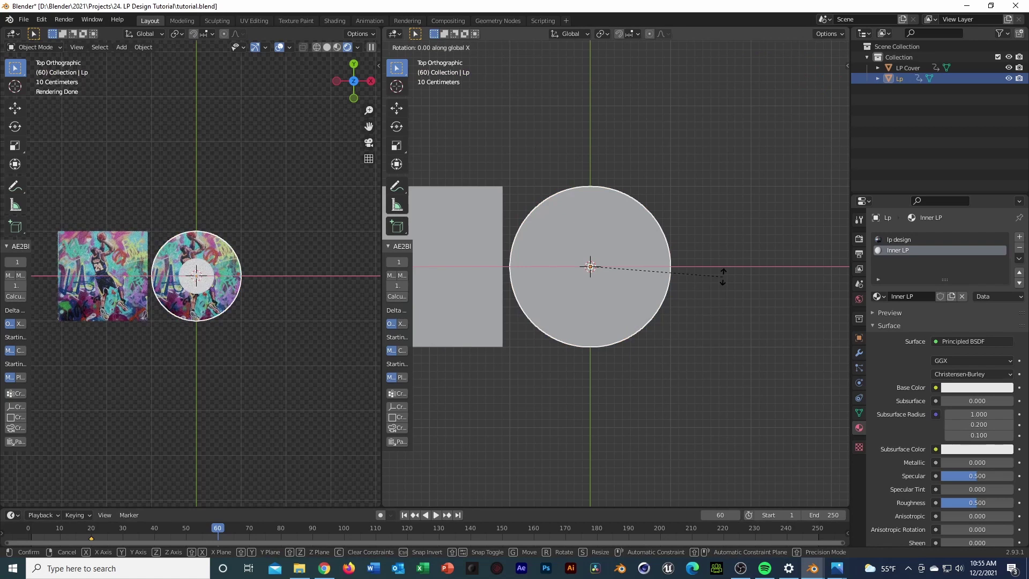
pyautogui.write('360')
pyautogui.press('Return')
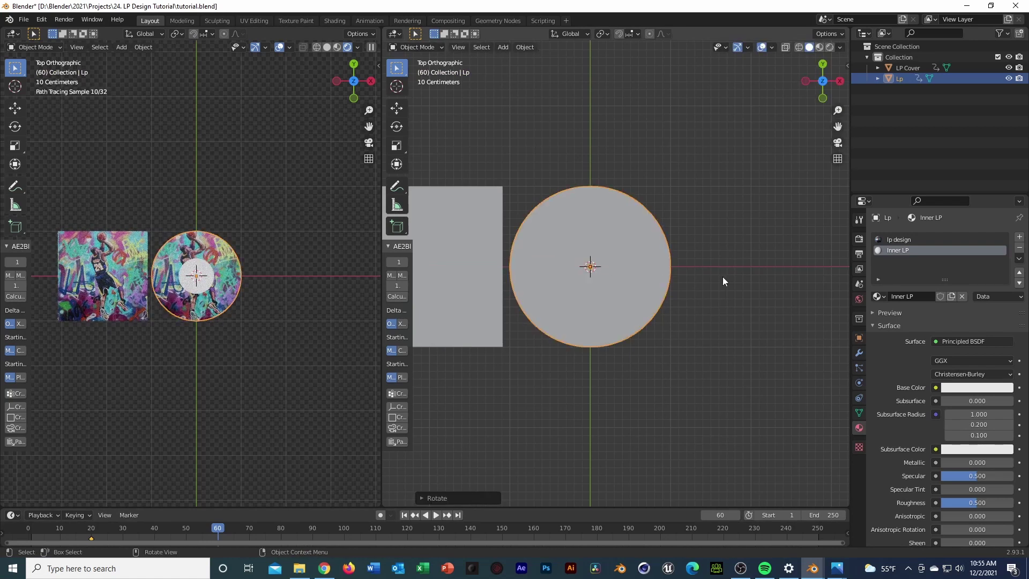
pyautogui.press('i')
pyautogui.click(722, 278)
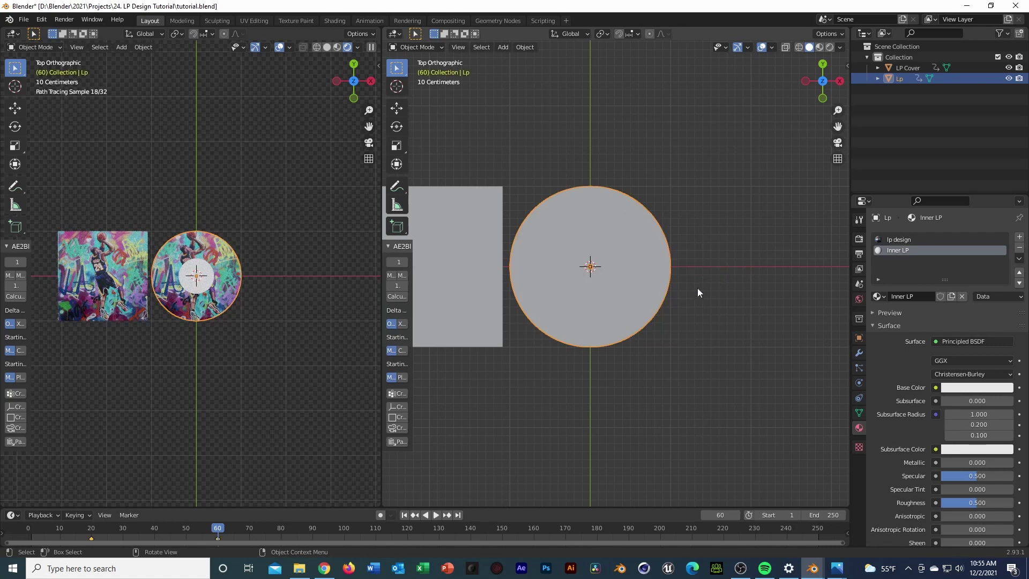
# - At frame 90, rotate the record 180° about the Z axis twice and insert a Rotation keyframe
pyautogui.moveTo(217, 530); pyautogui.dragTo(312, 535)
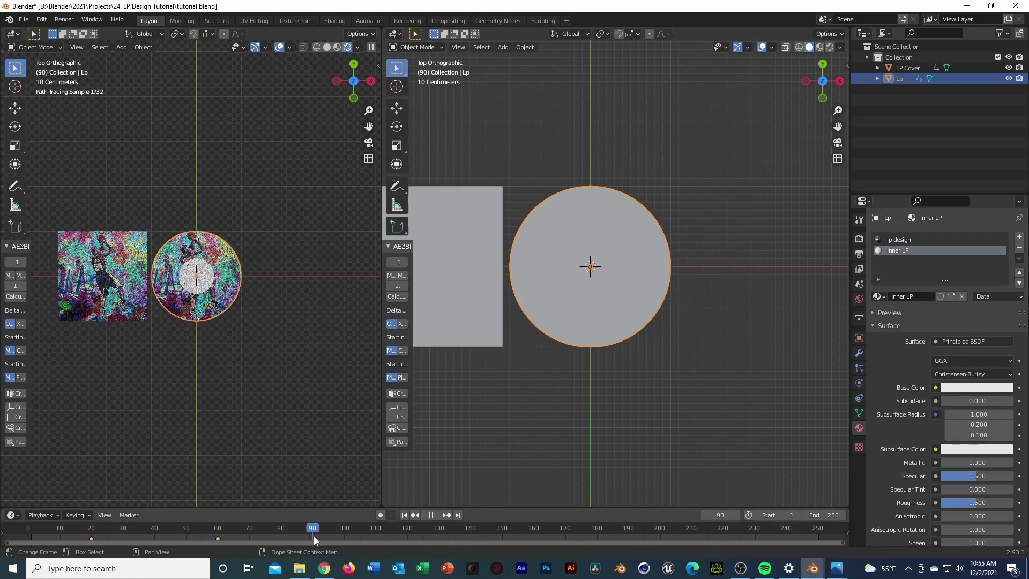
pyautogui.write('r360')
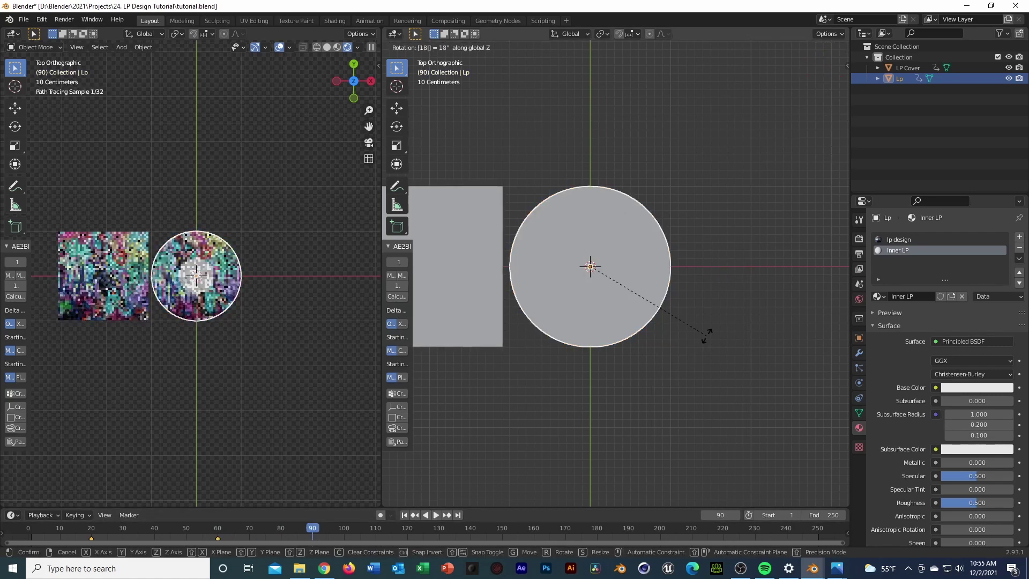
pyautogui.press('Return')
pyautogui.write('r')
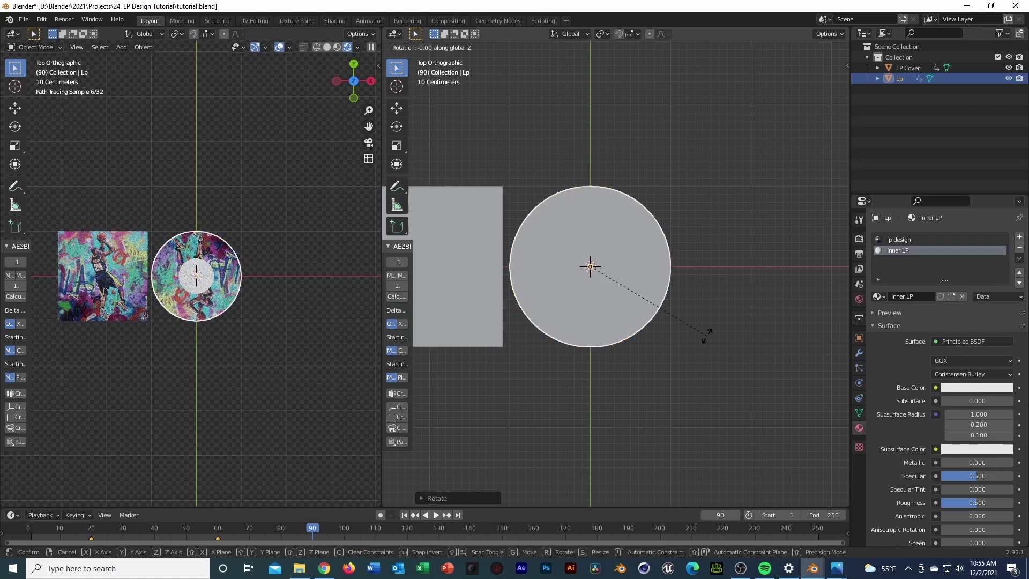
pyautogui.write('180')
pyautogui.press('Return')
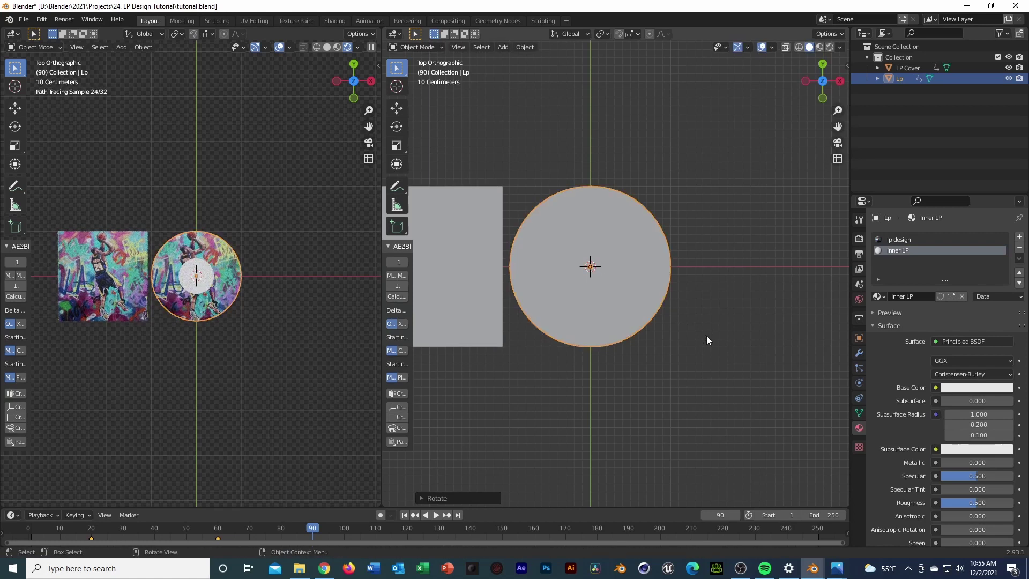
pyautogui.press('i')
pyautogui.click(706, 335)
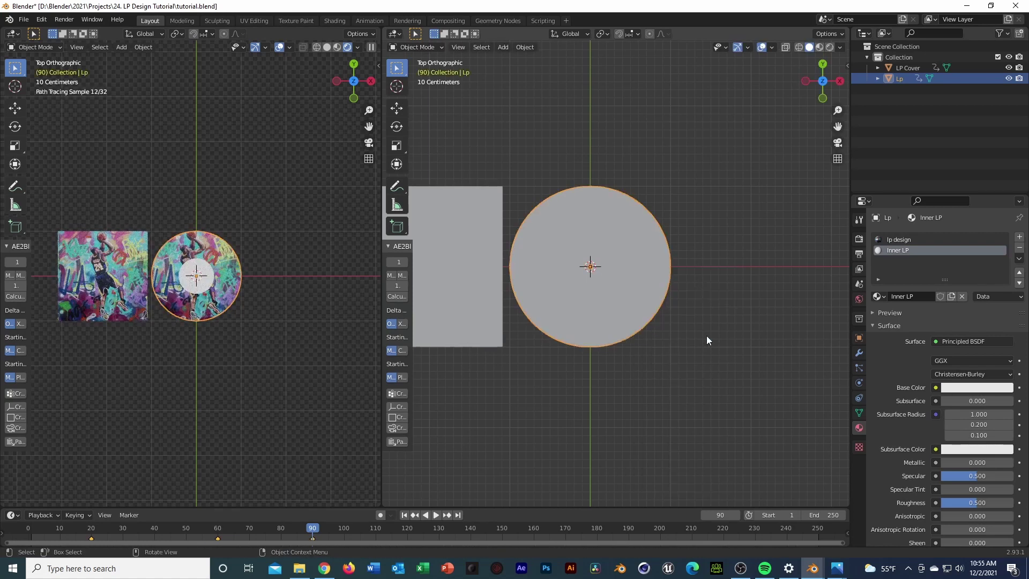
# - Play back the sleeve and record animation from frame 1, stop it, and save the file
pyautogui.click(31, 529)
pyautogui.press('space')
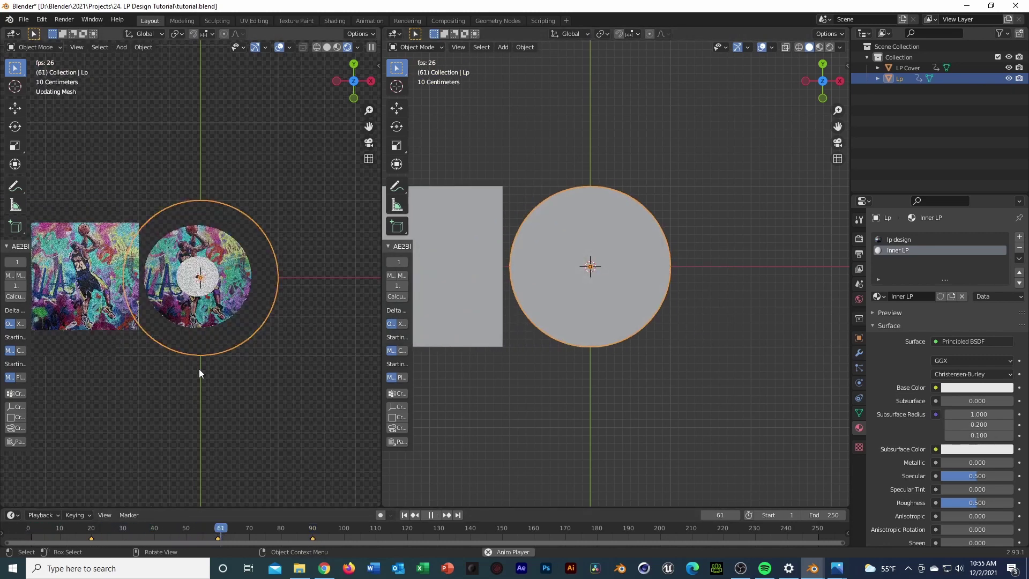
pyautogui.press('space')
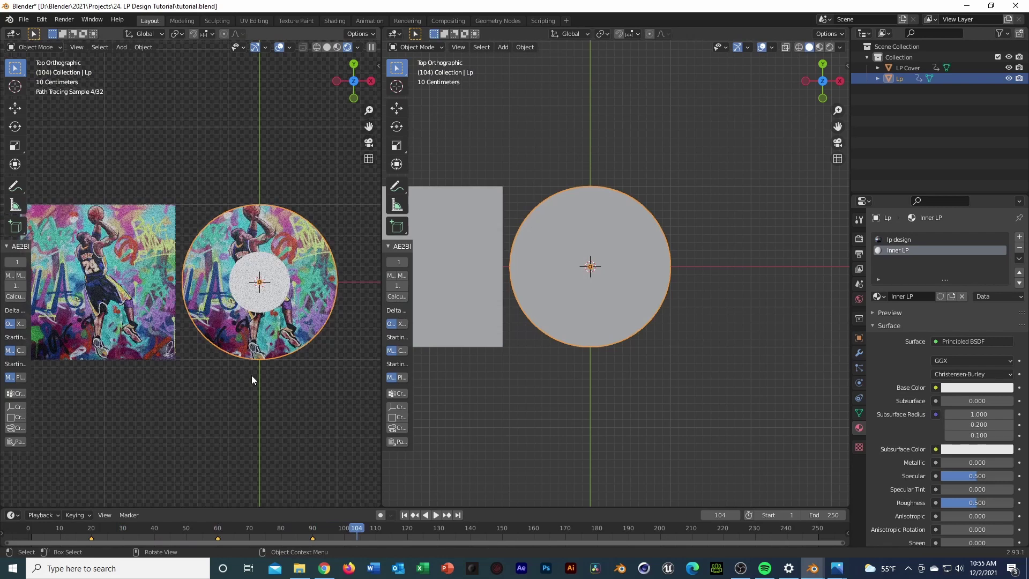
pyautogui.hotkey('ctrl', 's')
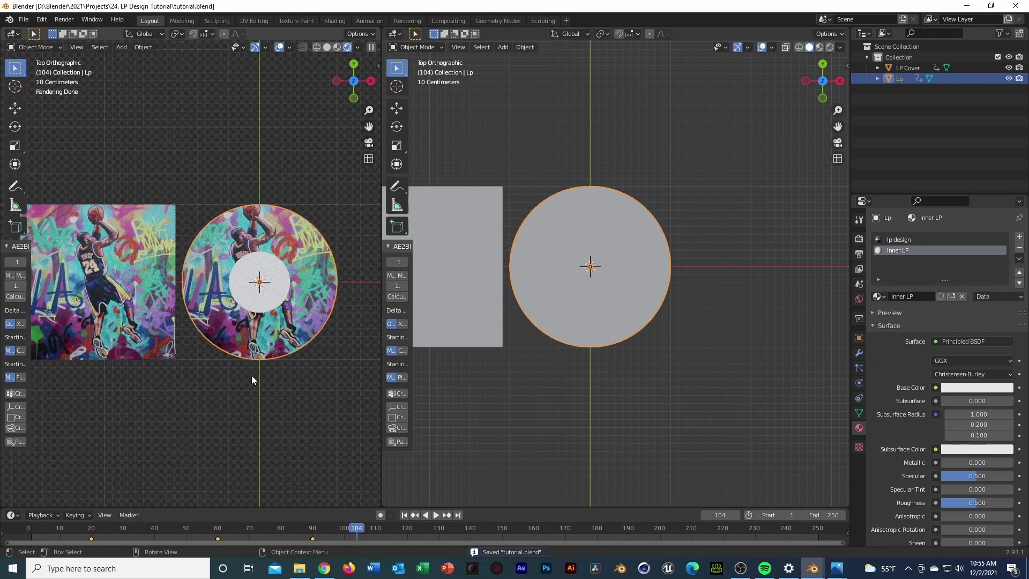
# - Change the solid-shaded 3D viewport to the Shader Editor and display the record's lp design material
pyautogui.click(394, 33)
pyautogui.click(457, 131)
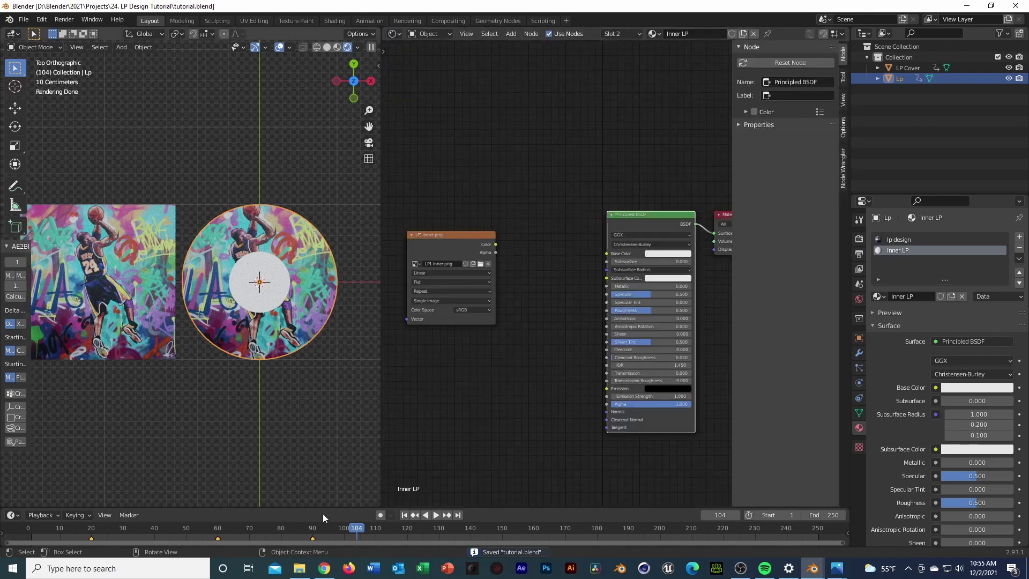
pyautogui.click(911, 239)
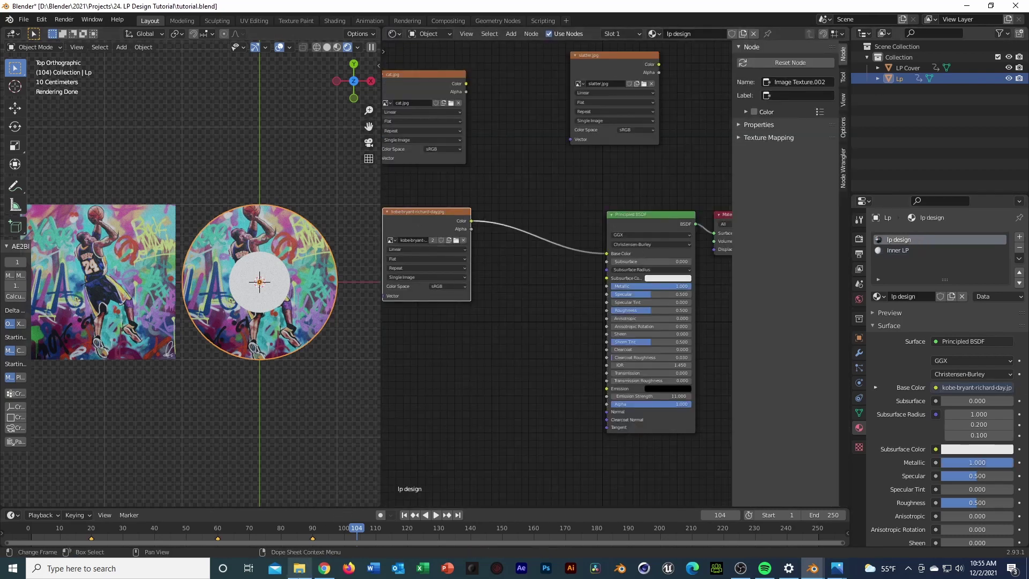
pyautogui.click(299, 568)
pyautogui.click(355, 314)
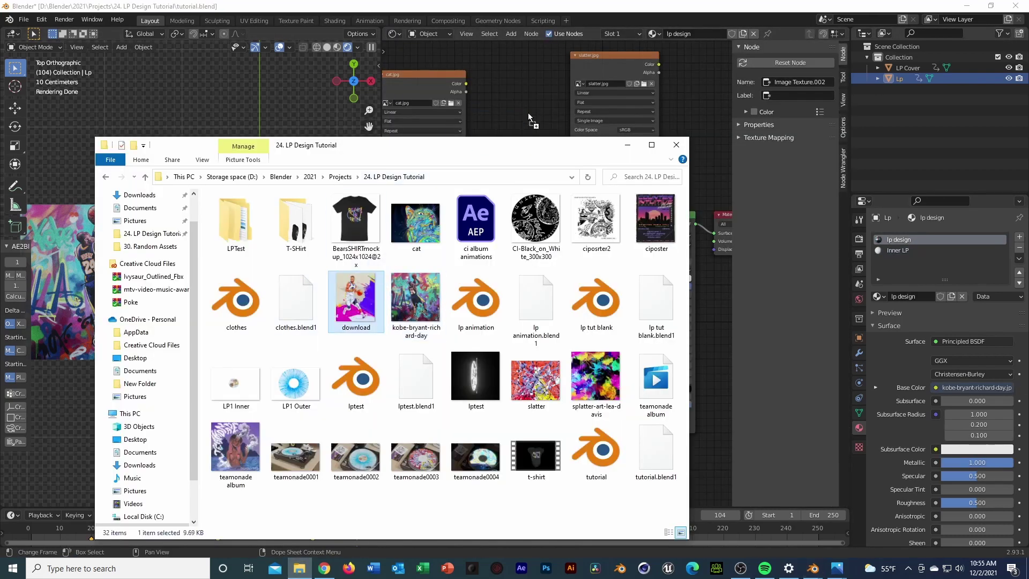
pyautogui.click(627, 145)
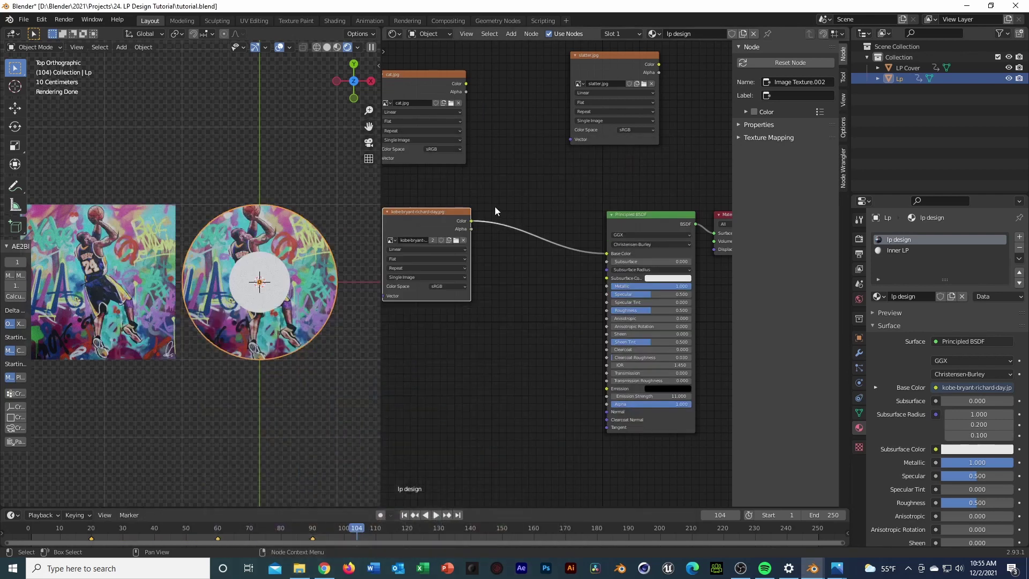
# - Add the splatter-art-lea-davis image from the project folder to the lp design nodes and connect its Color to the shader's Base Color
pyautogui.click(298, 568)
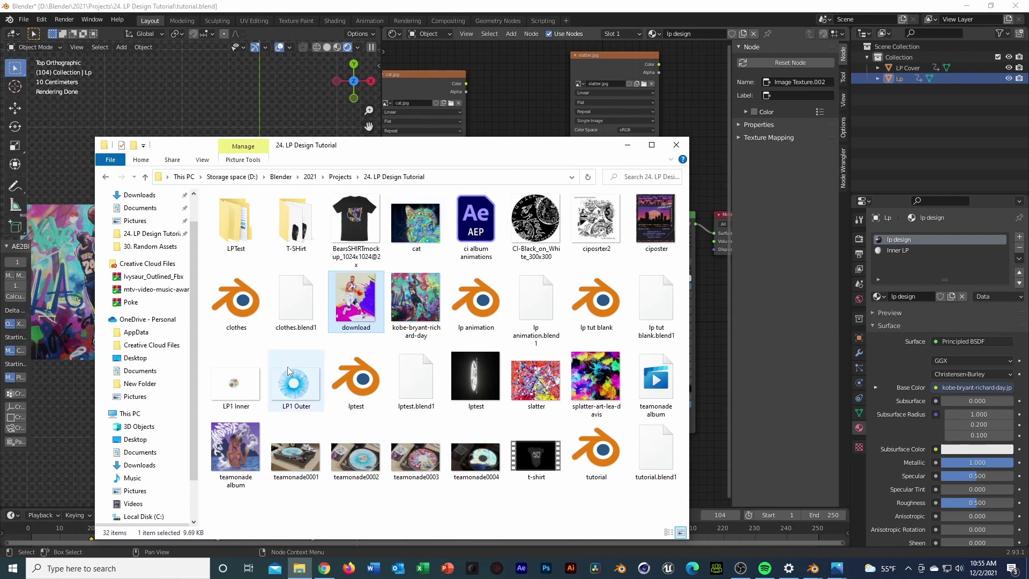
pyautogui.click(534, 385)
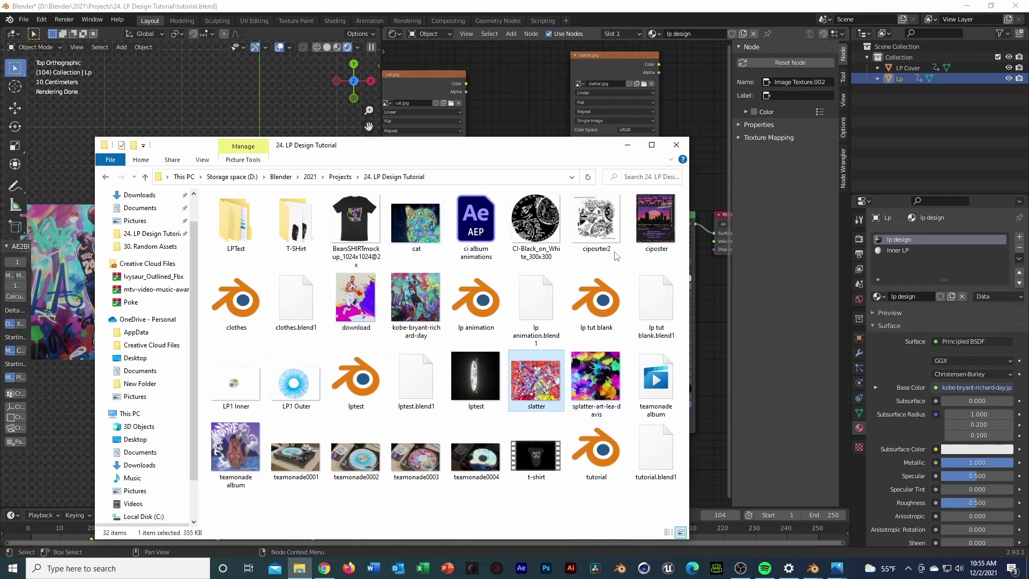
pyautogui.click(616, 393)
pyautogui.moveTo(619, 394); pyautogui.dragTo(437, 317)
pyautogui.moveTo(513, 326); pyautogui.dragTo(607, 253)
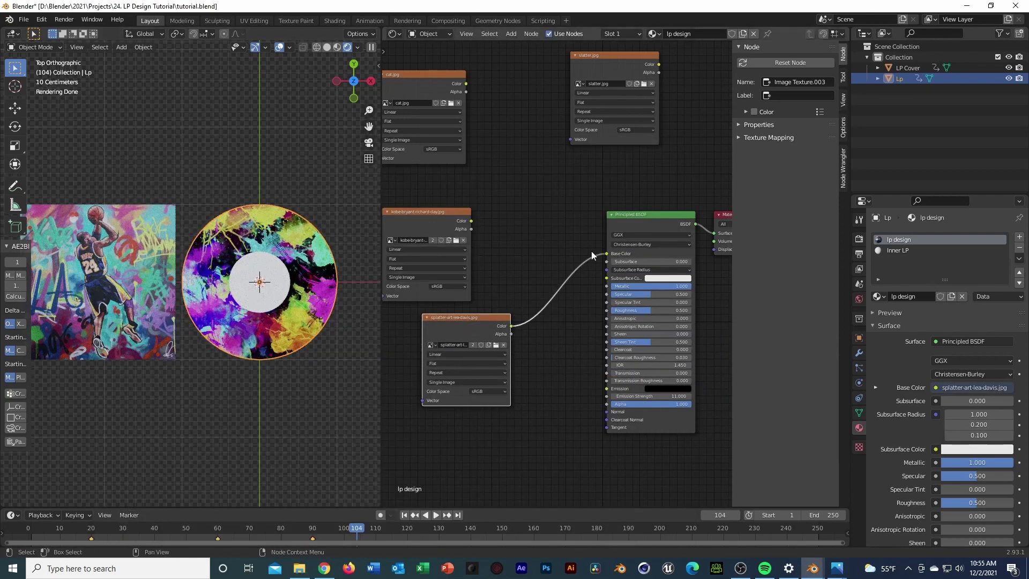
# - Deselect the record and examine the reference render teamonade0003.png in Photos, comparing it with the retextured record
pyautogui.hotkey('alt', 'a')
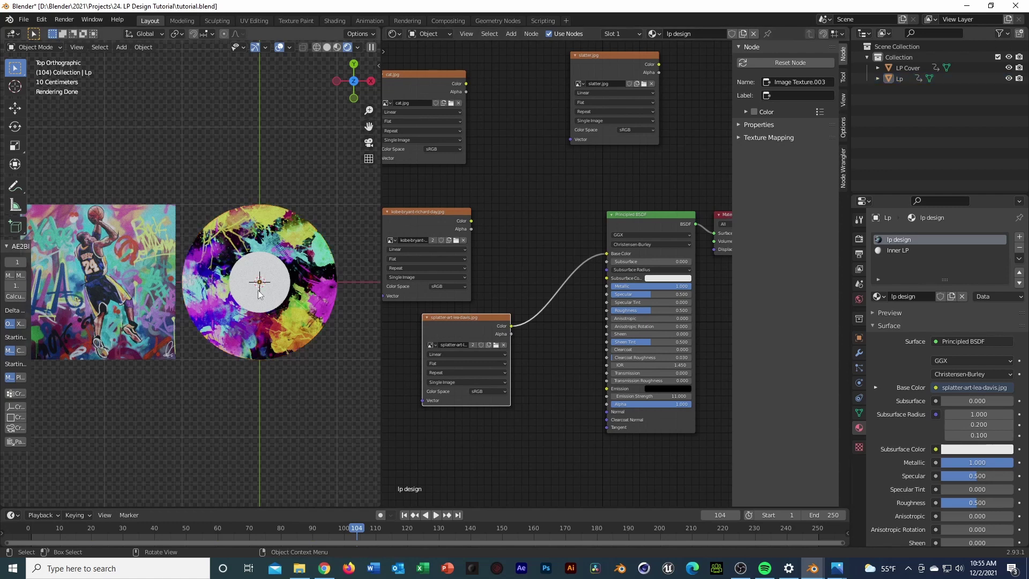
pyautogui.moveTo(836, 568)
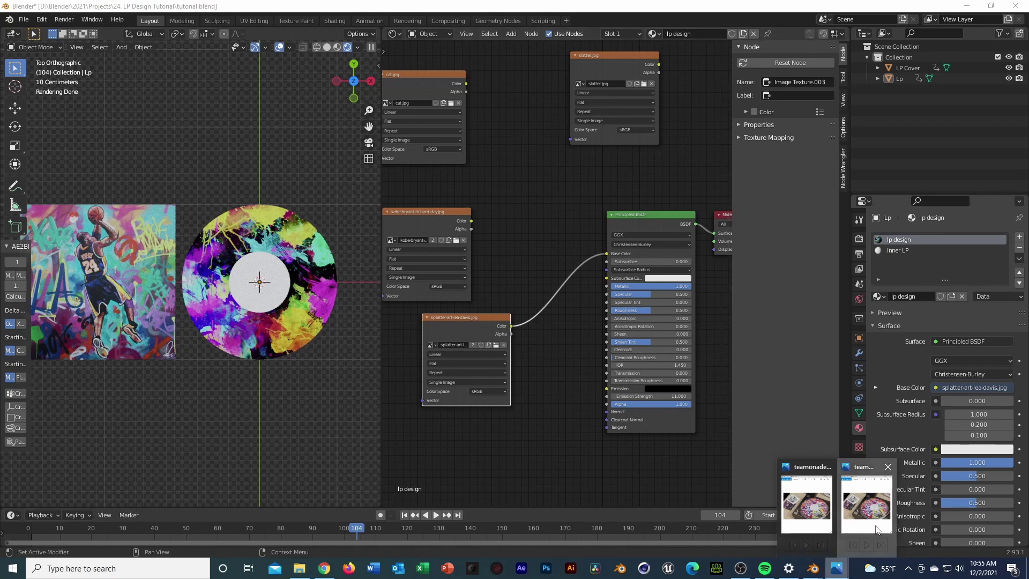
pyautogui.click(876, 529)
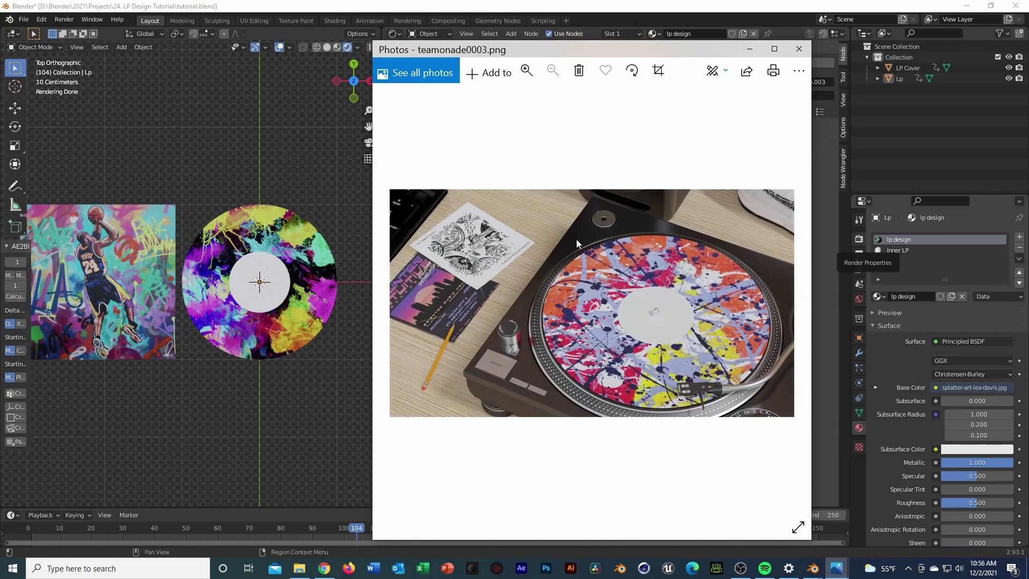
pyautogui.click(749, 51)
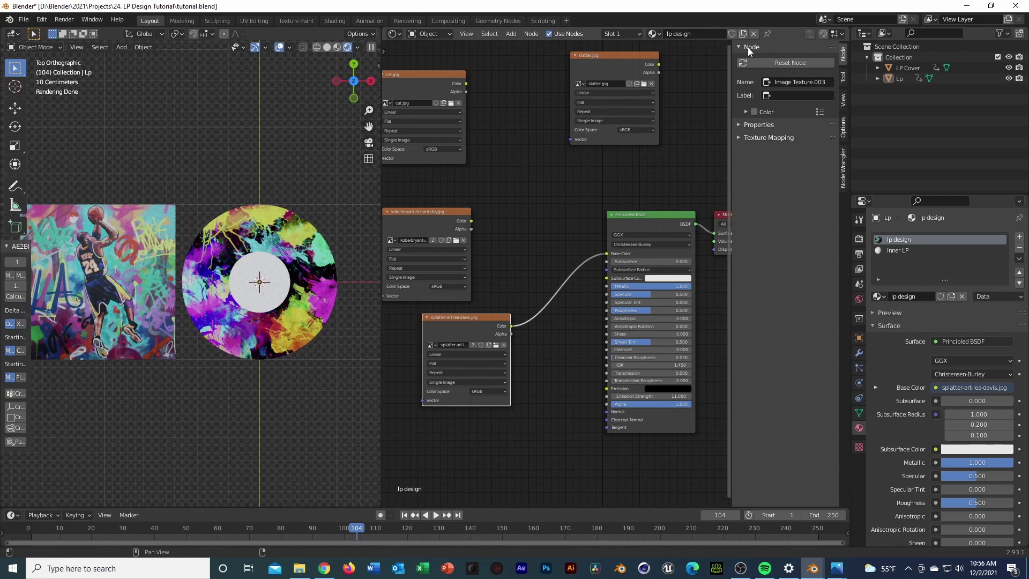
pyautogui.keyDown('shift'); pyautogui.moveTo(260, 184); pyautogui.dragTo(287, 173, button='middle'); pyautogui.keyUp('shift')
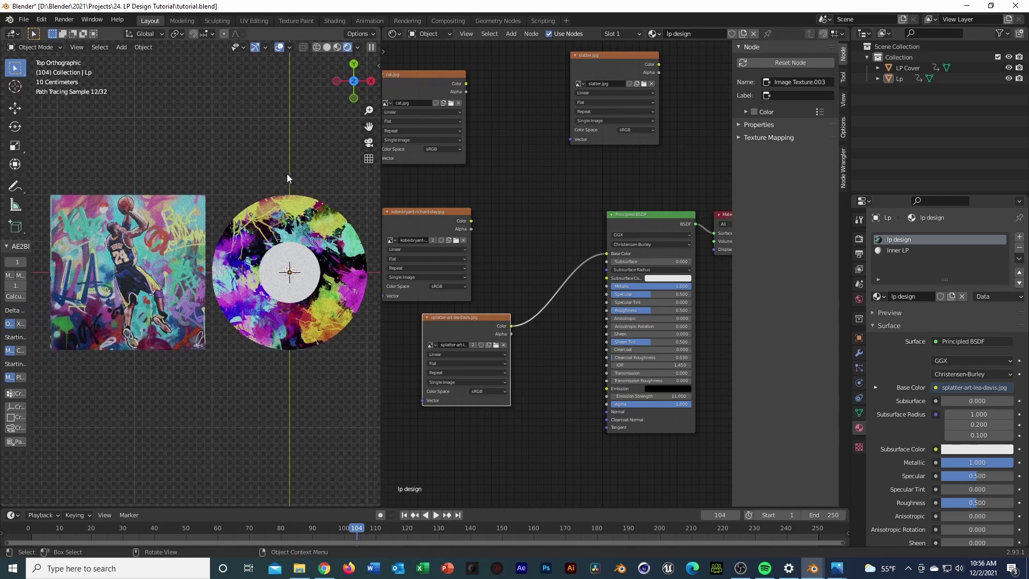